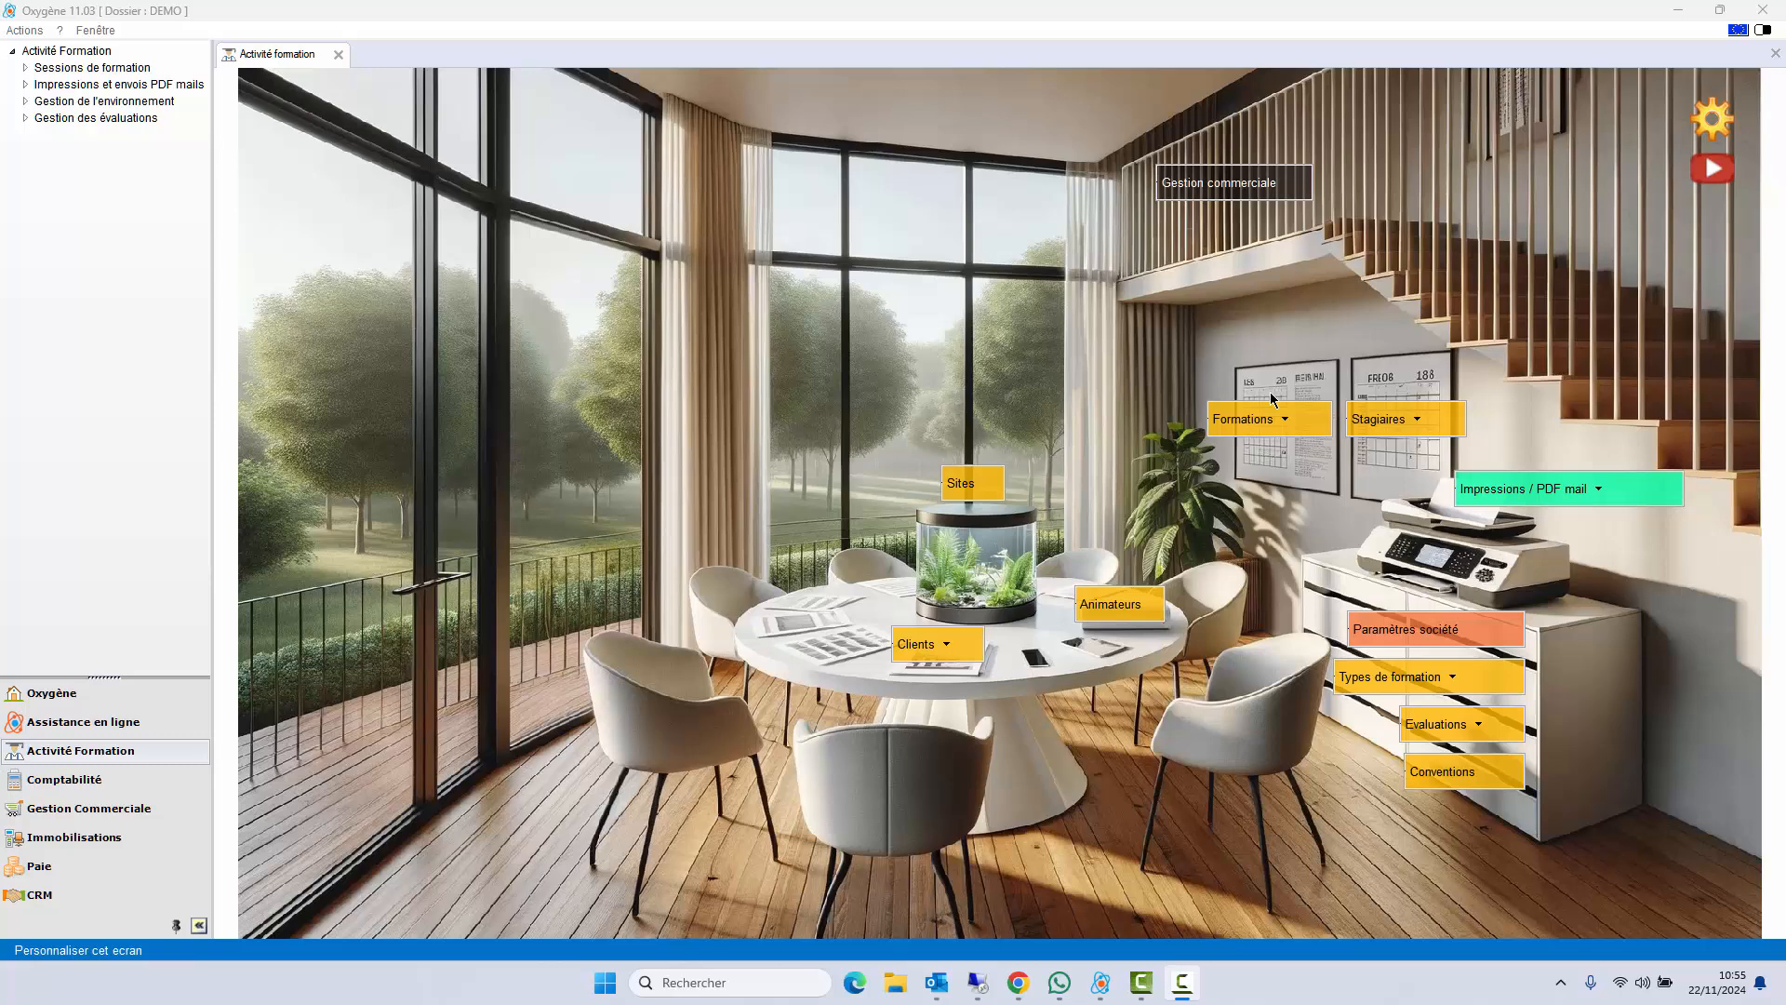
- Open the list of training sessions and display the ATPEINT session record
{"action": "left_click", "coordinate": [1273, 421]}
{"action": "left_click", "coordinate": [1338, 435]}
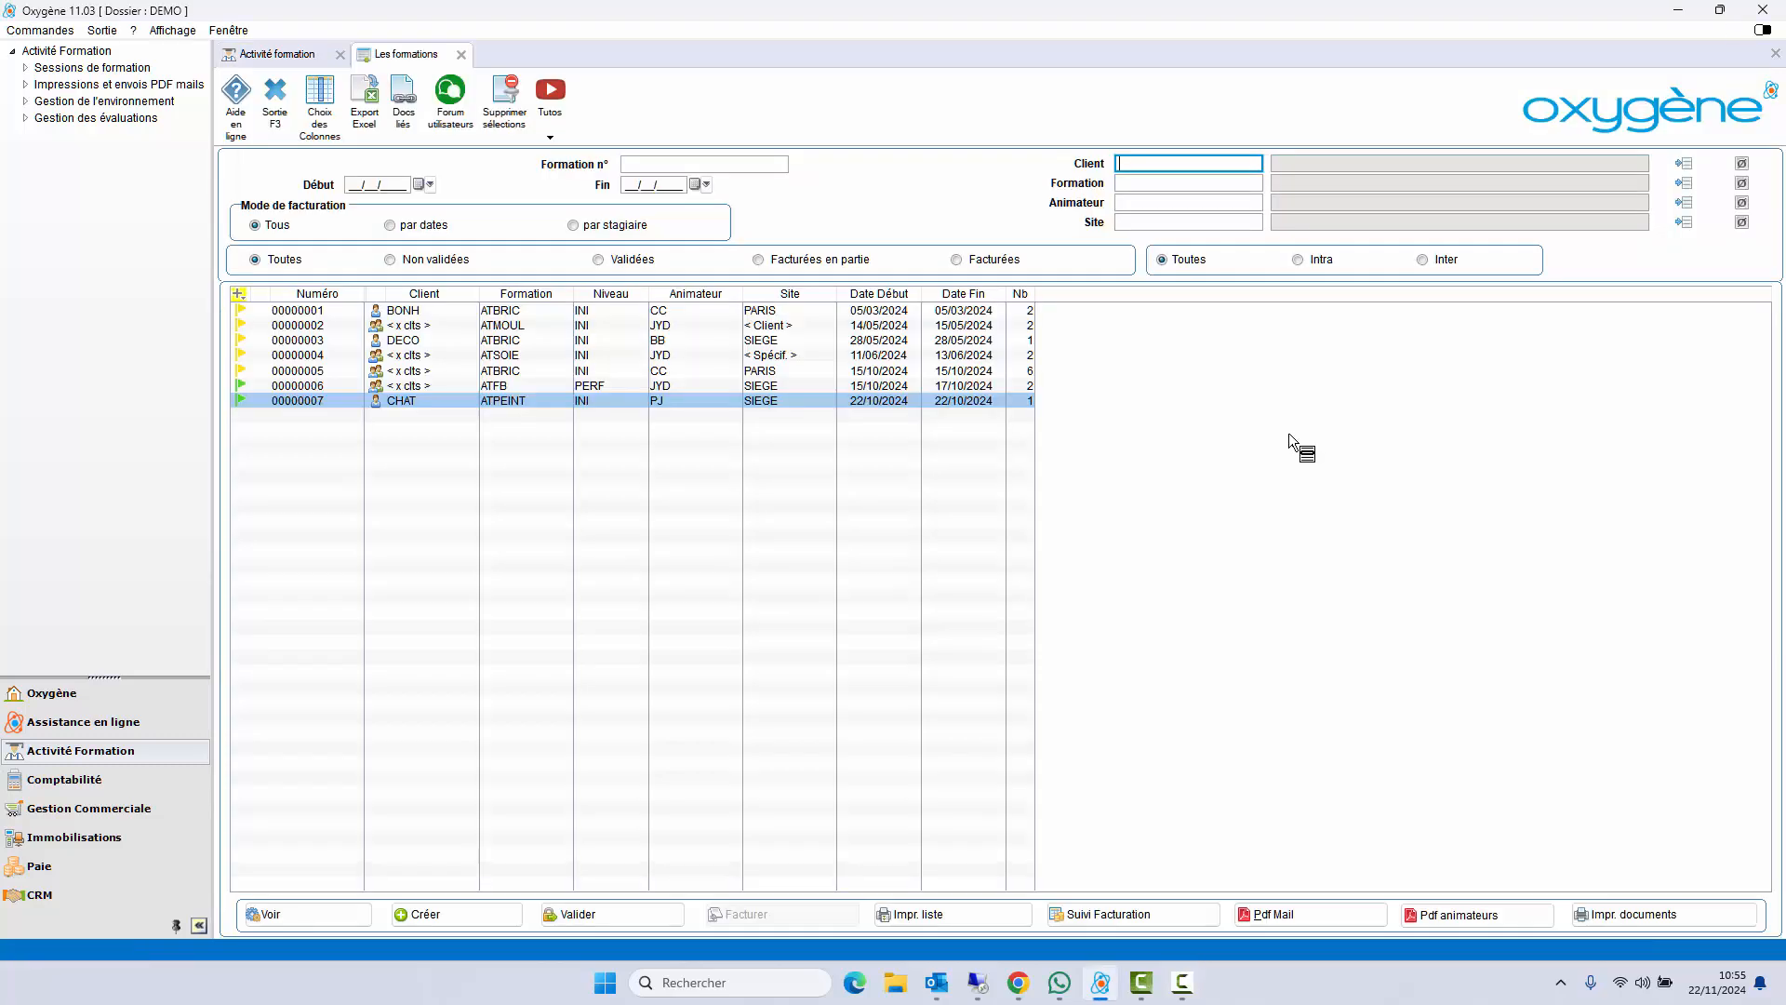
{"action": "left_click", "coordinate": [498, 385]}
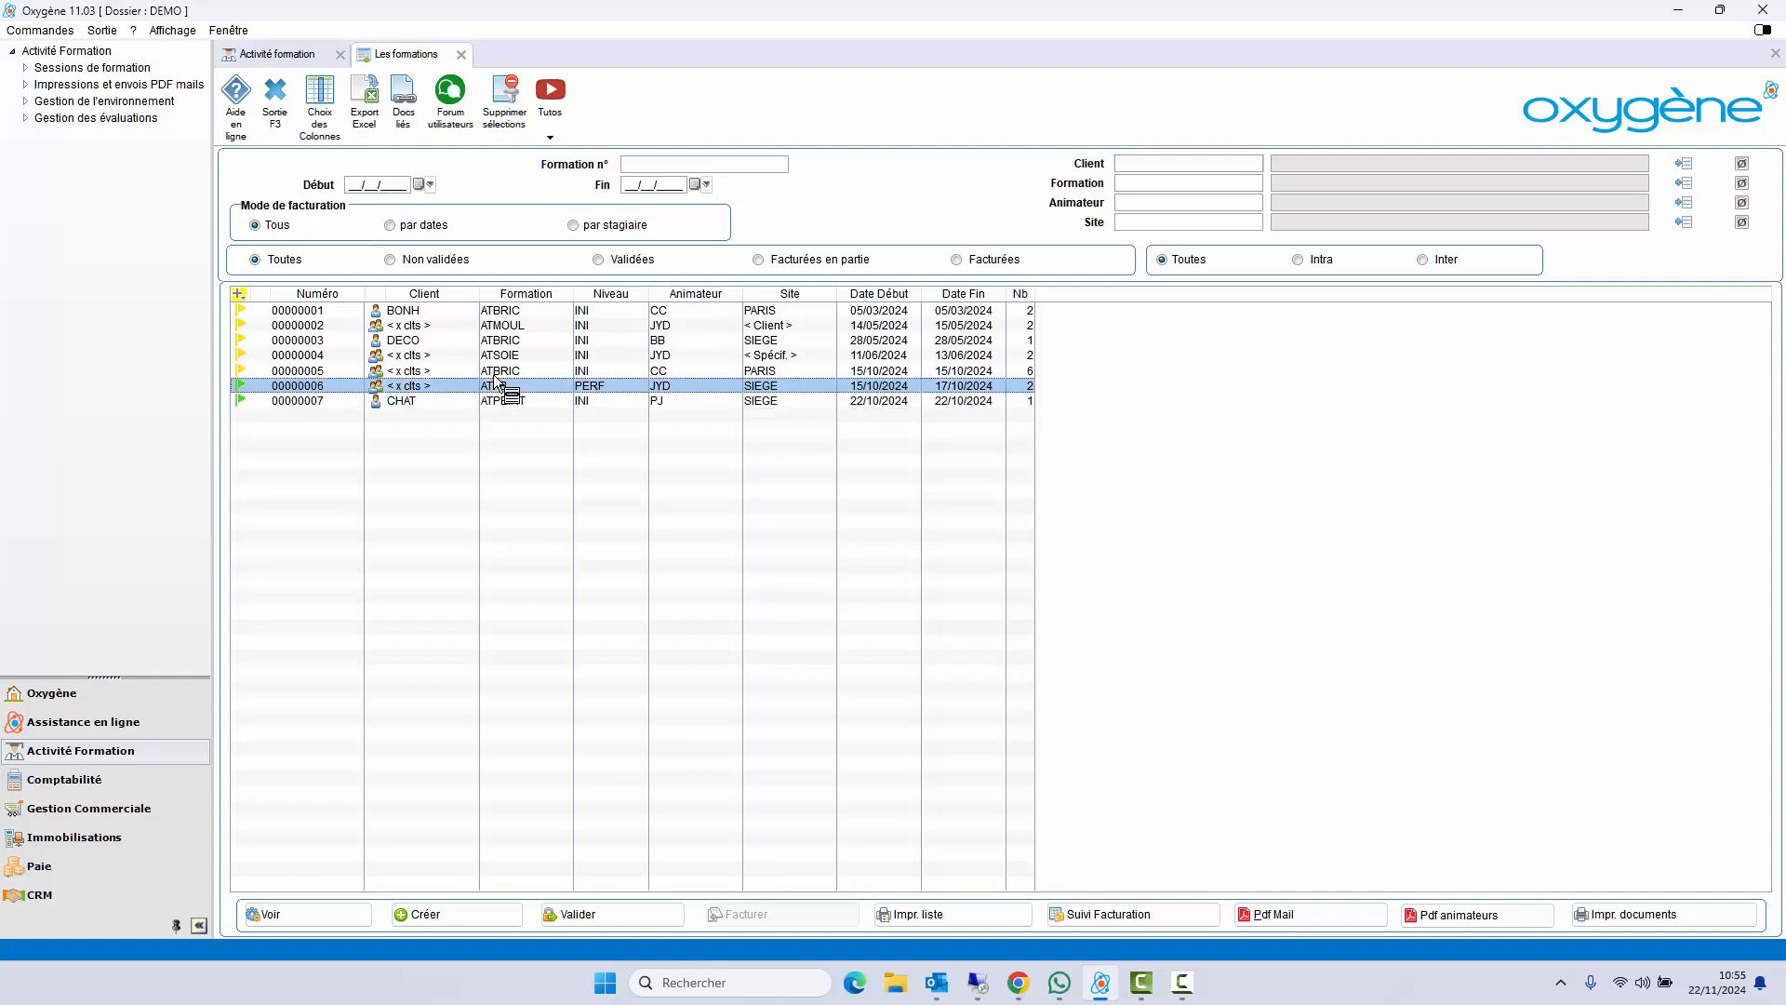
{"action": "left_click", "coordinate": [497, 370]}
{"action": "left_click", "coordinate": [498, 355]}
{"action": "double_click", "coordinate": [498, 400]}
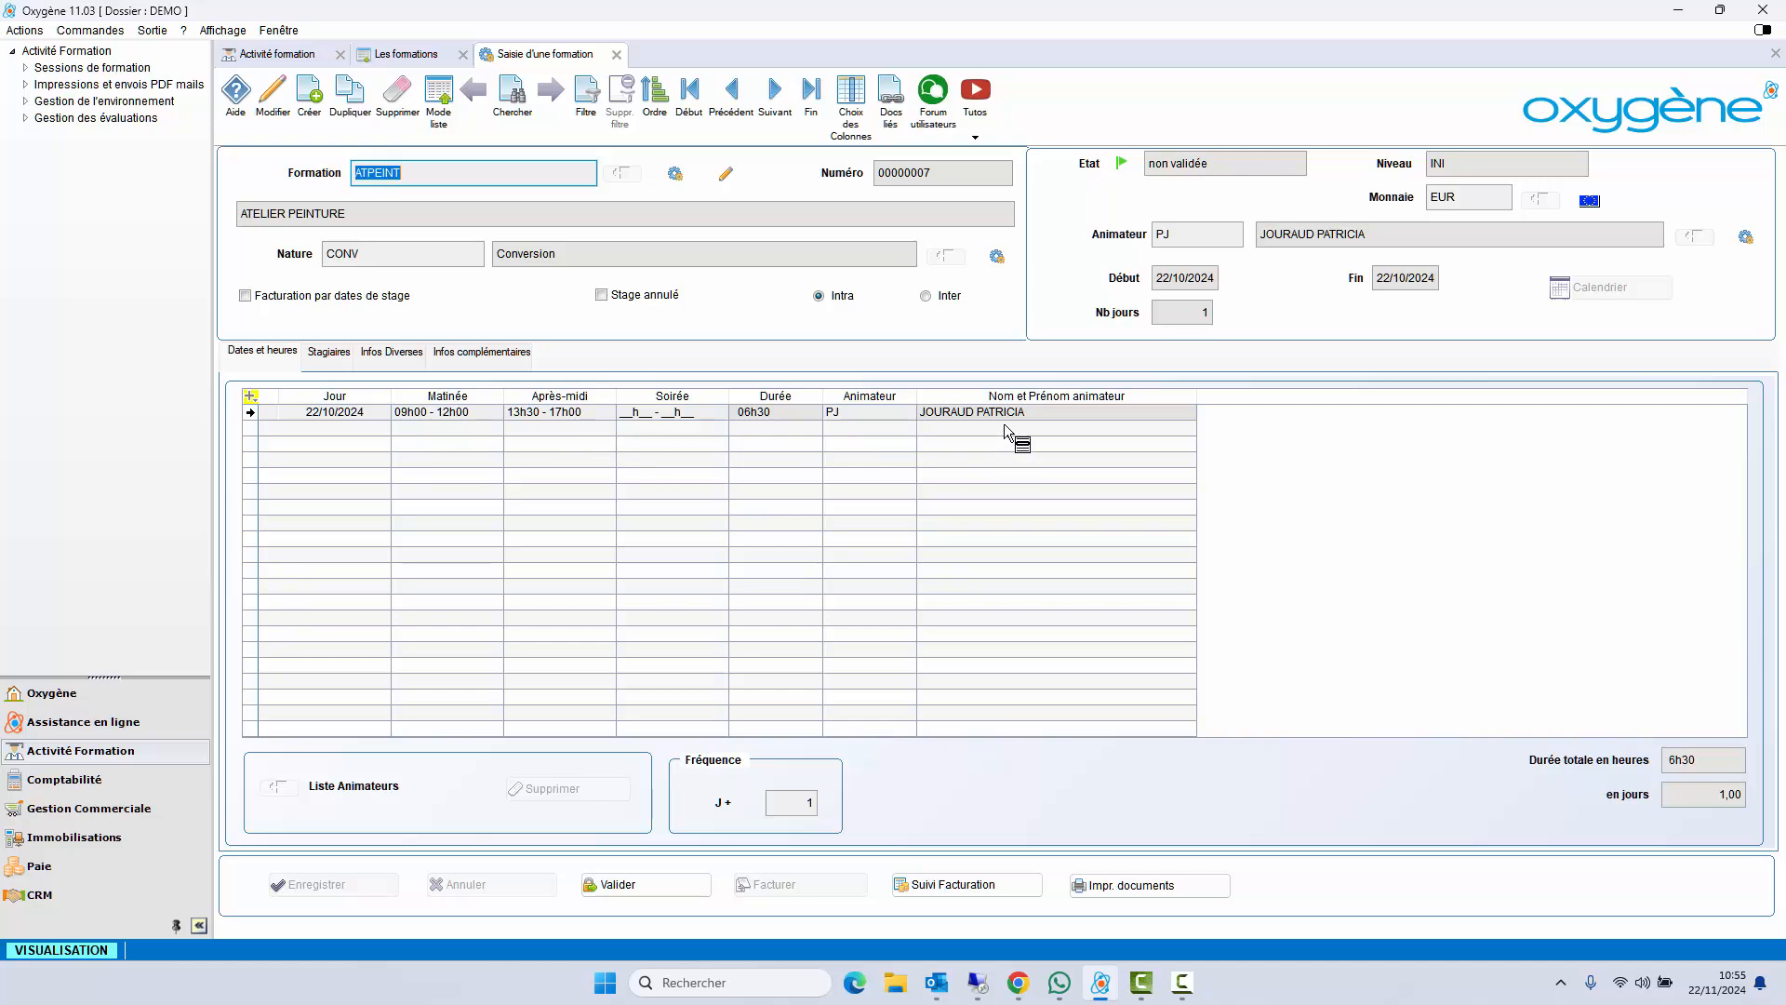
- Review the ATPEINT session's trainees, miscellaneous and additional information, and dates and hours, and close the session and the list
{"action": "left_click", "coordinate": [329, 353]}
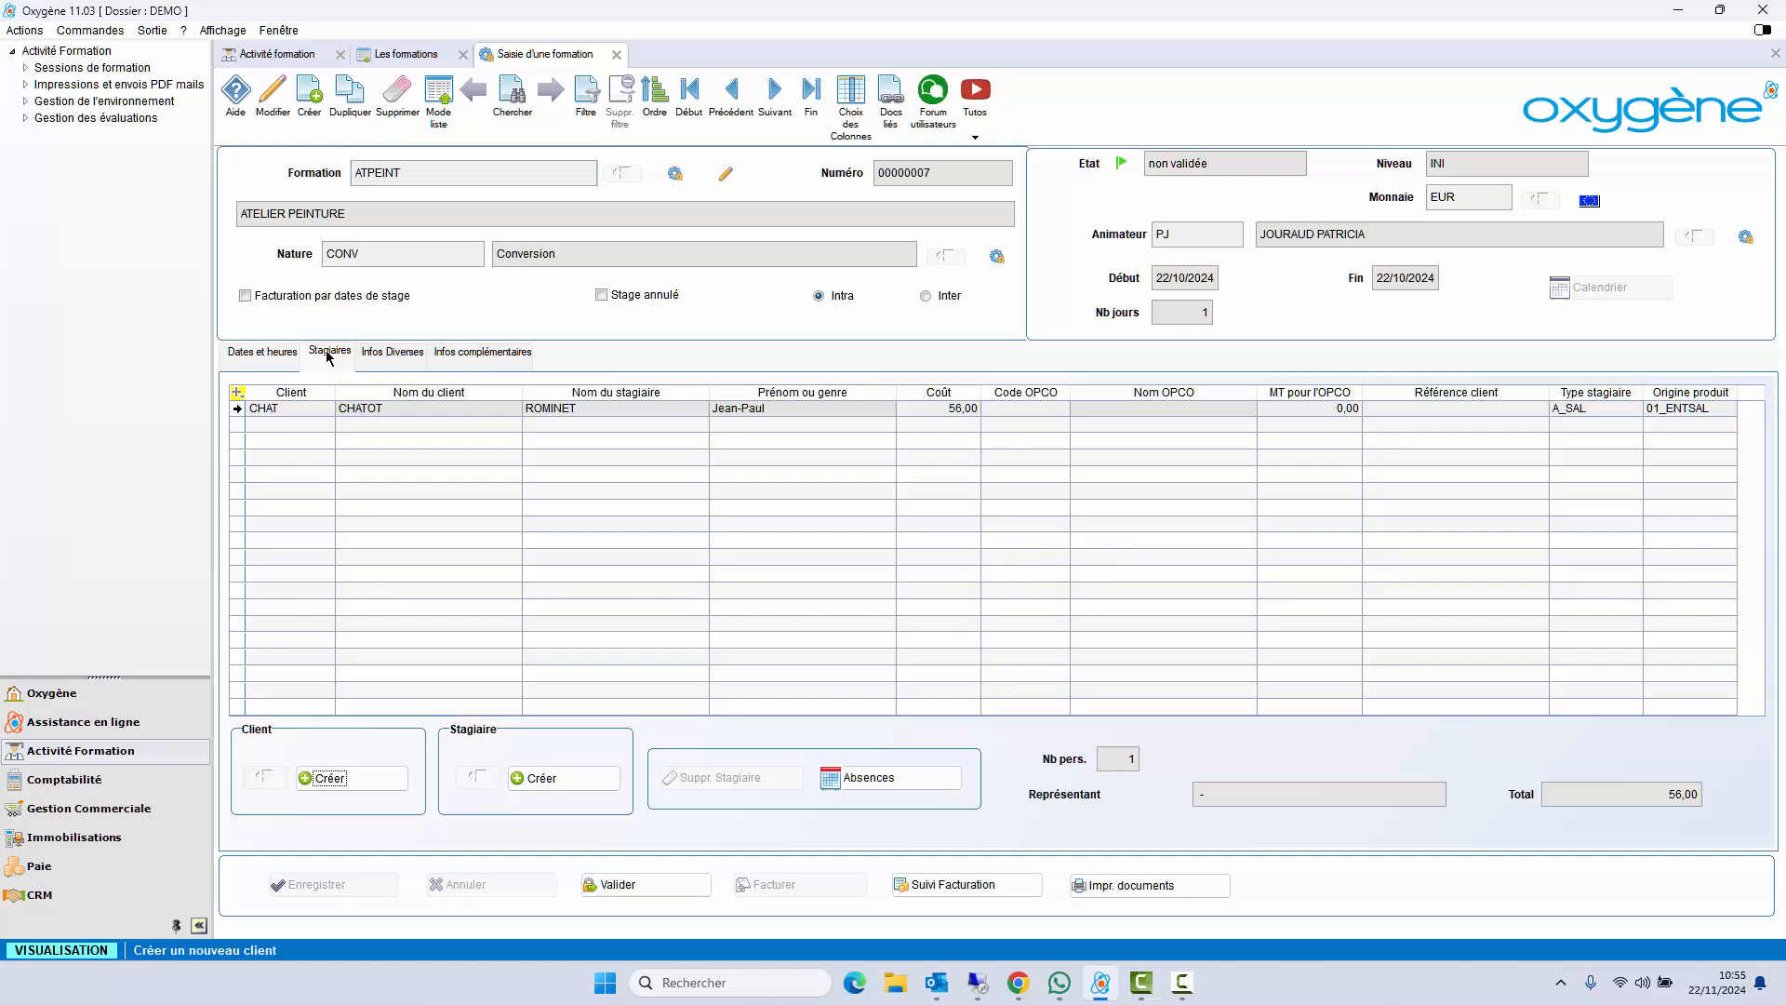
{"action": "left_click", "coordinate": [402, 358]}
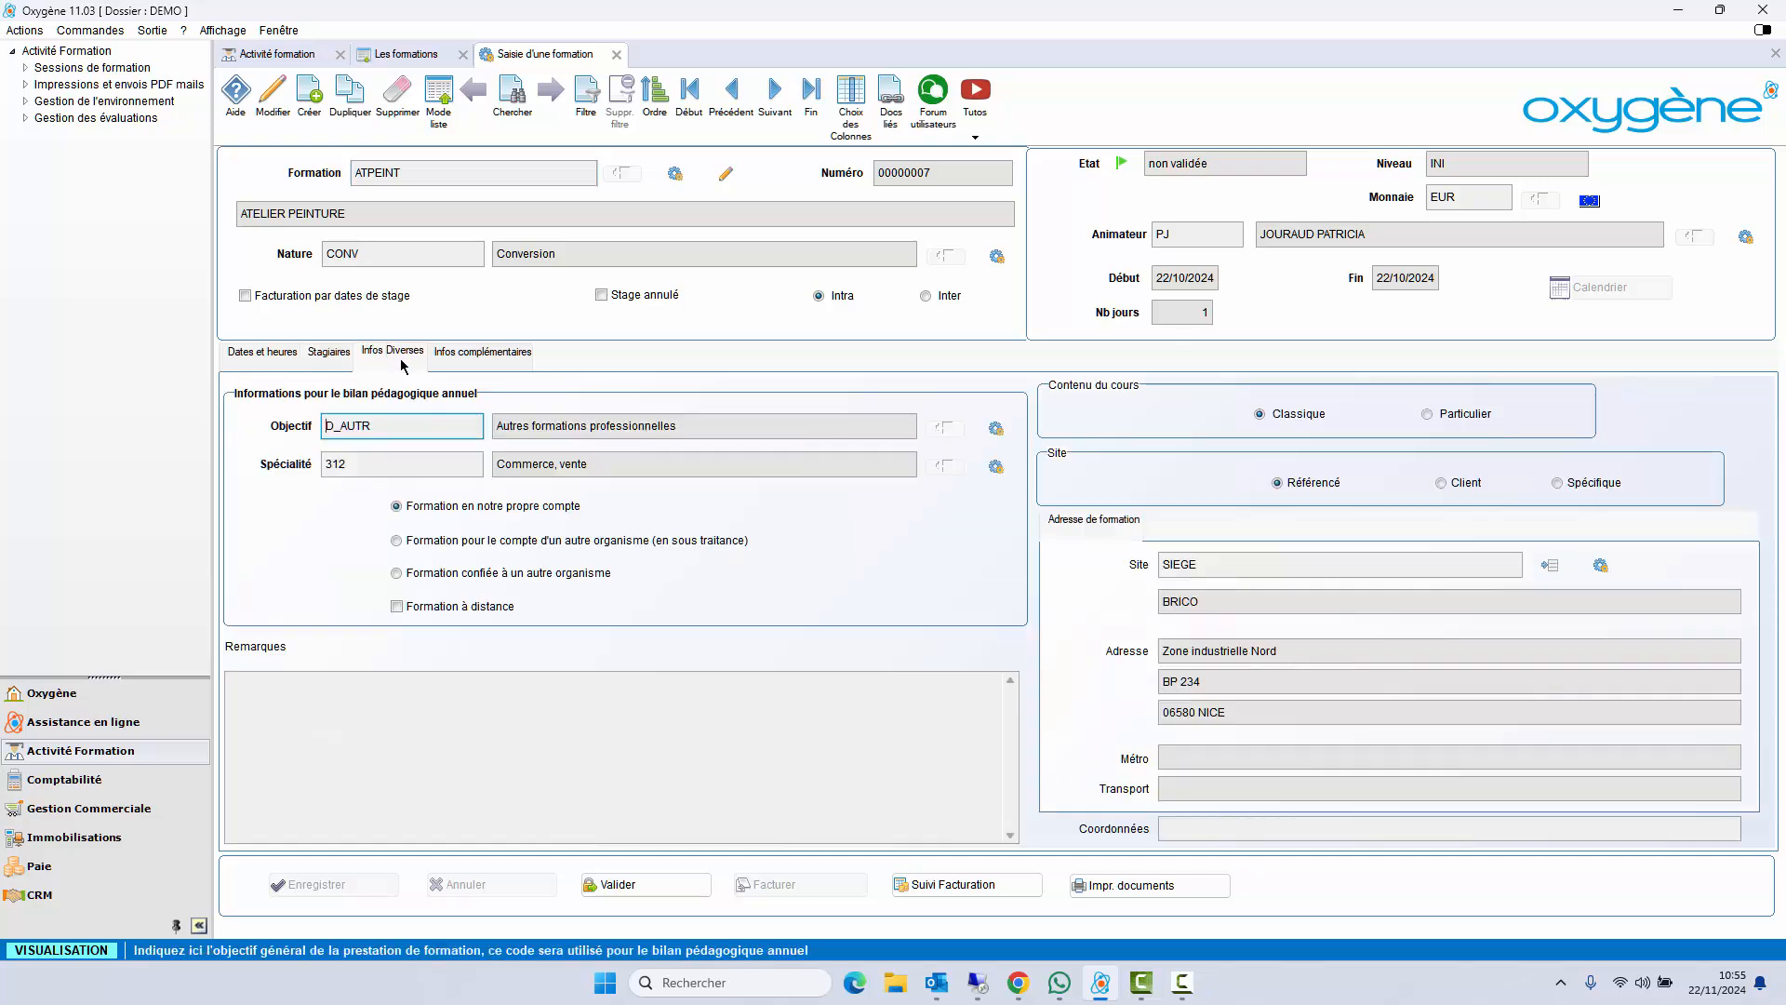
{"action": "left_click", "coordinate": [468, 361]}
{"action": "left_click", "coordinate": [266, 354]}
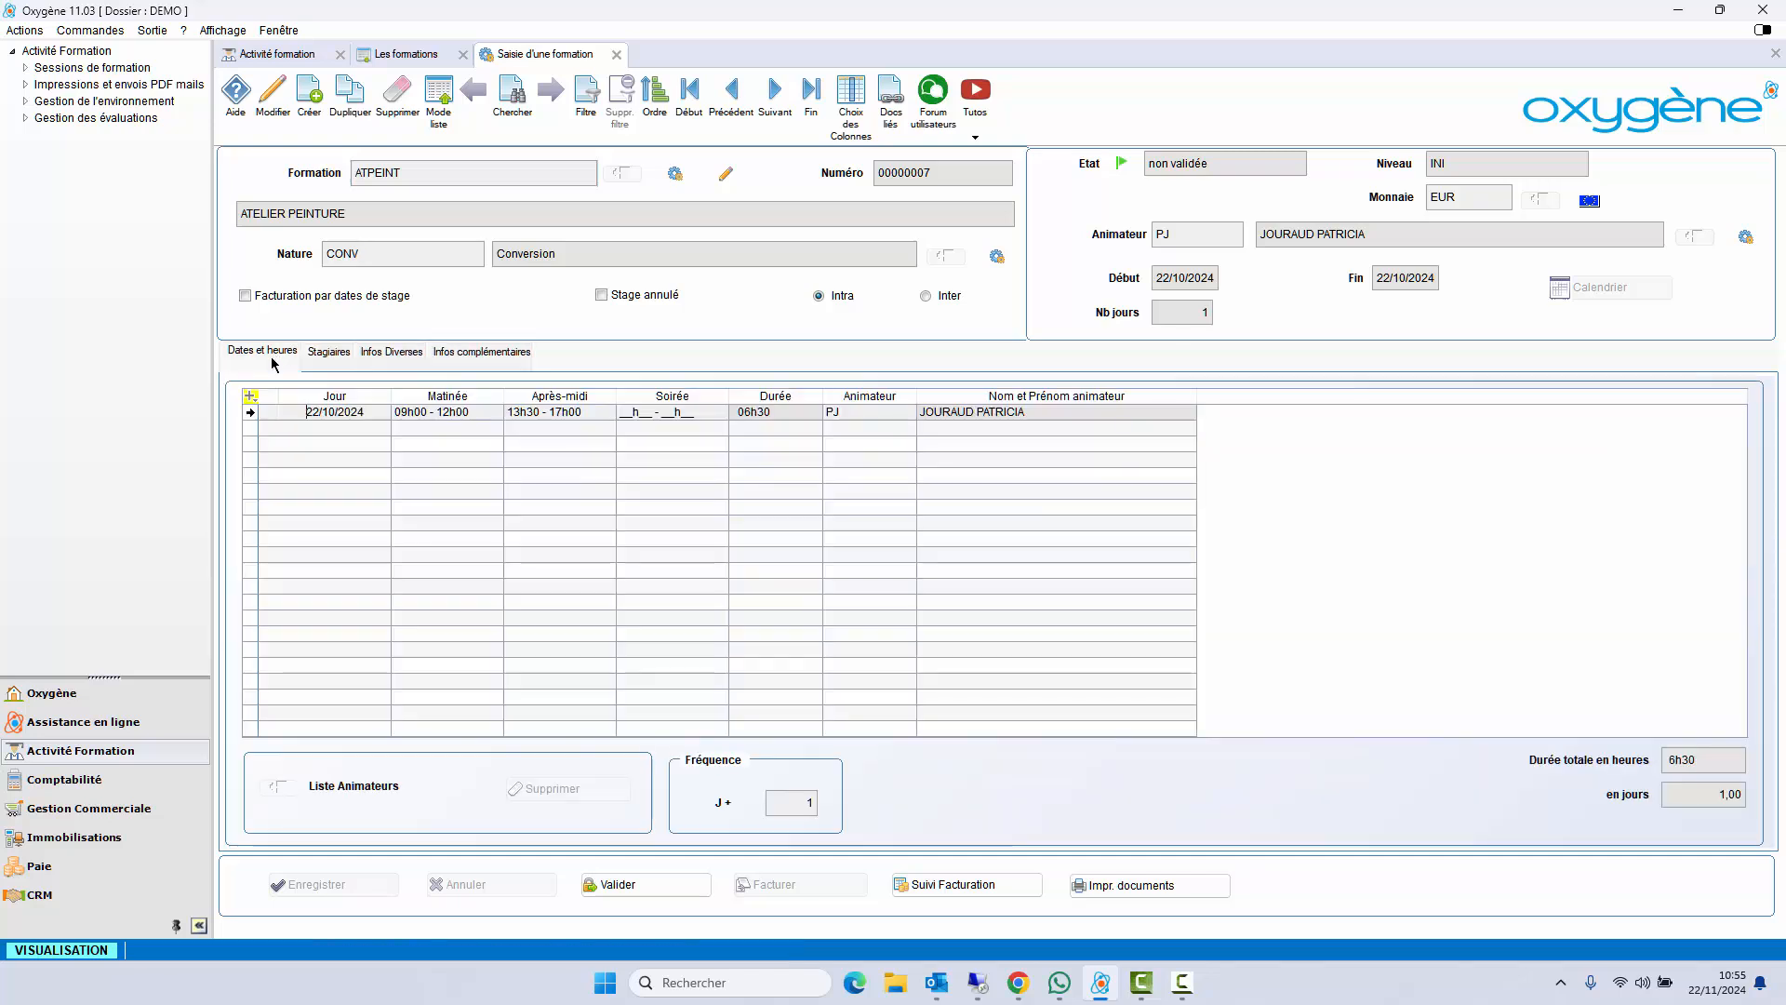
{"action": "left_click", "coordinate": [616, 54]}
{"action": "left_click", "coordinate": [461, 54]}
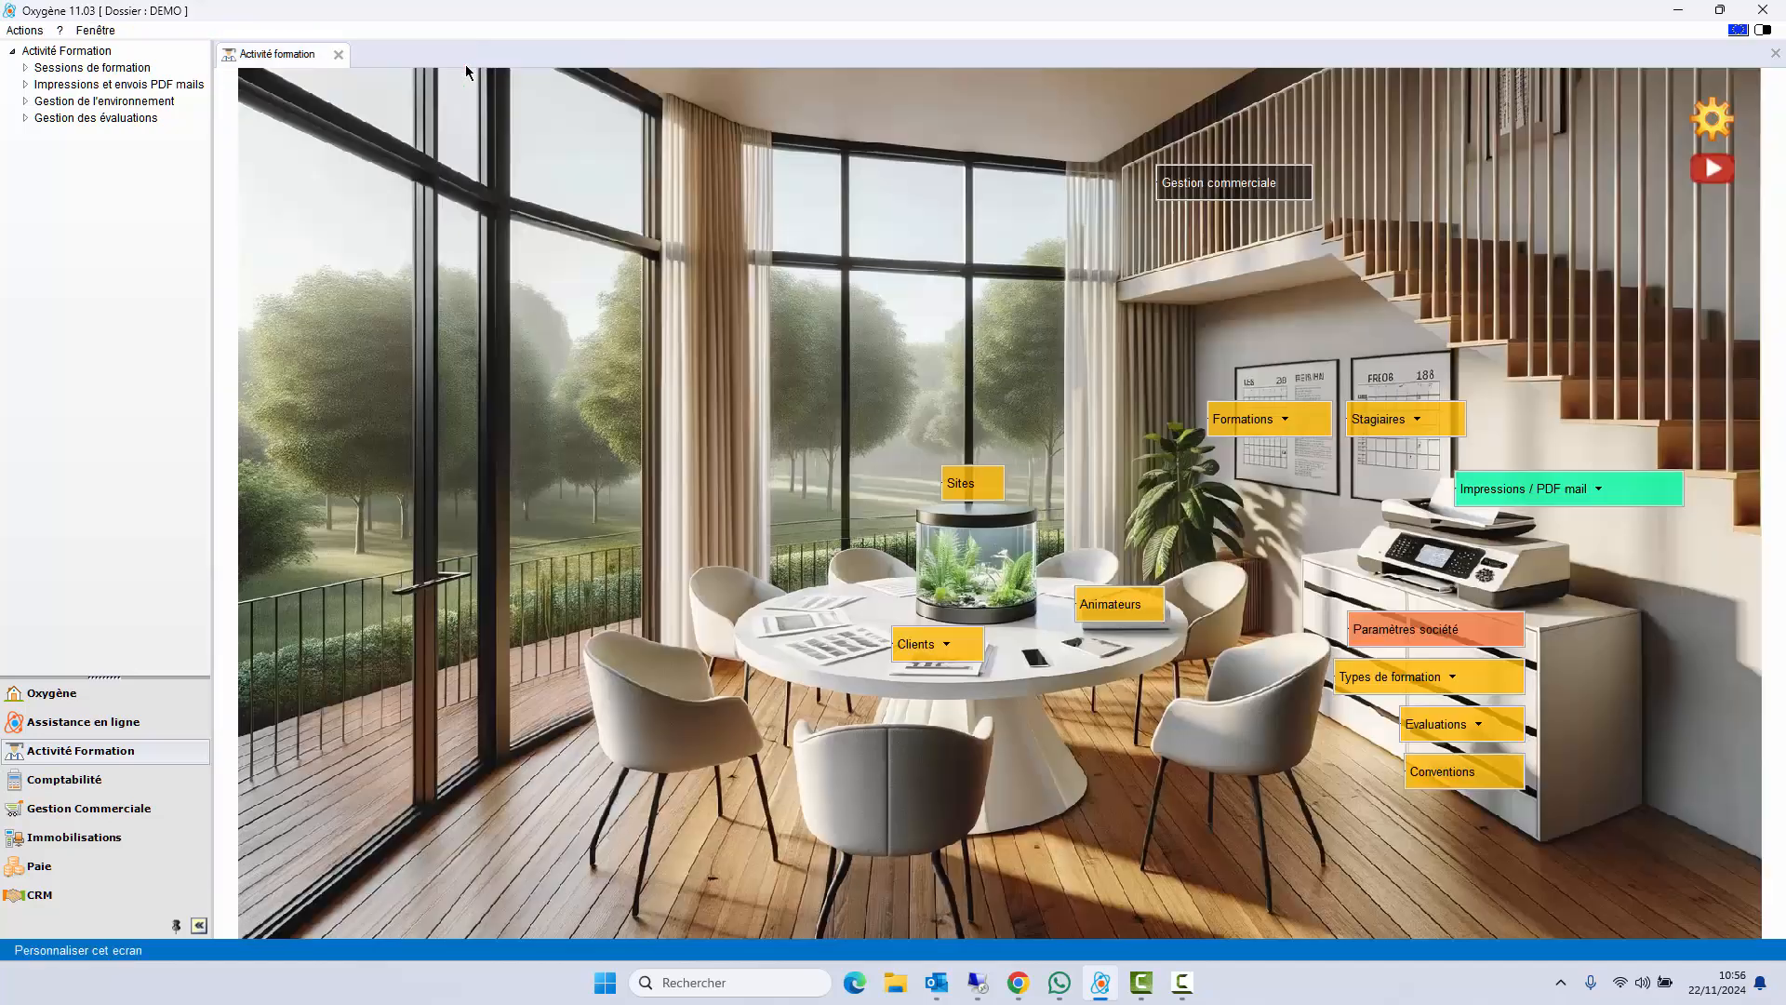
- View the training agenda, go back one week to Semaine 42, and close the agenda
{"action": "left_click", "coordinate": [1286, 430]}
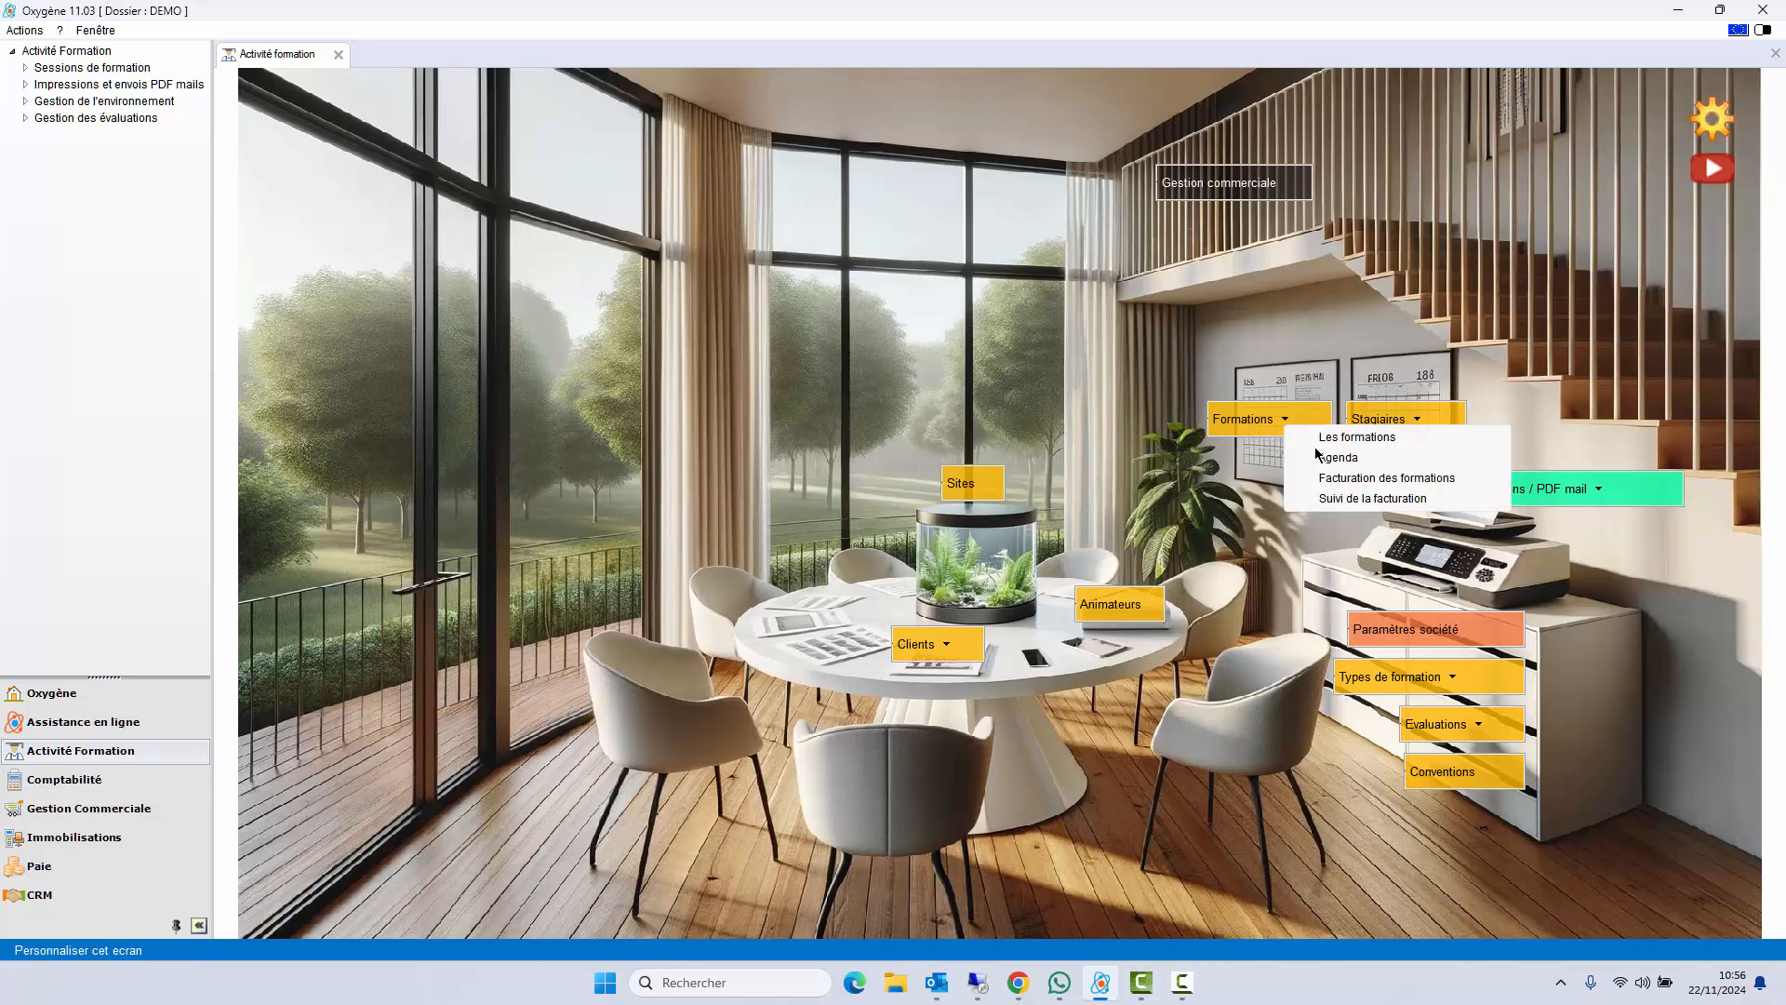
{"action": "left_click", "coordinate": [1321, 461]}
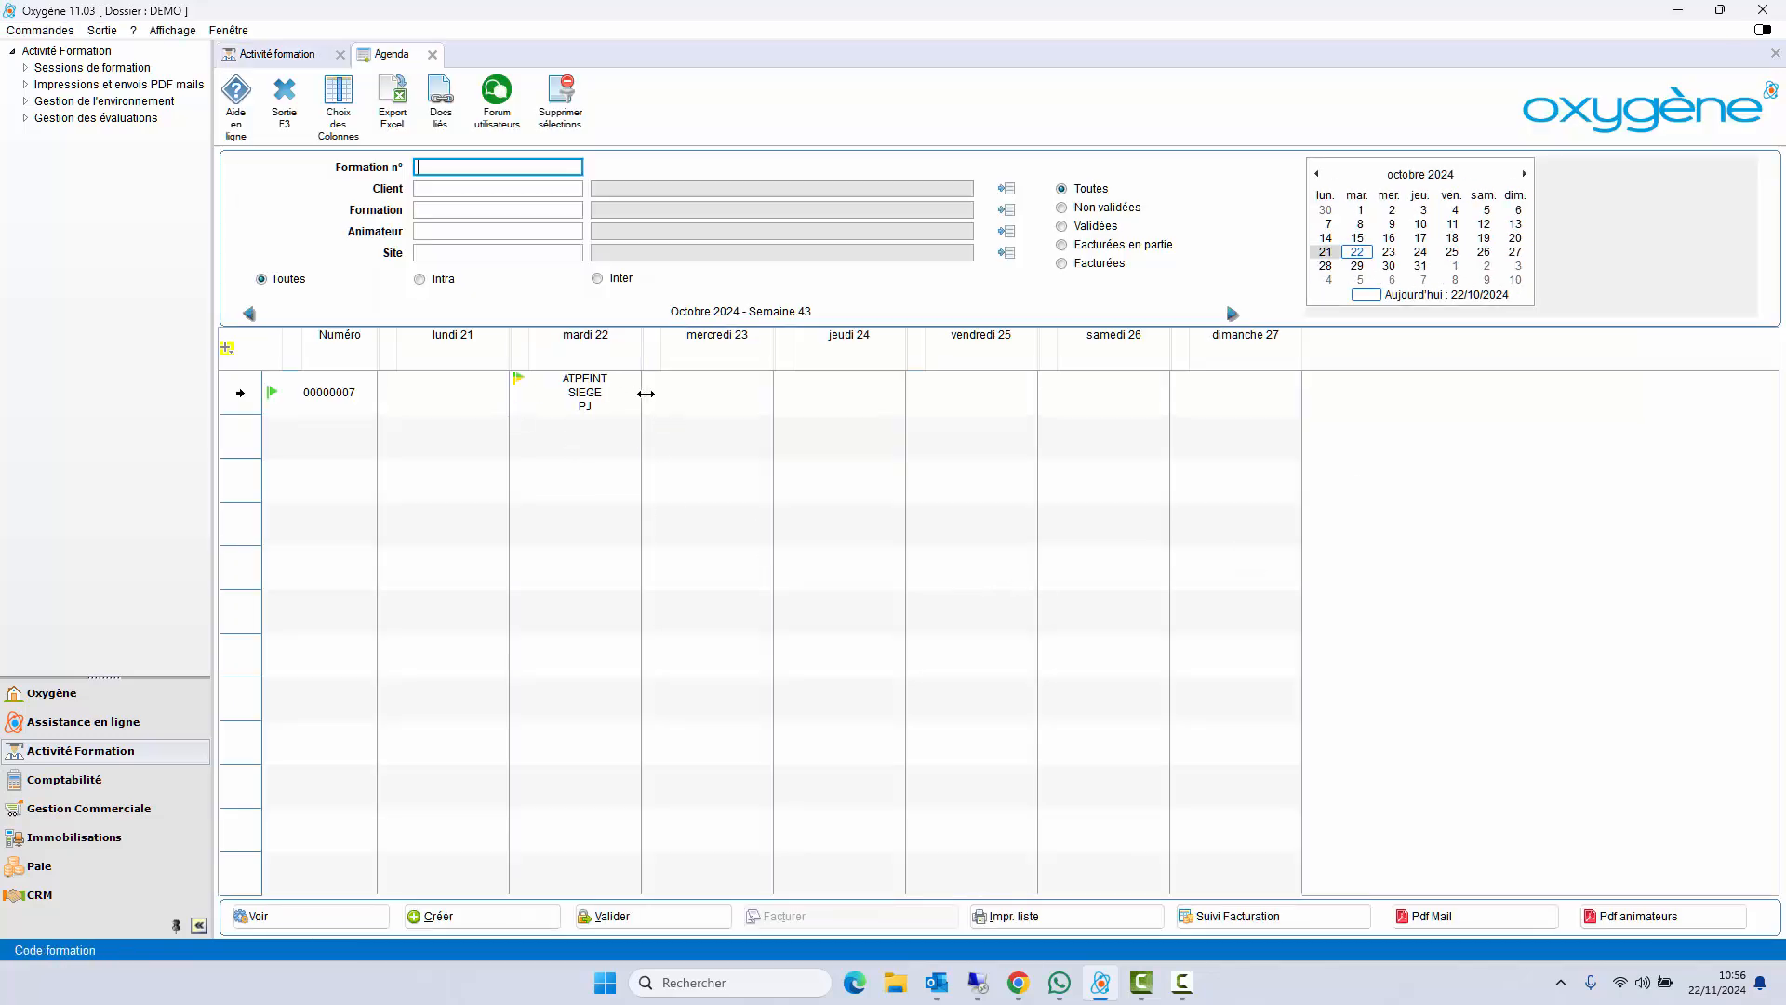
{"action": "left_click", "coordinate": [248, 313]}
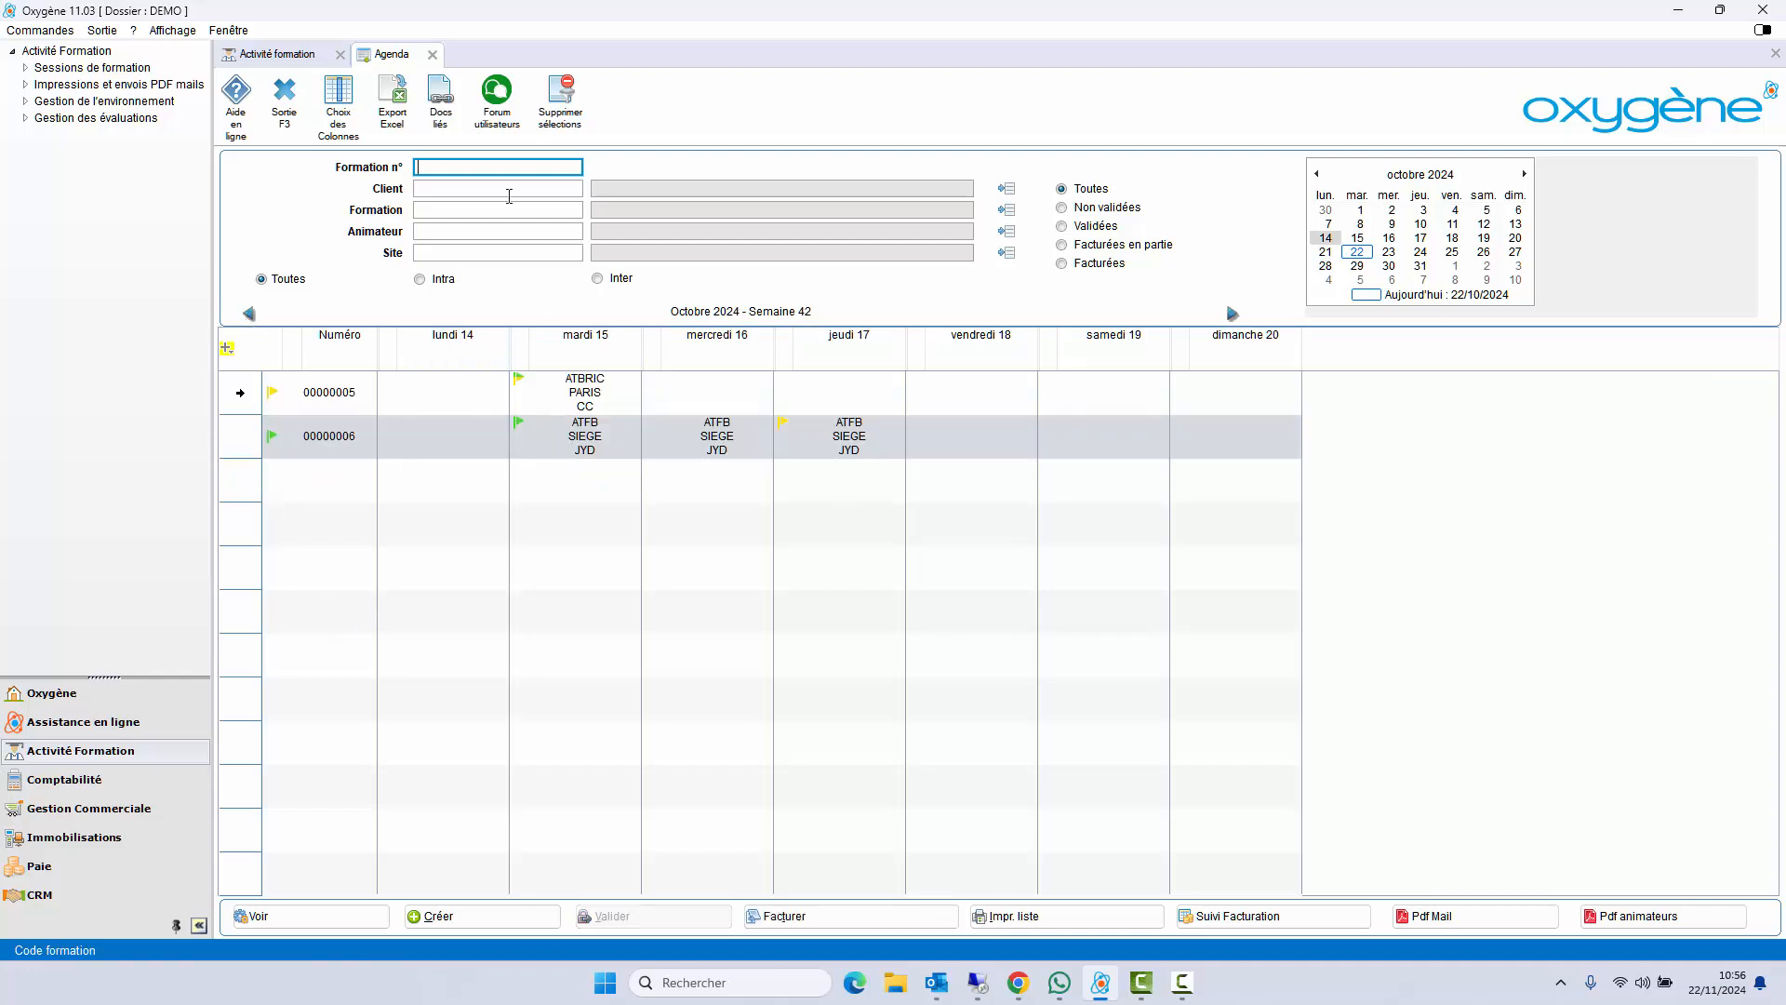
{"action": "left_click", "coordinate": [432, 55]}
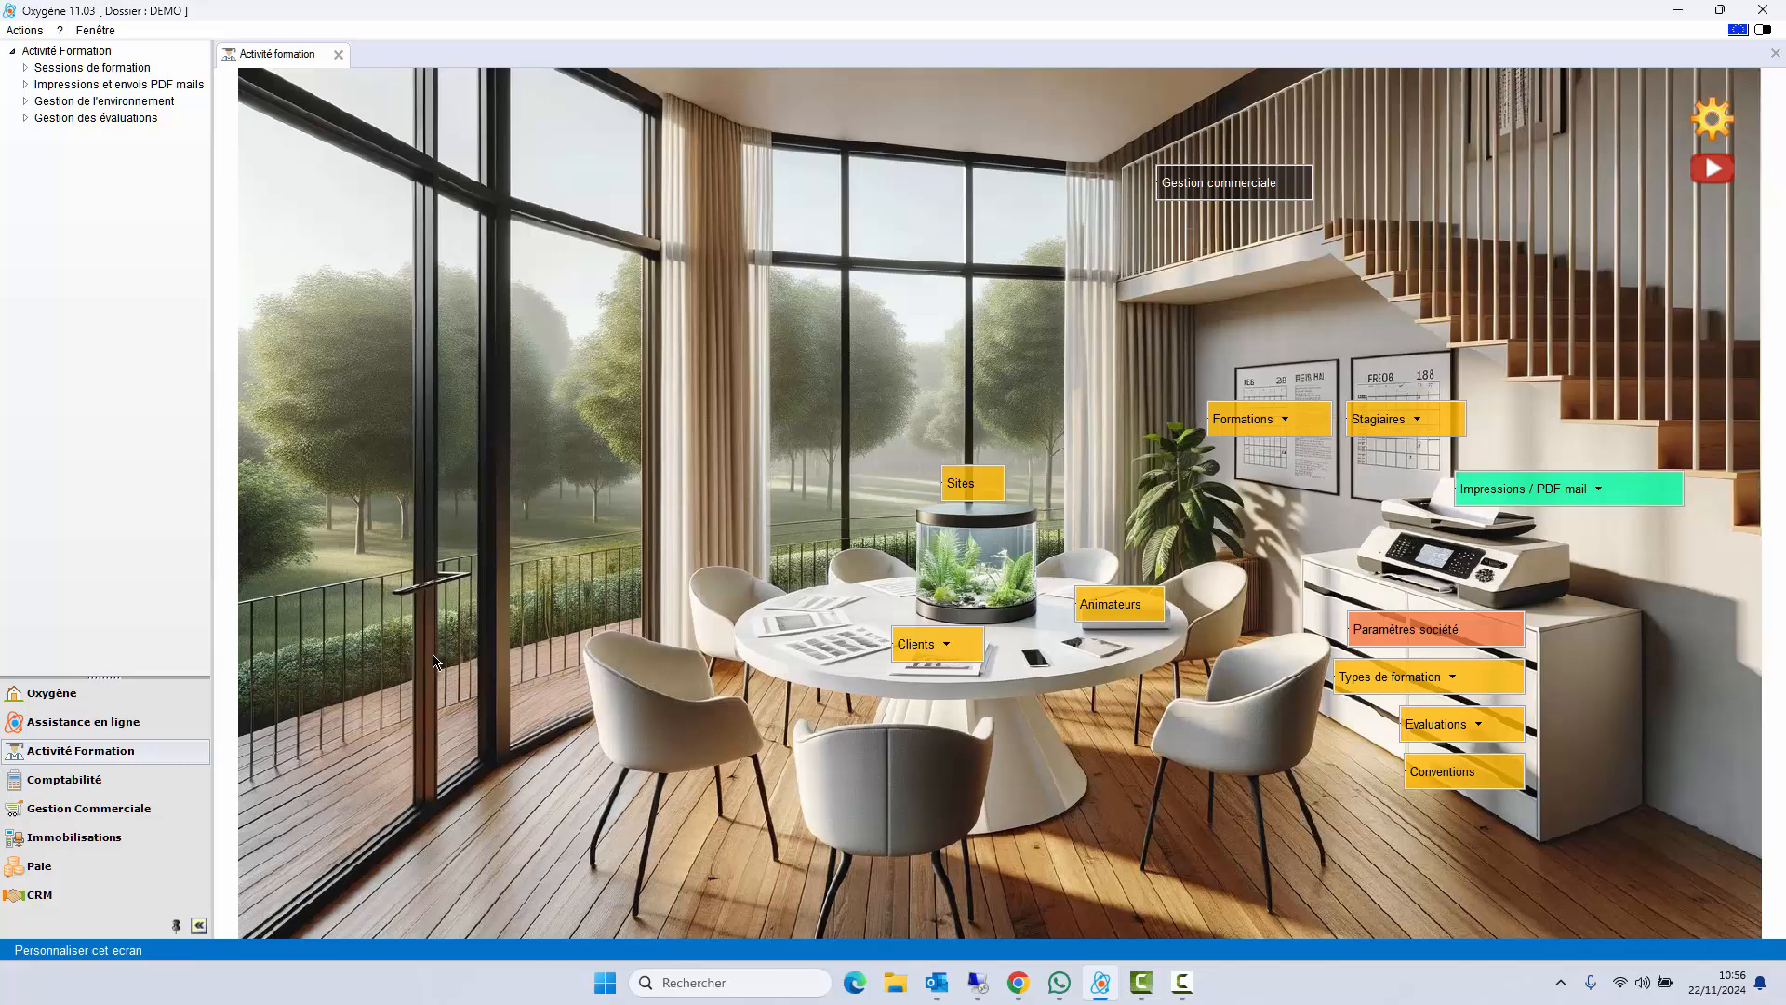
- View the PARIS training site's record from the sites list, and close both the record and the list
{"action": "left_click", "coordinate": [961, 484]}
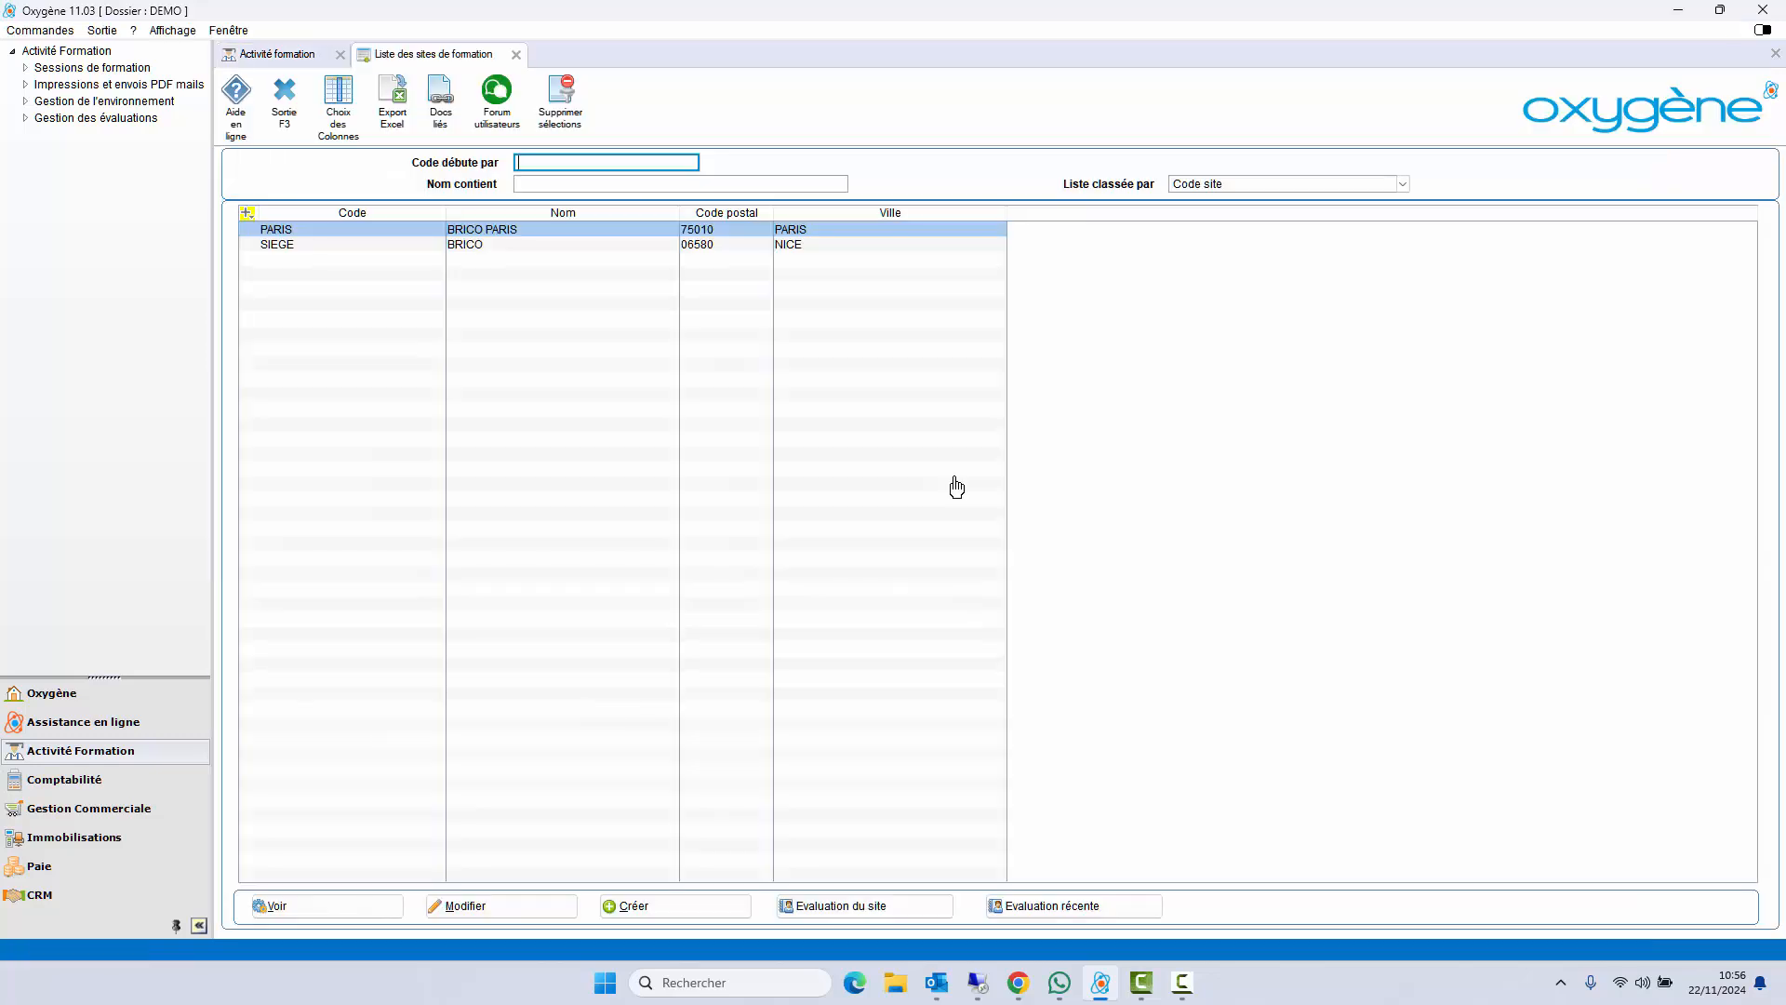
{"action": "double_click", "coordinate": [493, 235]}
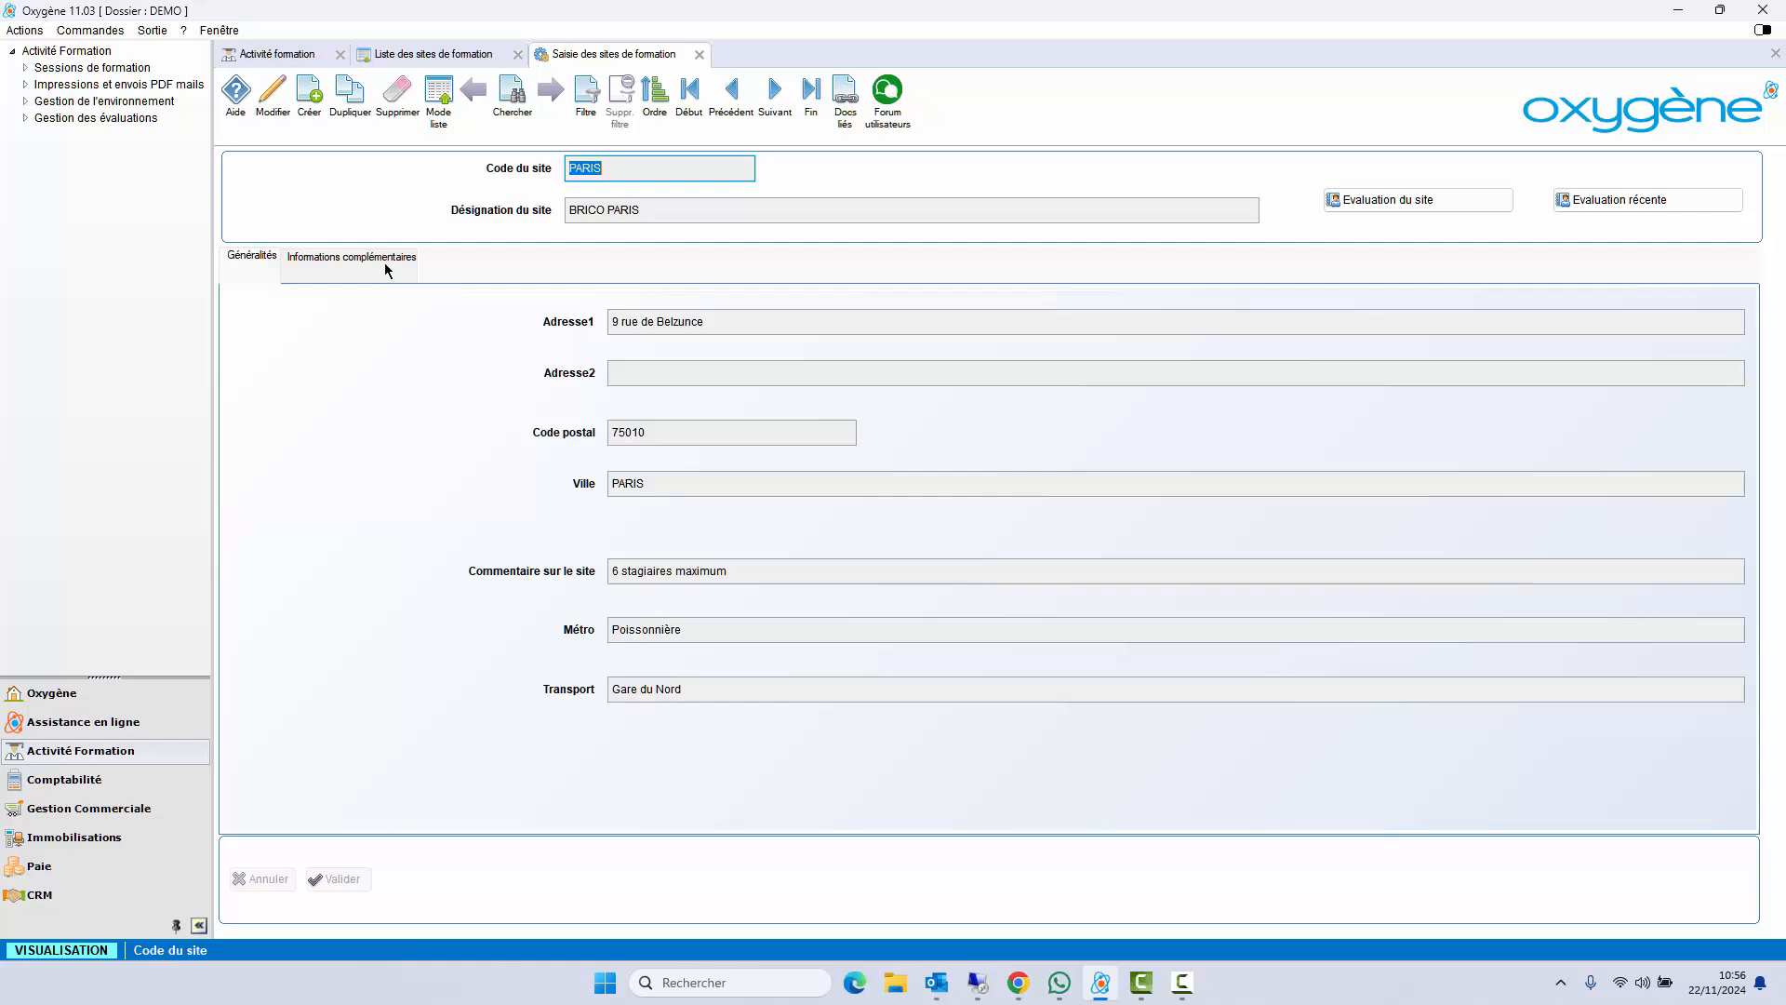
{"action": "left_click", "coordinate": [700, 55]}
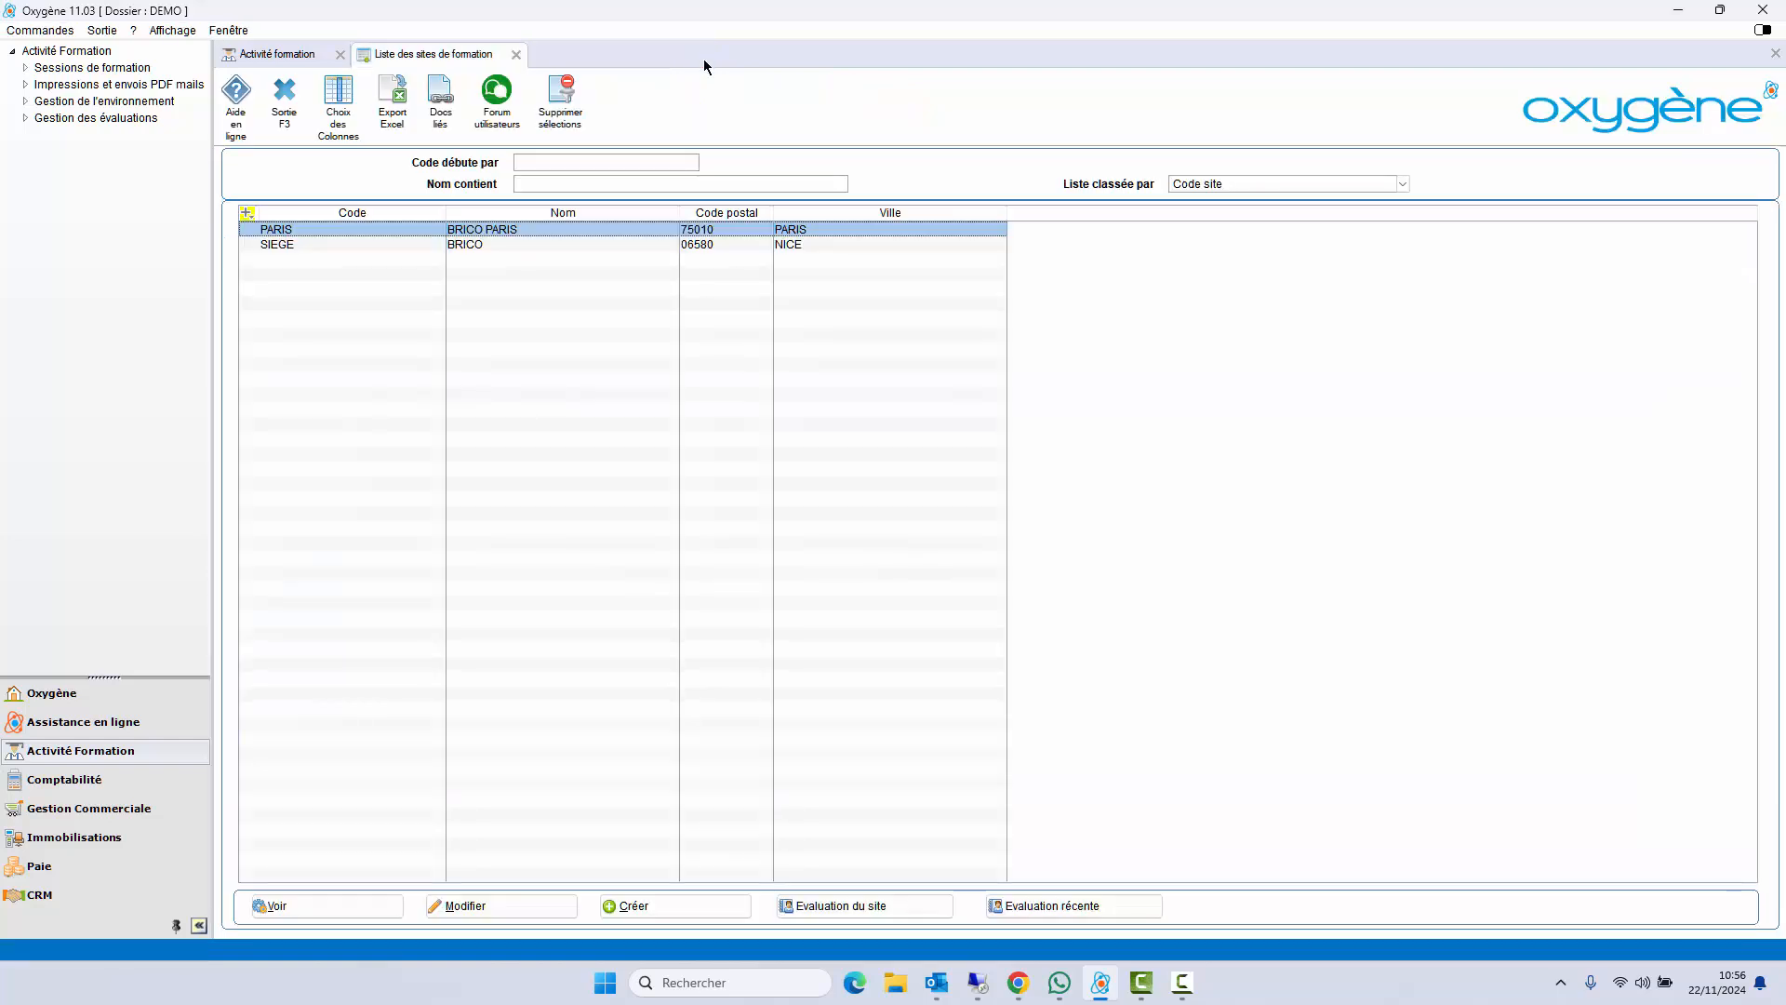
{"action": "left_click", "coordinate": [517, 56]}
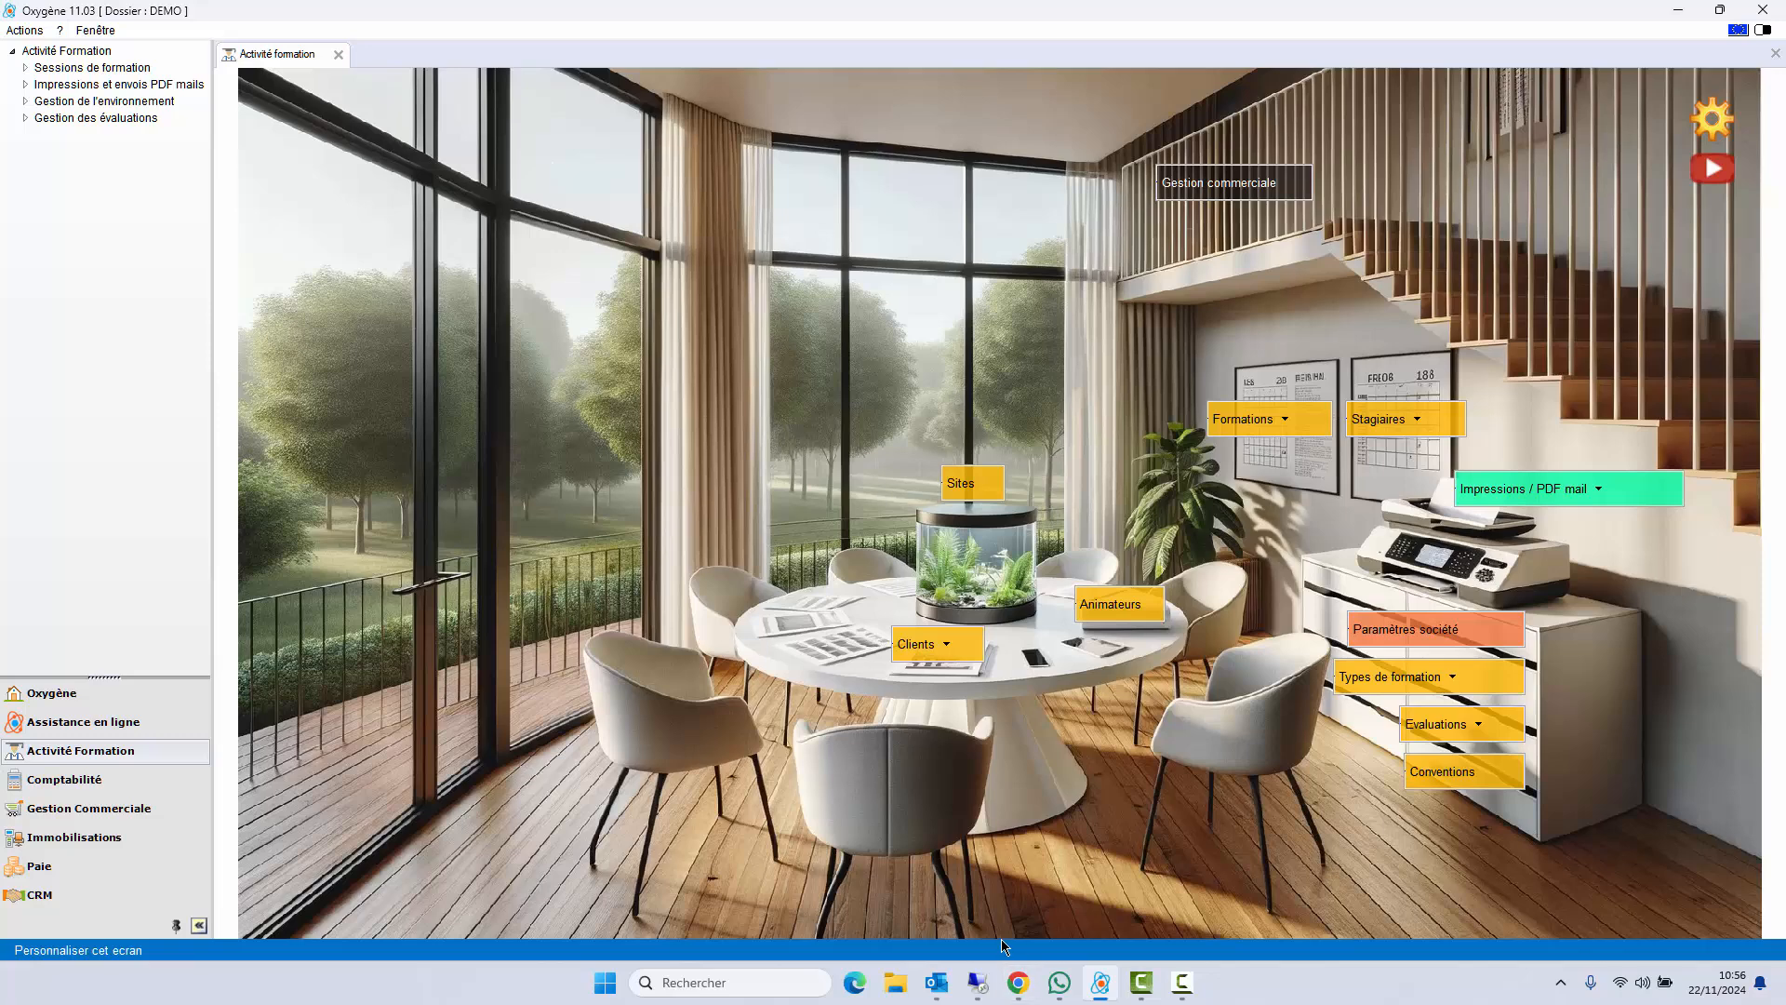
- Open the list of trainers and filter it by Externe, then by Interne
{"action": "left_click", "coordinate": [1135, 610]}
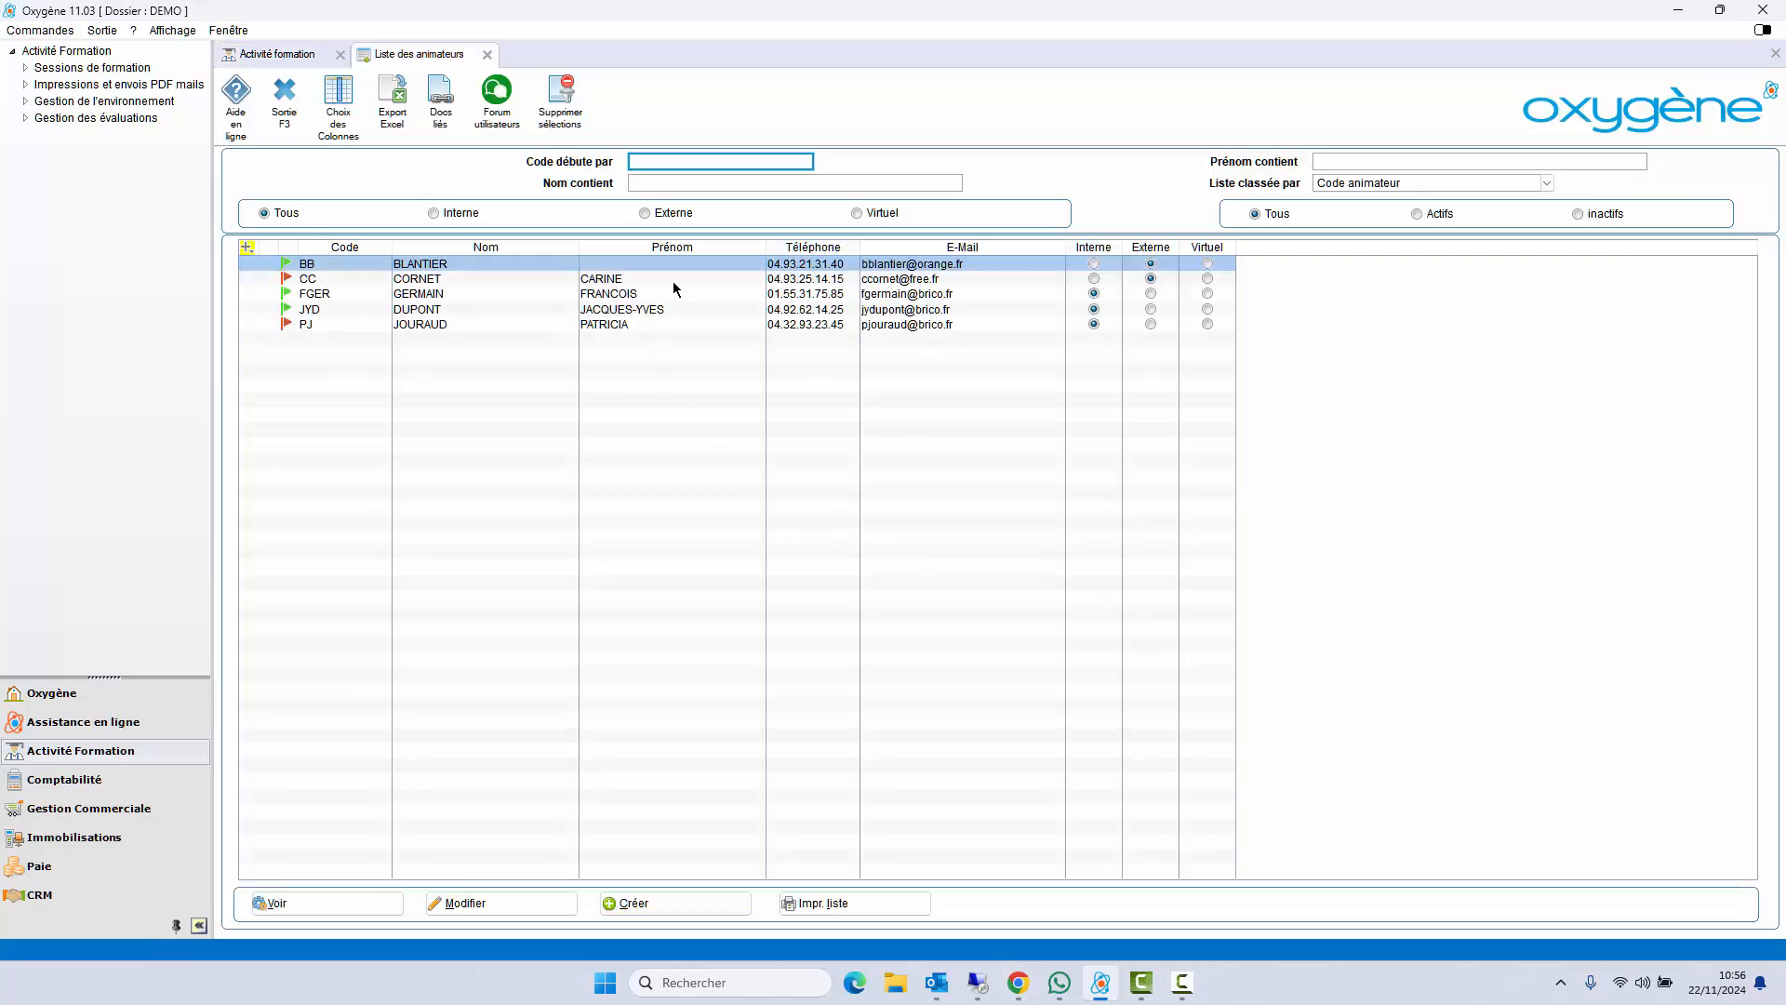
{"action": "left_click", "coordinate": [674, 280]}
{"action": "left_click", "coordinate": [671, 295]}
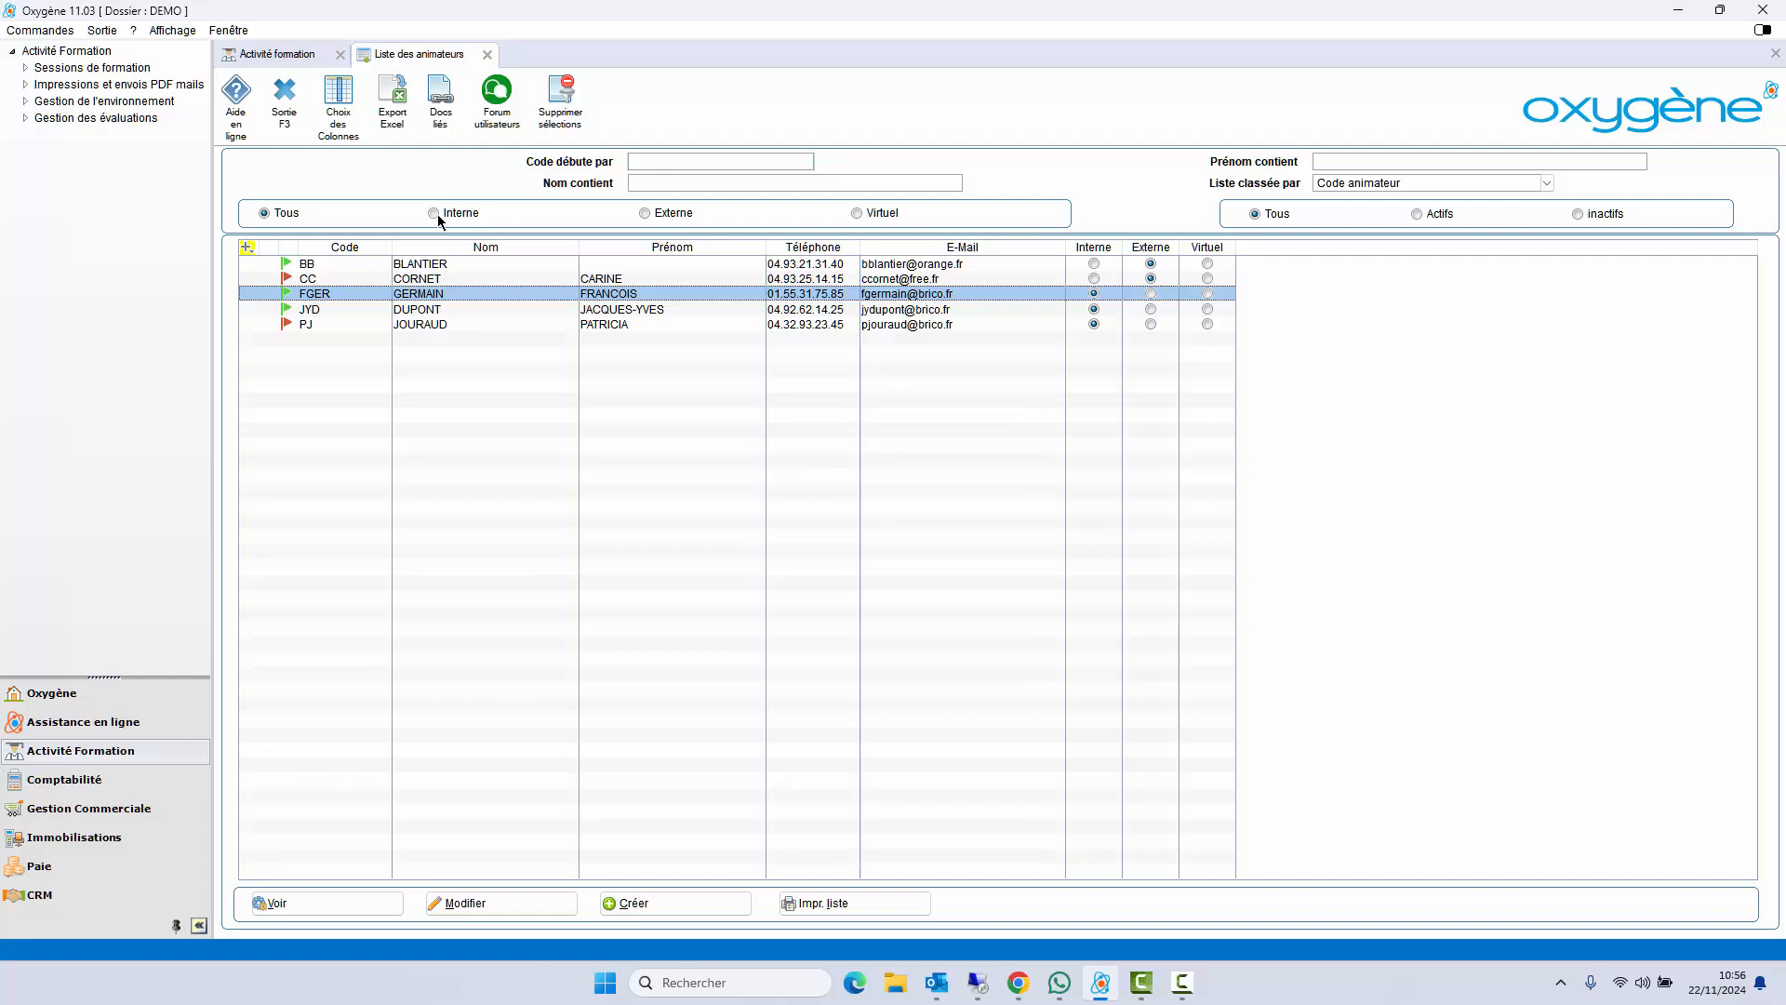
{"action": "left_click", "coordinate": [647, 217]}
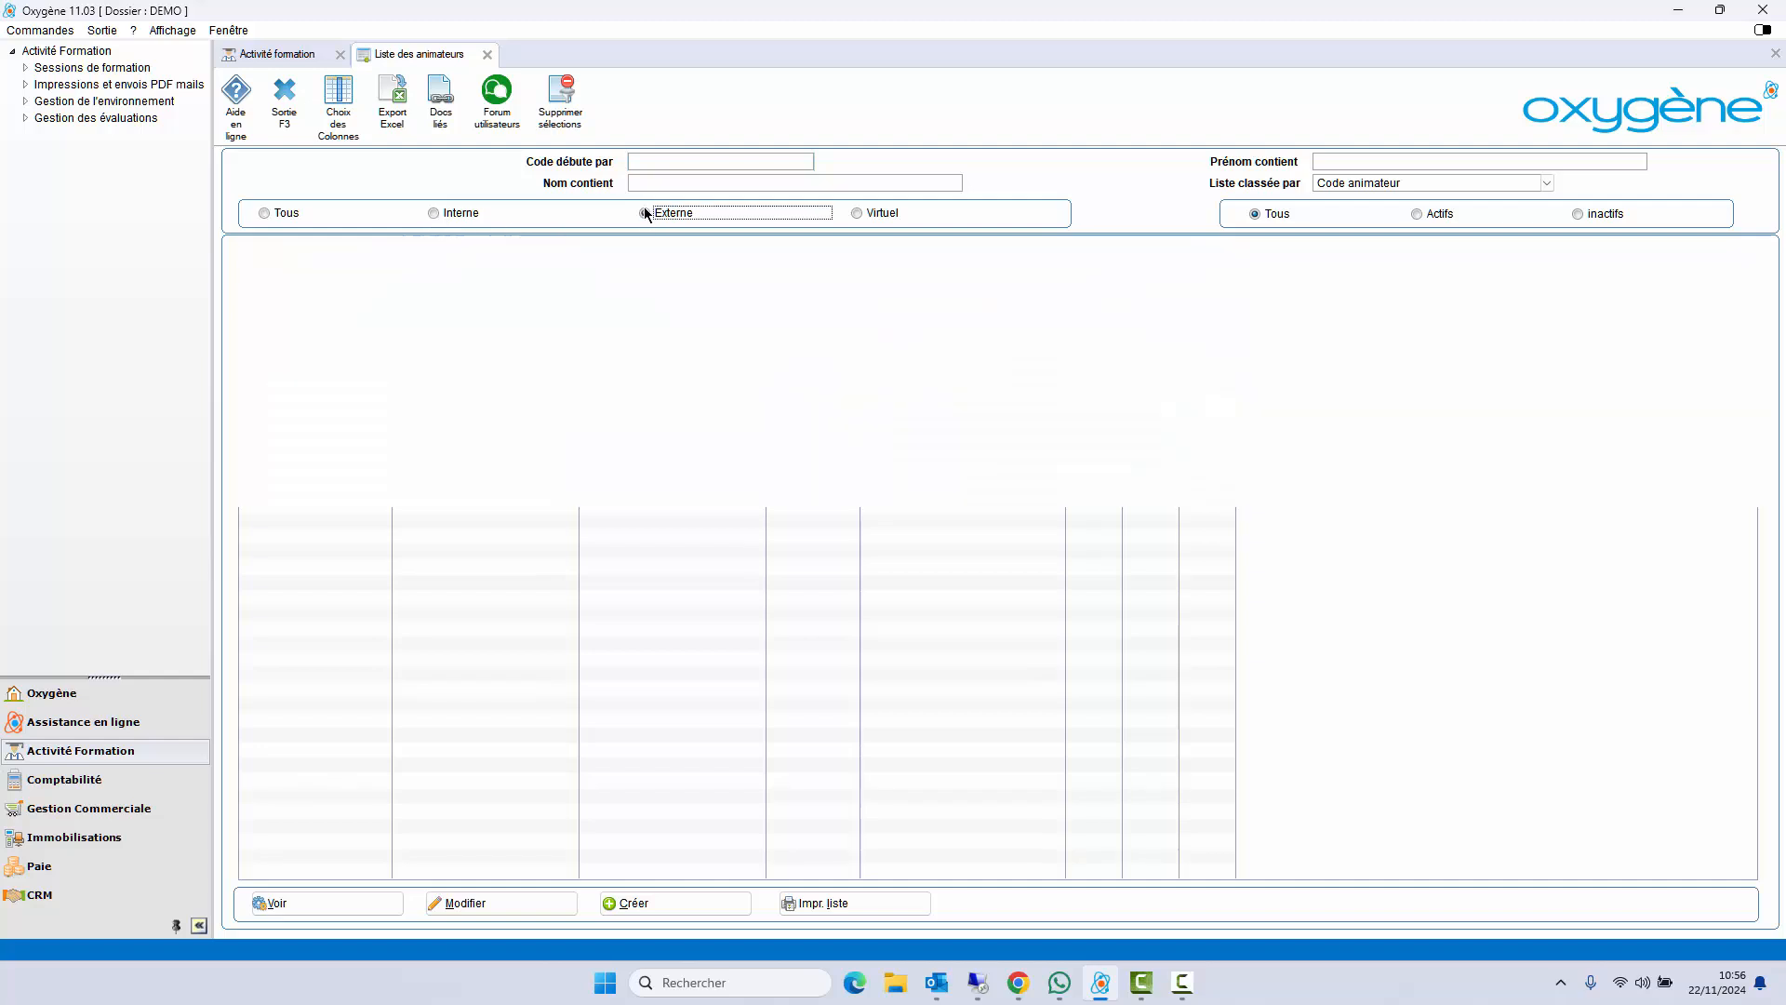
{"action": "left_click", "coordinate": [438, 214]}
- View the record of the internal trainer with code JYD, and close it and the trainers list
{"action": "double_click", "coordinate": [439, 275]}
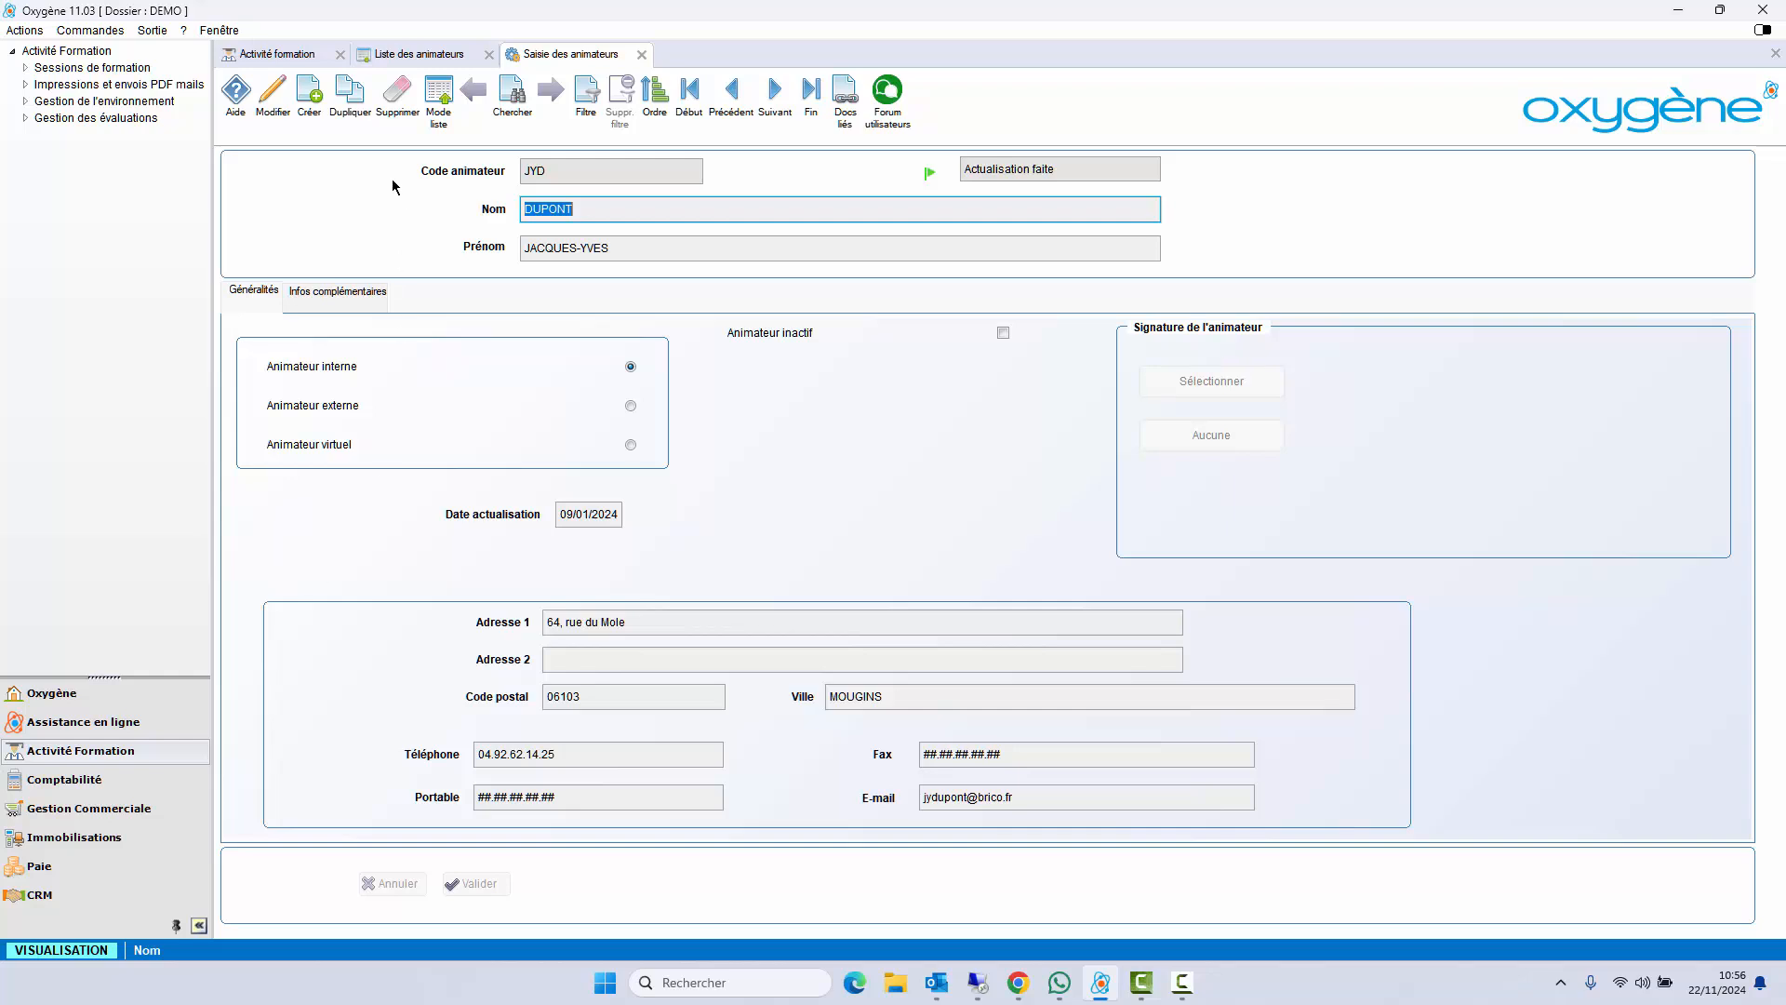
{"action": "left_click", "coordinate": [641, 54]}
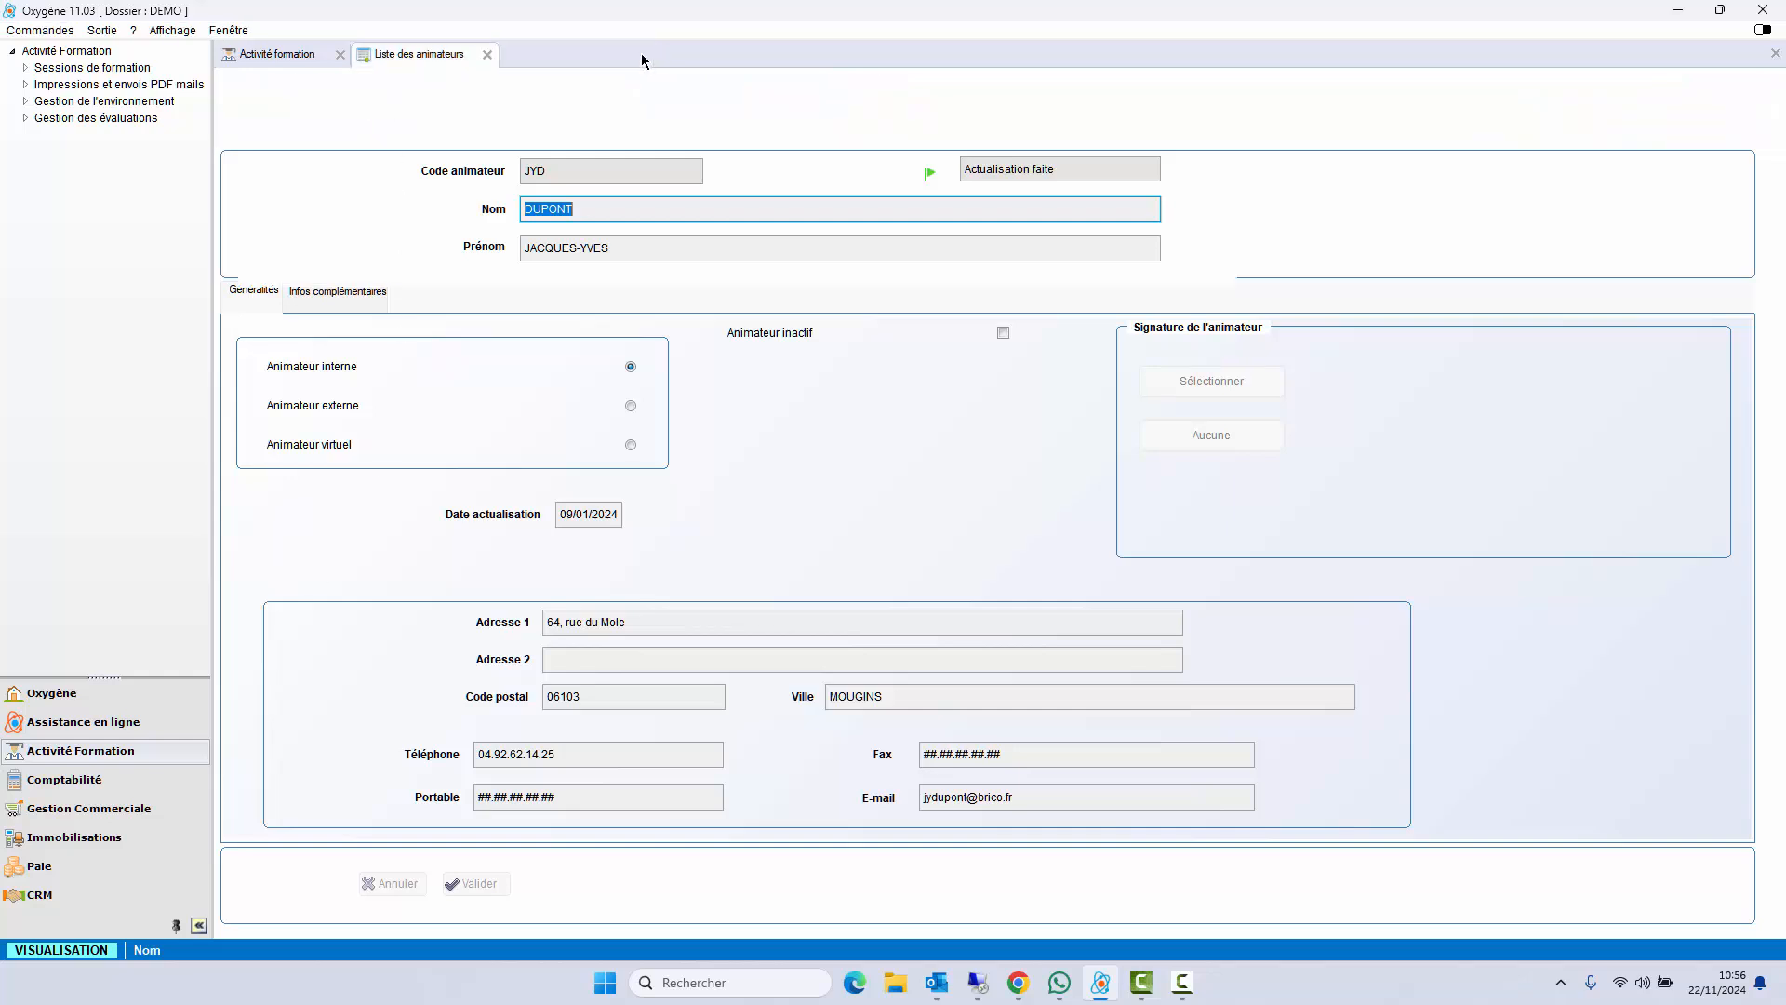
{"action": "left_click", "coordinate": [488, 56]}
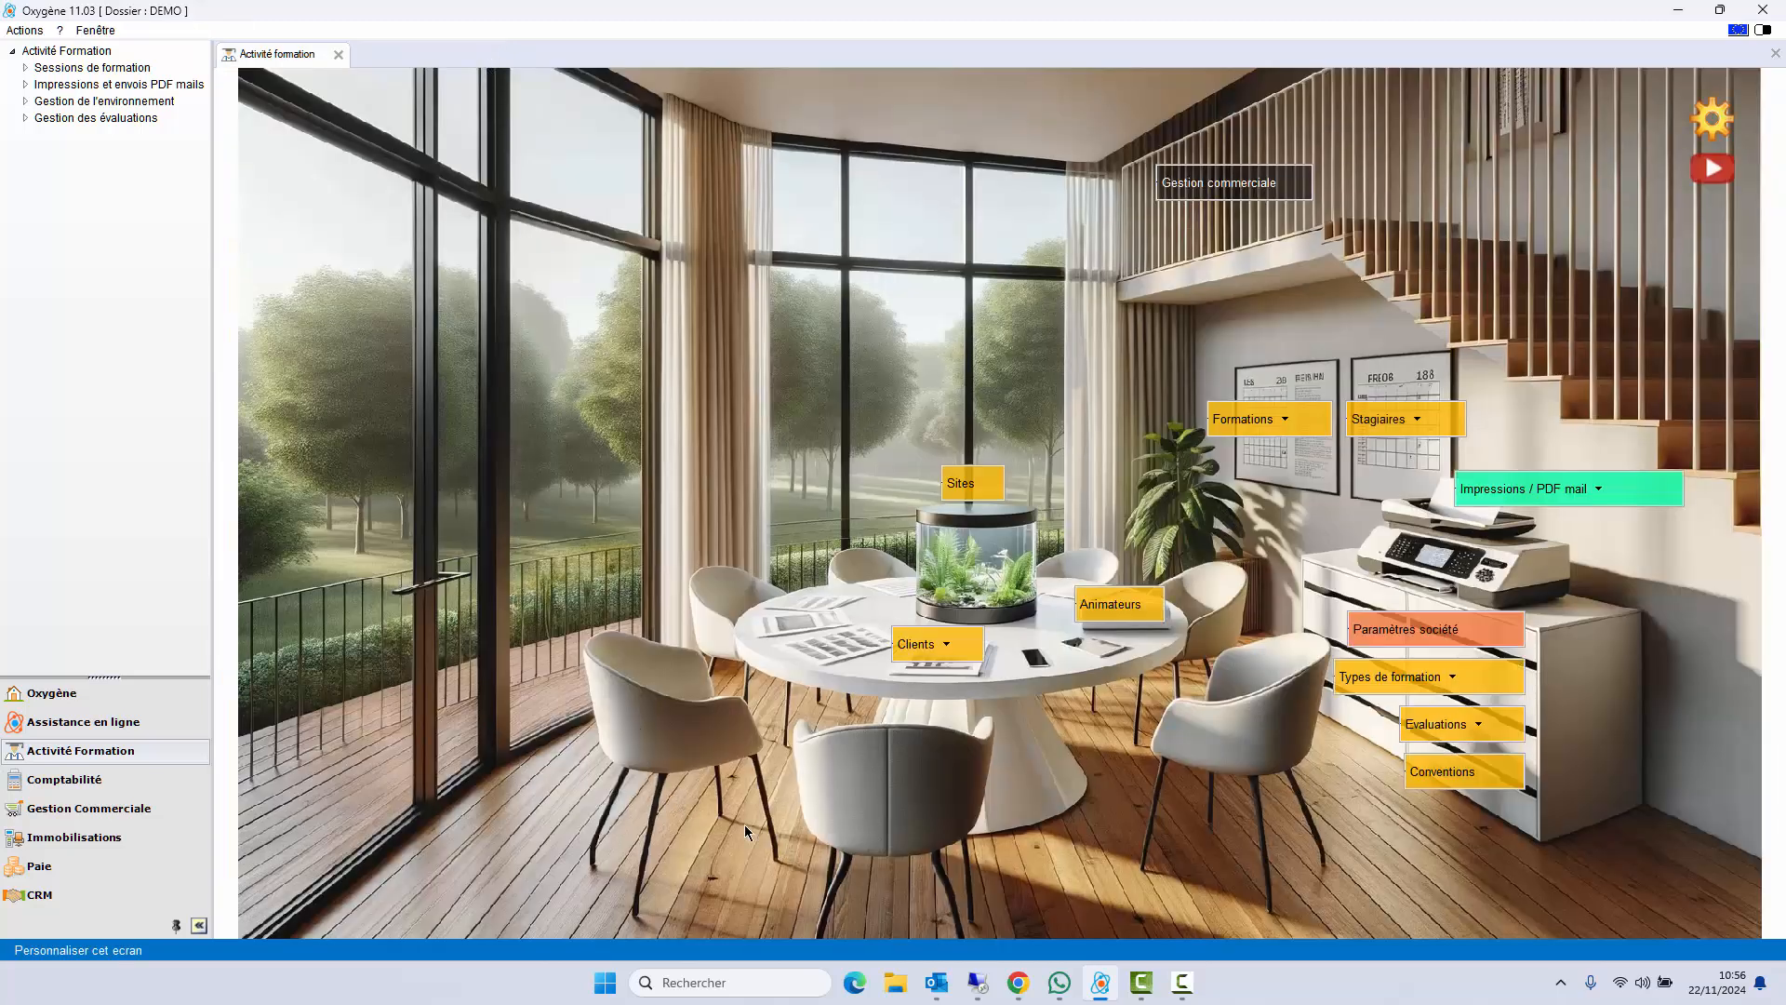
- Open the additional training information for client AU BONHEUR DU BOIS and look through the available client groups without choosing another
{"action": "left_click", "coordinate": [953, 663]}
{"action": "left_click", "coordinate": [999, 693]}
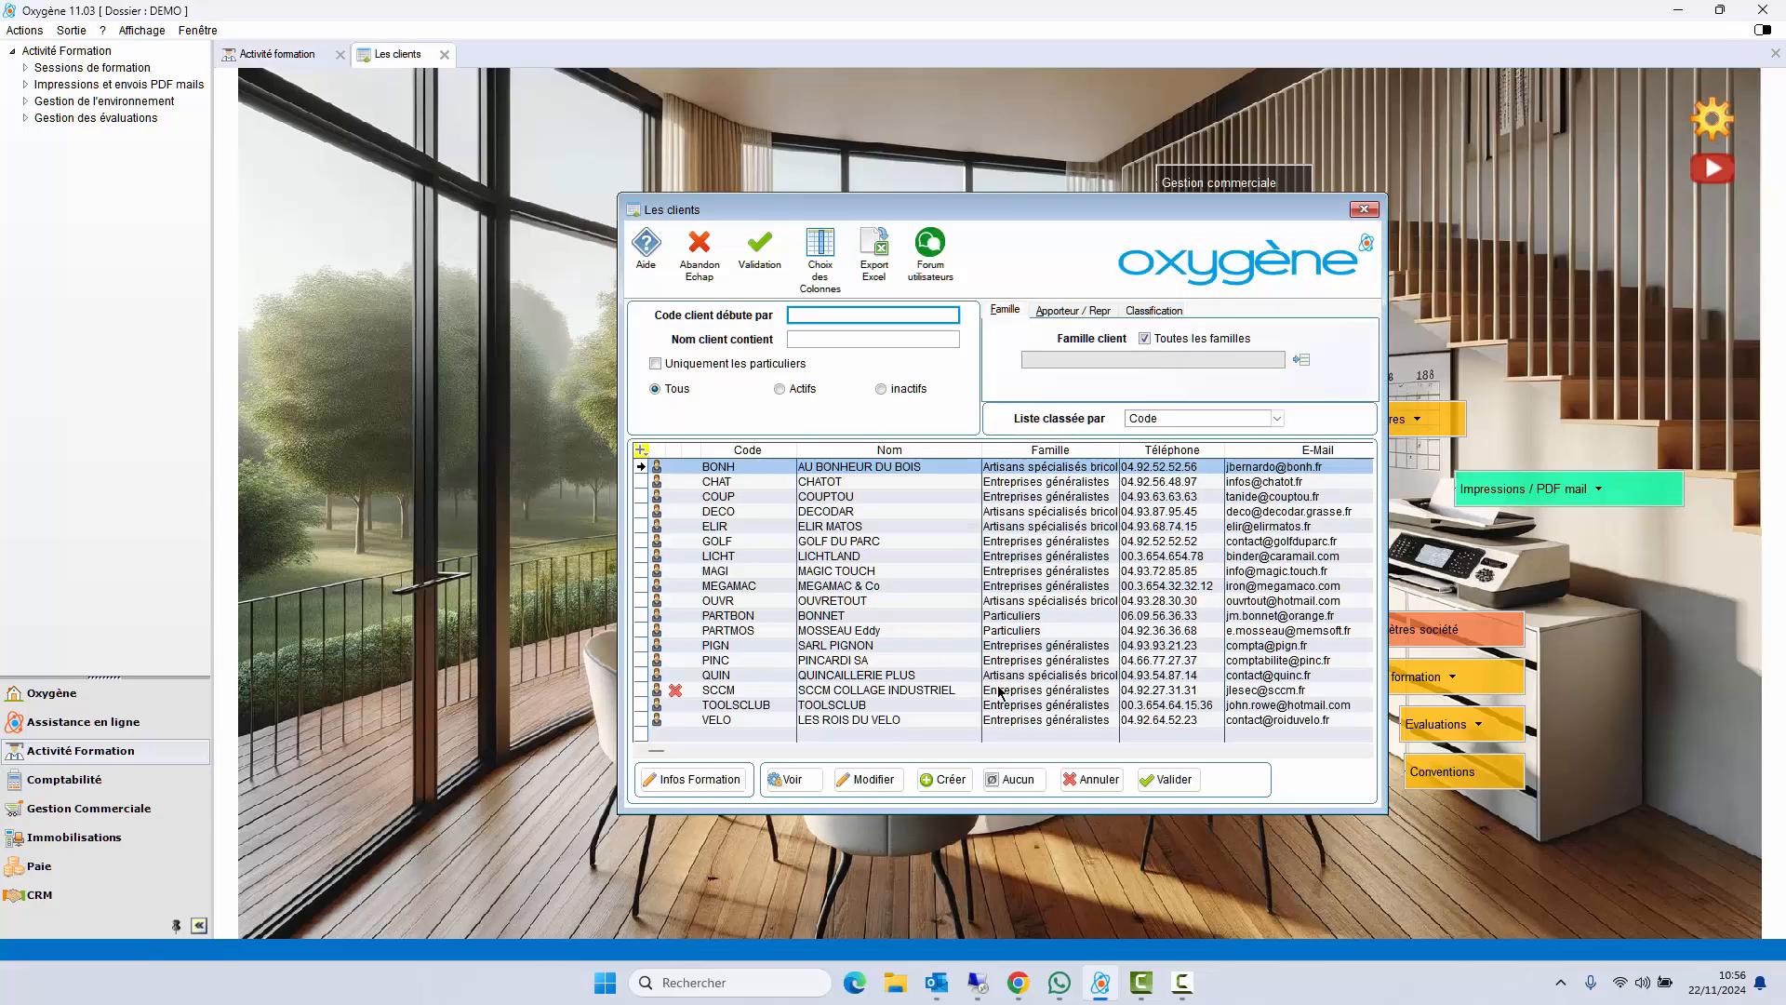
{"action": "double_click", "coordinate": [822, 467]}
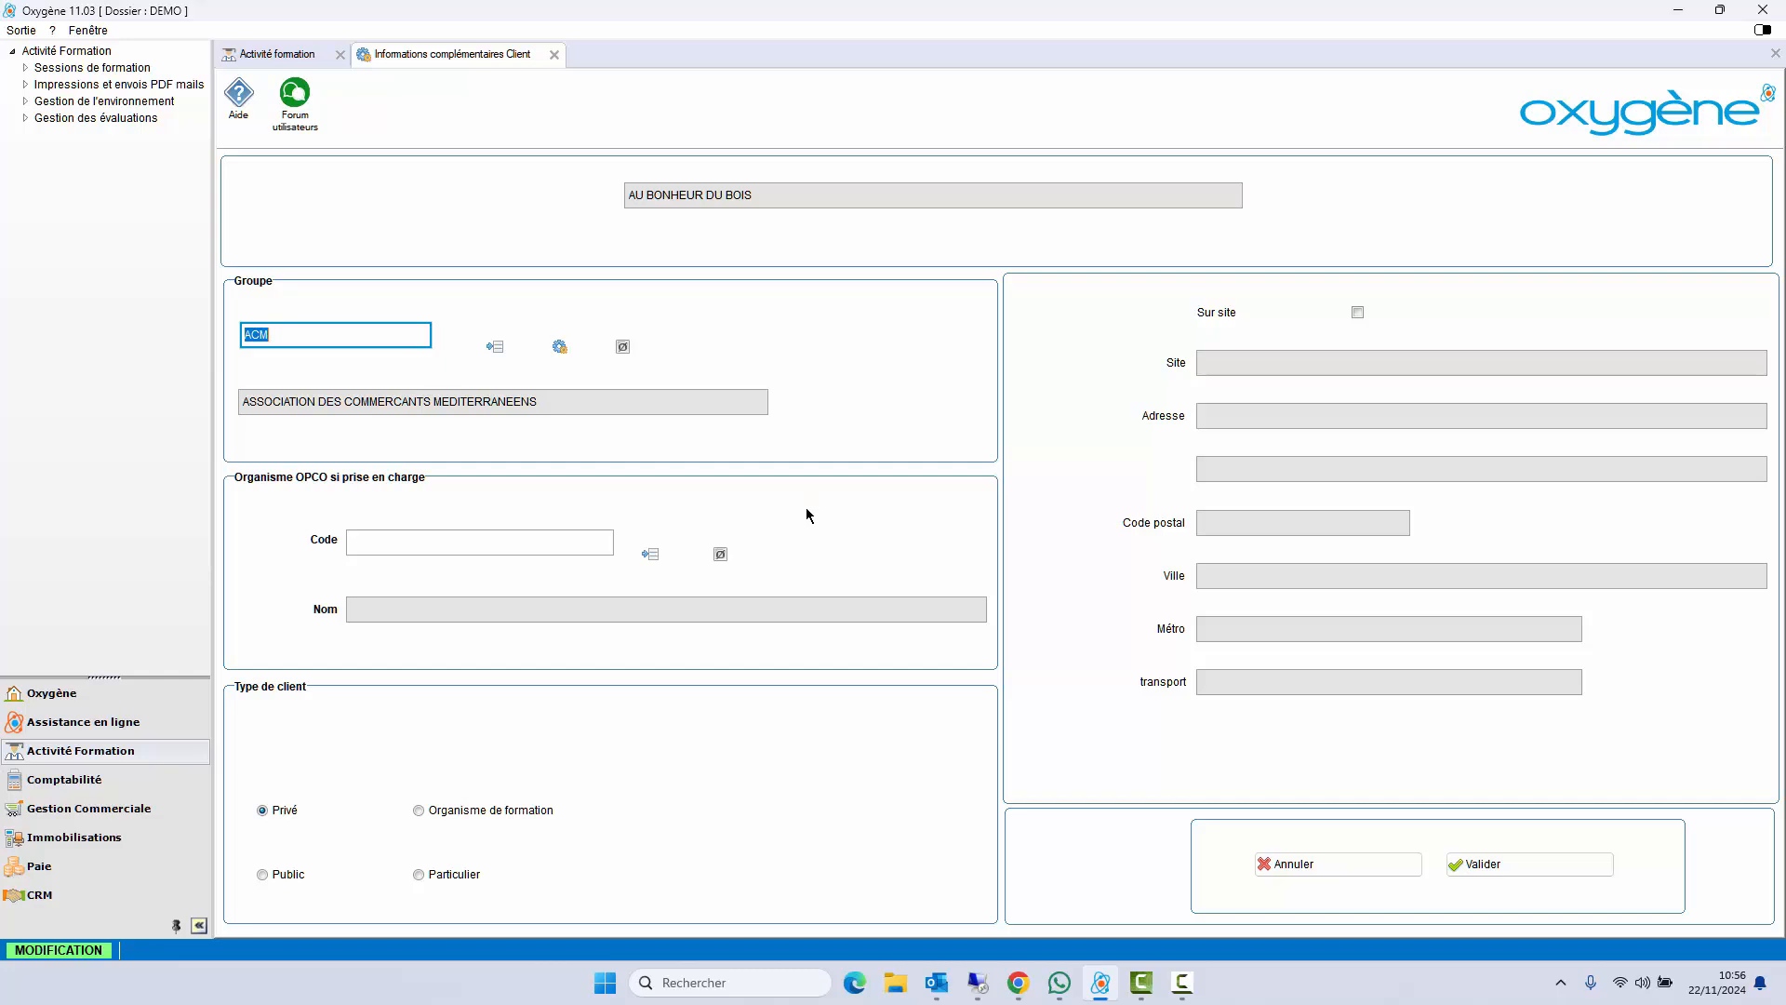
{"action": "left_click", "coordinate": [494, 347]}
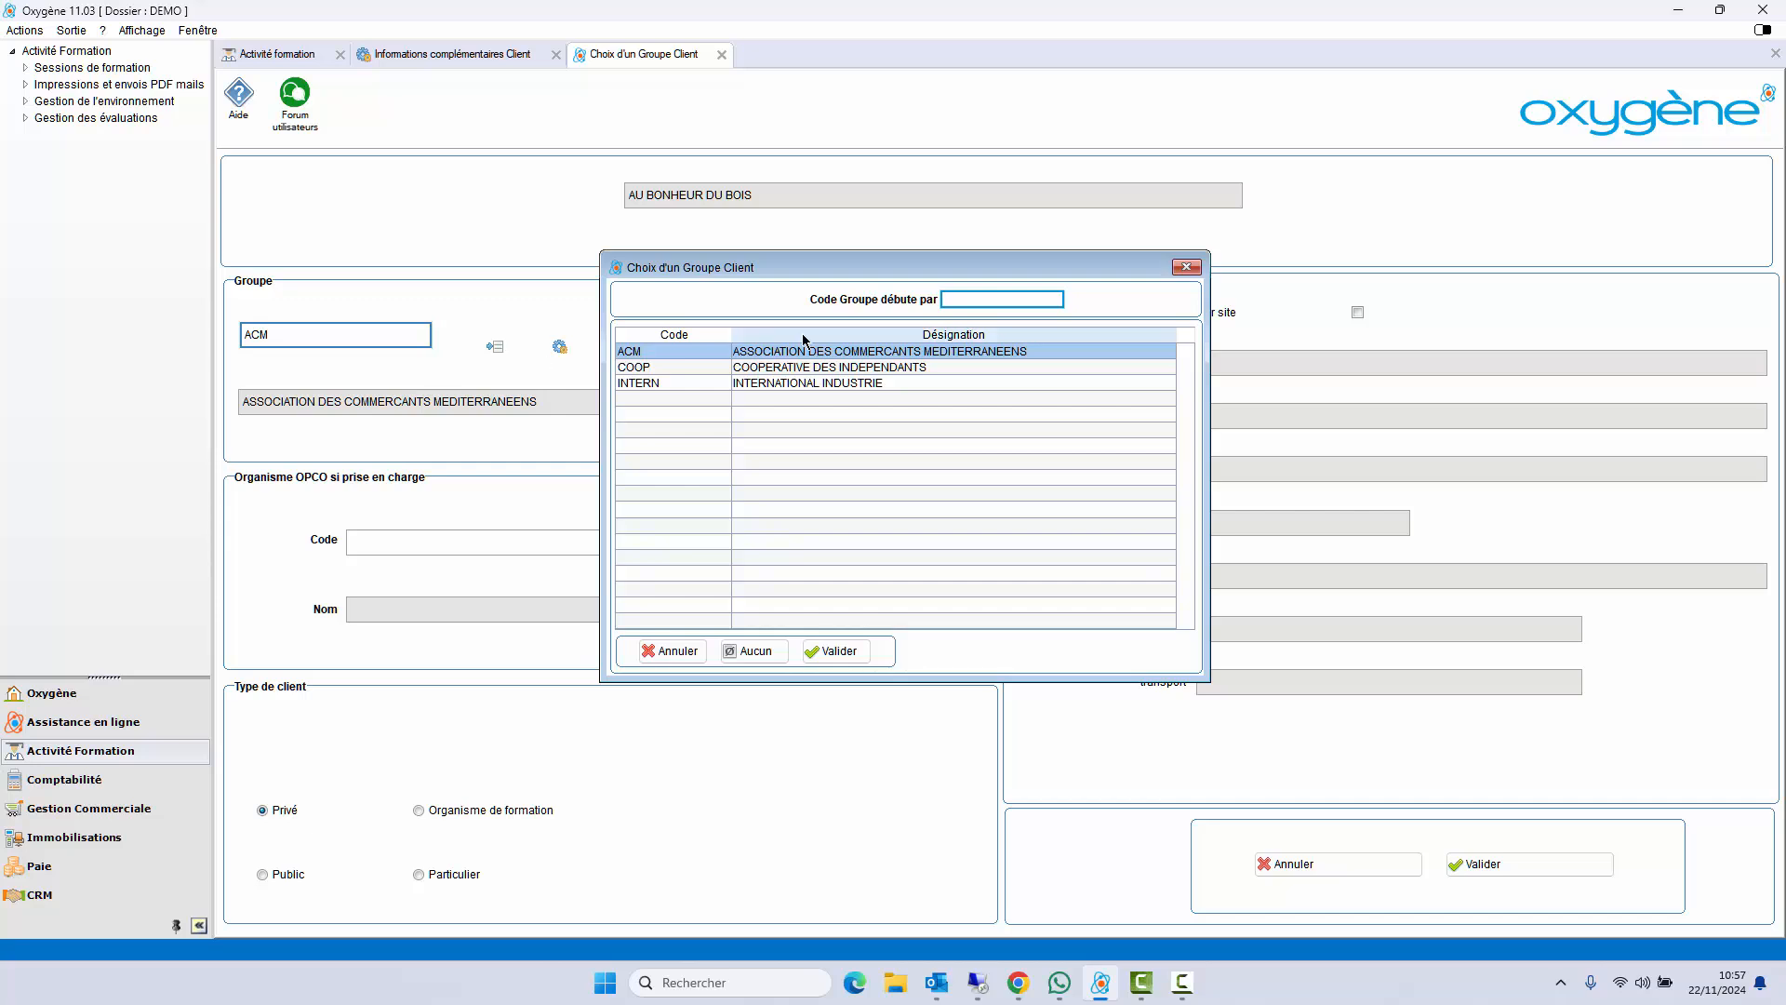
{"action": "left_click", "coordinate": [1186, 268]}
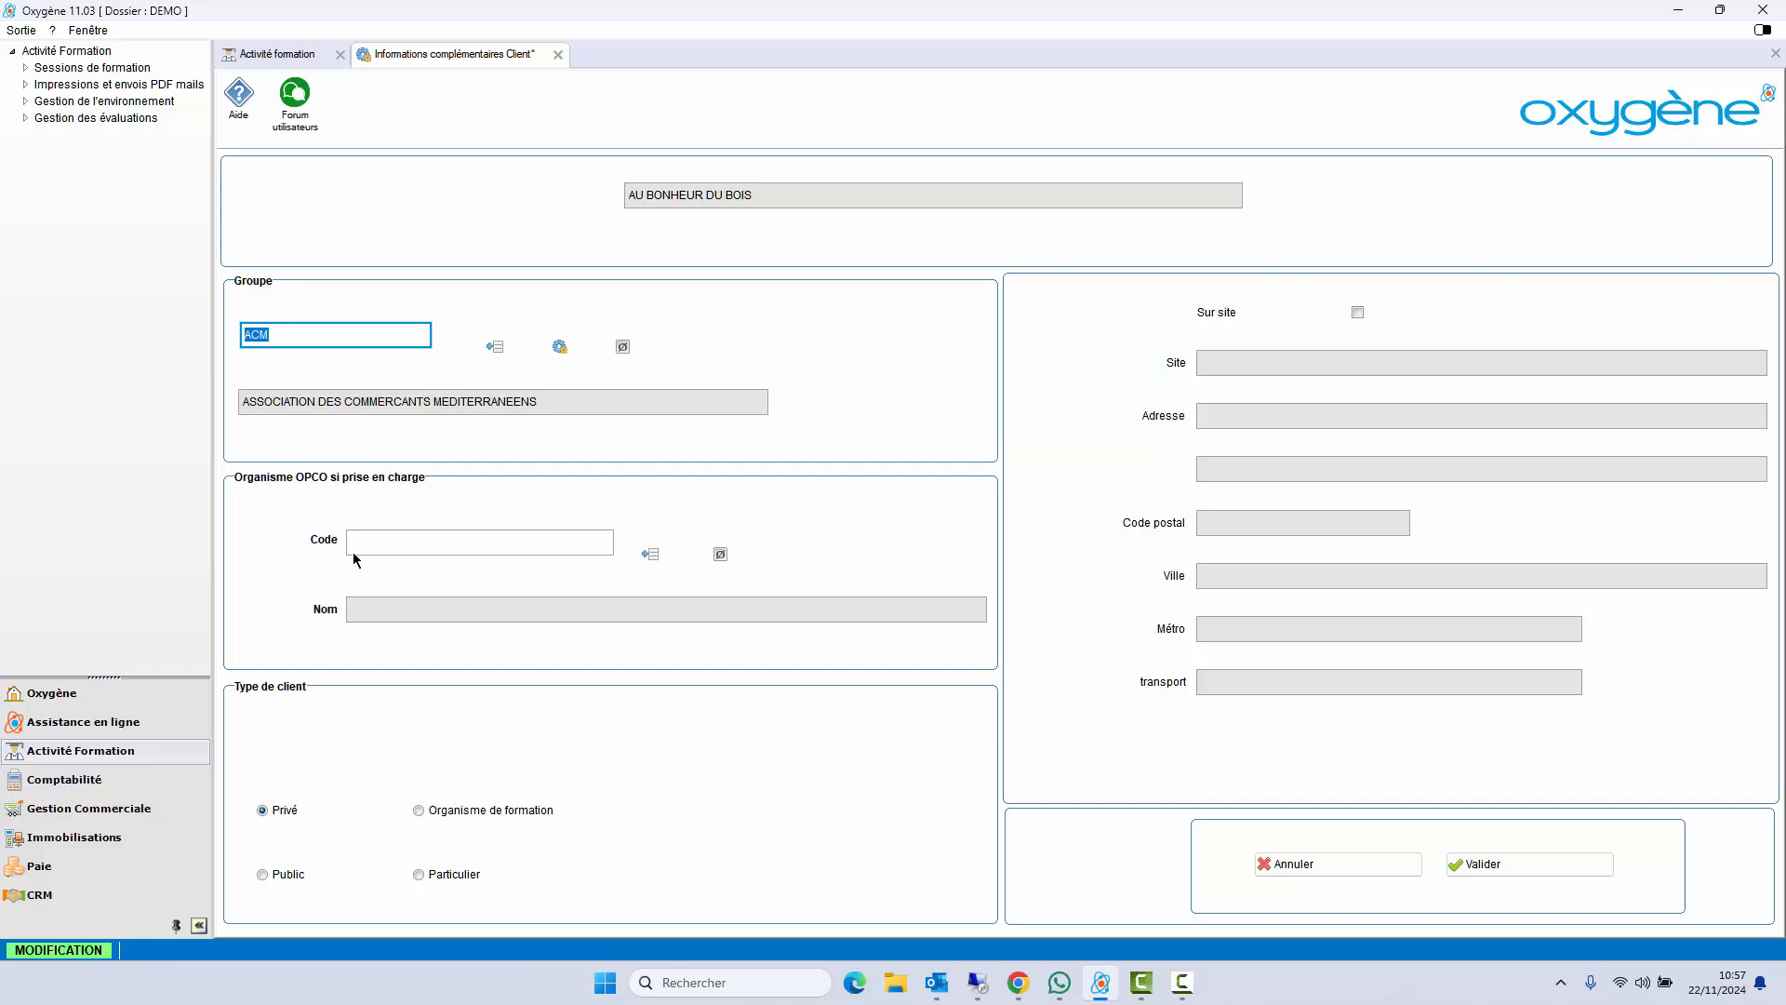
- Look up the OPCO organisations available for the client, and close the client information without saving
{"action": "left_click", "coordinate": [650, 554]}
{"action": "left_click", "coordinate": [1366, 212]}
{"action": "left_click", "coordinate": [558, 56]}
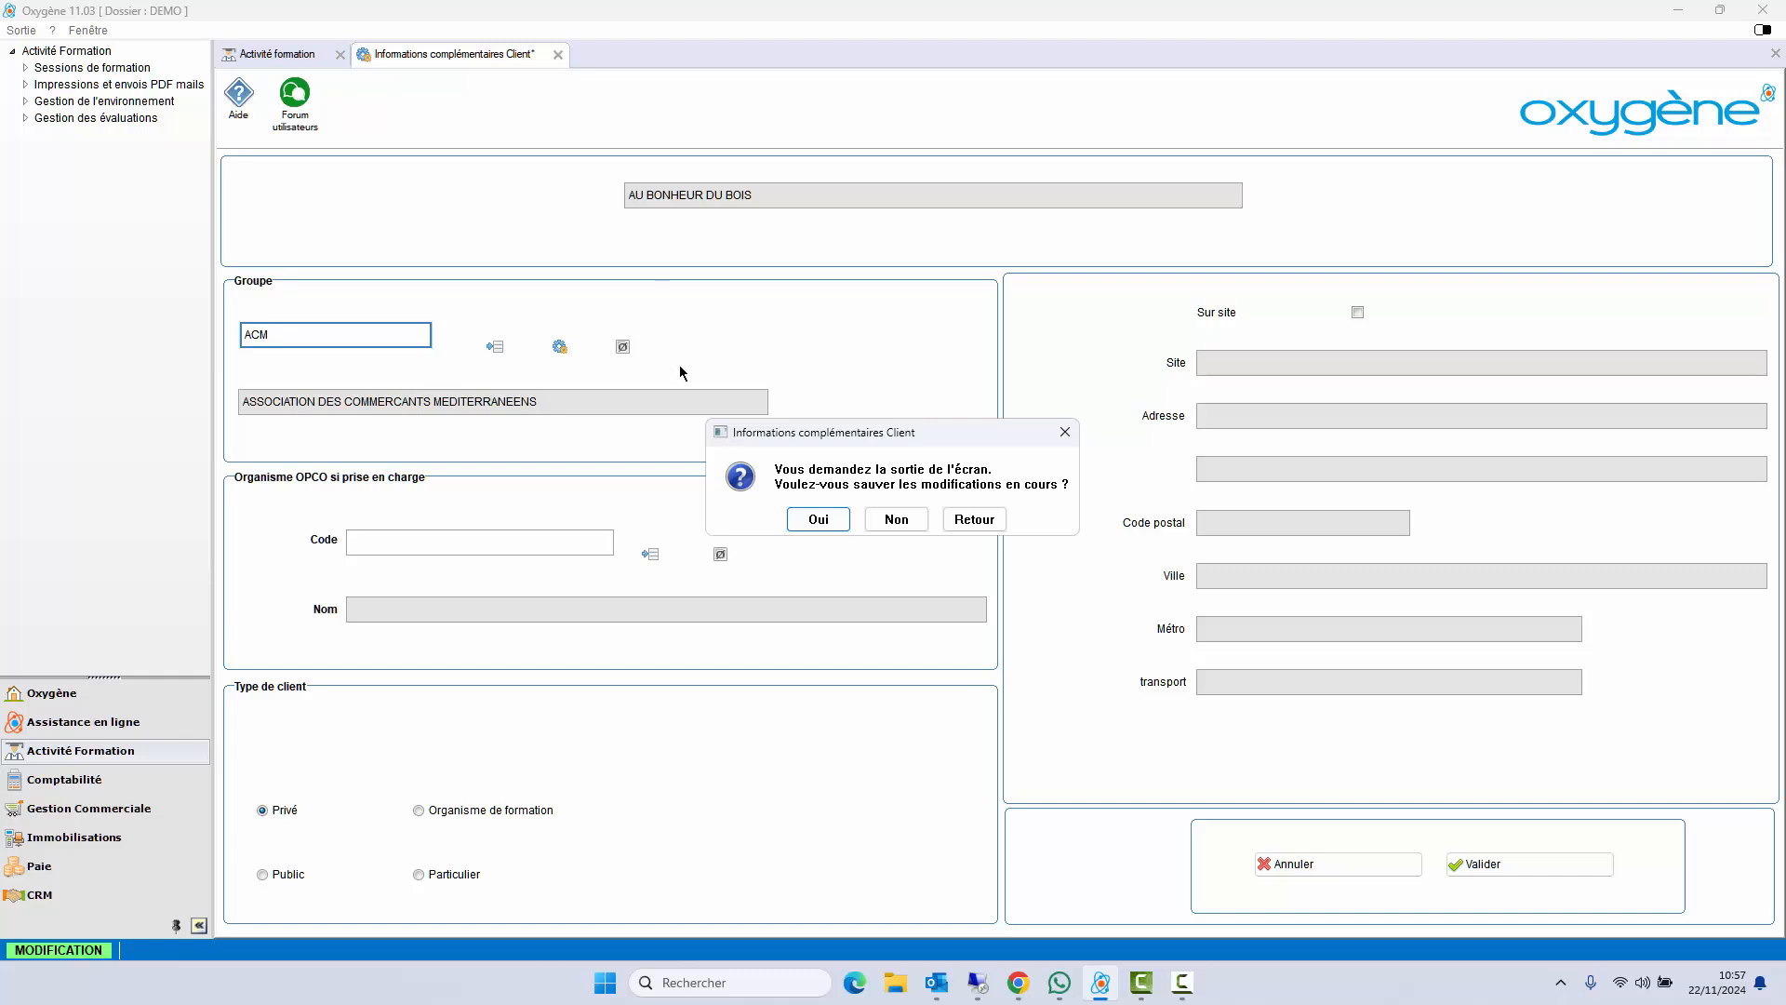
{"action": "left_click", "coordinate": [895, 518]}
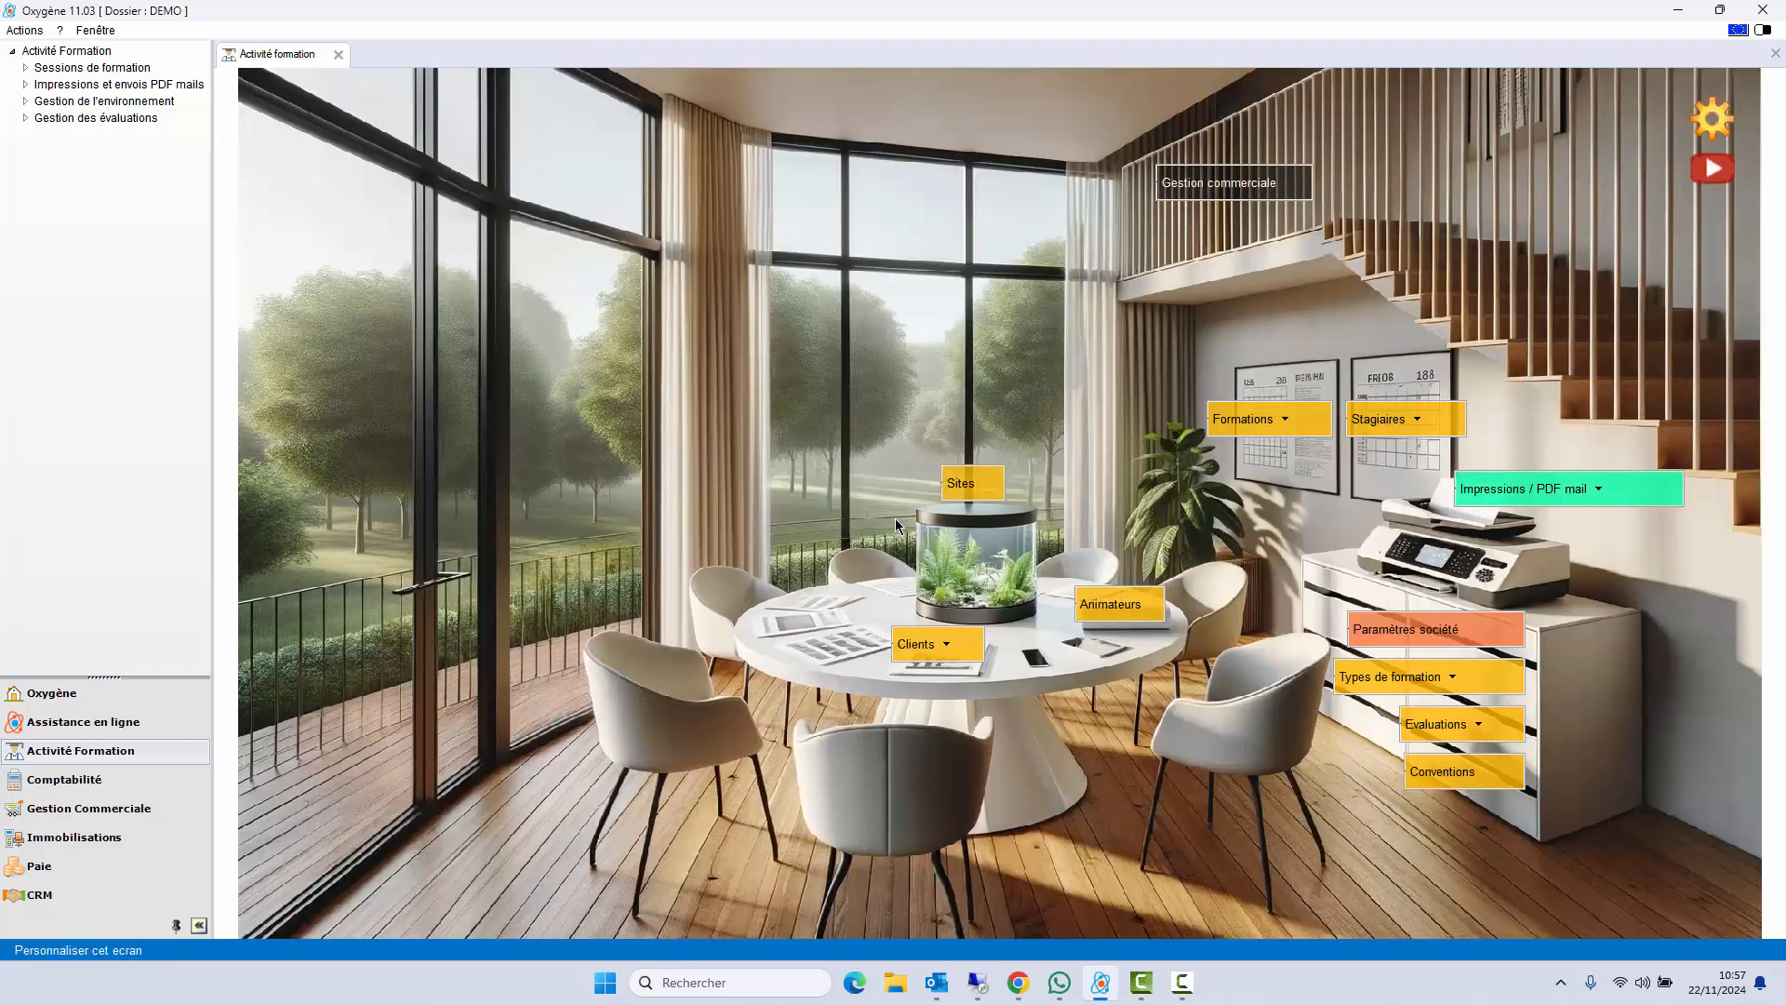
- Open the additional training information for article ATBRIC, ATELIER BRICOLAGE POUR DEBUTANTS
{"action": "left_click", "coordinate": [1375, 686]}
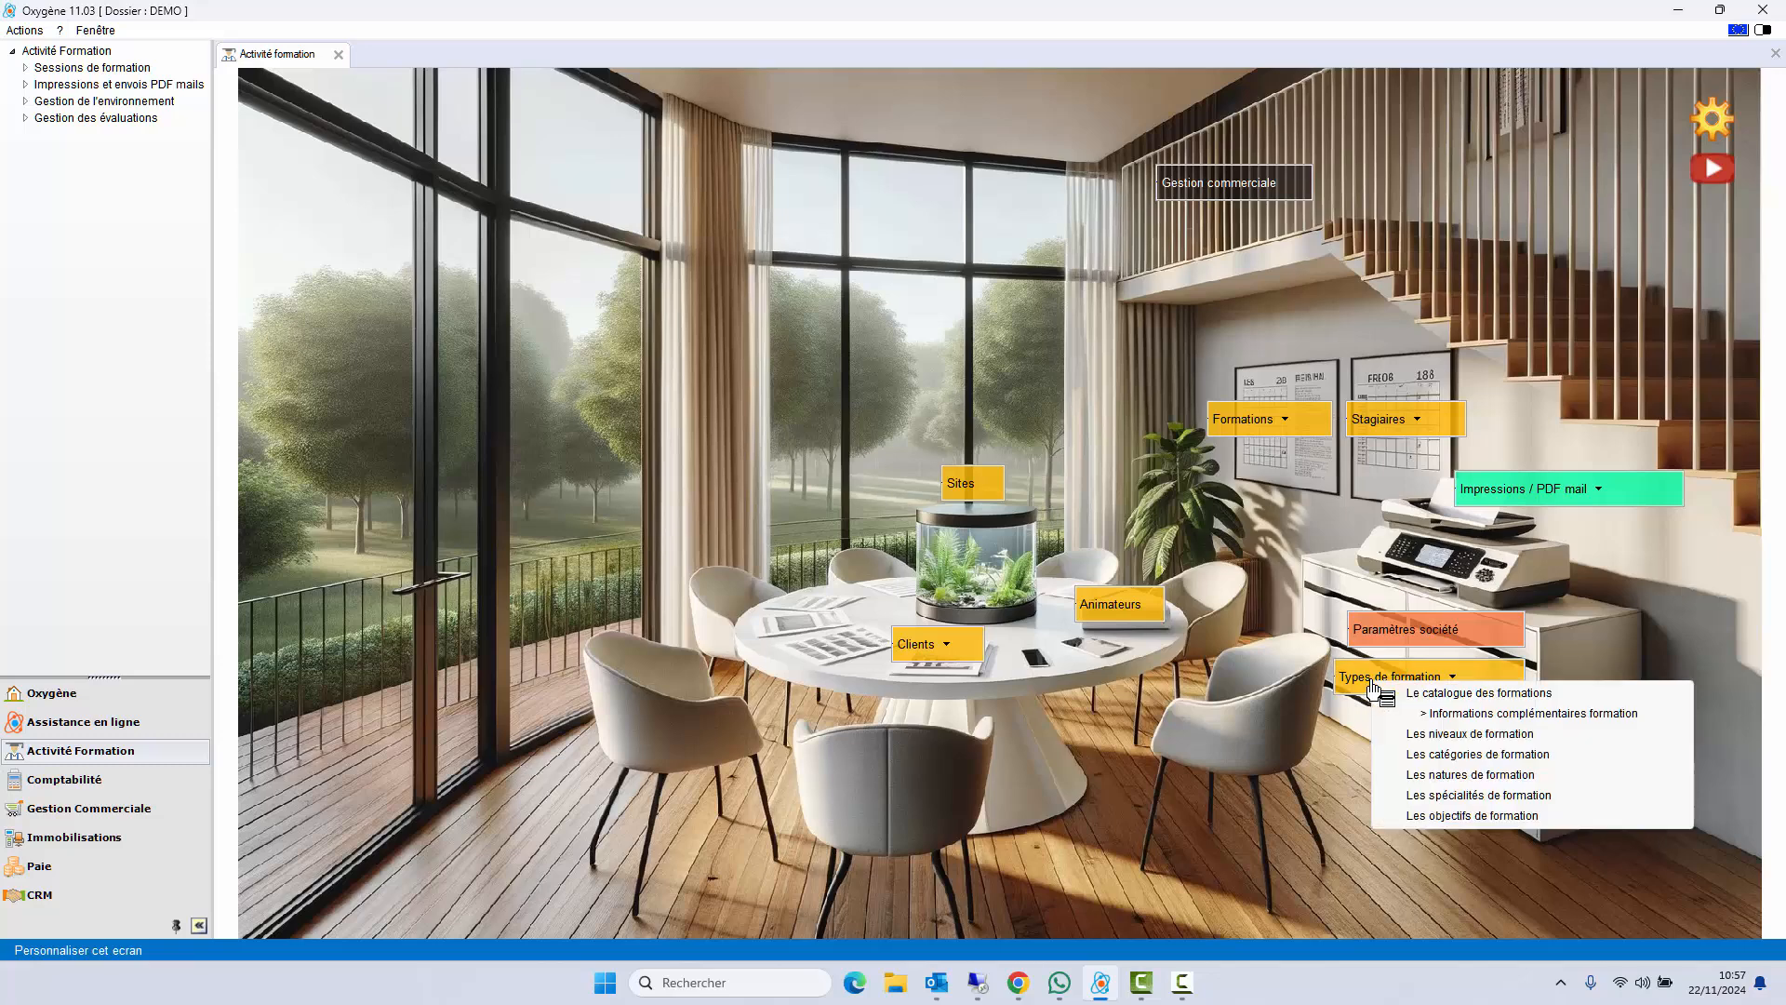
{"action": "left_click", "coordinate": [1434, 719]}
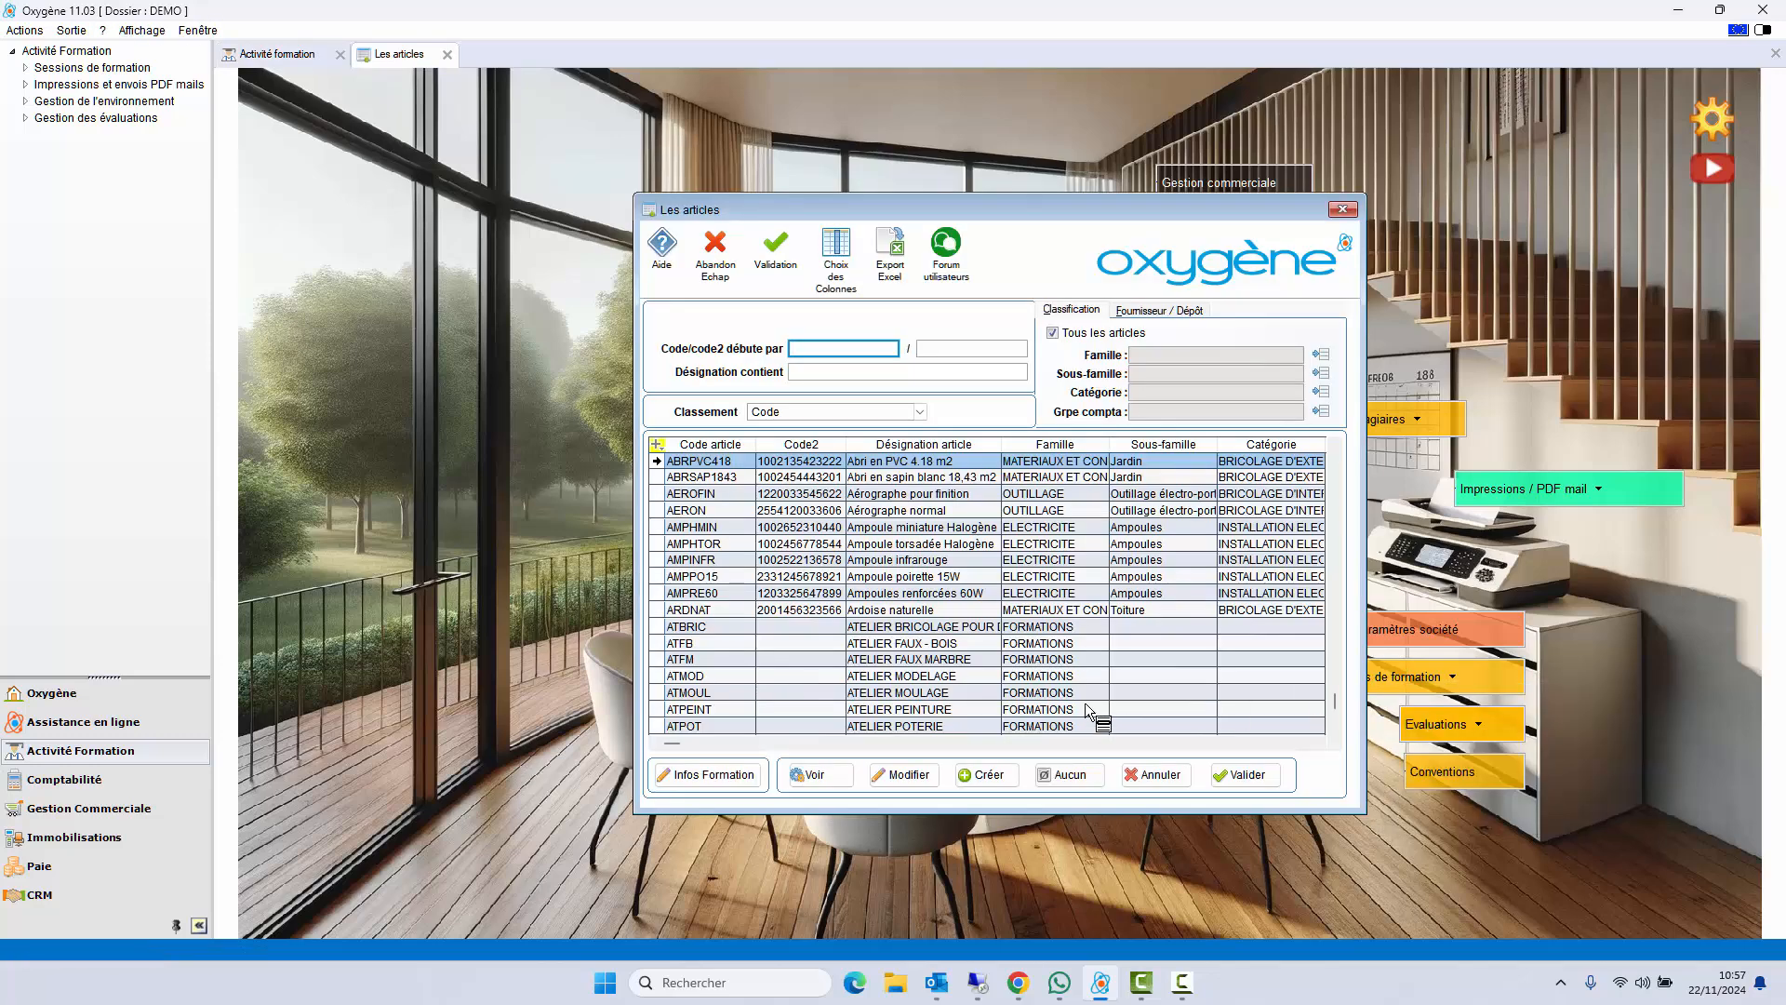
{"action": "left_click", "coordinate": [993, 631]}
{"action": "double_click", "coordinate": [992, 632]}
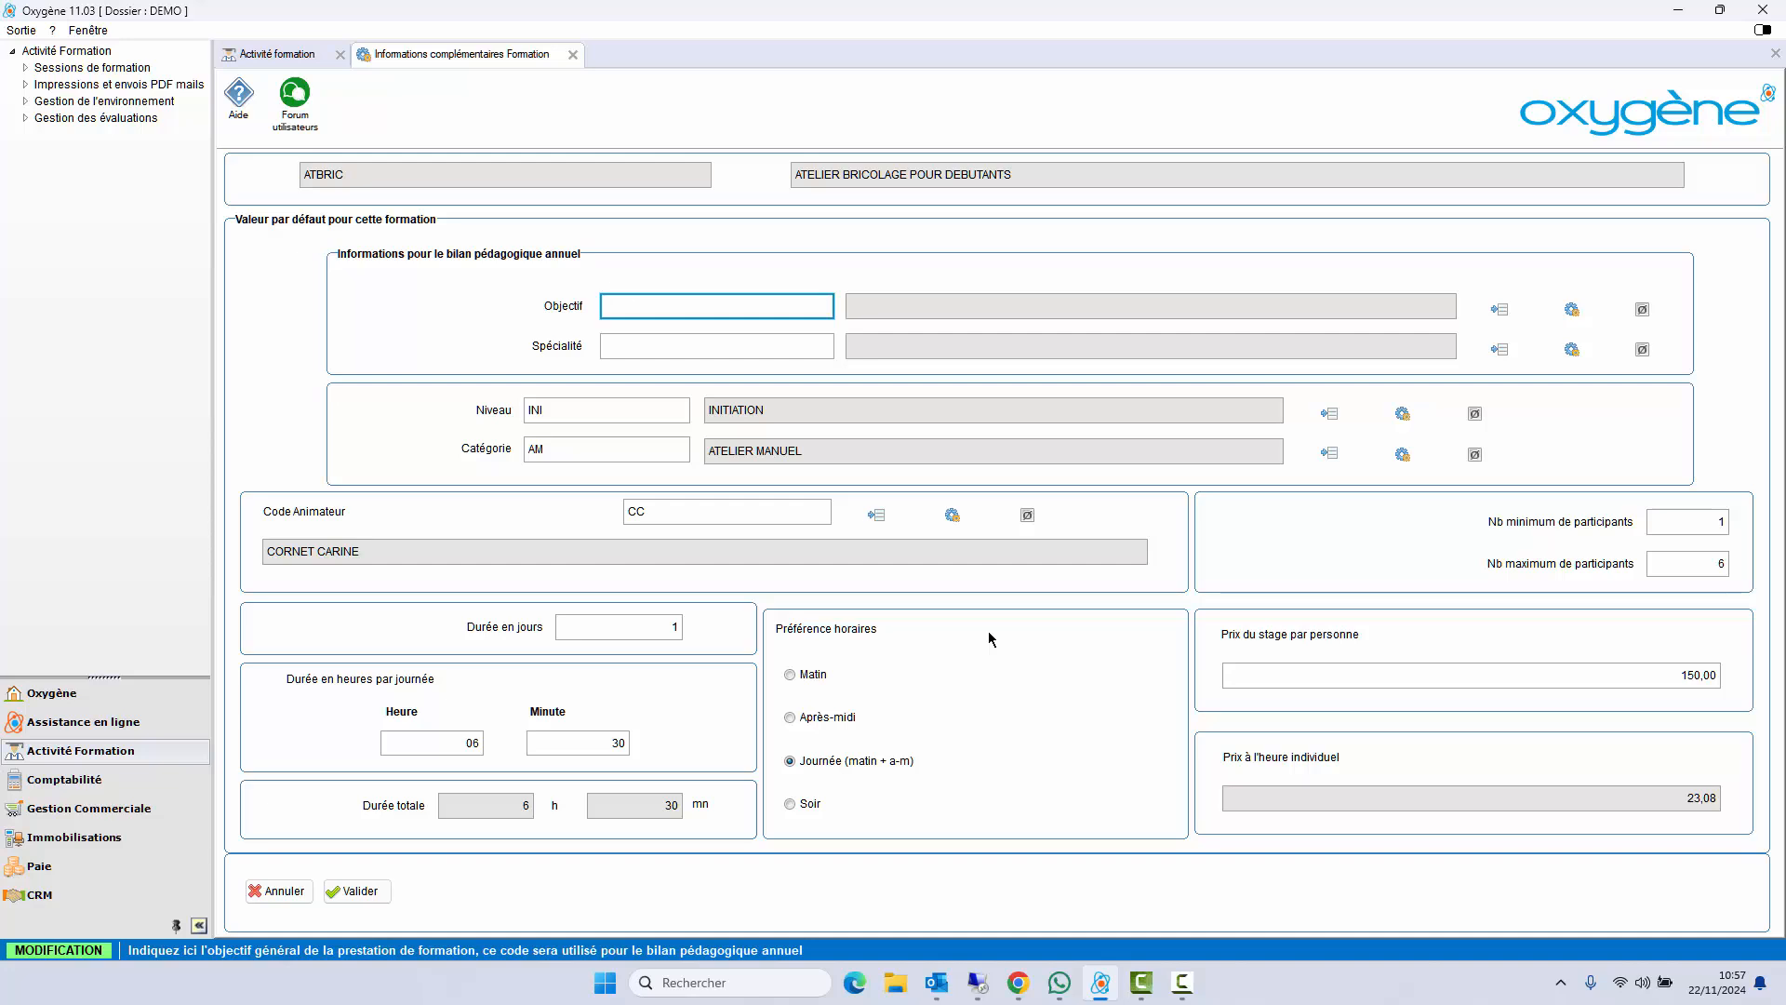
- Set ATBRIC's objective to D_AUTR (Autres formations professionnelles) and its speciality to 314 (Comptabilité, gestion)
{"action": "left_click", "coordinate": [1496, 309]}
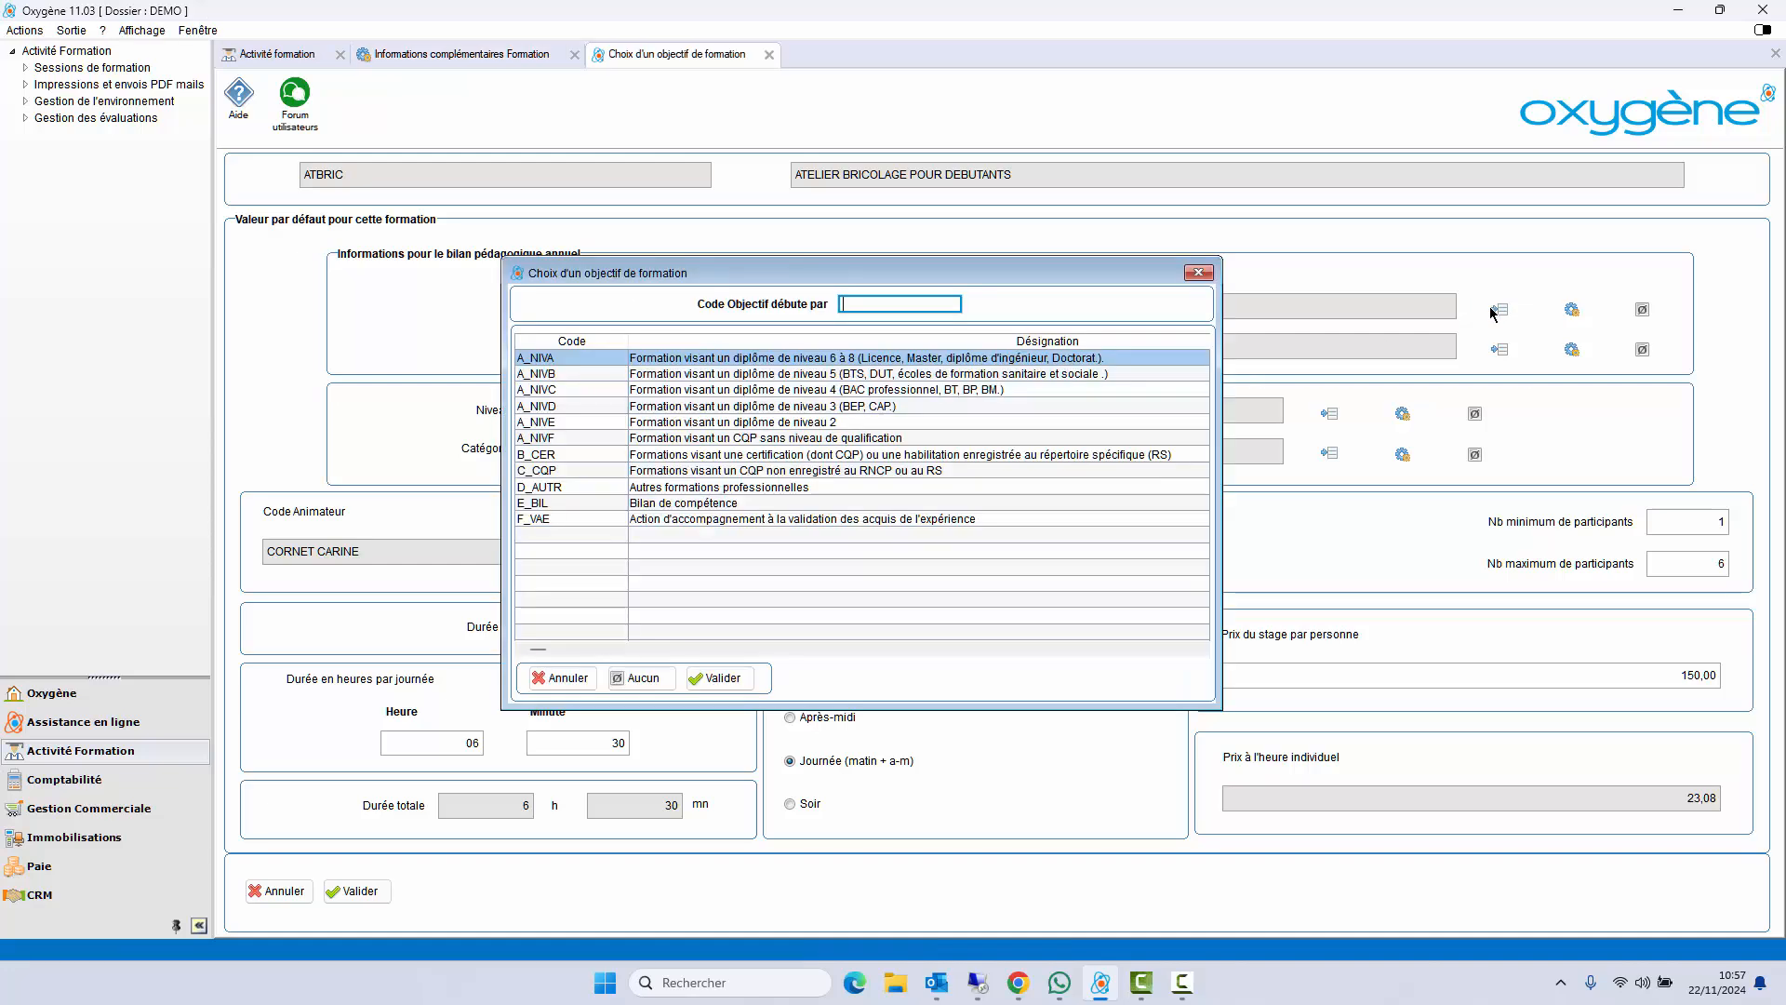
{"action": "double_click", "coordinate": [710, 488]}
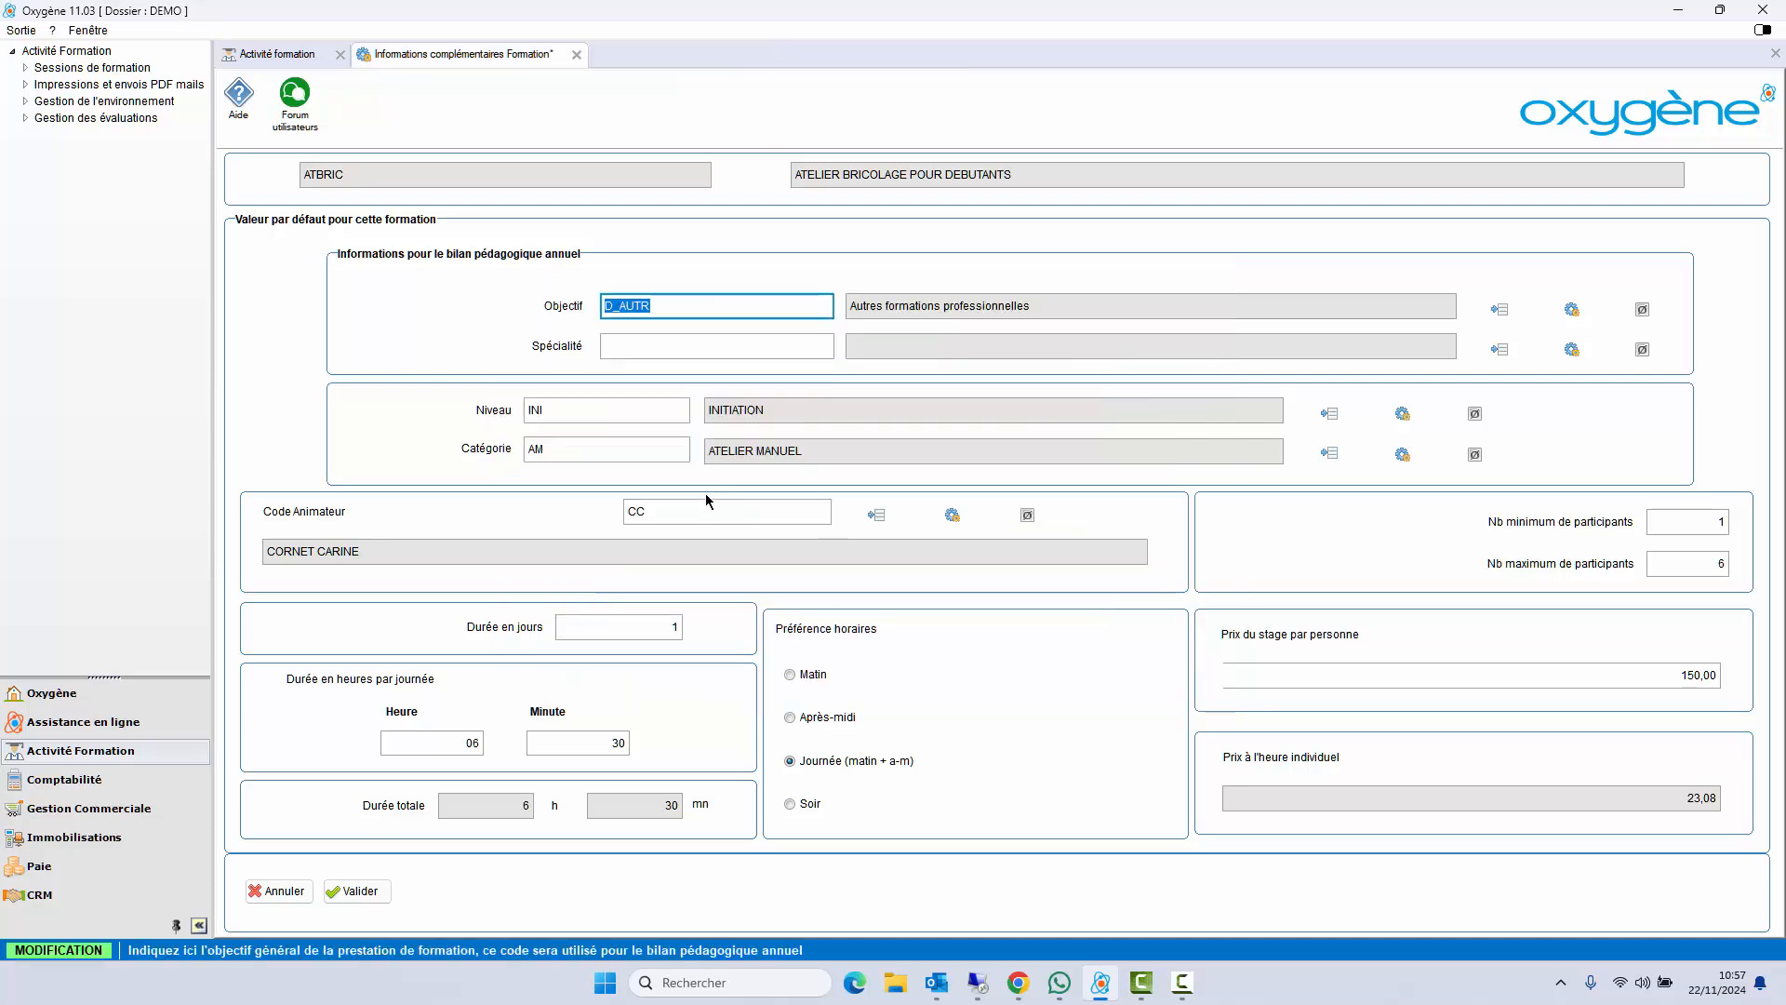
{"action": "left_click", "coordinate": [1499, 349]}
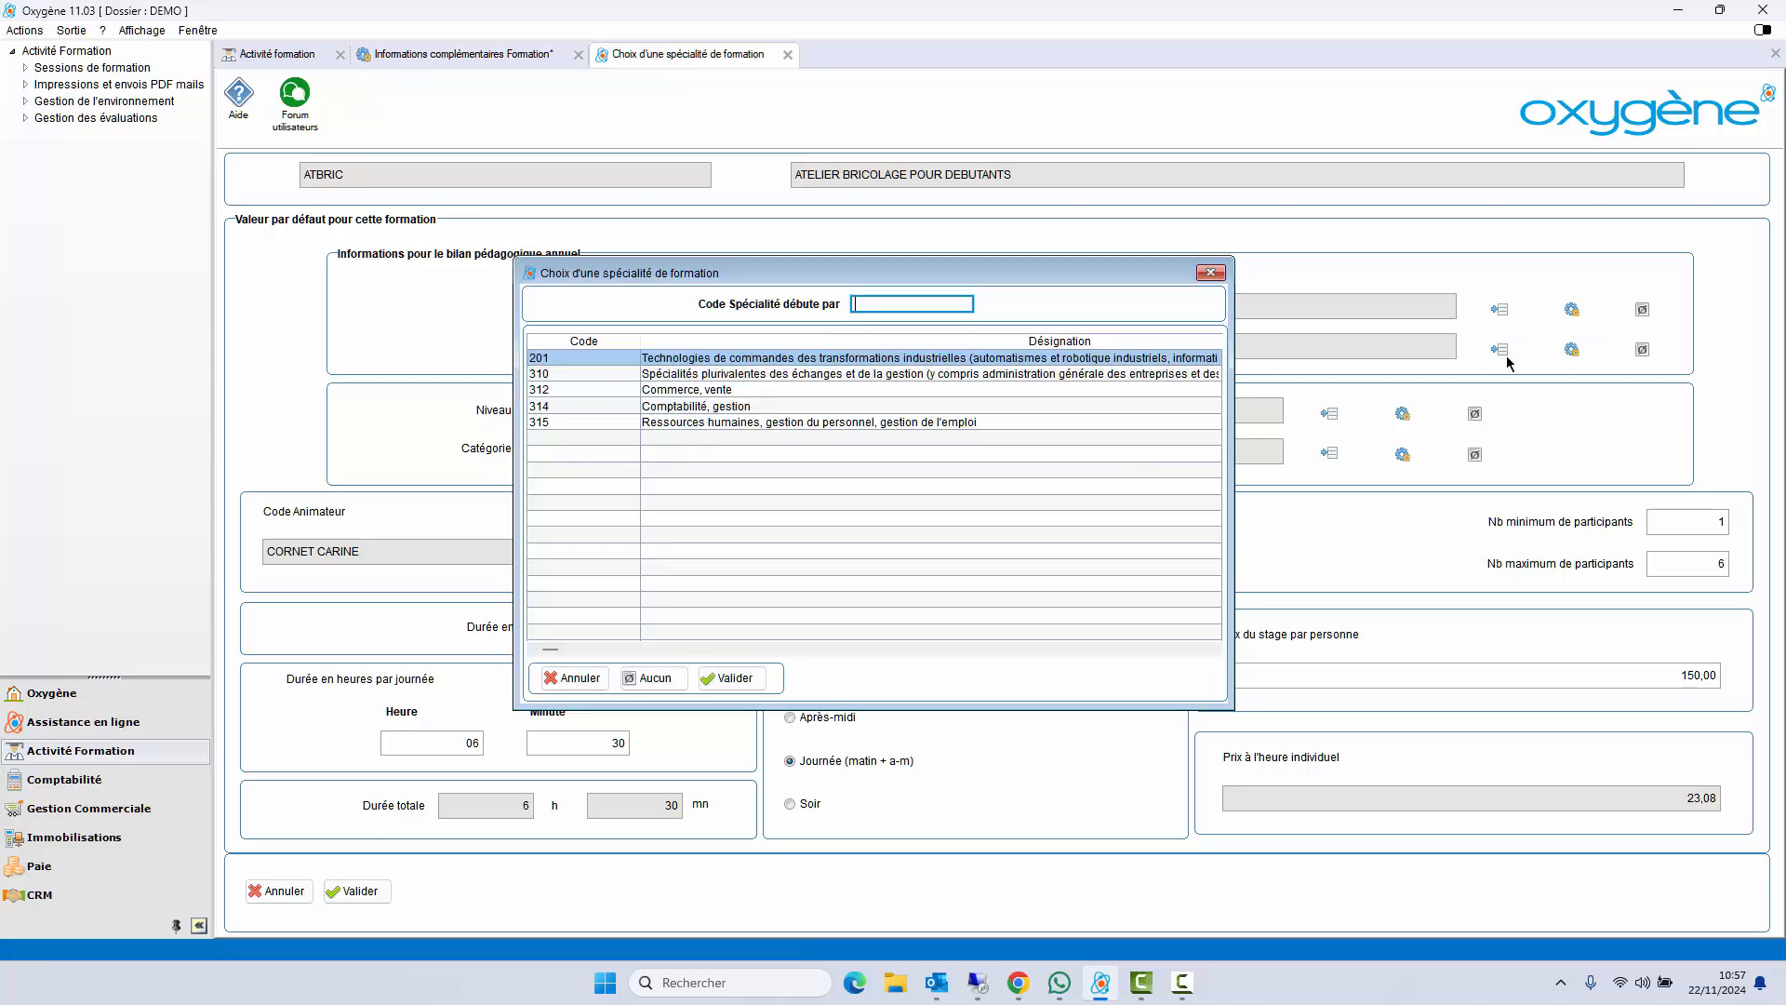
{"action": "left_click", "coordinate": [770, 414]}
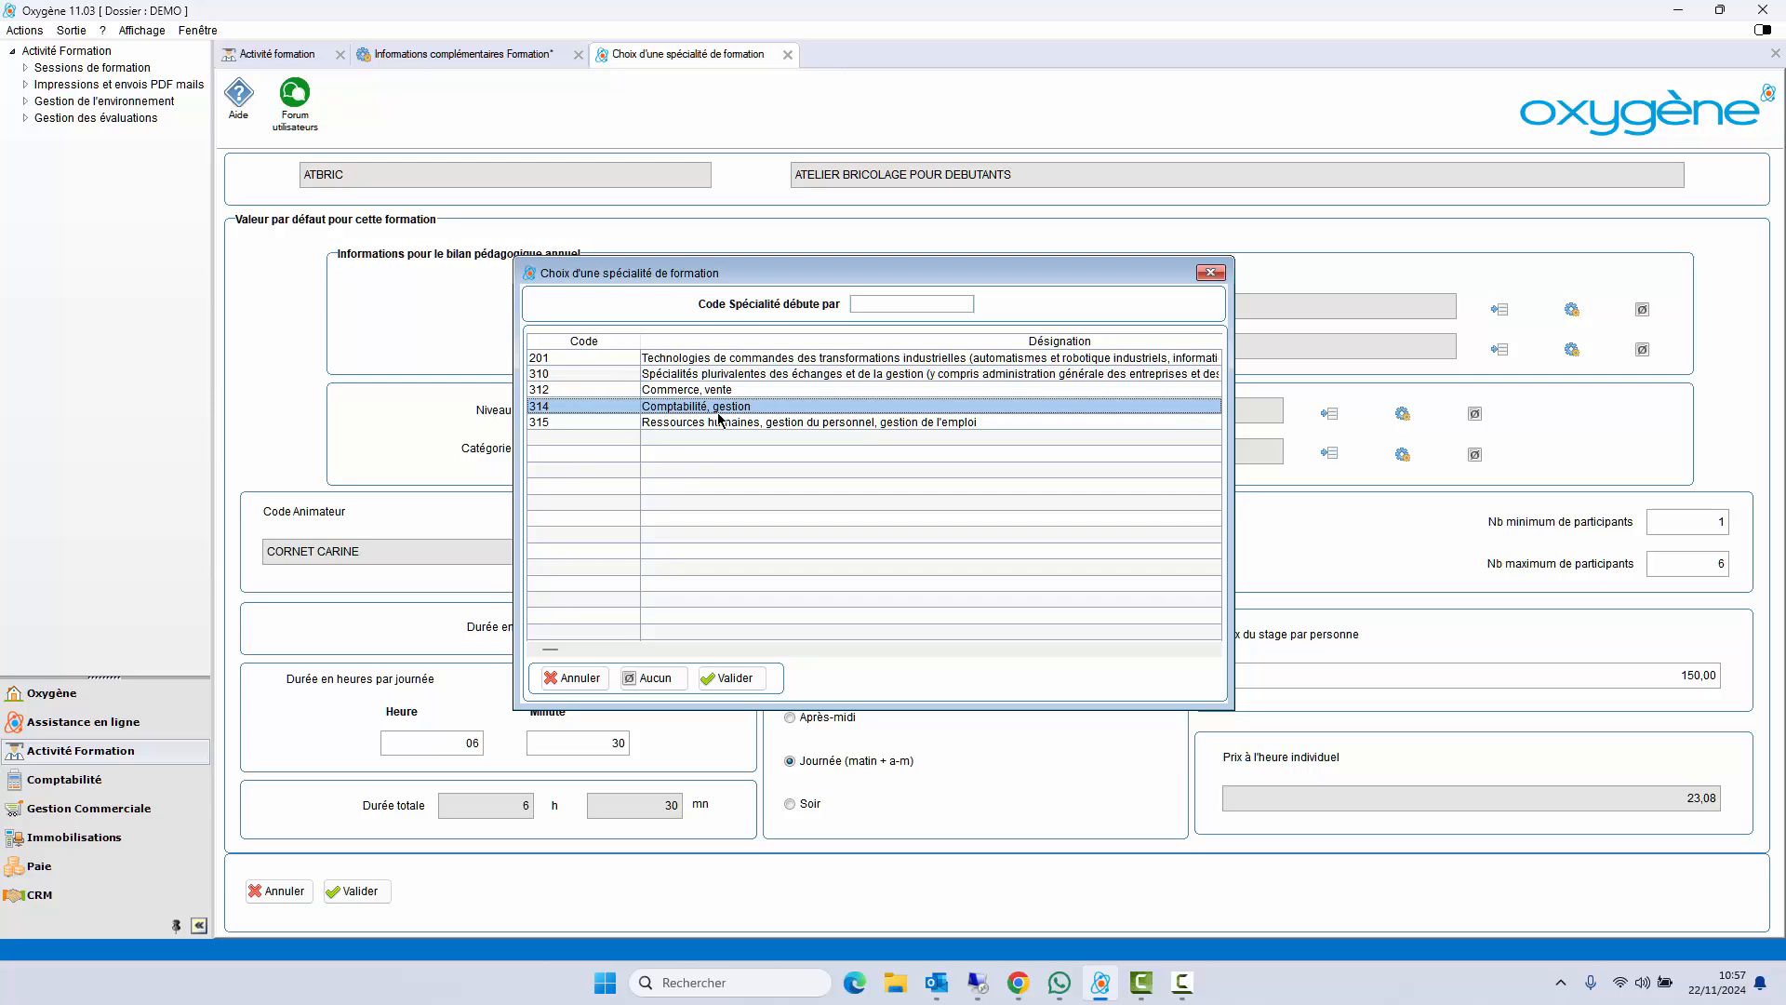
{"action": "double_click", "coordinate": [722, 413]}
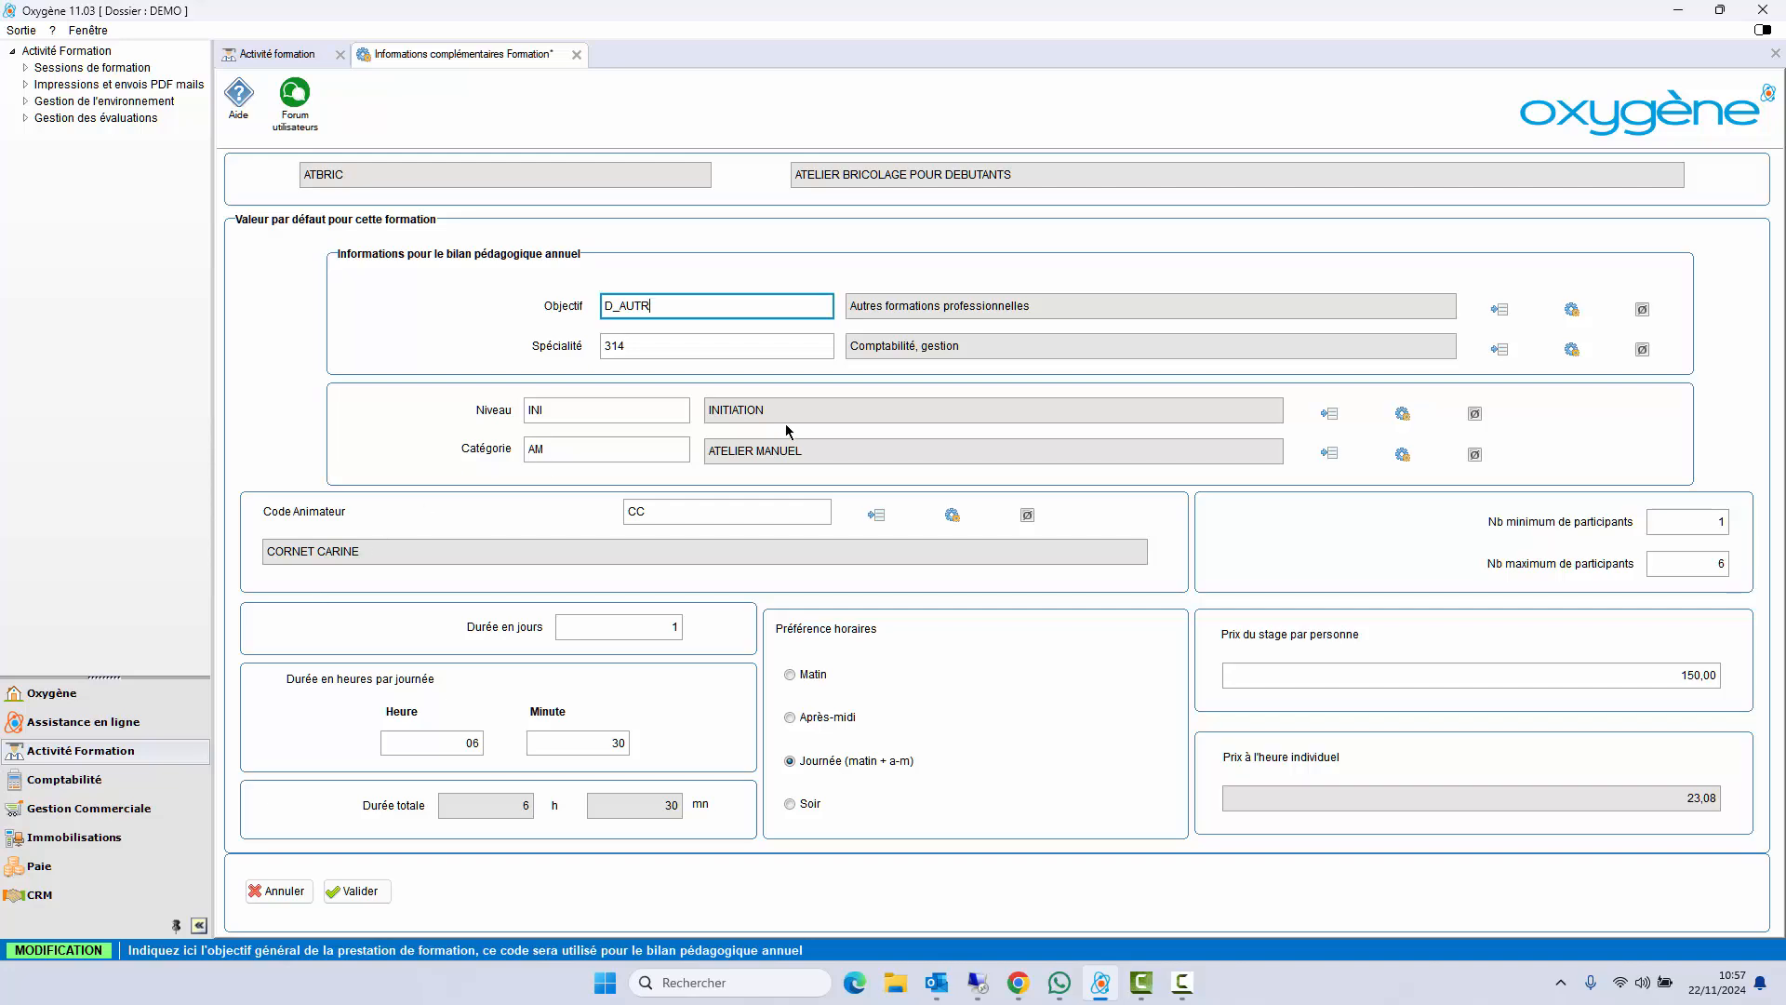
- Look through the training level choices and the level setup list, and close the additional information for ATBRIC
{"action": "left_click", "coordinate": [1340, 413]}
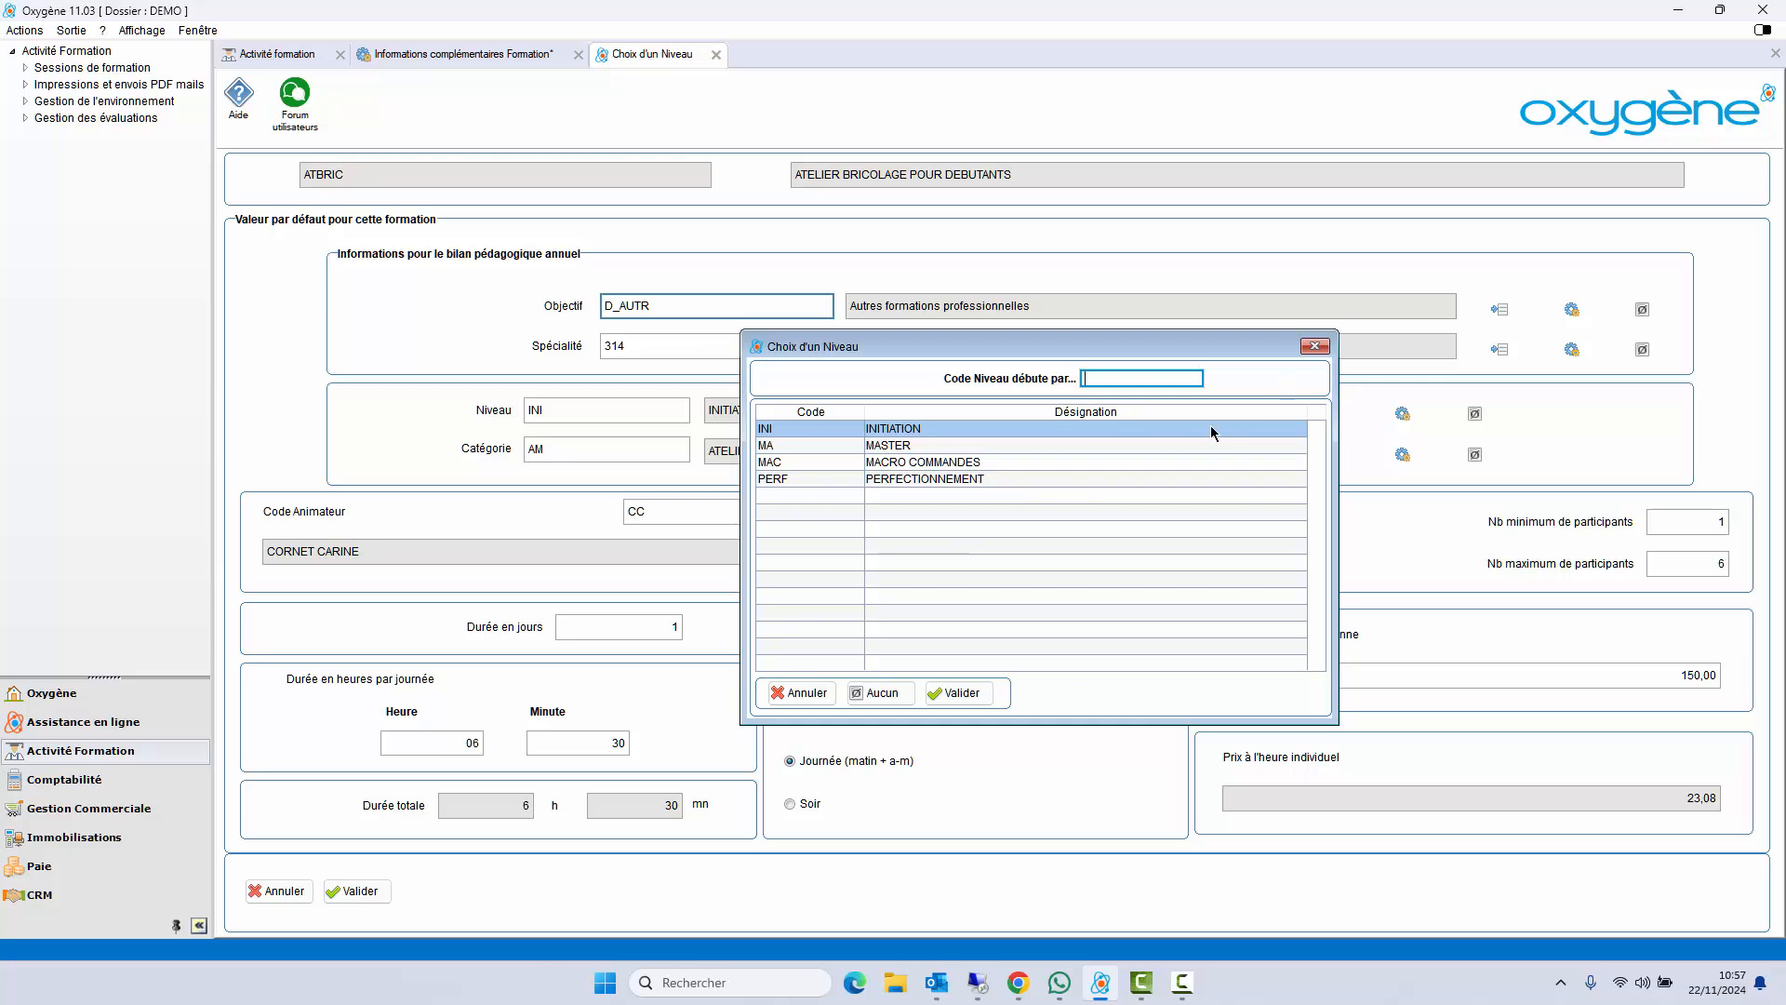
{"action": "left_click", "coordinate": [1332, 350]}
{"action": "left_click", "coordinate": [1402, 413]}
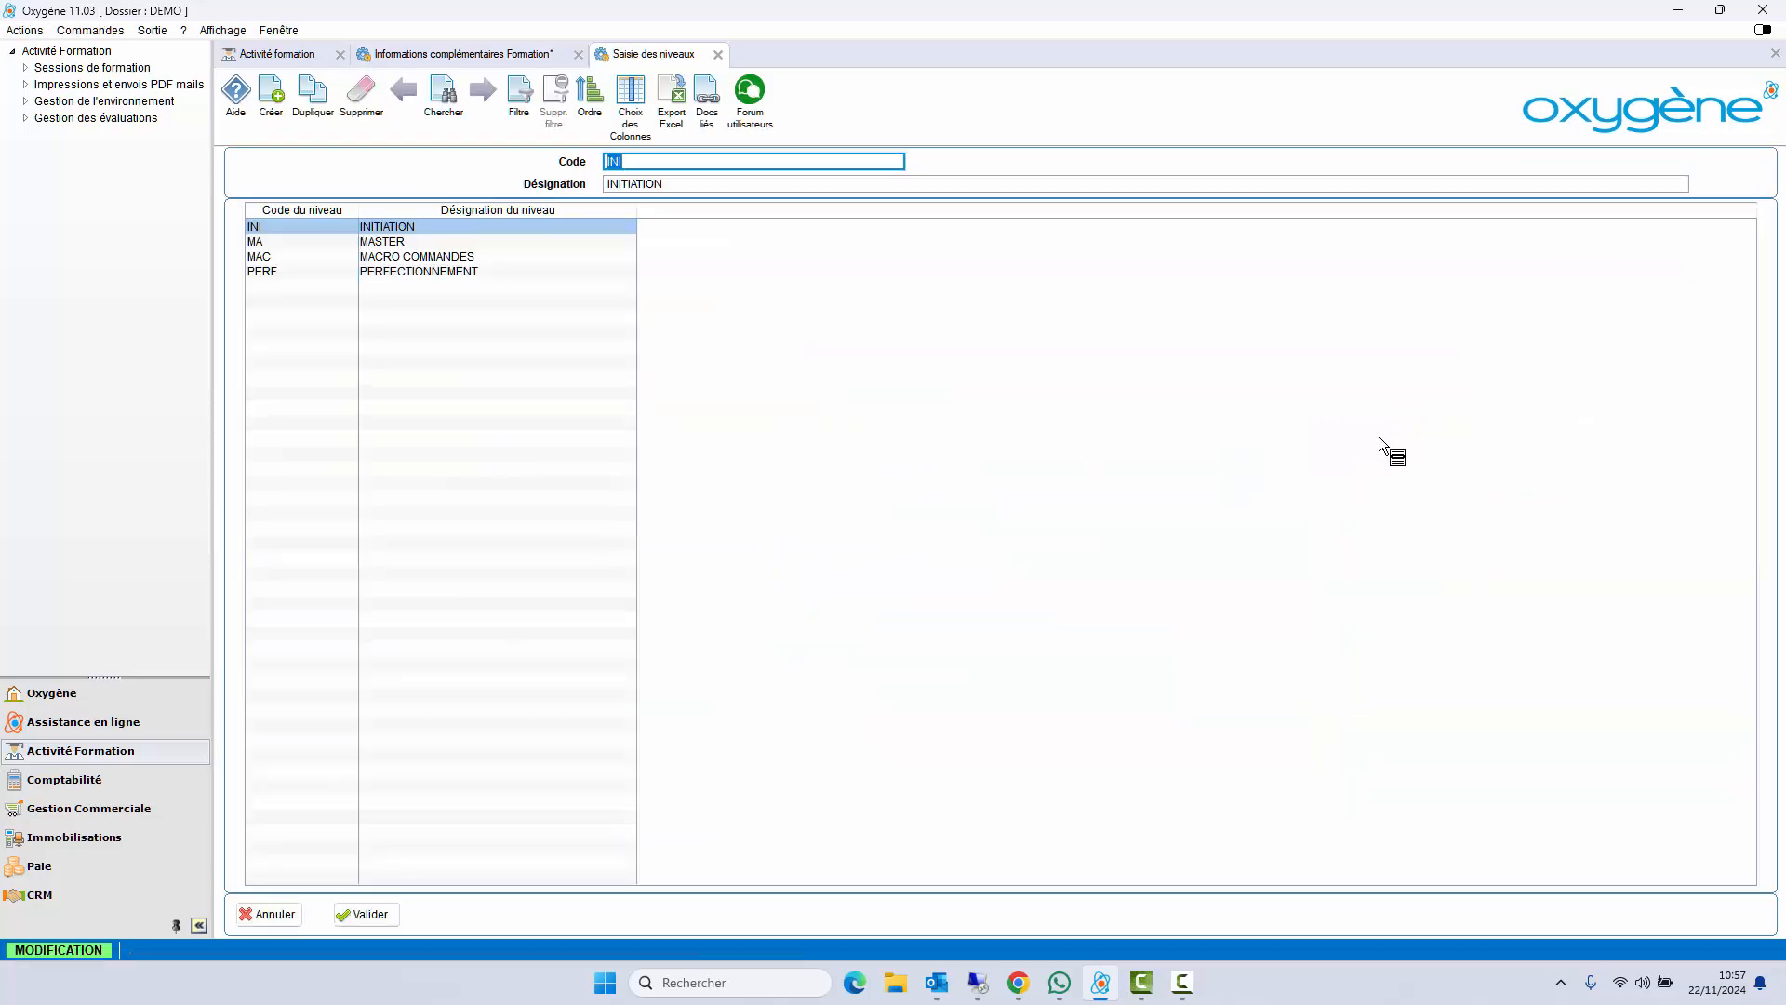
{"action": "left_click", "coordinate": [494, 281]}
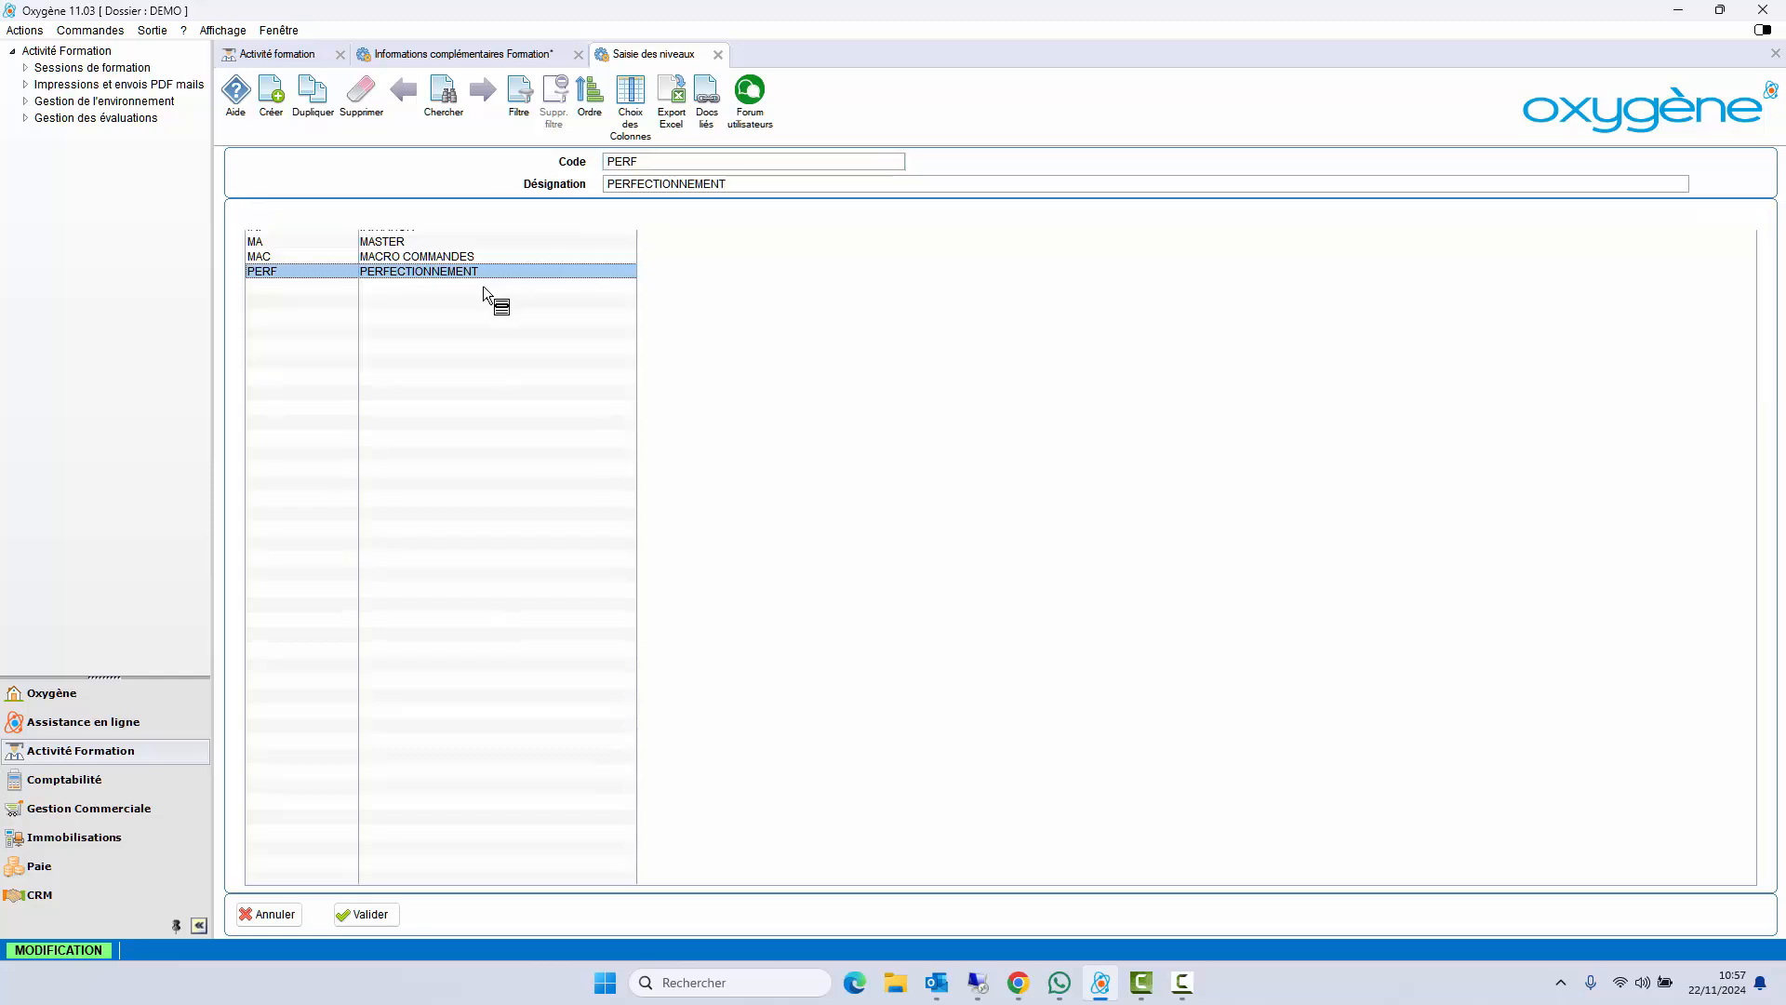
{"action": "left_click", "coordinate": [718, 56]}
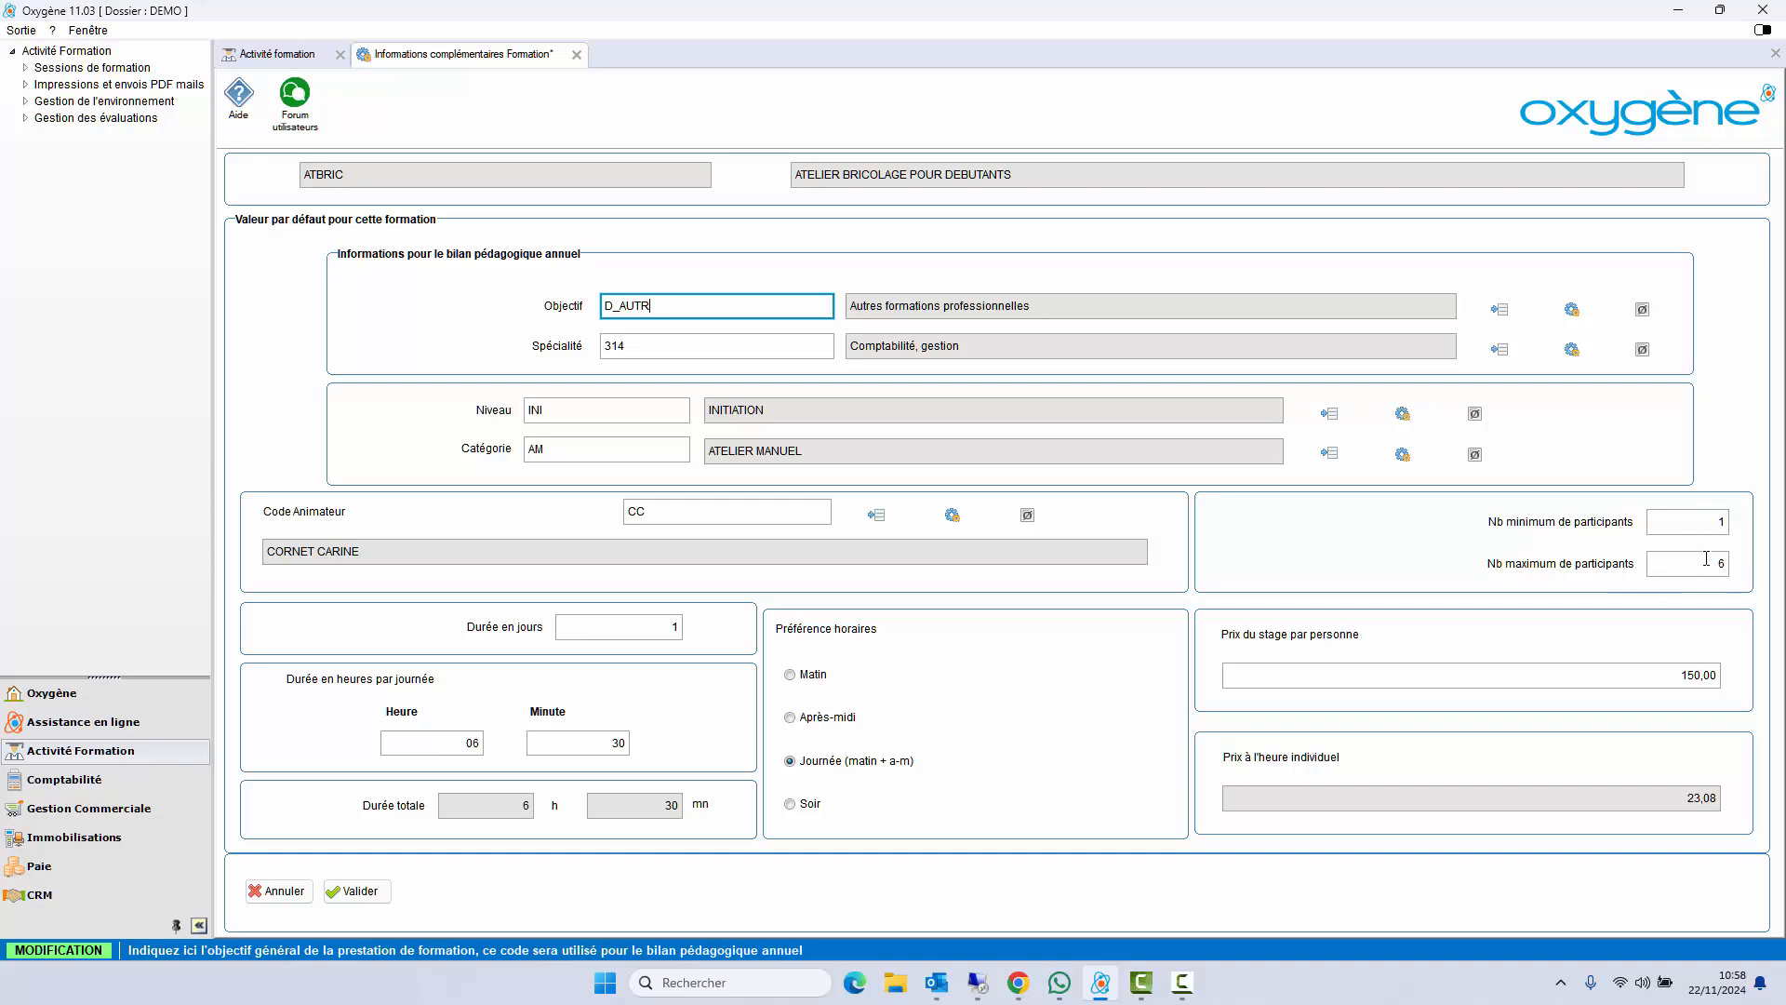
{"action": "left_click", "coordinate": [577, 54]}
{"action": "left_click", "coordinate": [890, 521]}
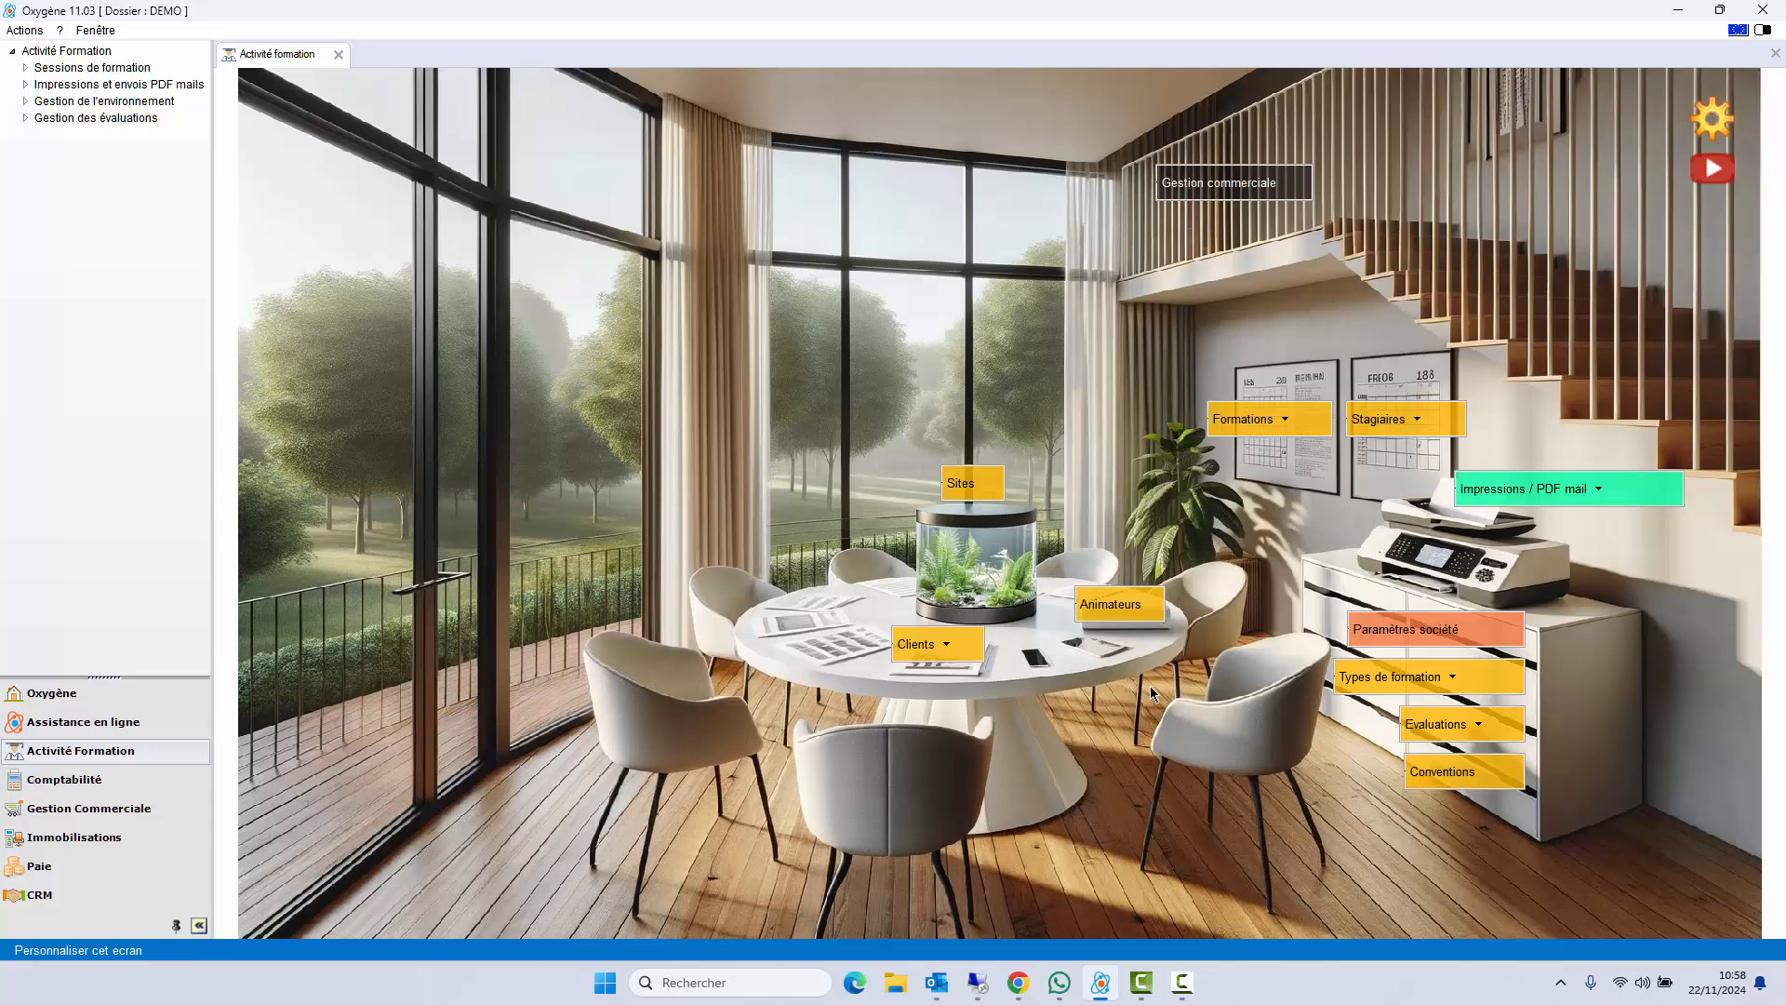
- Create a new training session from the sessions list and assign it the course ATBRIC, ATELIER BRICOLAGE POUR DEBUTANTS
{"action": "left_click", "coordinate": [1235, 423]}
{"action": "left_click", "coordinate": [1251, 436]}
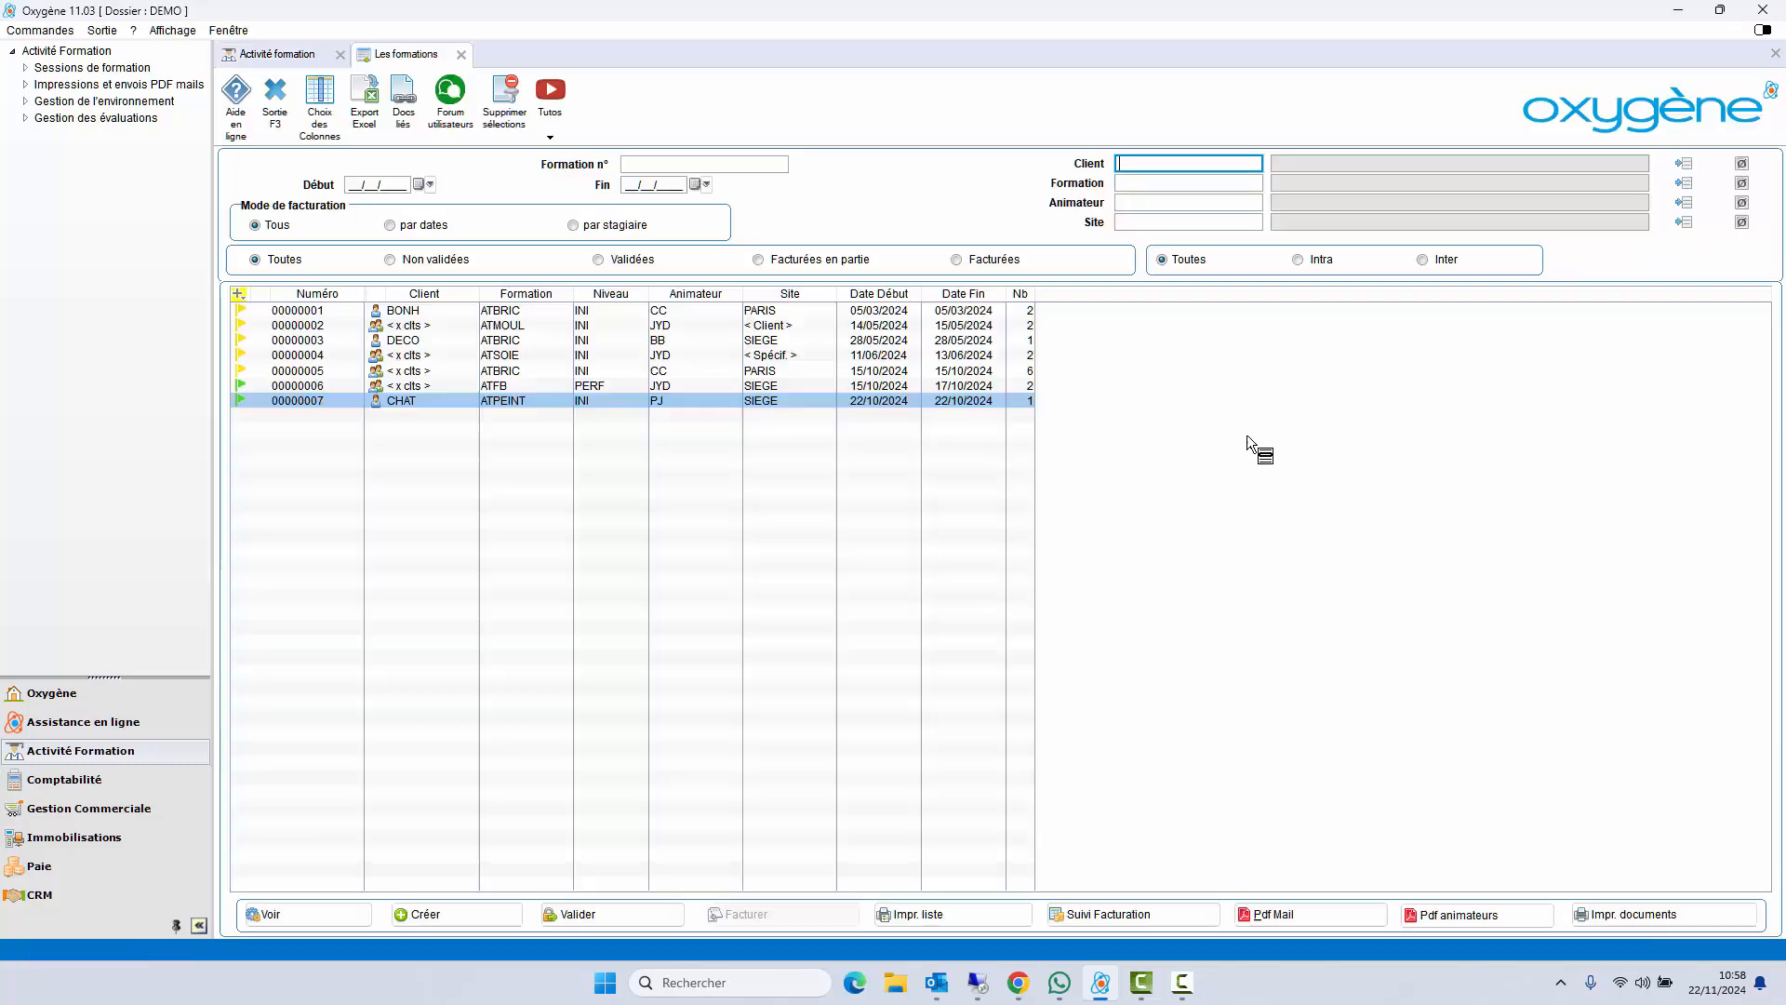
{"action": "left_click", "coordinate": [424, 915]}
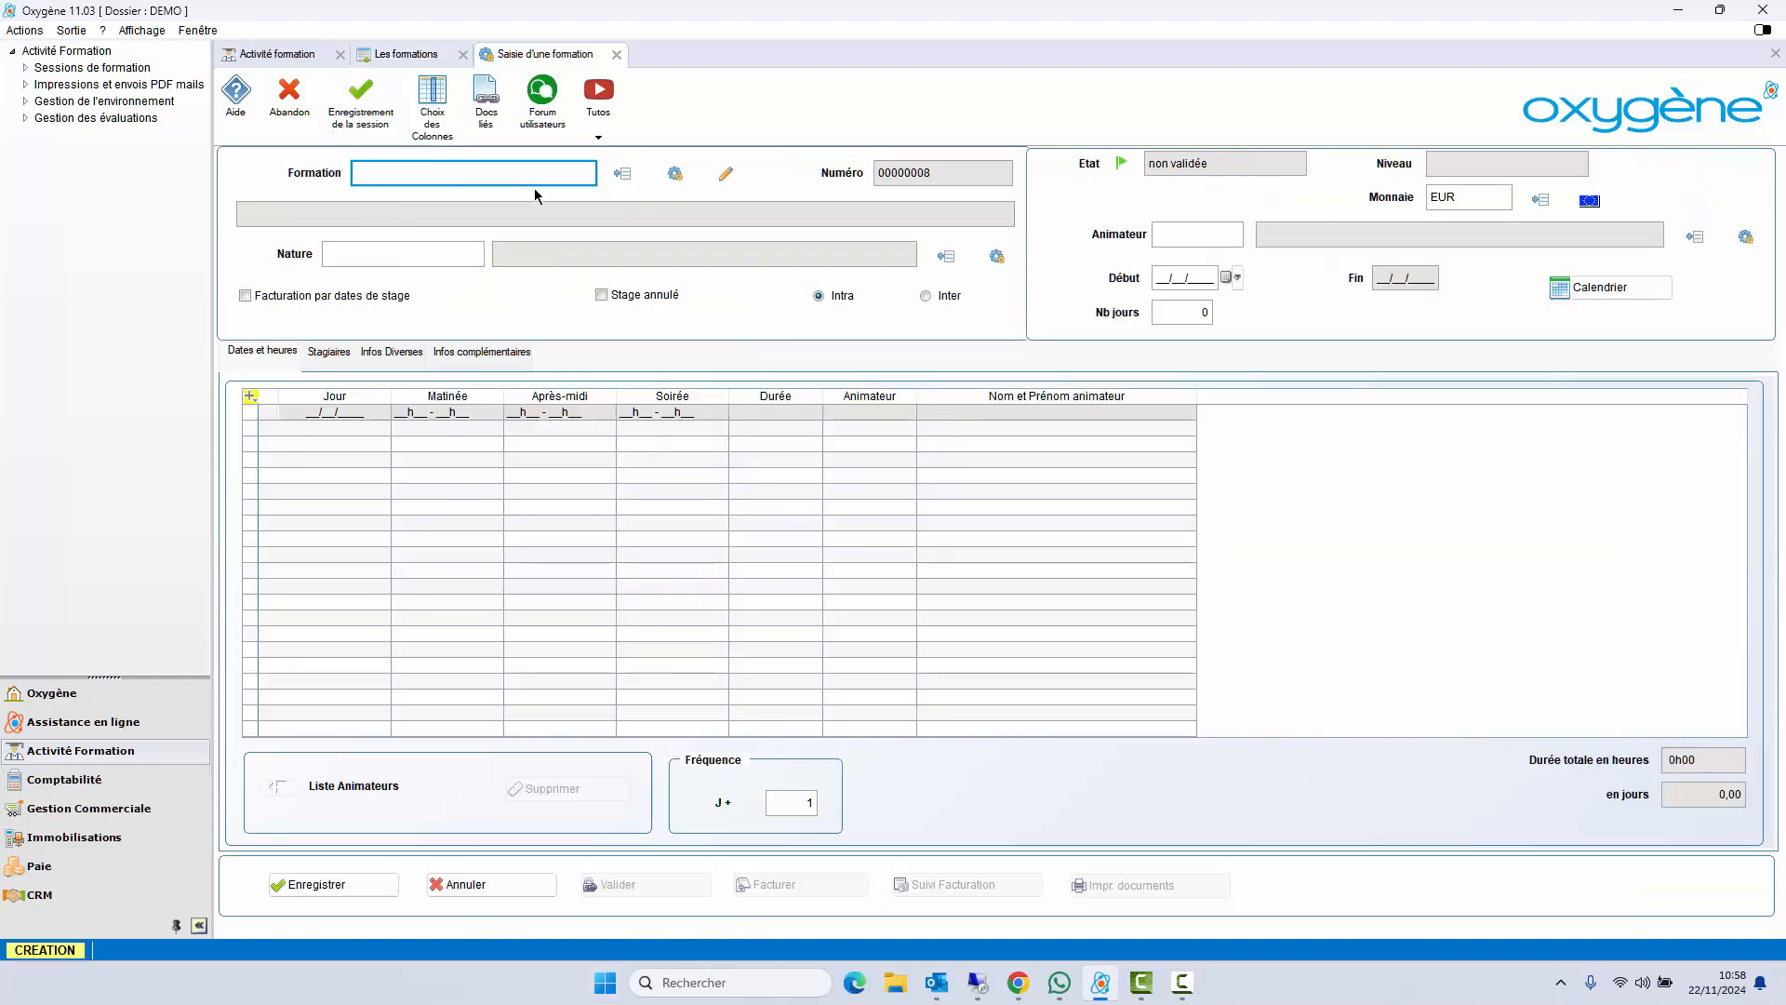
{"action": "left_click", "coordinate": [625, 173]}
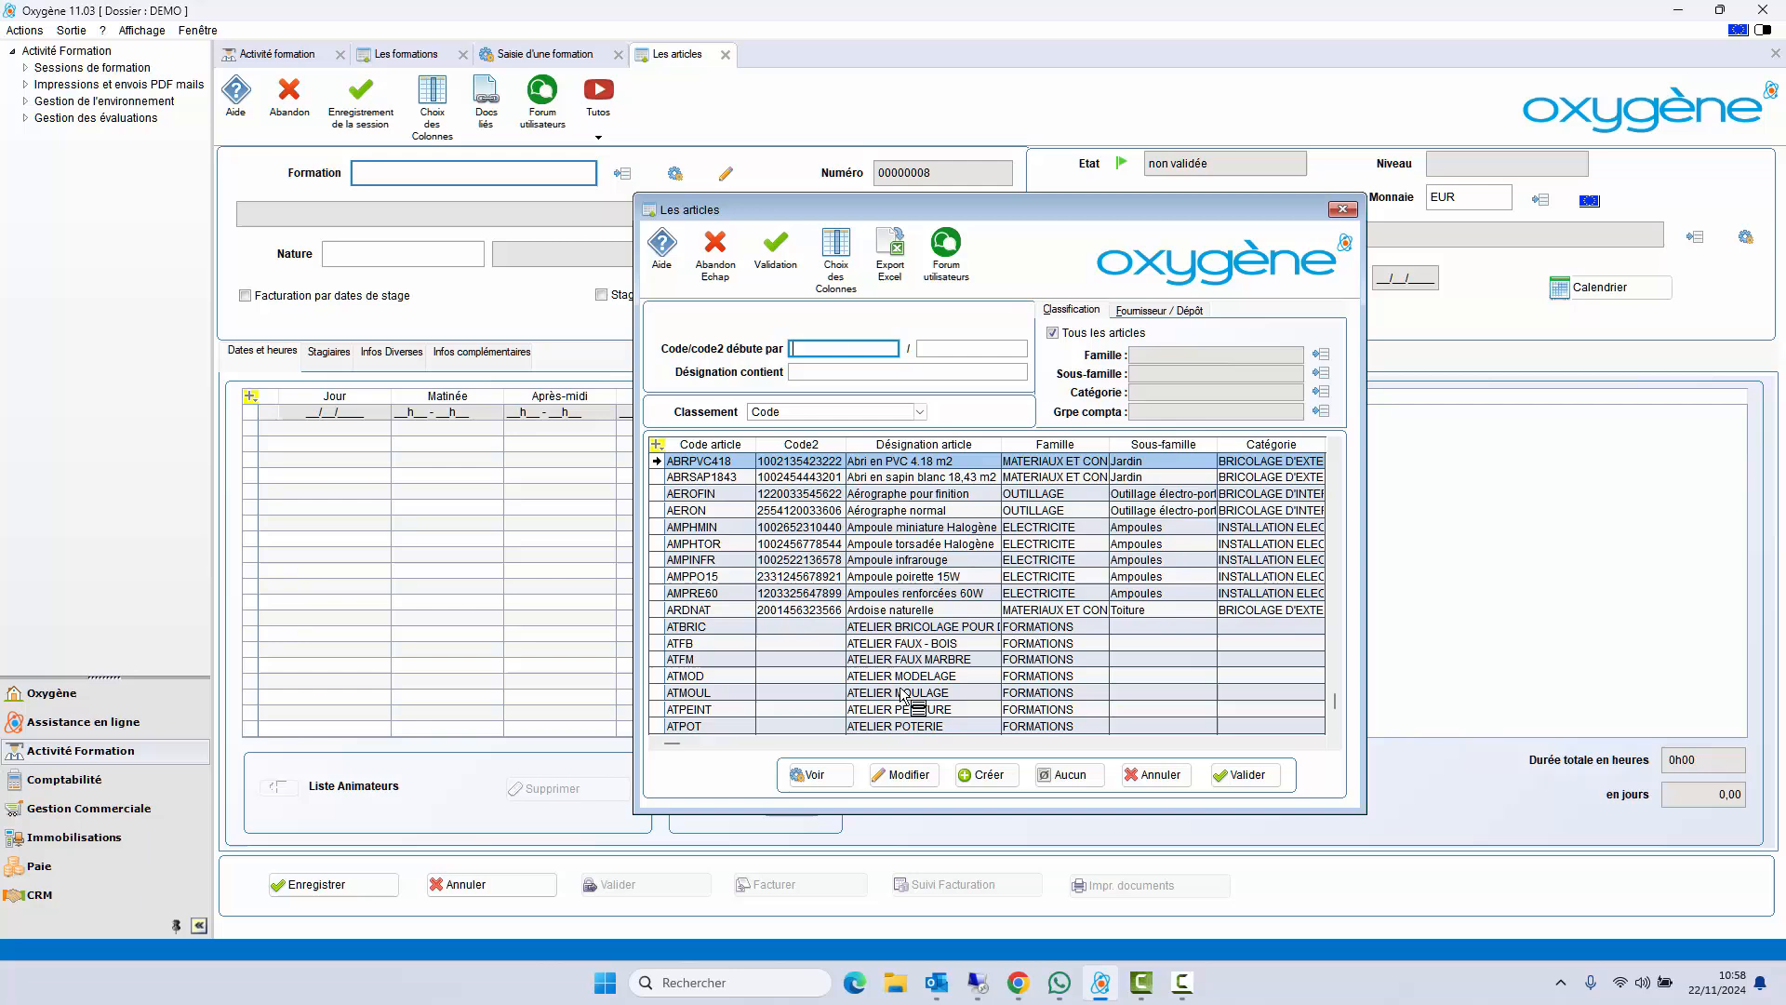
{"action": "double_click", "coordinate": [893, 627]}
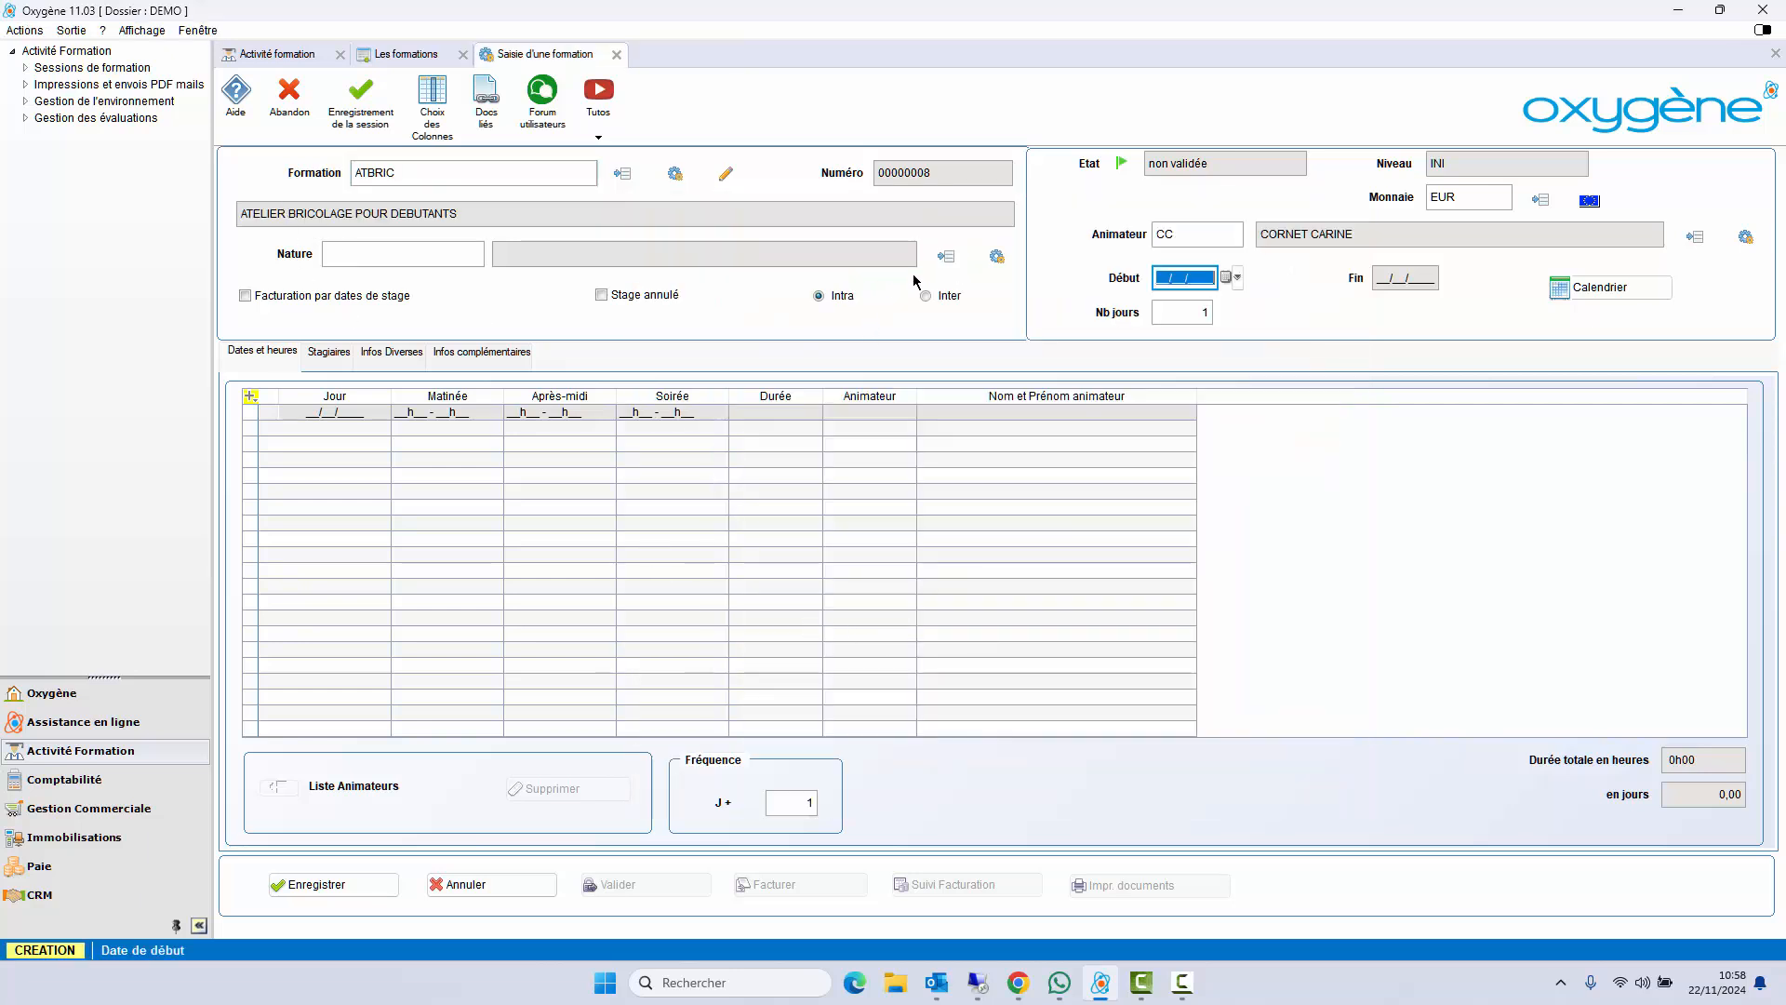
- Set the session's nature to PREV (Prévention) and its start date to 22/11/2024
{"action": "left_click", "coordinate": [947, 256]}
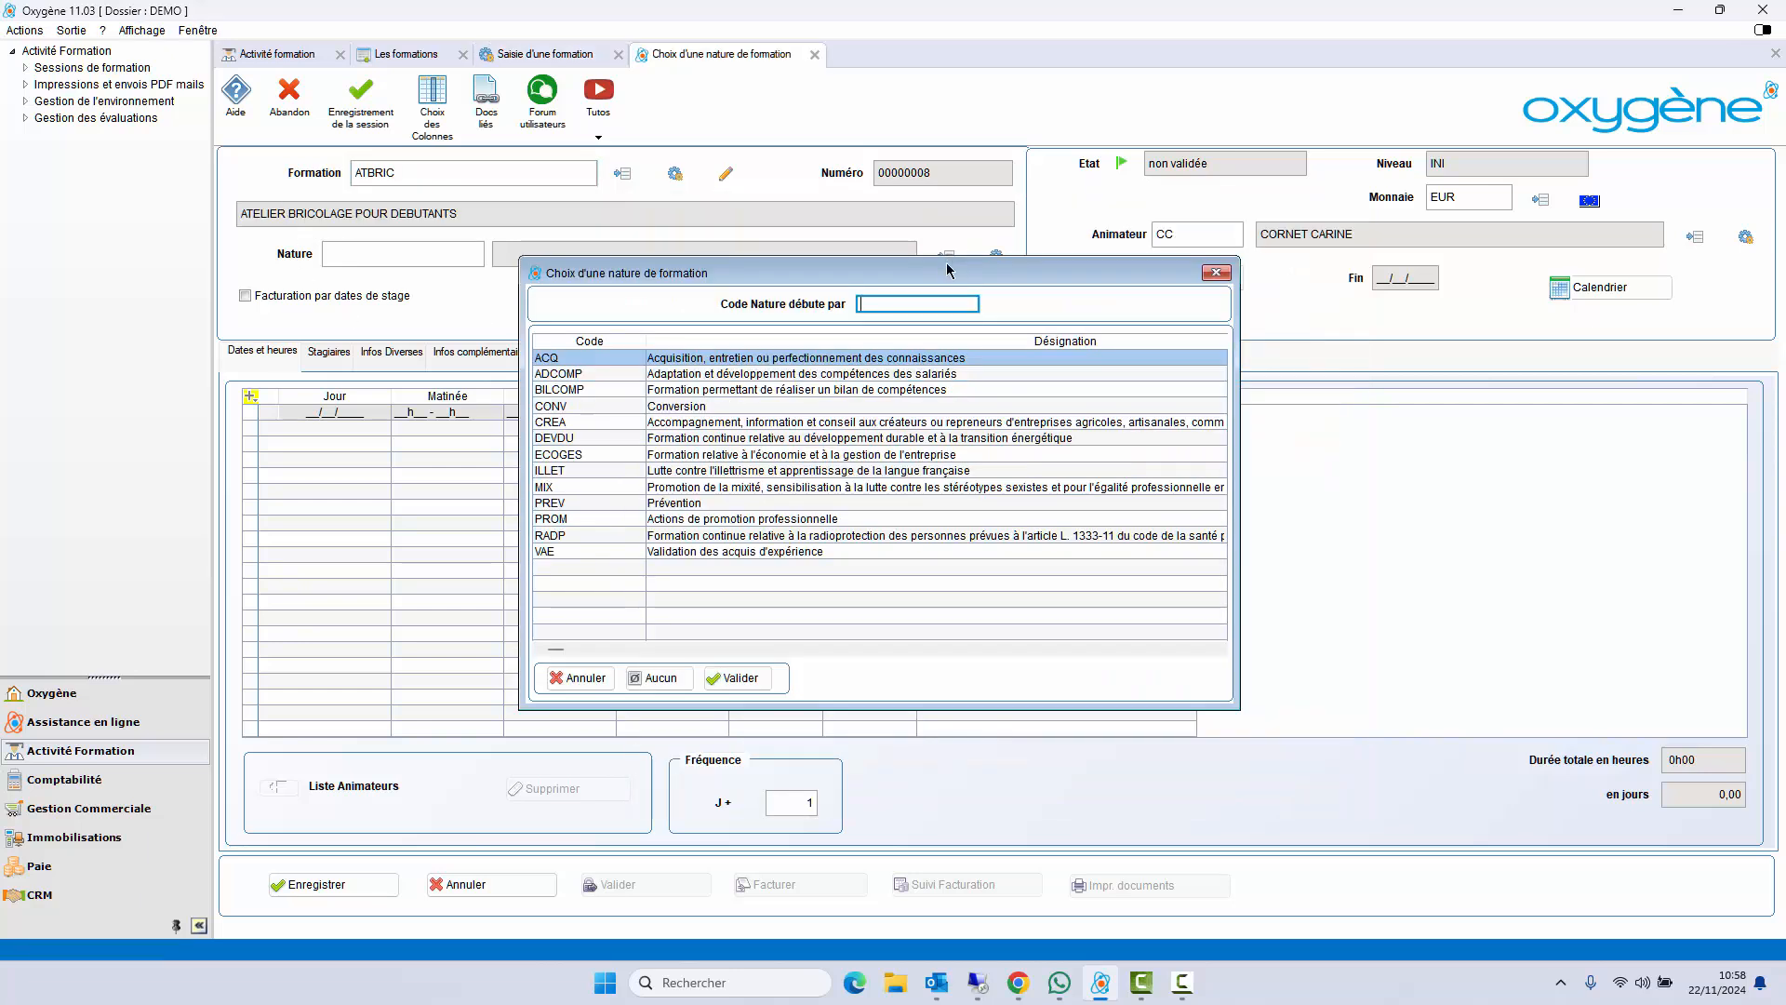
{"action": "double_click", "coordinate": [677, 503]}
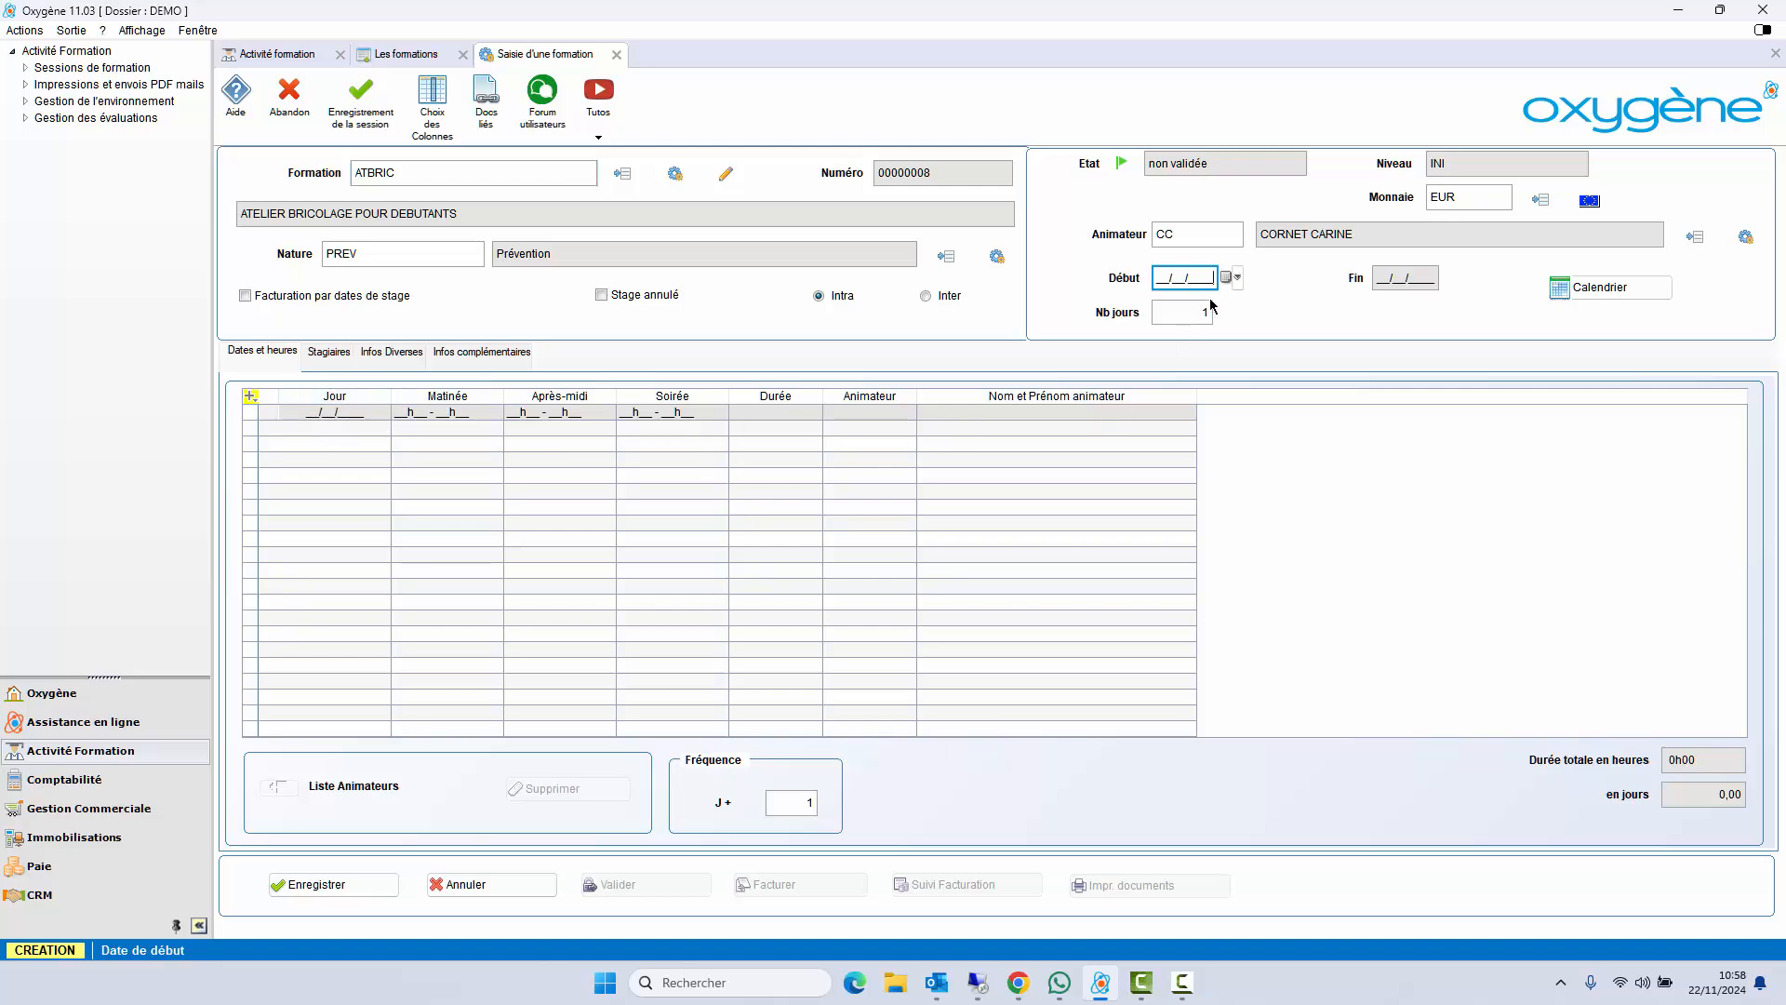
{"action": "left_click", "coordinate": [1231, 277]}
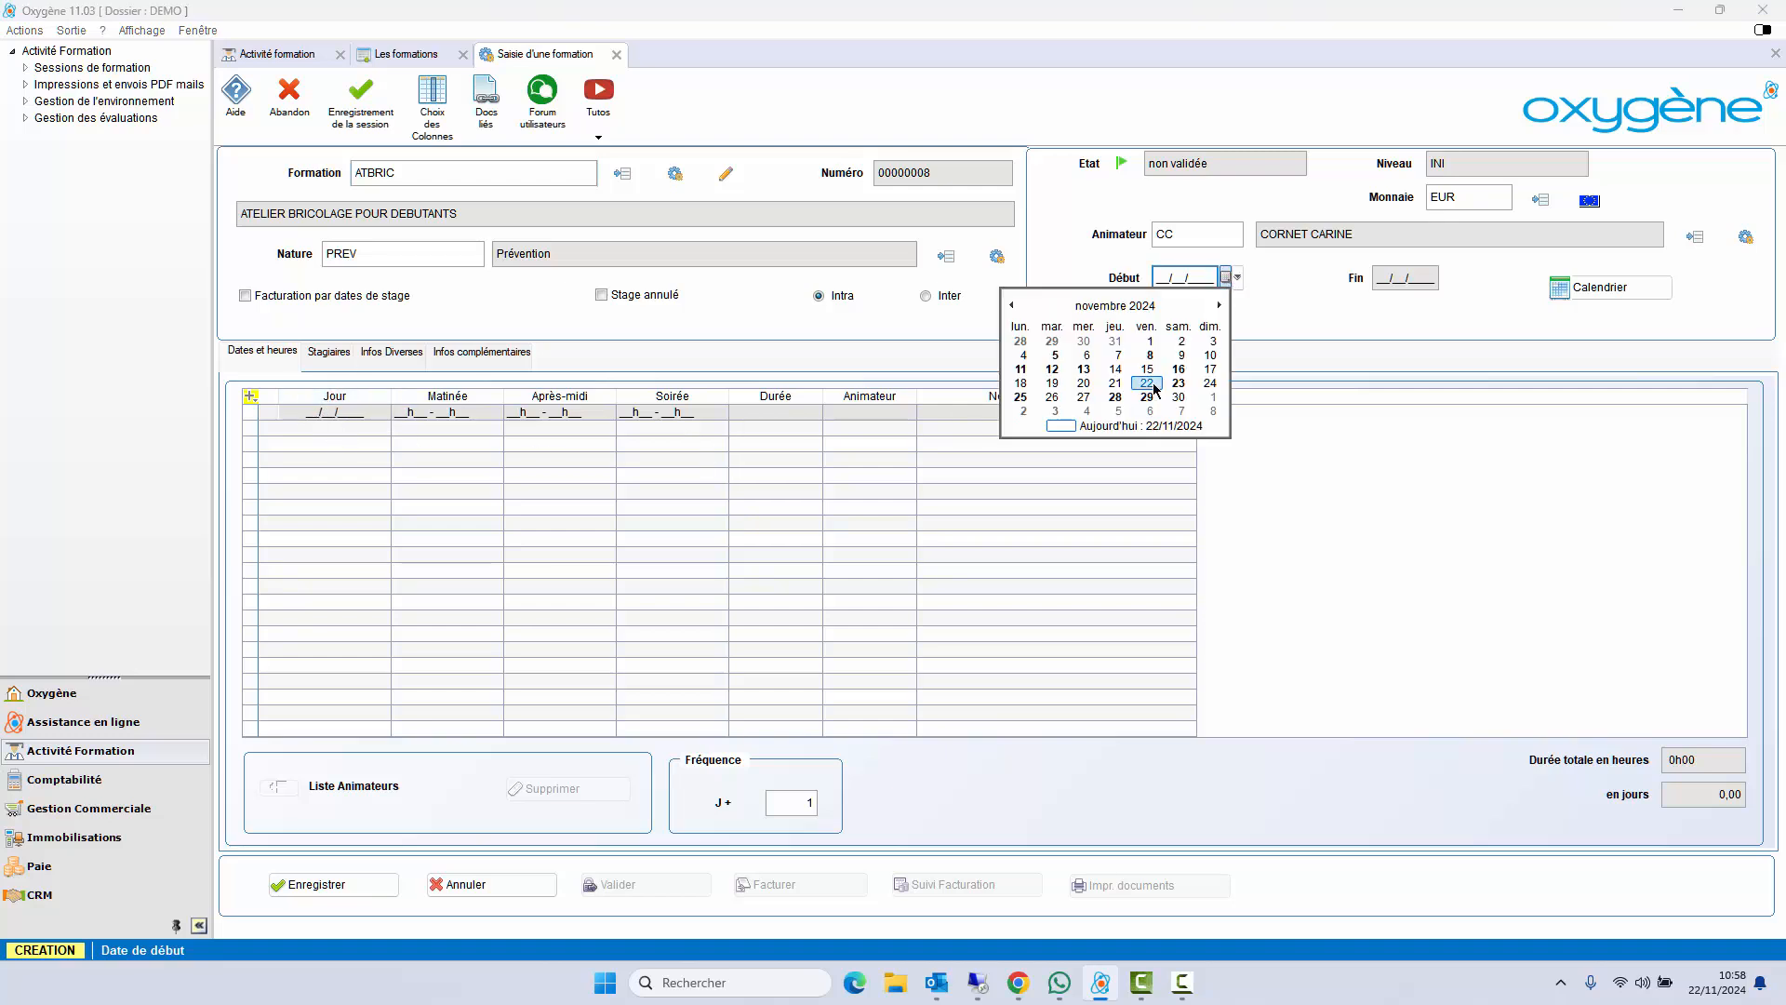
{"action": "left_click", "coordinate": [1150, 384]}
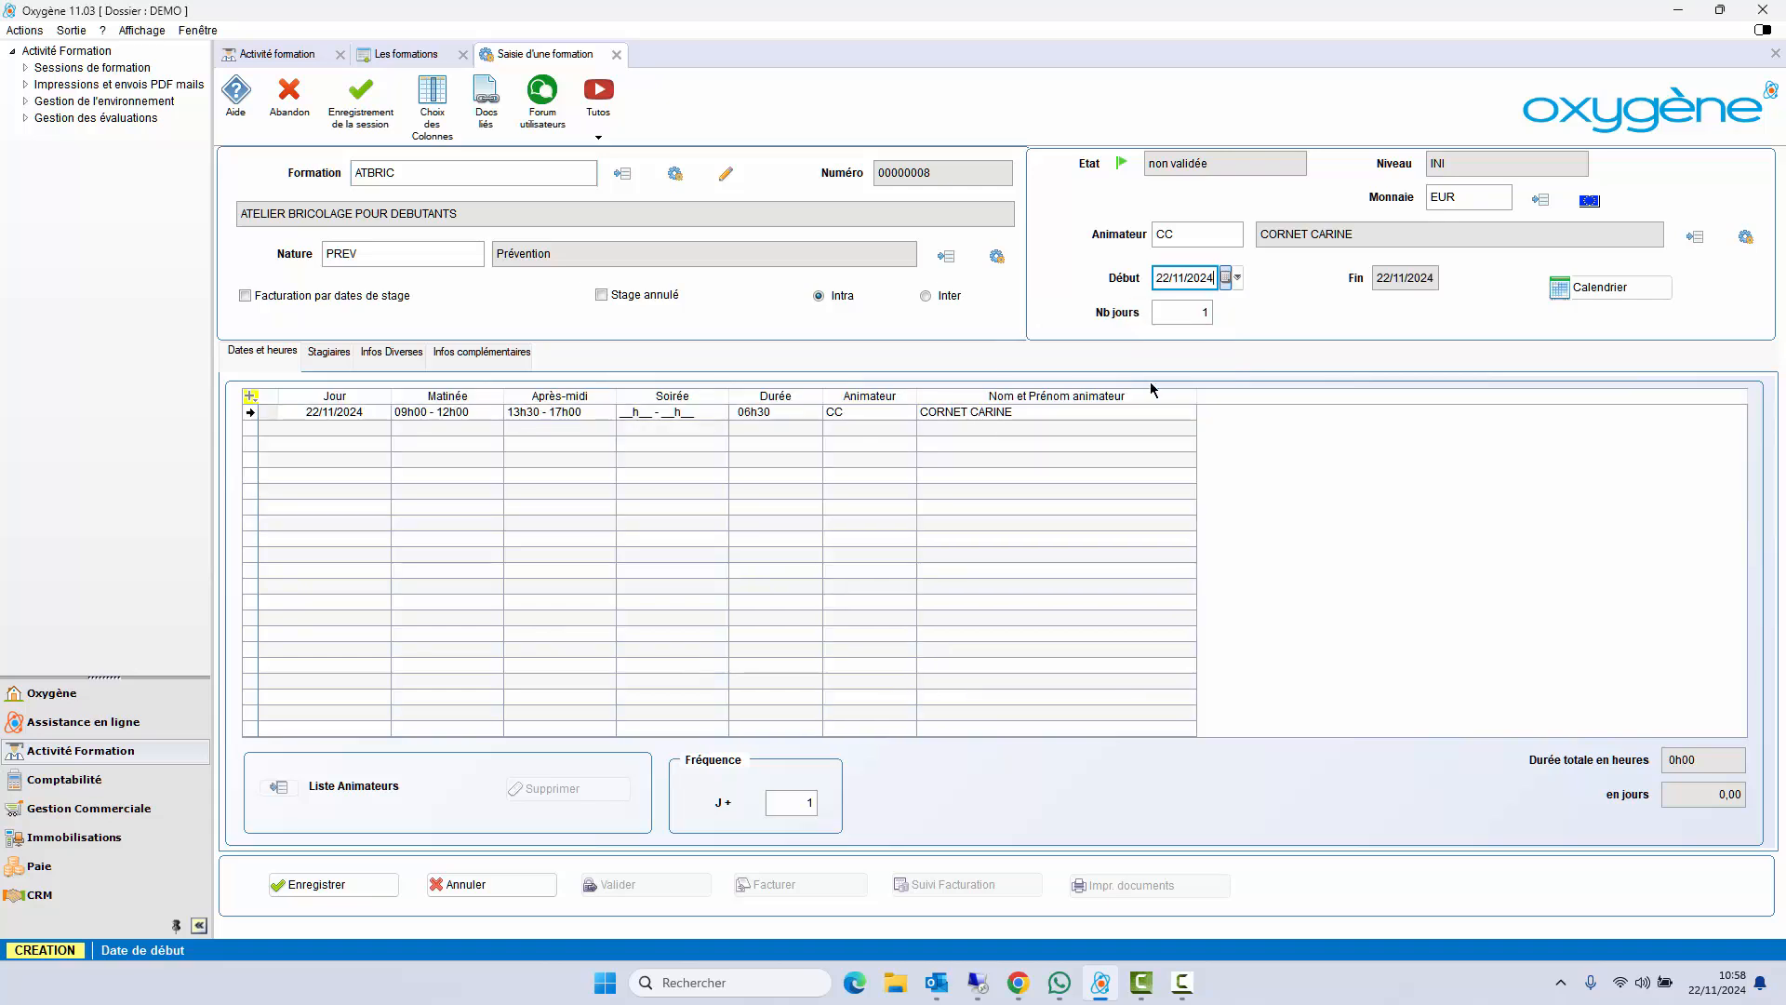
- Add the first listed contact of client BONH, AU BONHEUR DU BOIS, to the session's trainees
{"action": "left_click", "coordinate": [339, 356]}
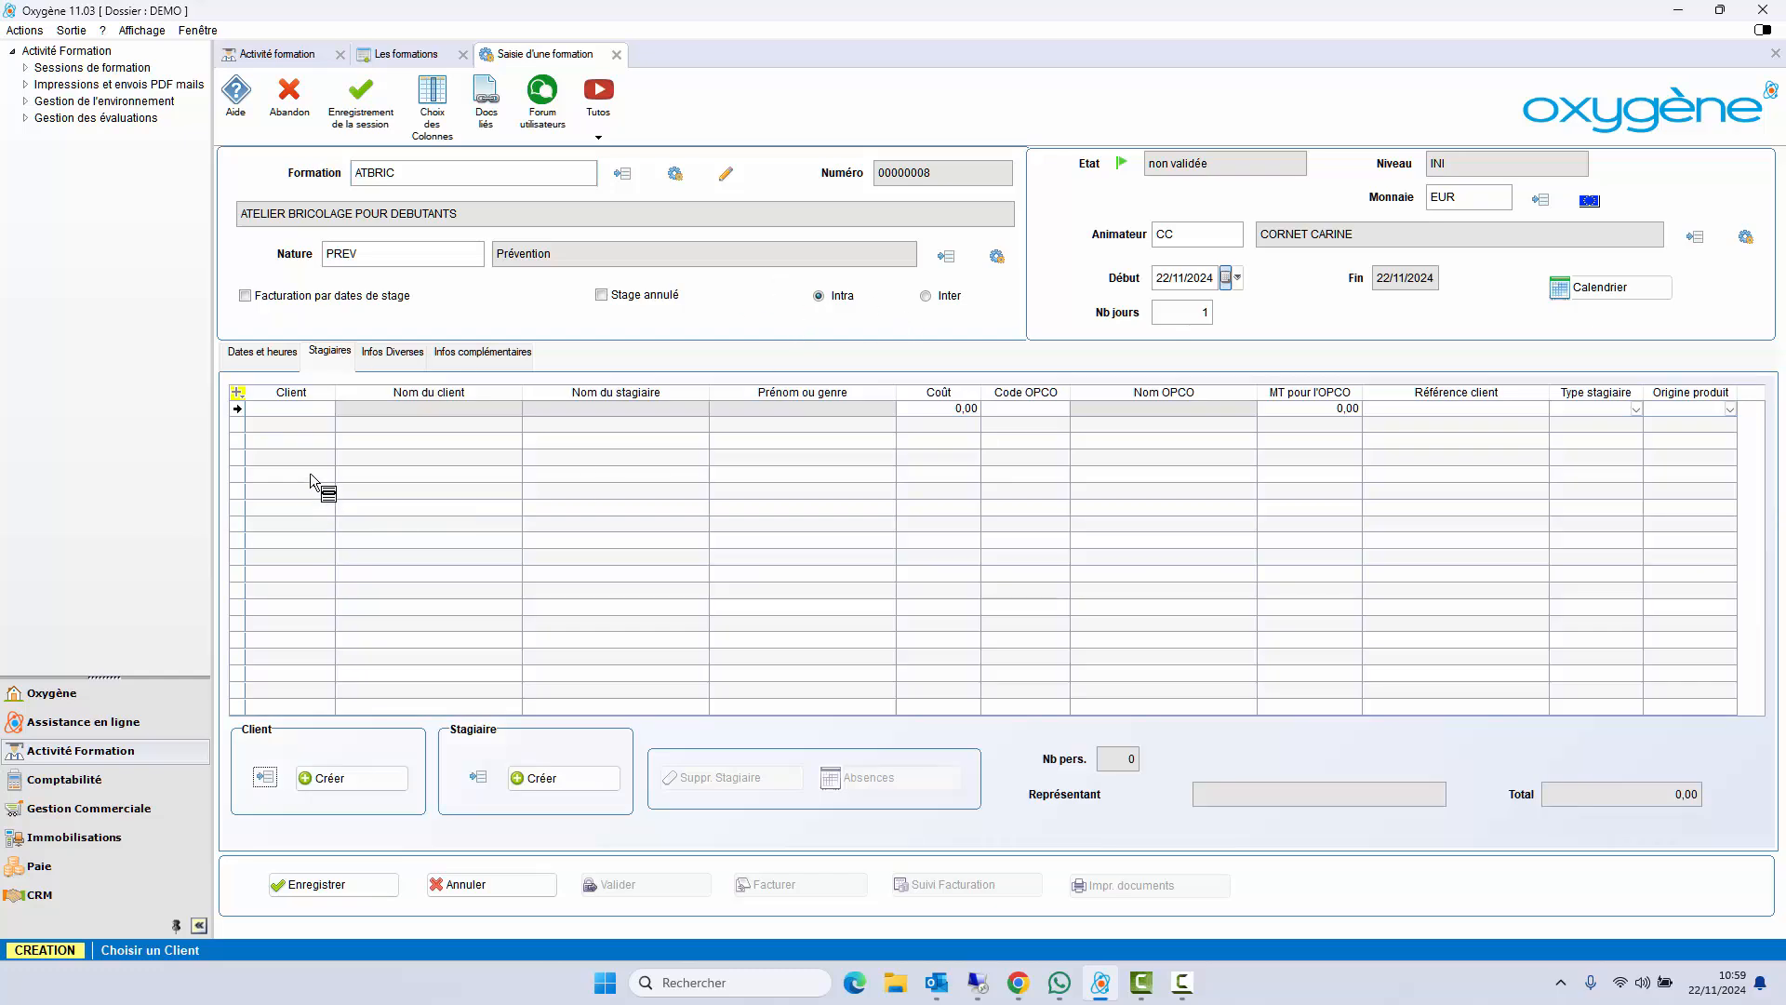
{"action": "left_click", "coordinate": [287, 410]}
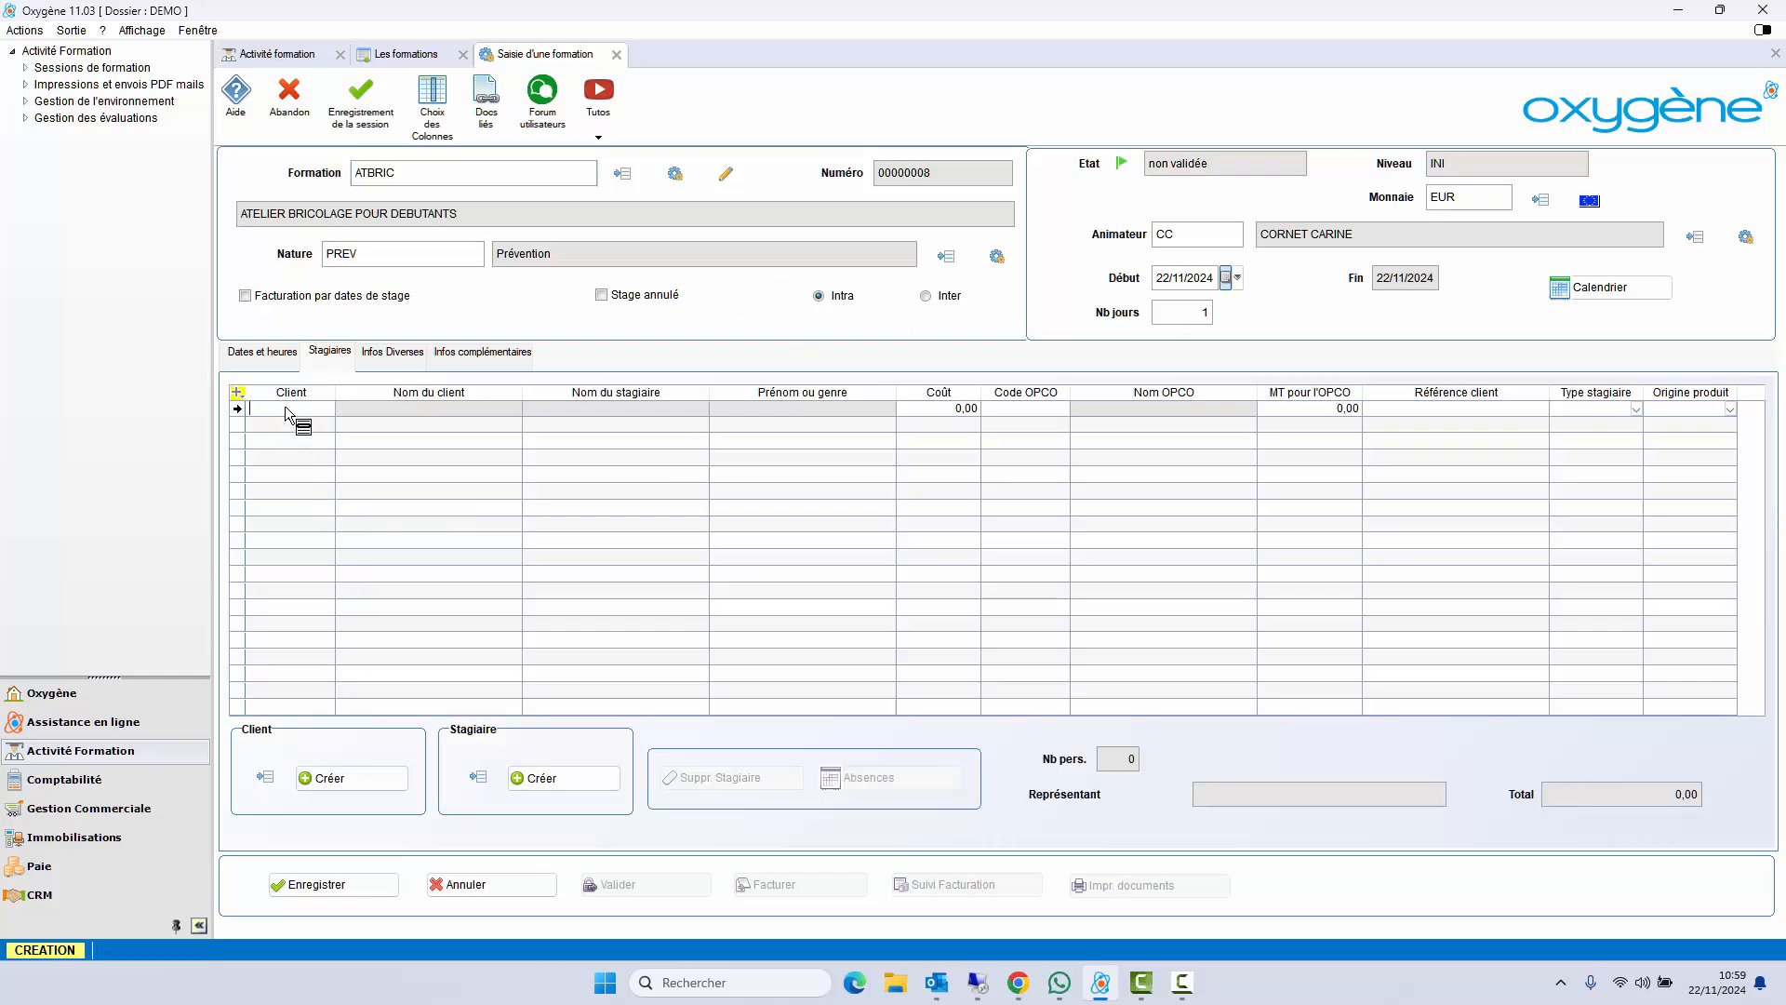
{"action": "right_click", "coordinate": [287, 410]}
{"action": "left_click", "coordinate": [309, 417]}
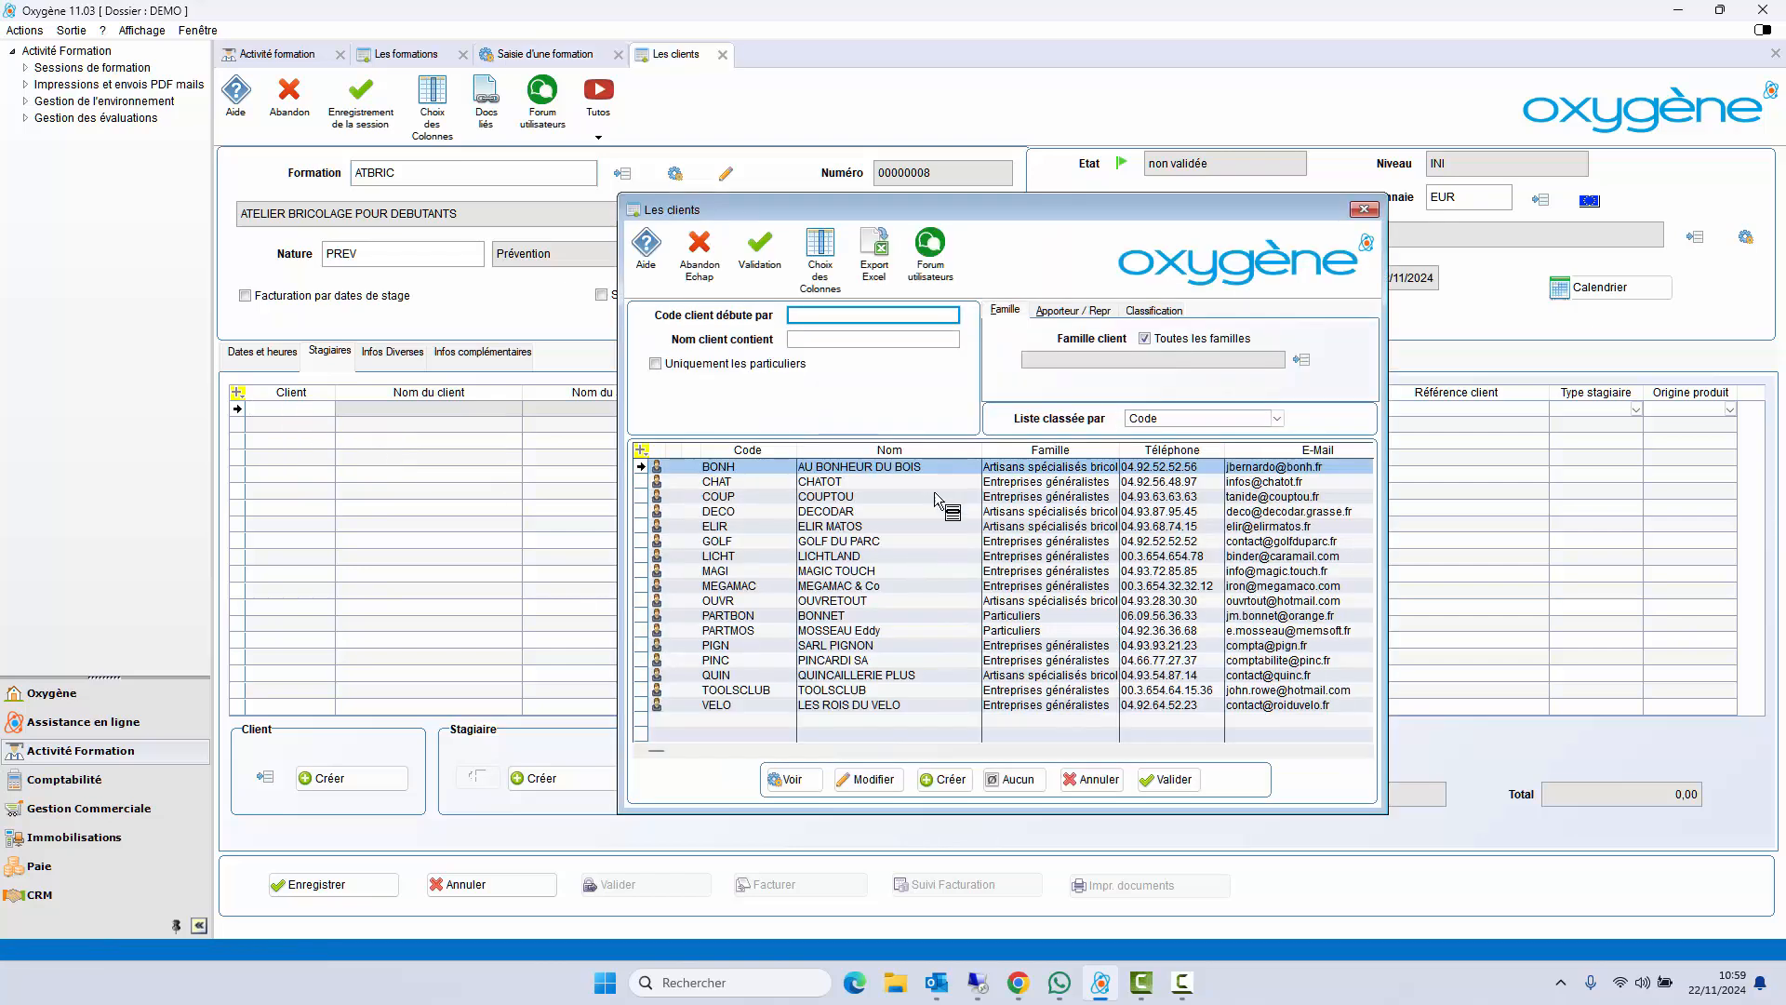
{"action": "double_click", "coordinate": [915, 468]}
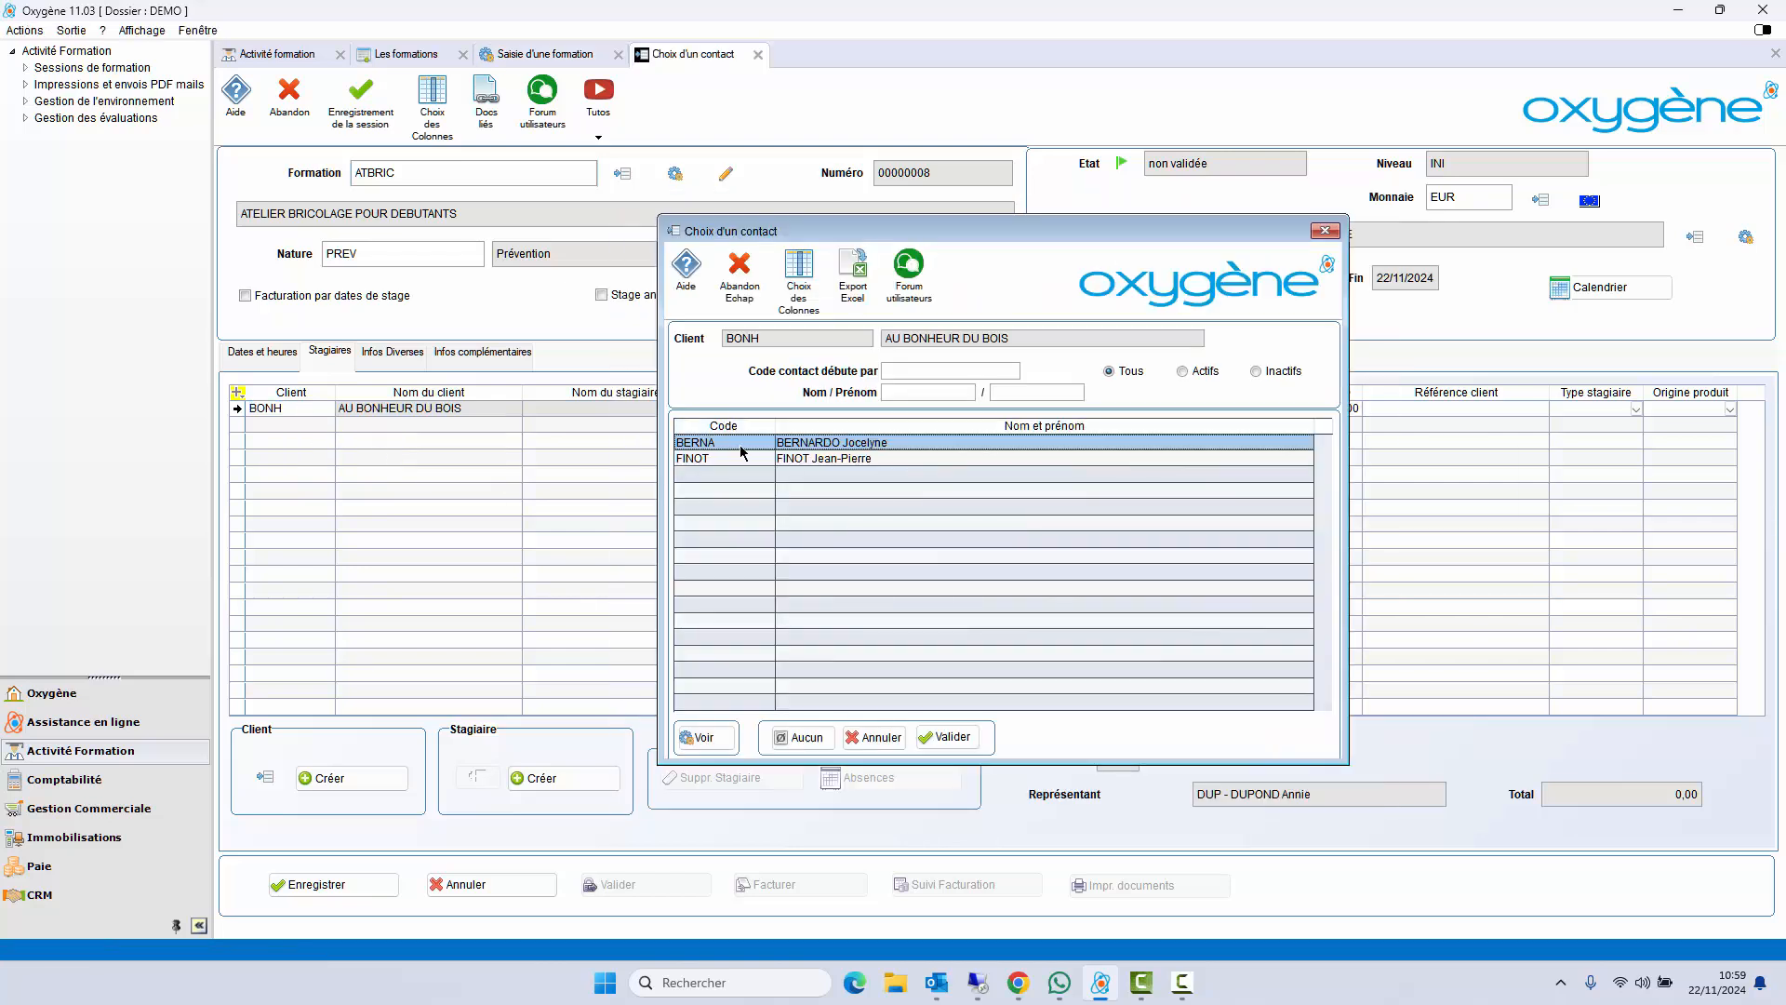
{"action": "double_click", "coordinate": [743, 453]}
- Add the second listed contact of client BONH, AU BONHEUR DU BOIS, on the next trainee line
{"action": "left_click", "coordinate": [305, 426]}
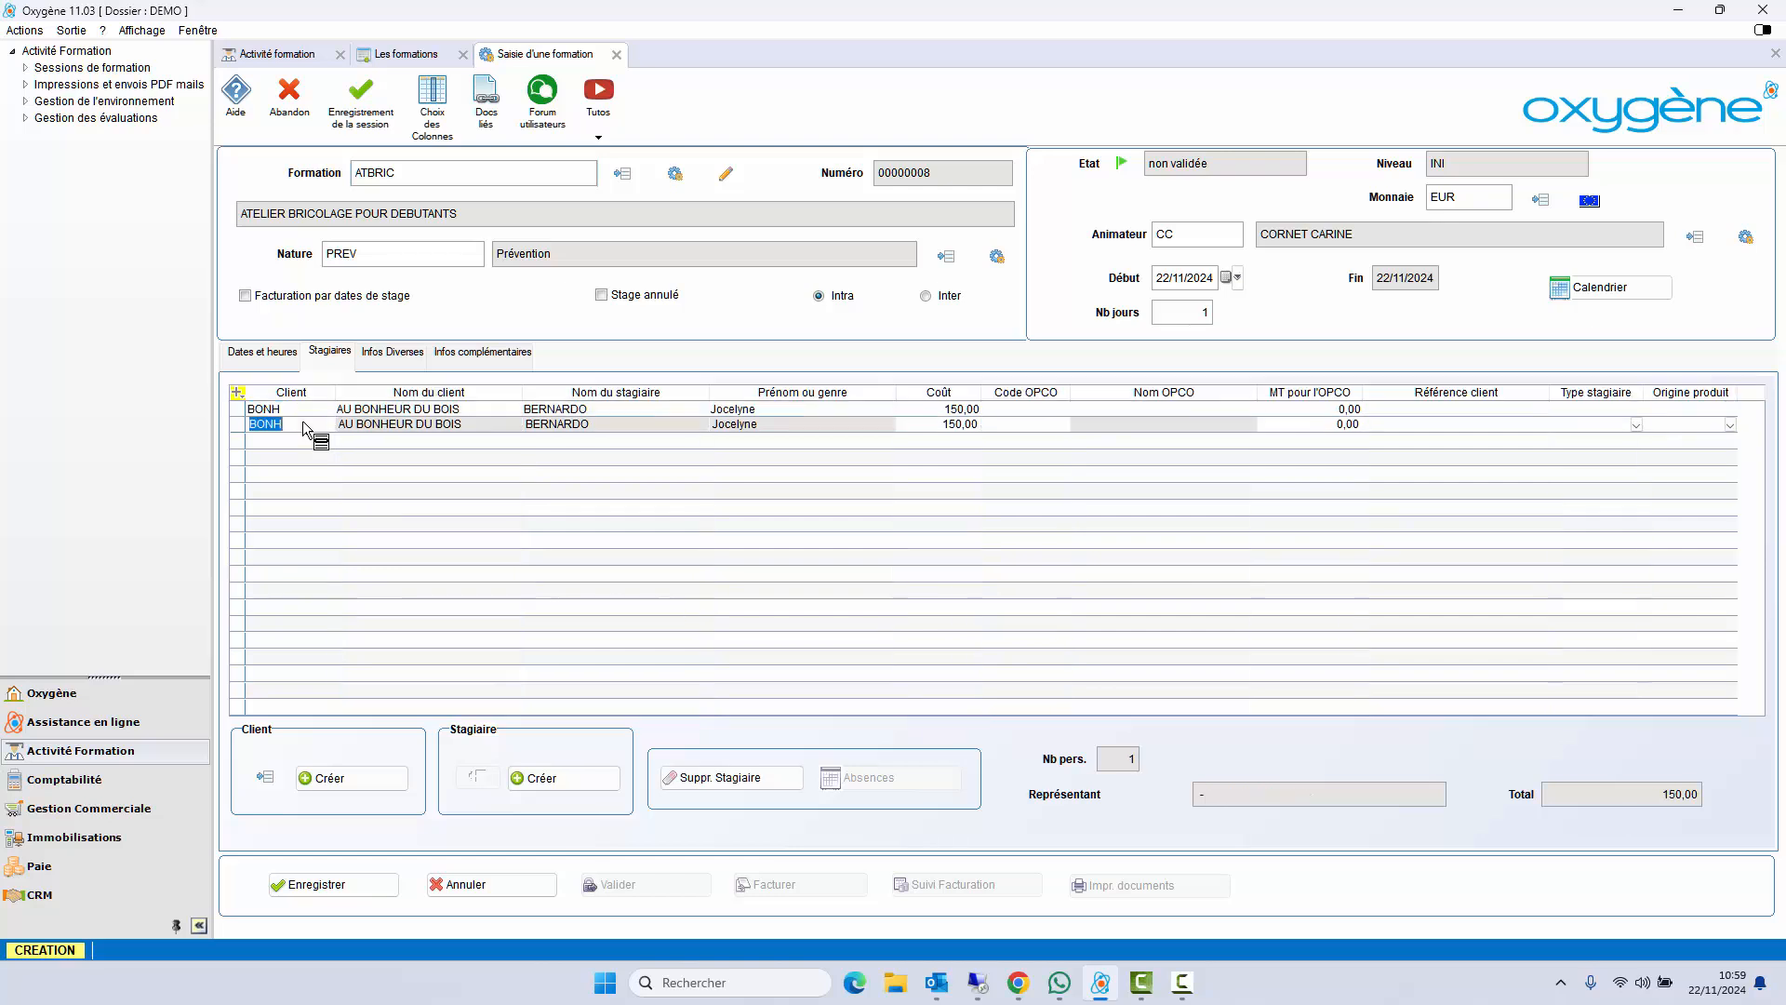
{"action": "right_click", "coordinate": [304, 426]}
{"action": "left_click", "coordinate": [353, 443]}
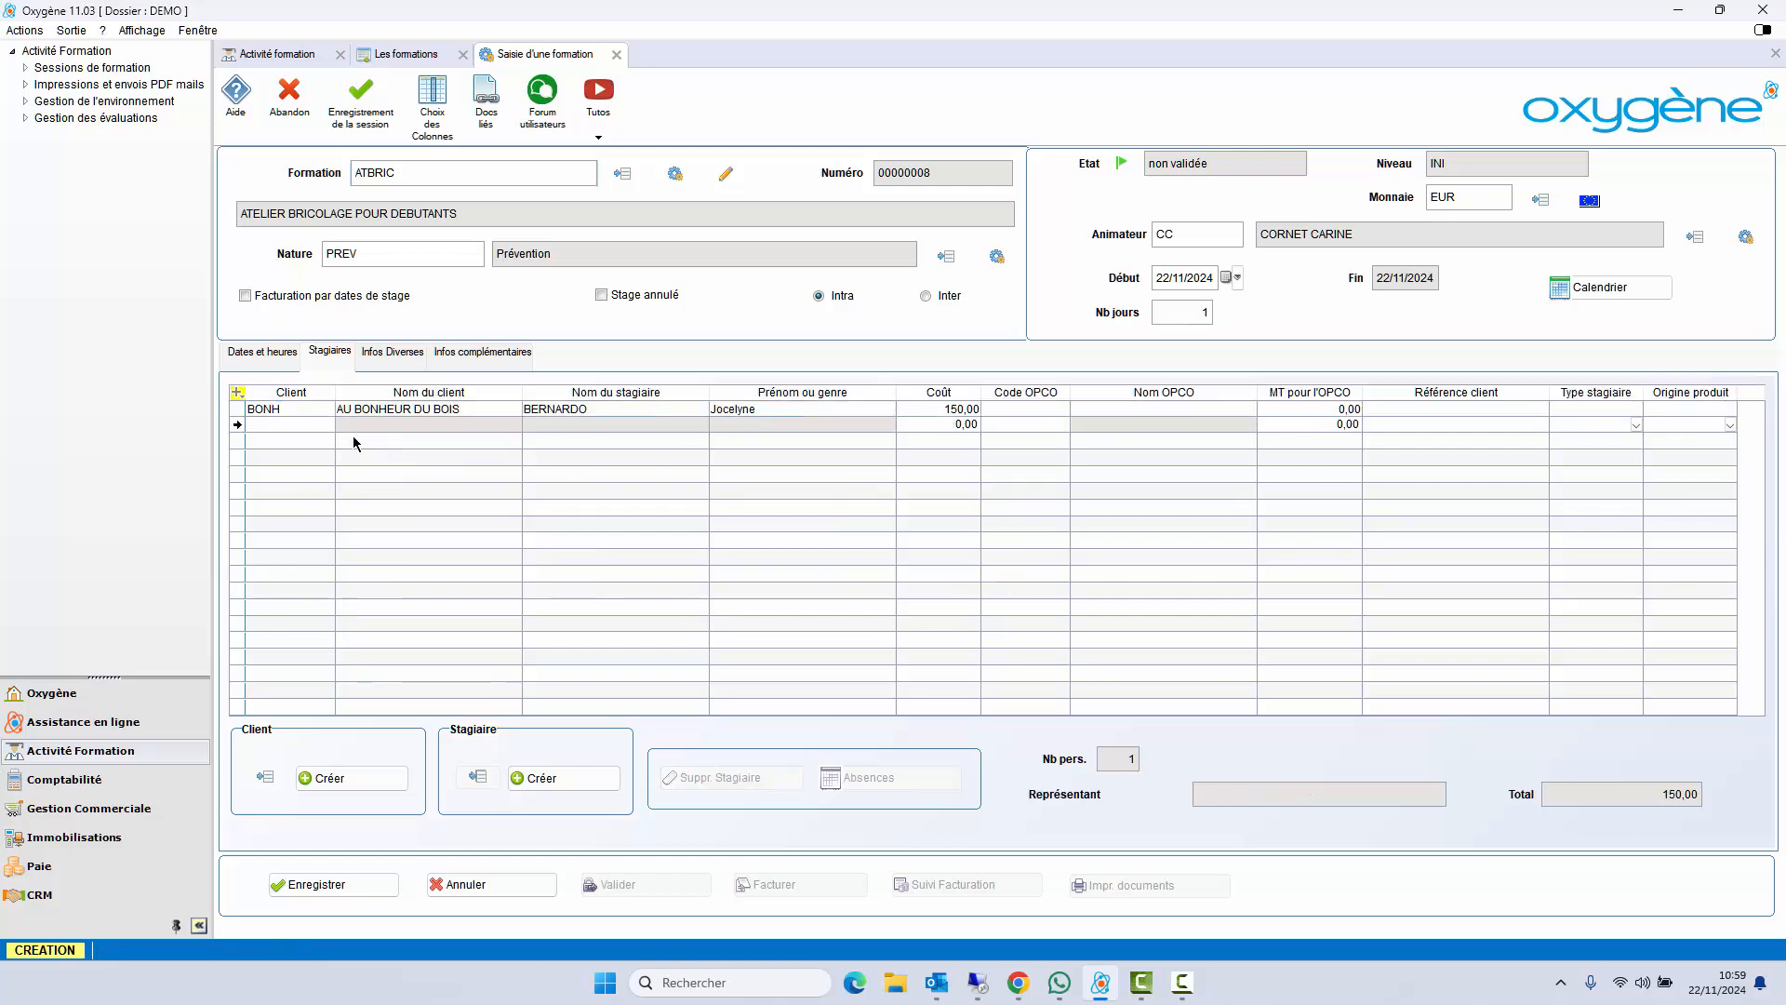
{"action": "double_click", "coordinate": [786, 470]}
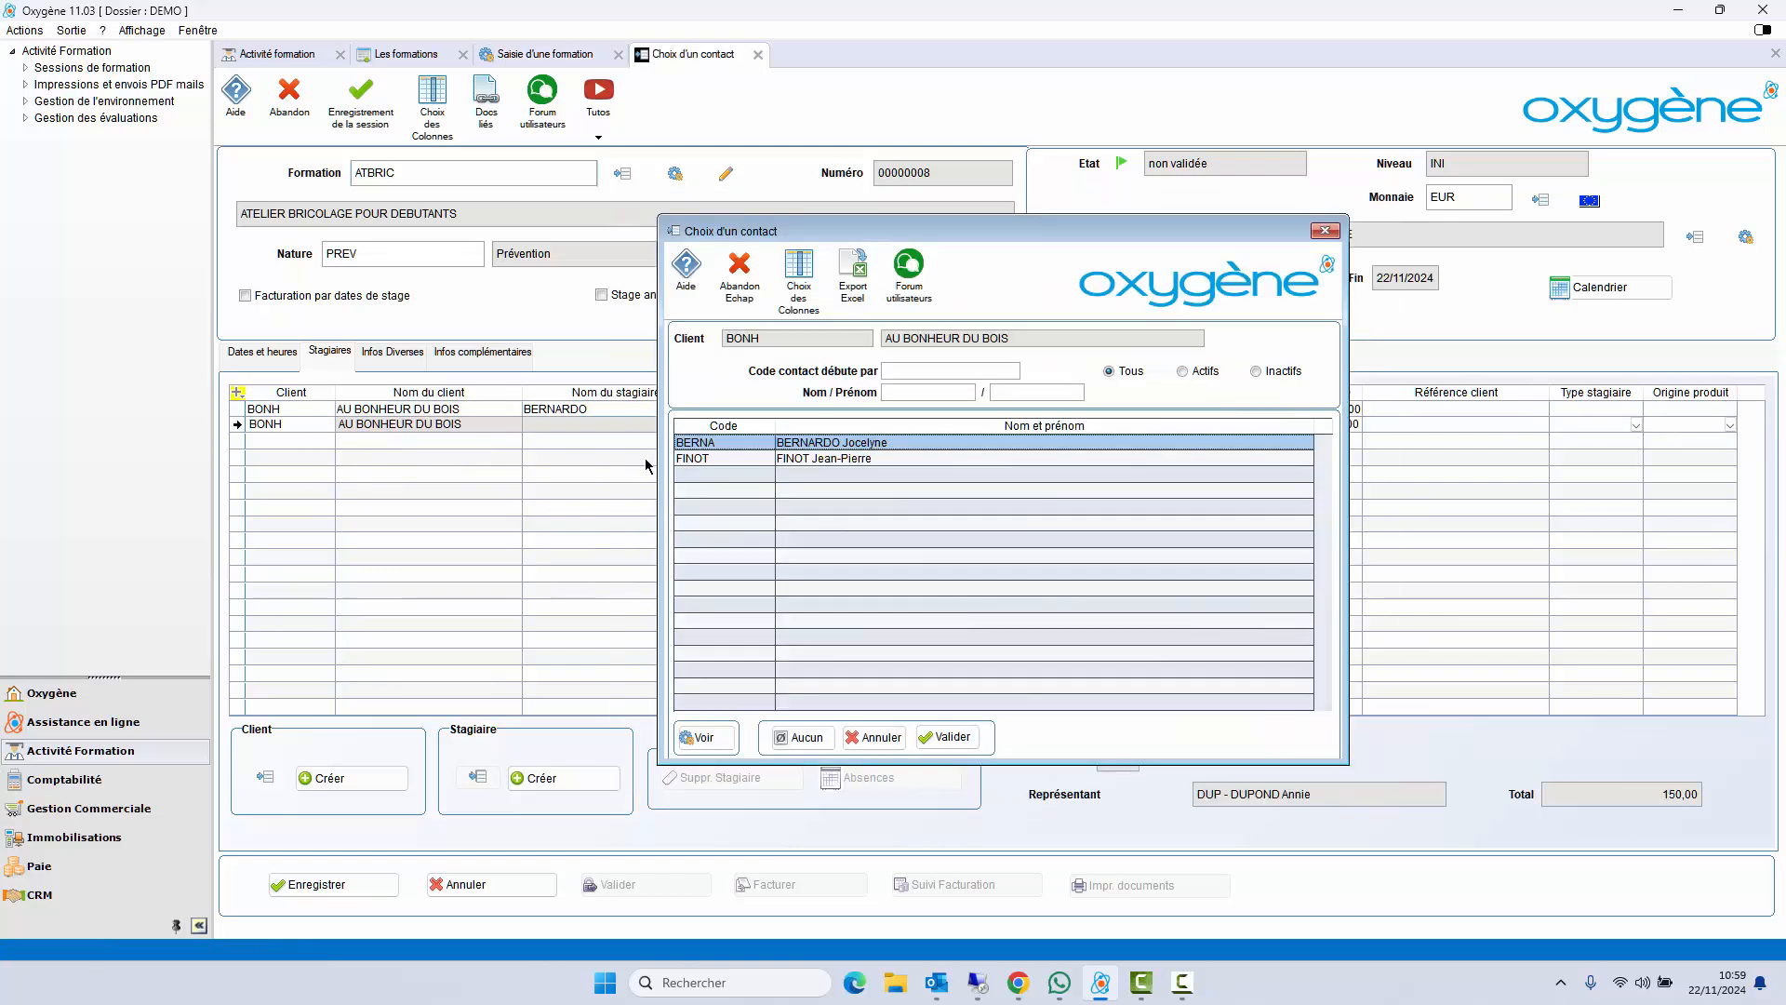
{"action": "double_click", "coordinate": [786, 458]}
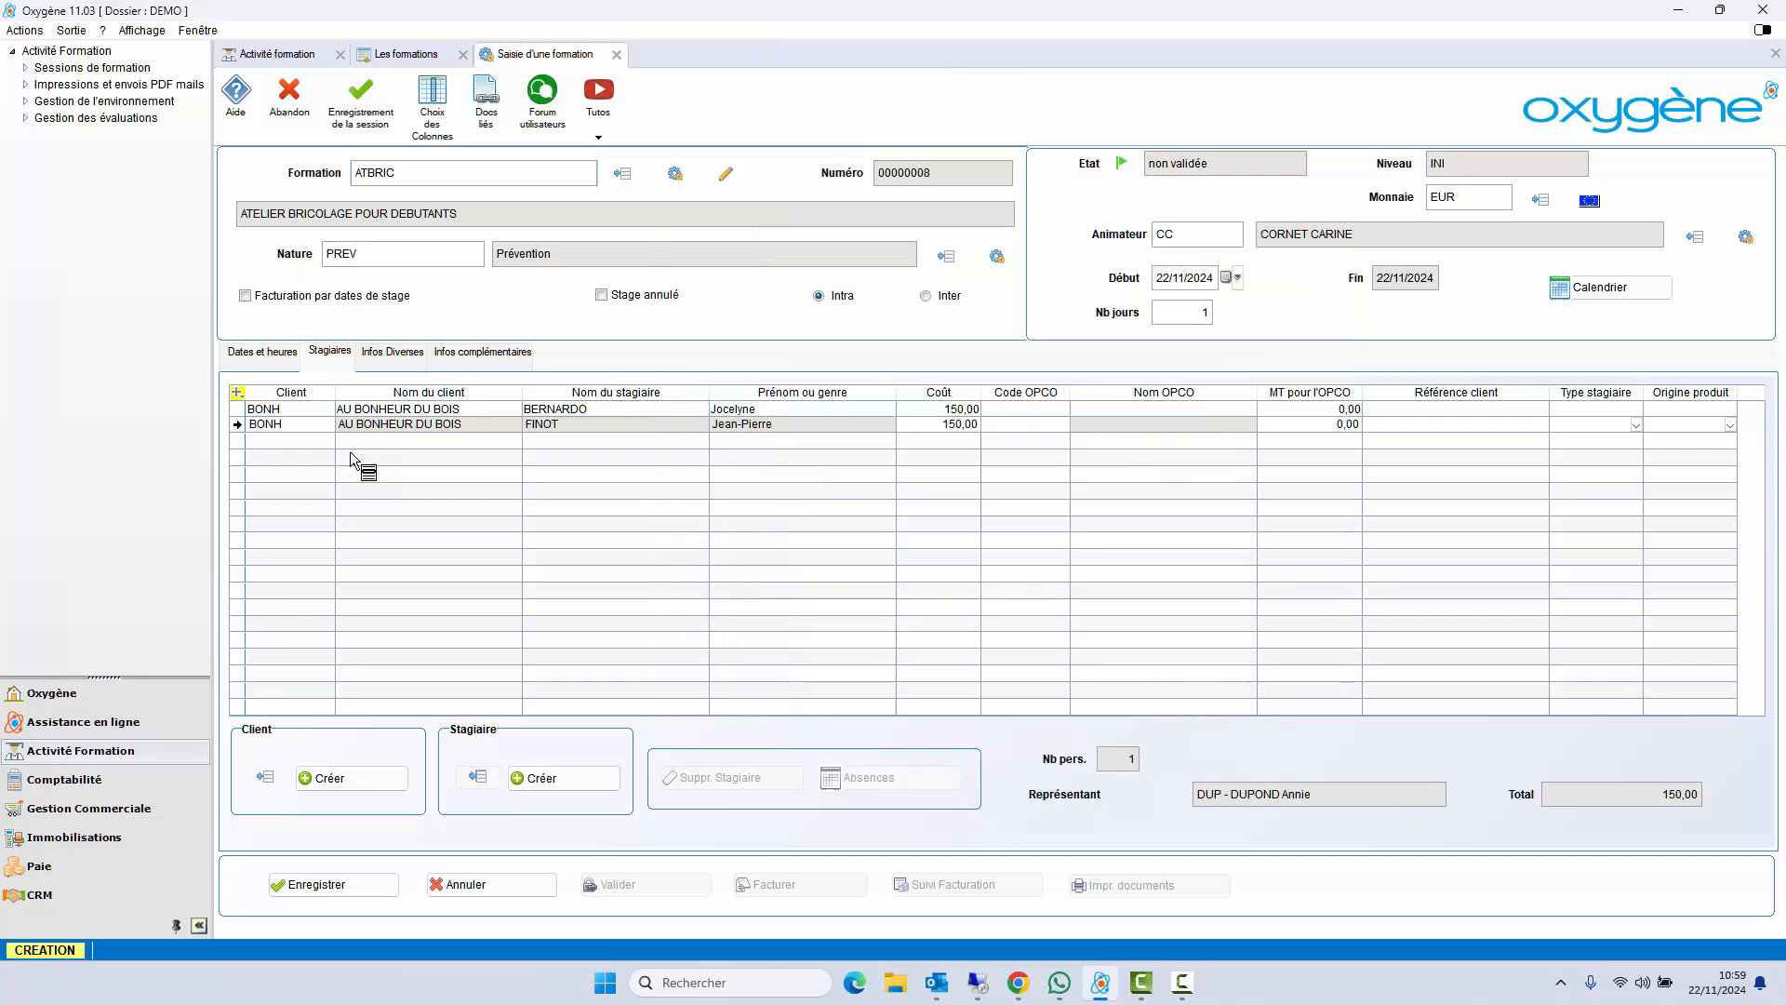
- Add the first listed contact of client CHAT, CHATOT, as the session's third trainee
{"action": "right_click", "coordinate": [311, 444]}
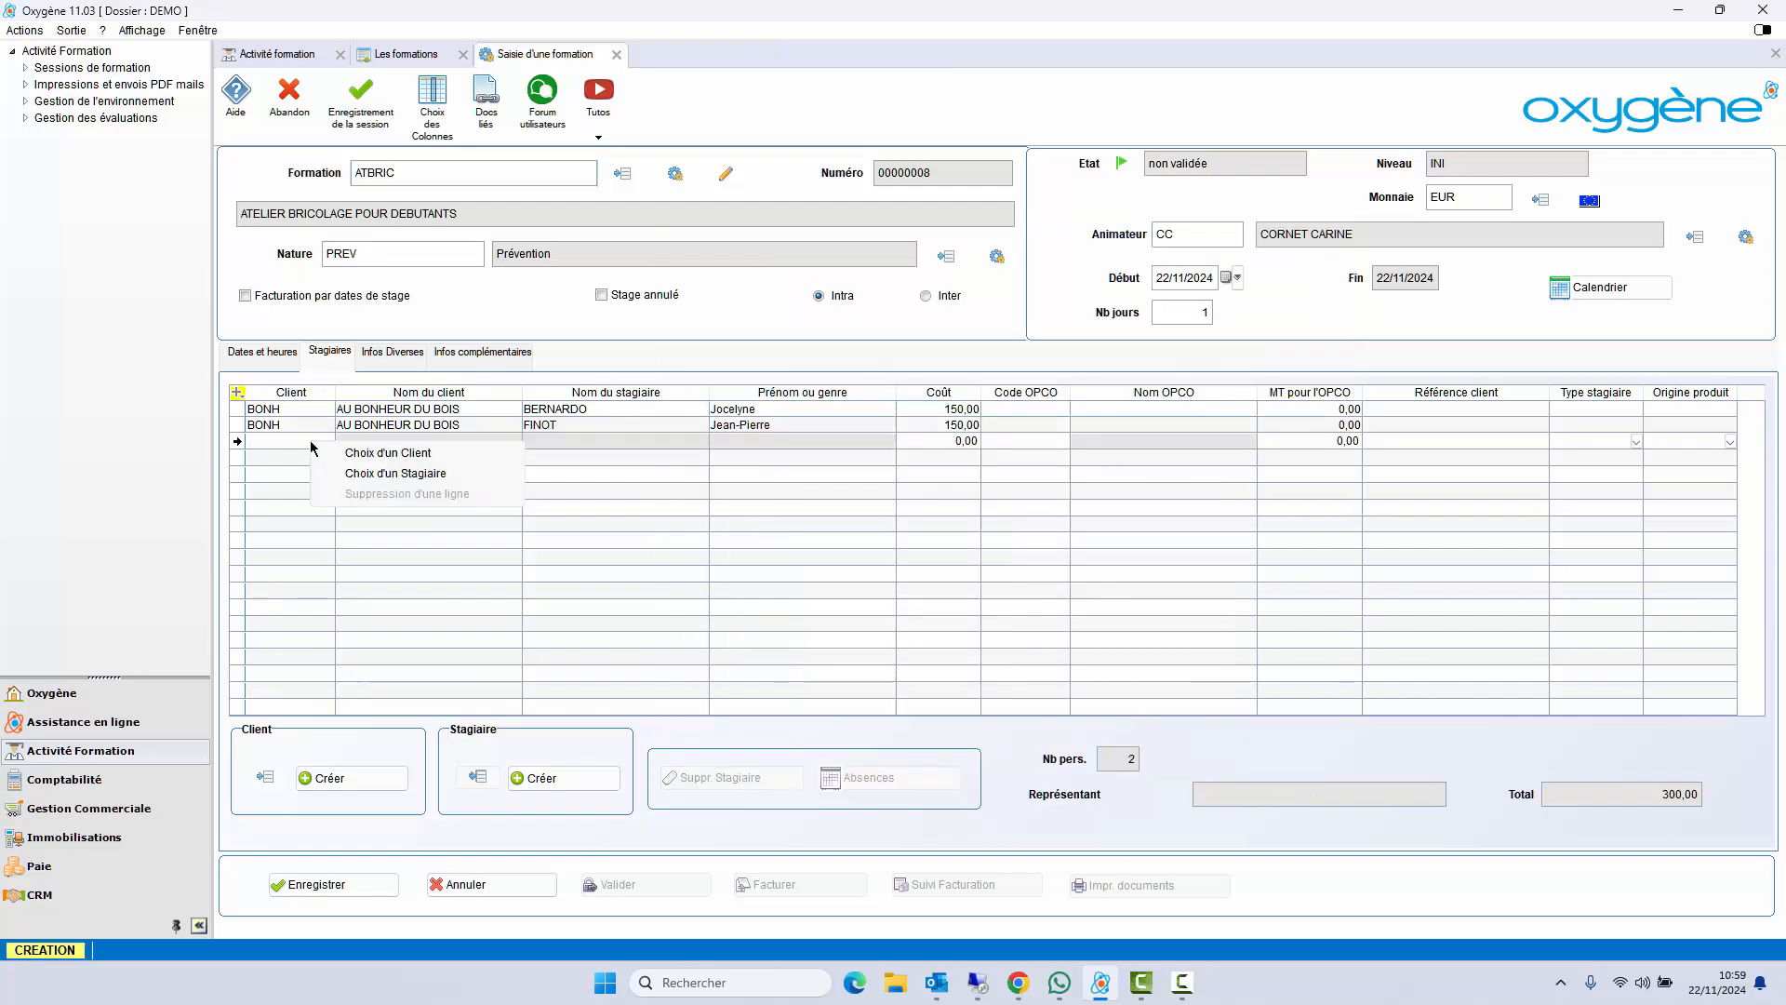
{"action": "left_click", "coordinate": [342, 453]}
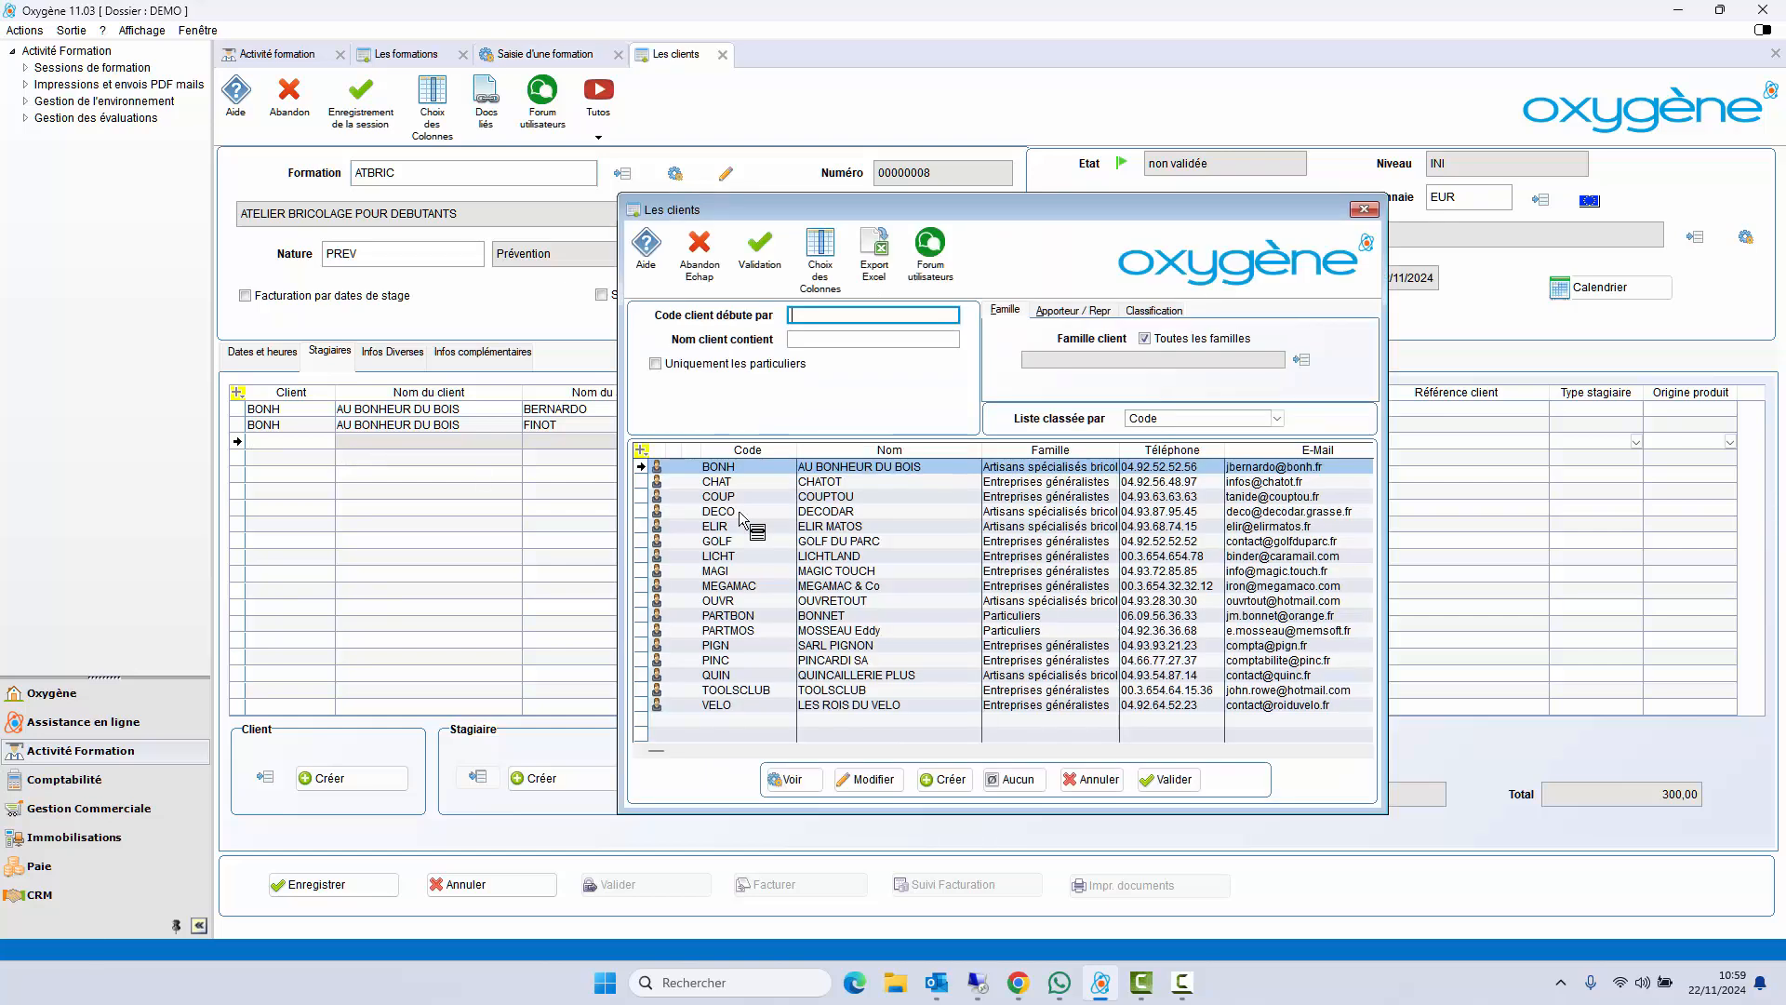
{"action": "double_click", "coordinate": [832, 484]}
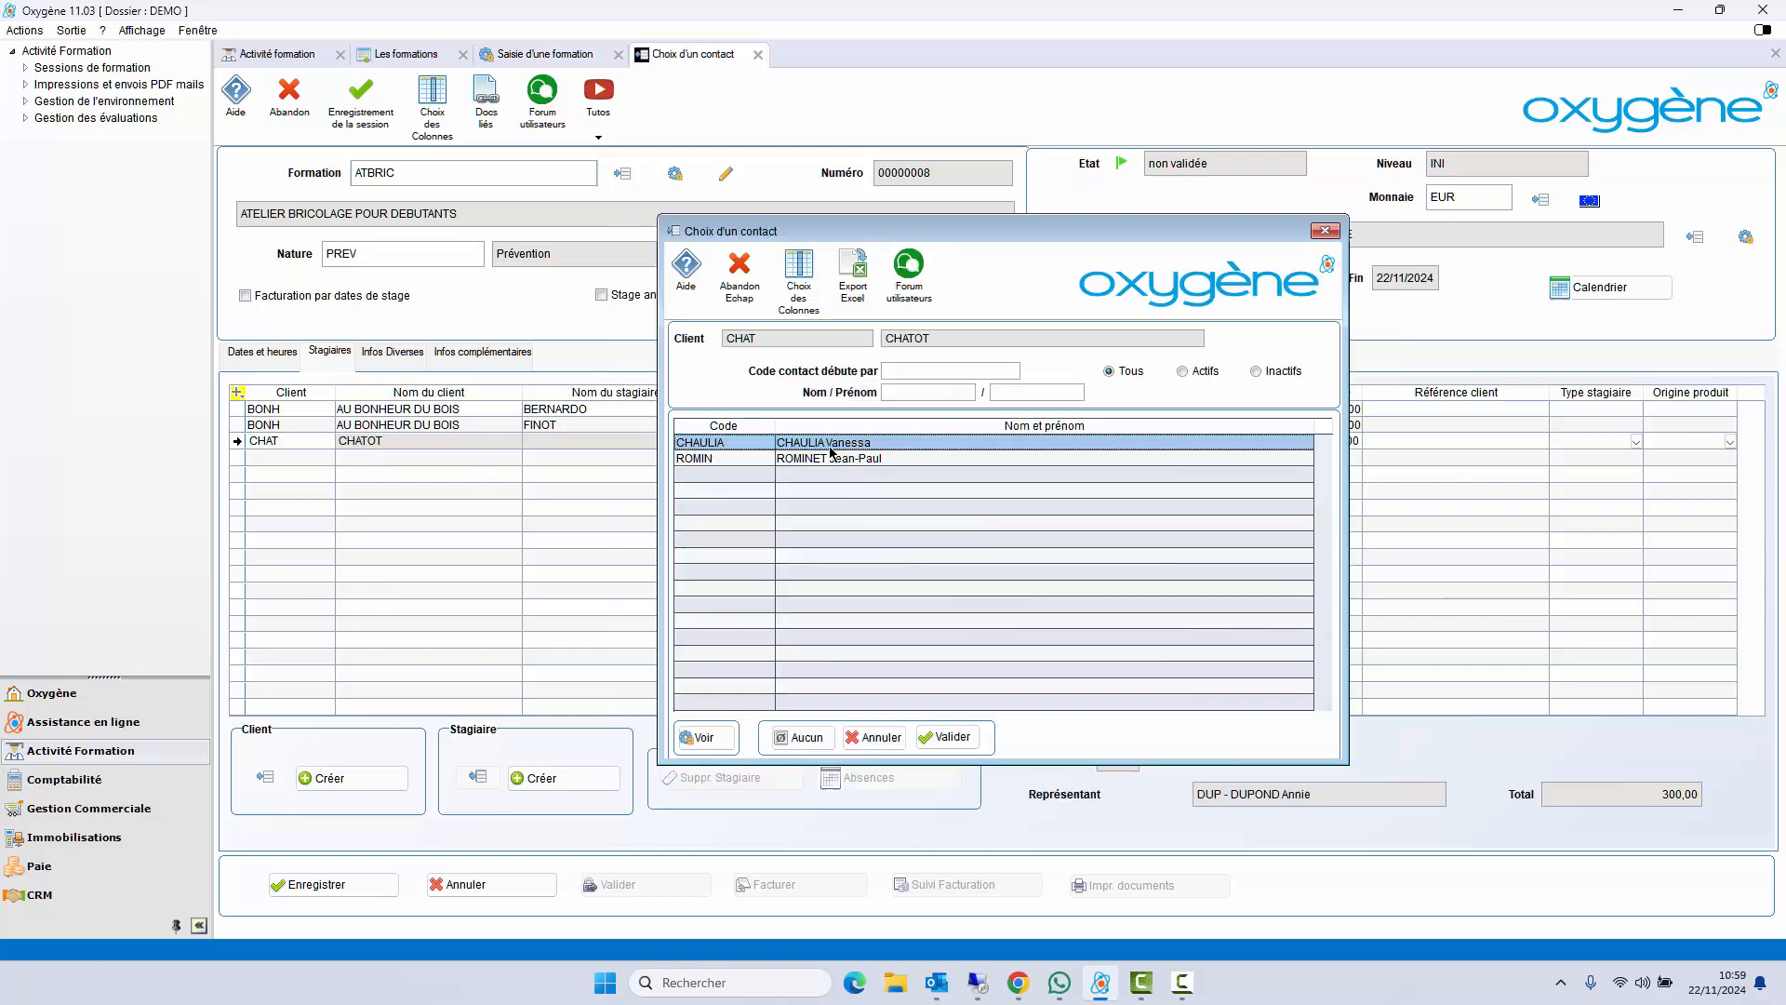
{"action": "double_click", "coordinate": [836, 443]}
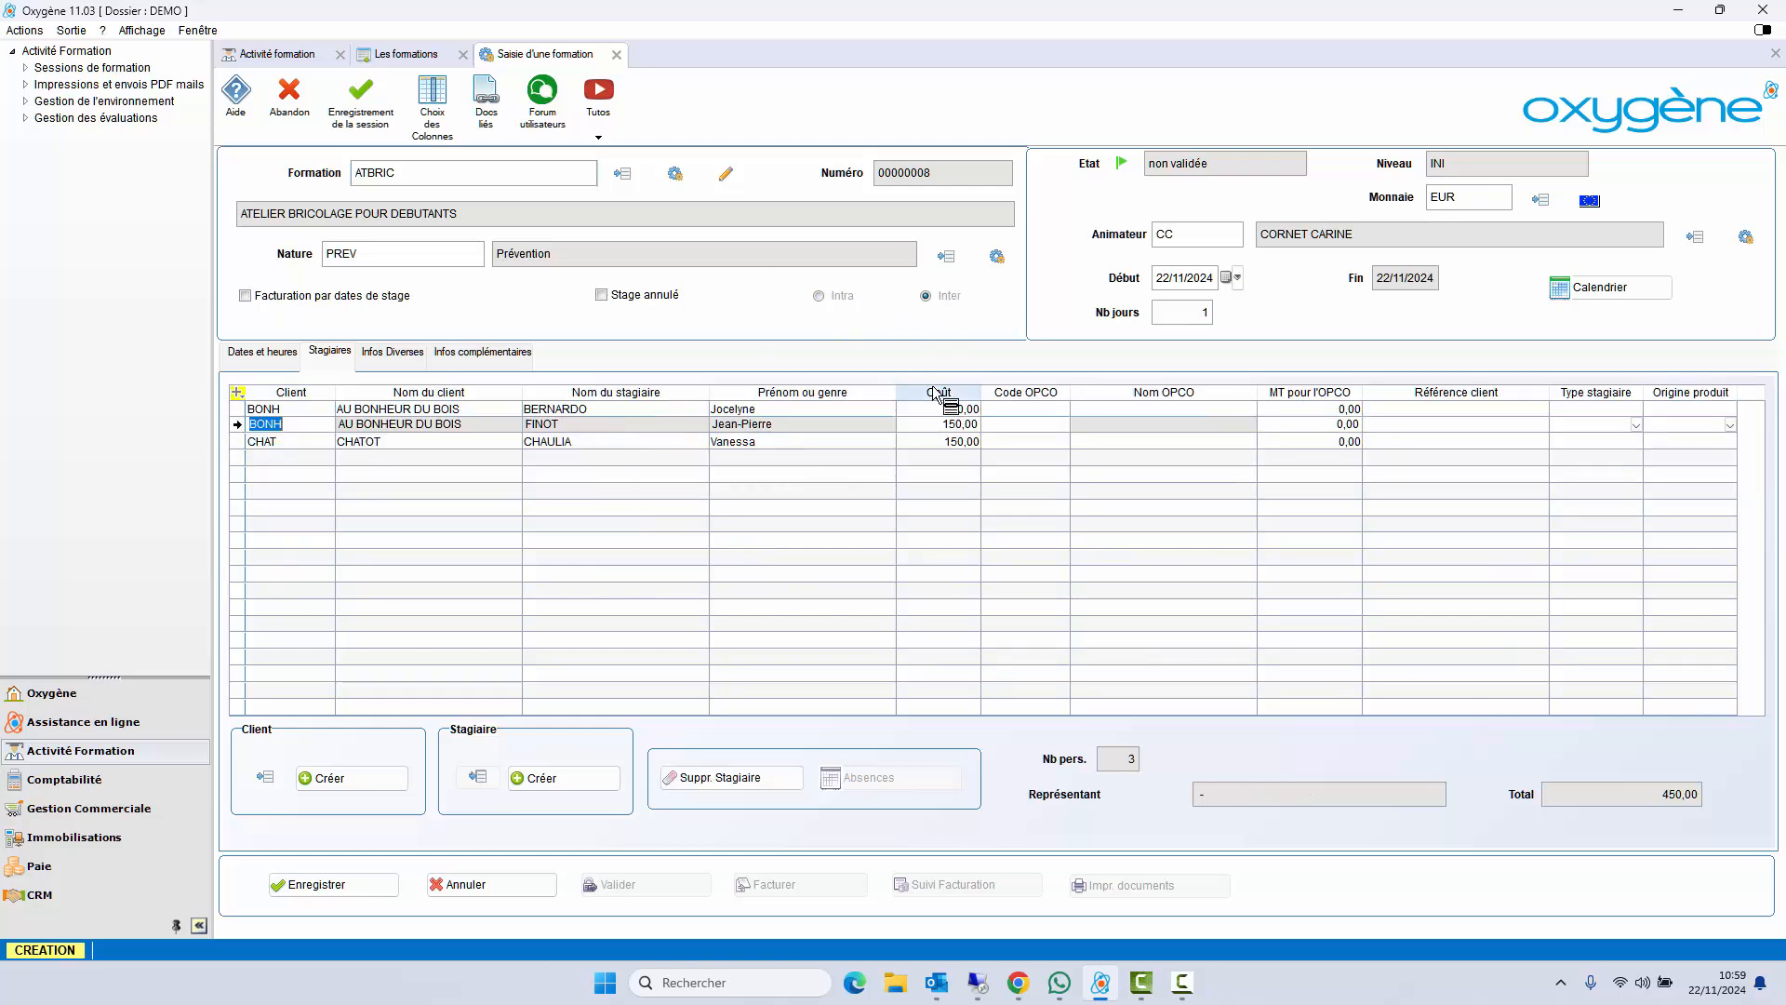
- Set the session's objective to D_AUTR (Autres formations professionnelles) and its speciality to 314 (Comptabilité, gestion)
{"action": "left_click", "coordinate": [410, 356]}
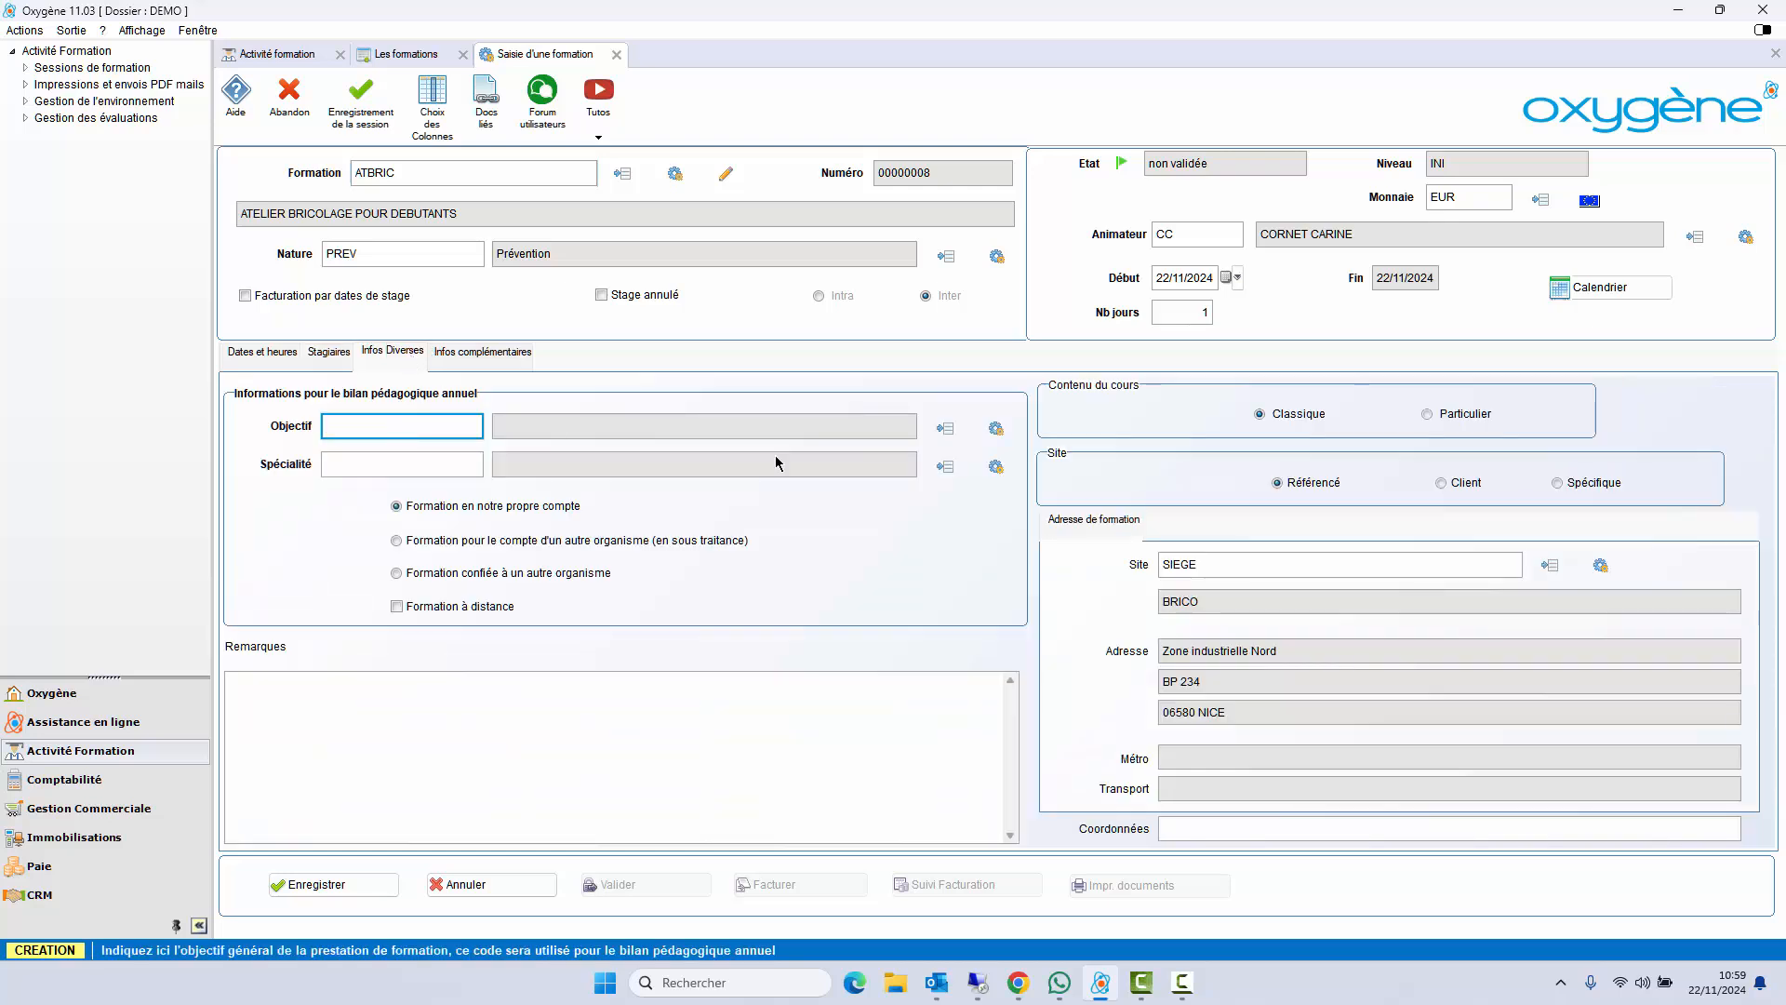
{"action": "left_click", "coordinate": [943, 428]}
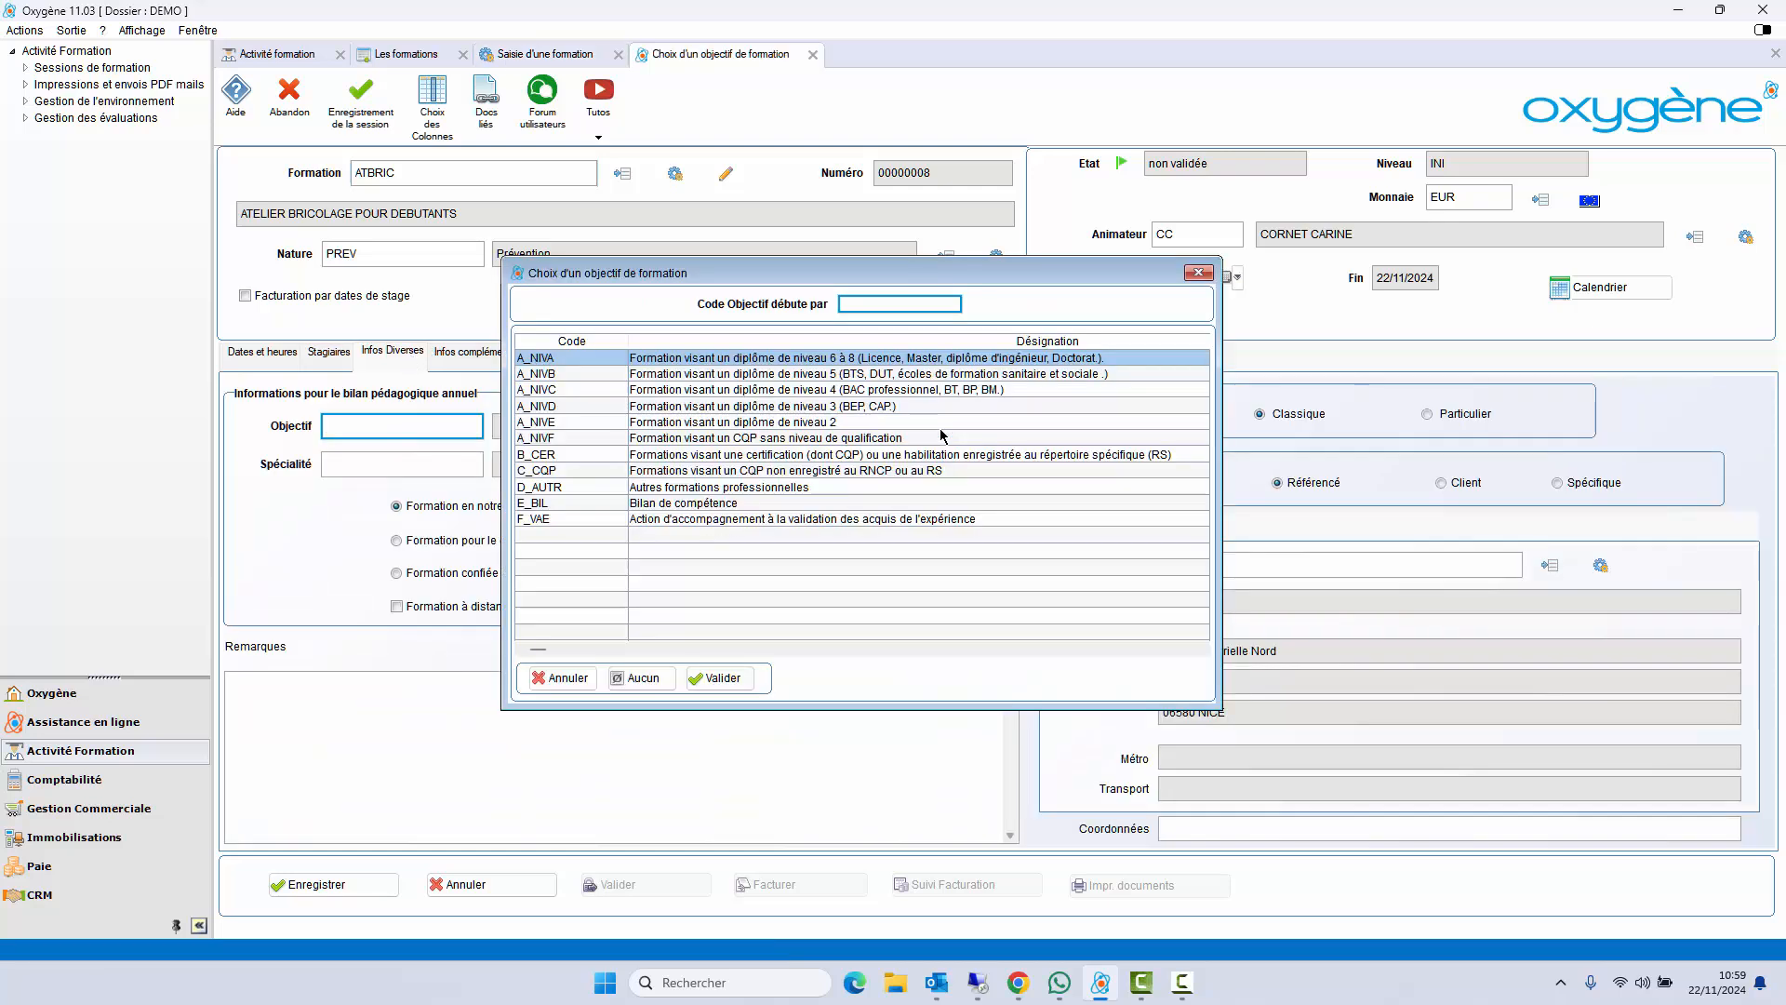
{"action": "double_click", "coordinate": [777, 487]}
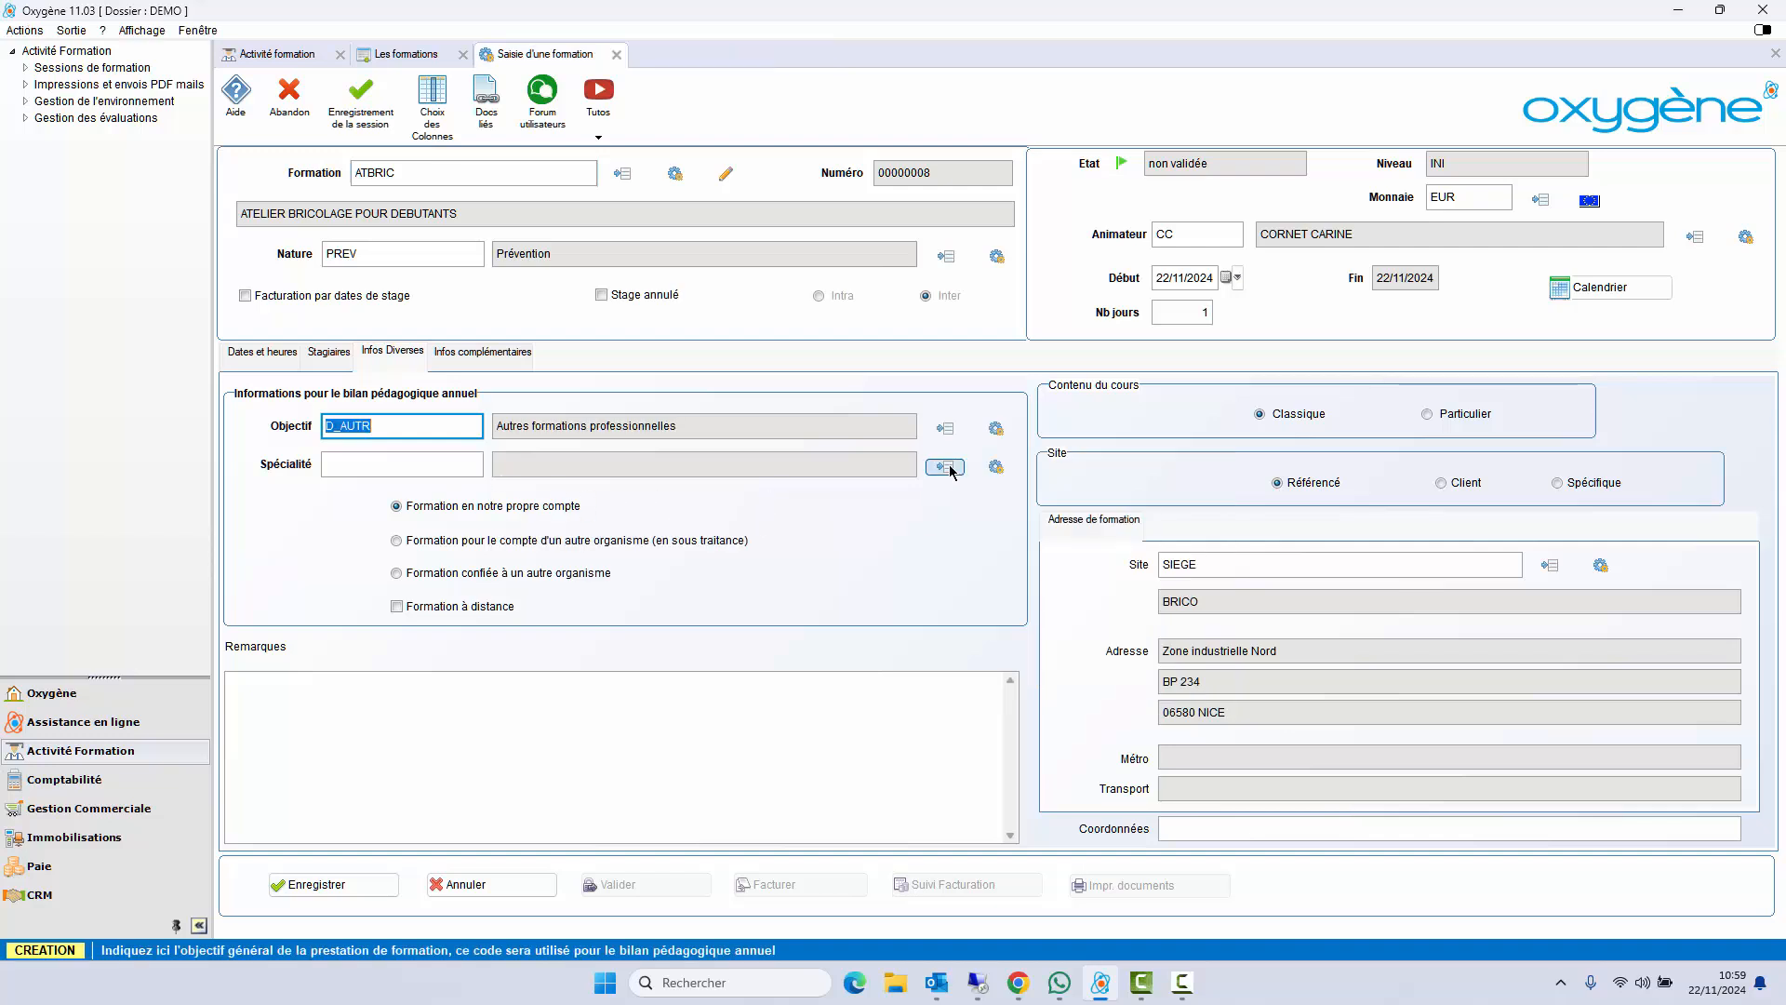
{"action": "left_click", "coordinate": [945, 467]}
{"action": "double_click", "coordinate": [723, 405]}
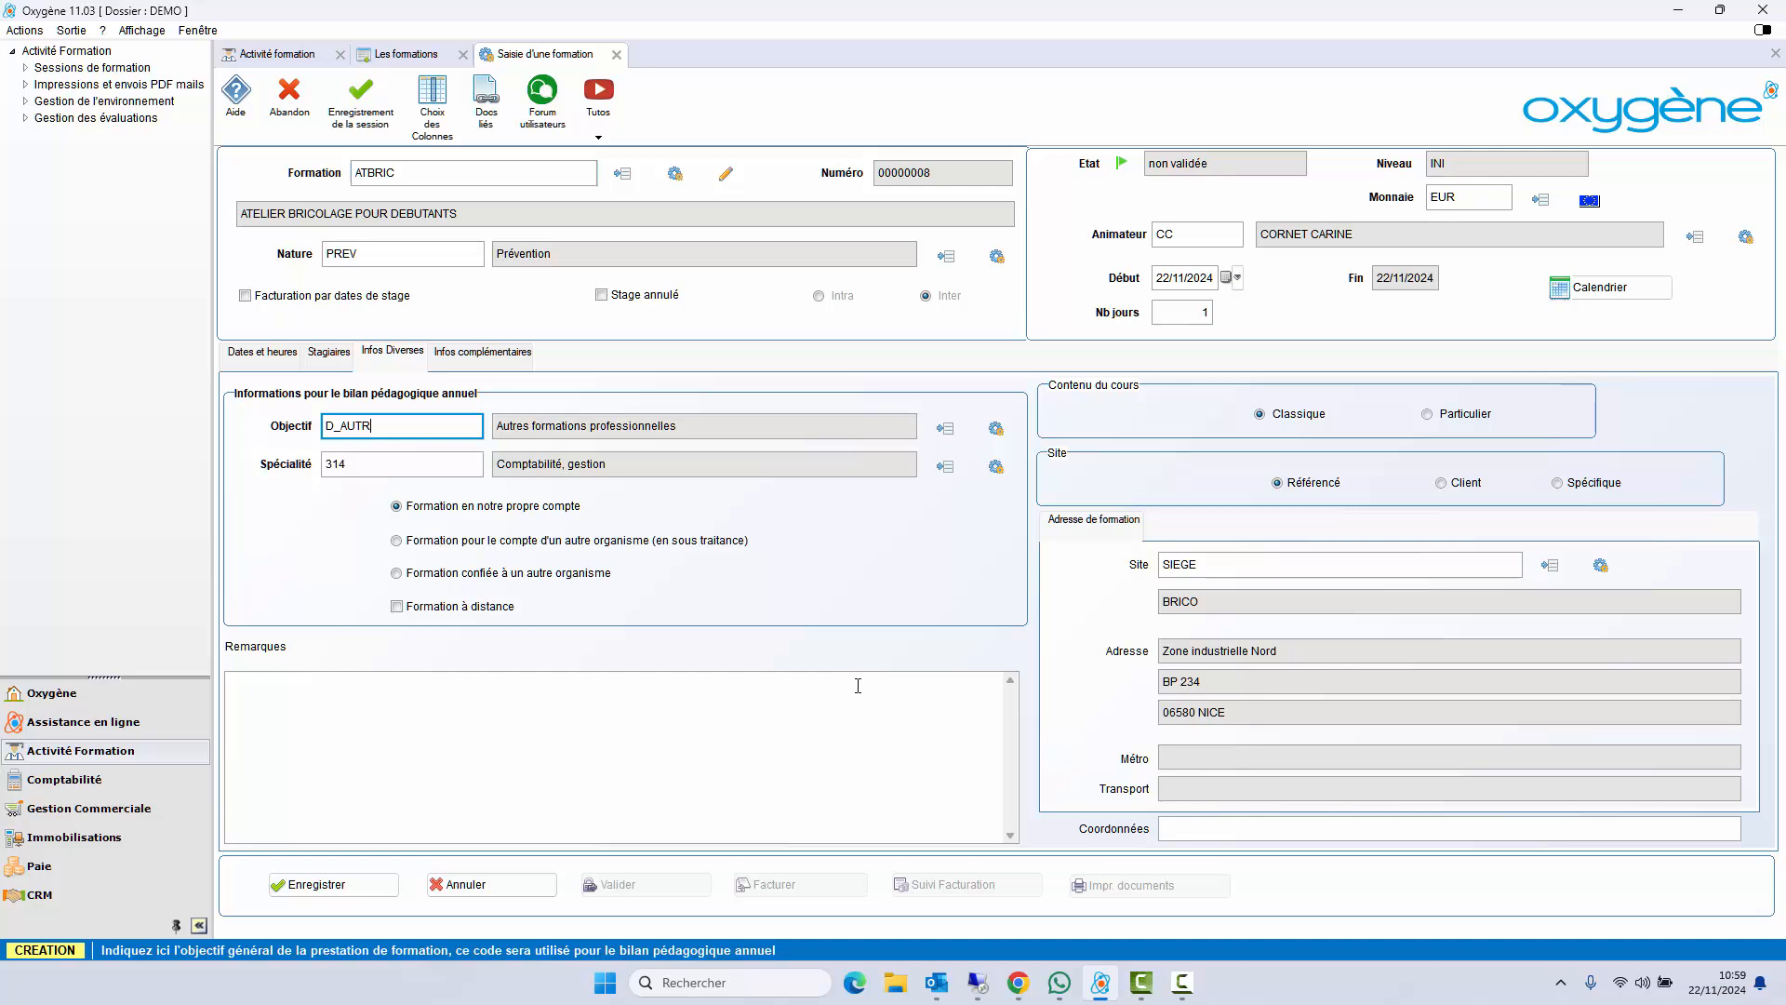
- Save the new training session, confirm the recording, and close the session and the sessions list
{"action": "left_click", "coordinate": [359, 93]}
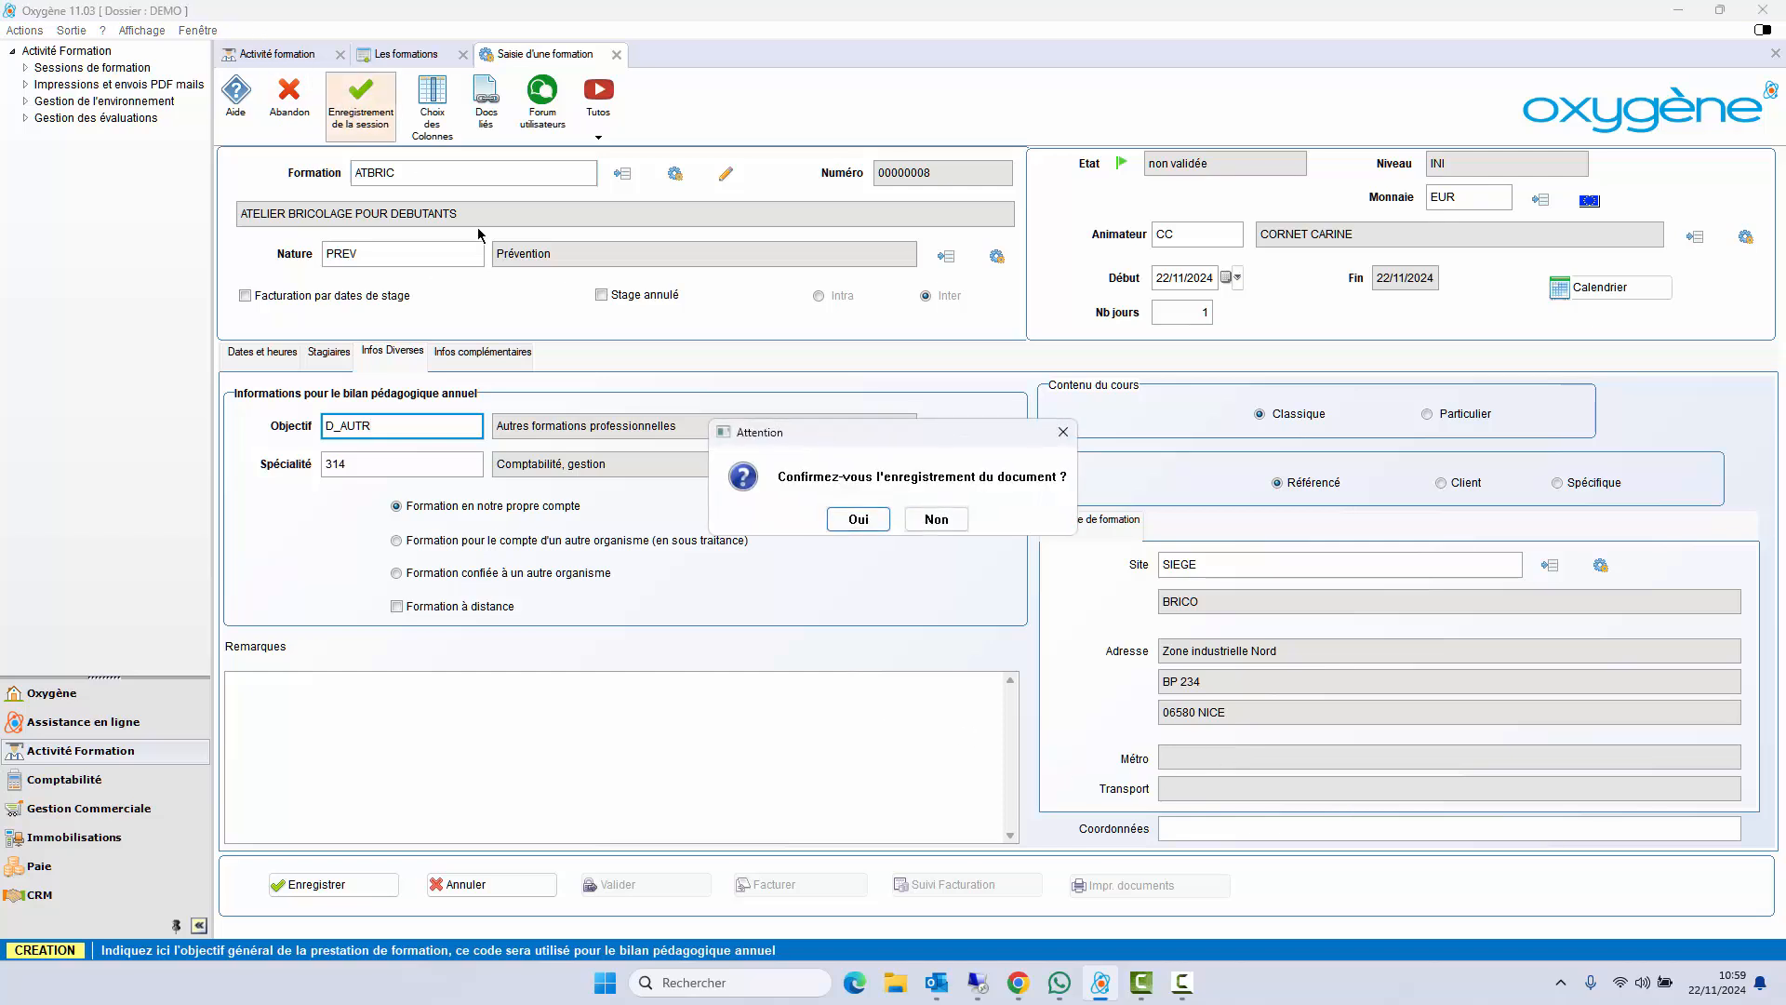
{"action": "left_click", "coordinate": [847, 519]}
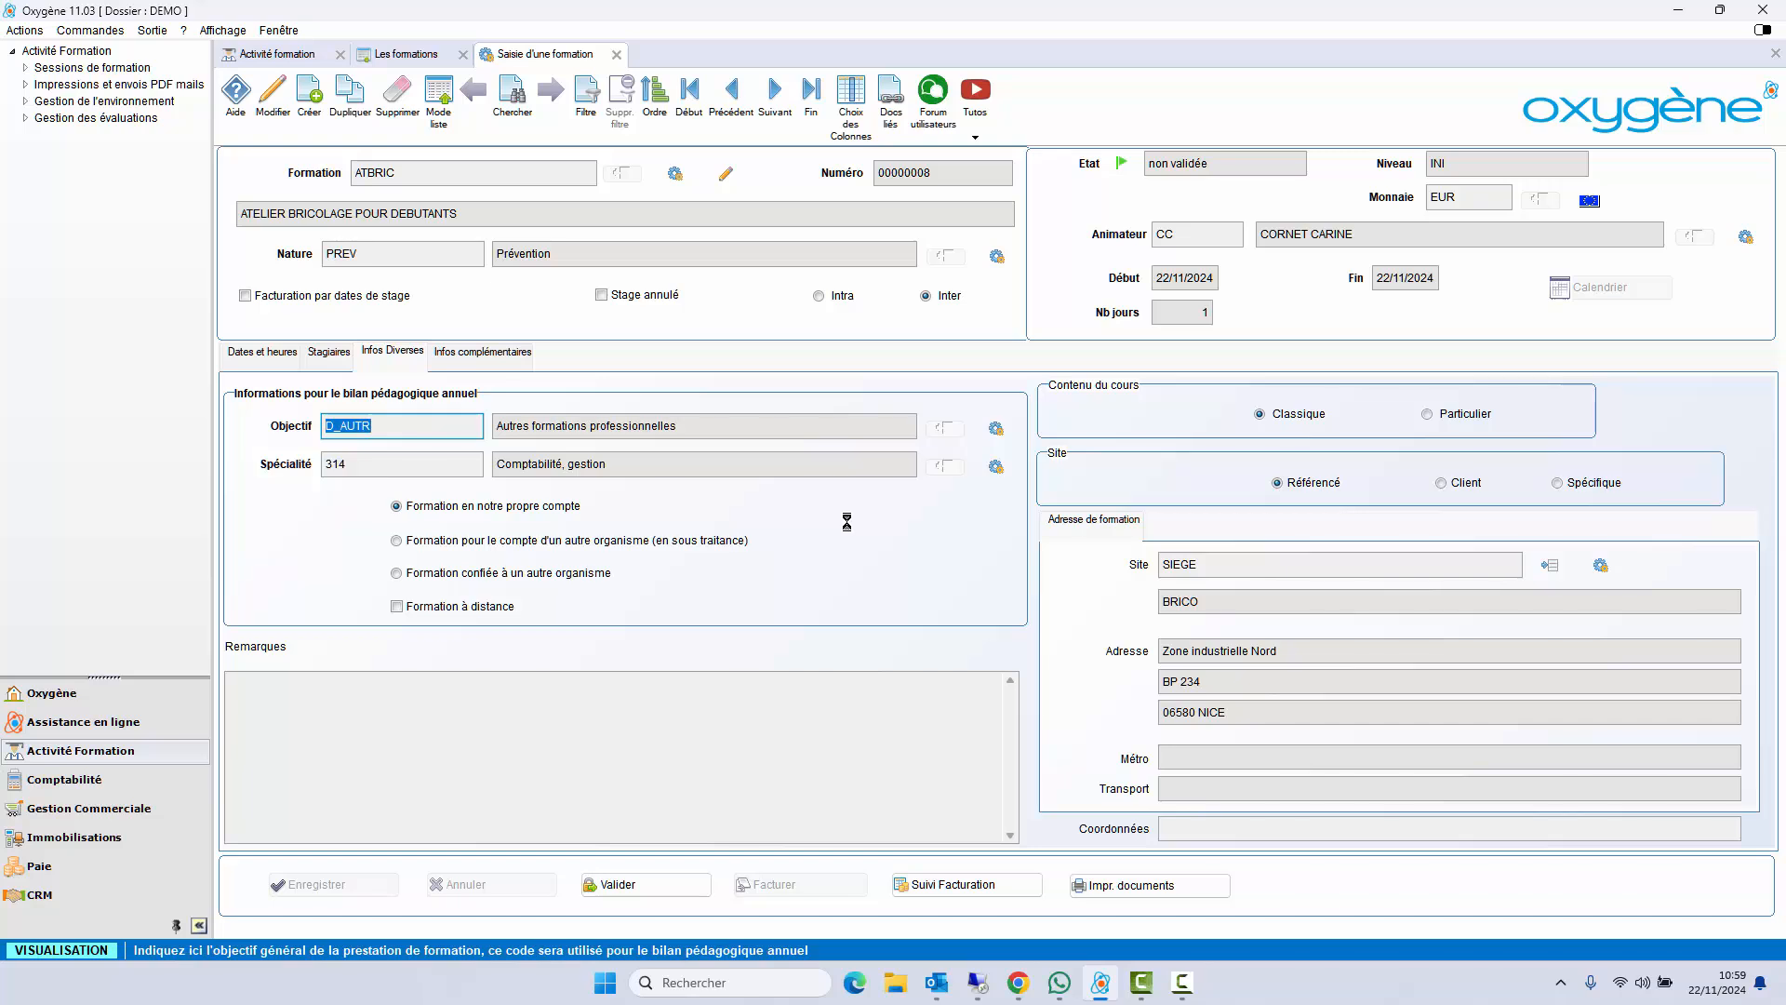
{"action": "left_click", "coordinate": [616, 55]}
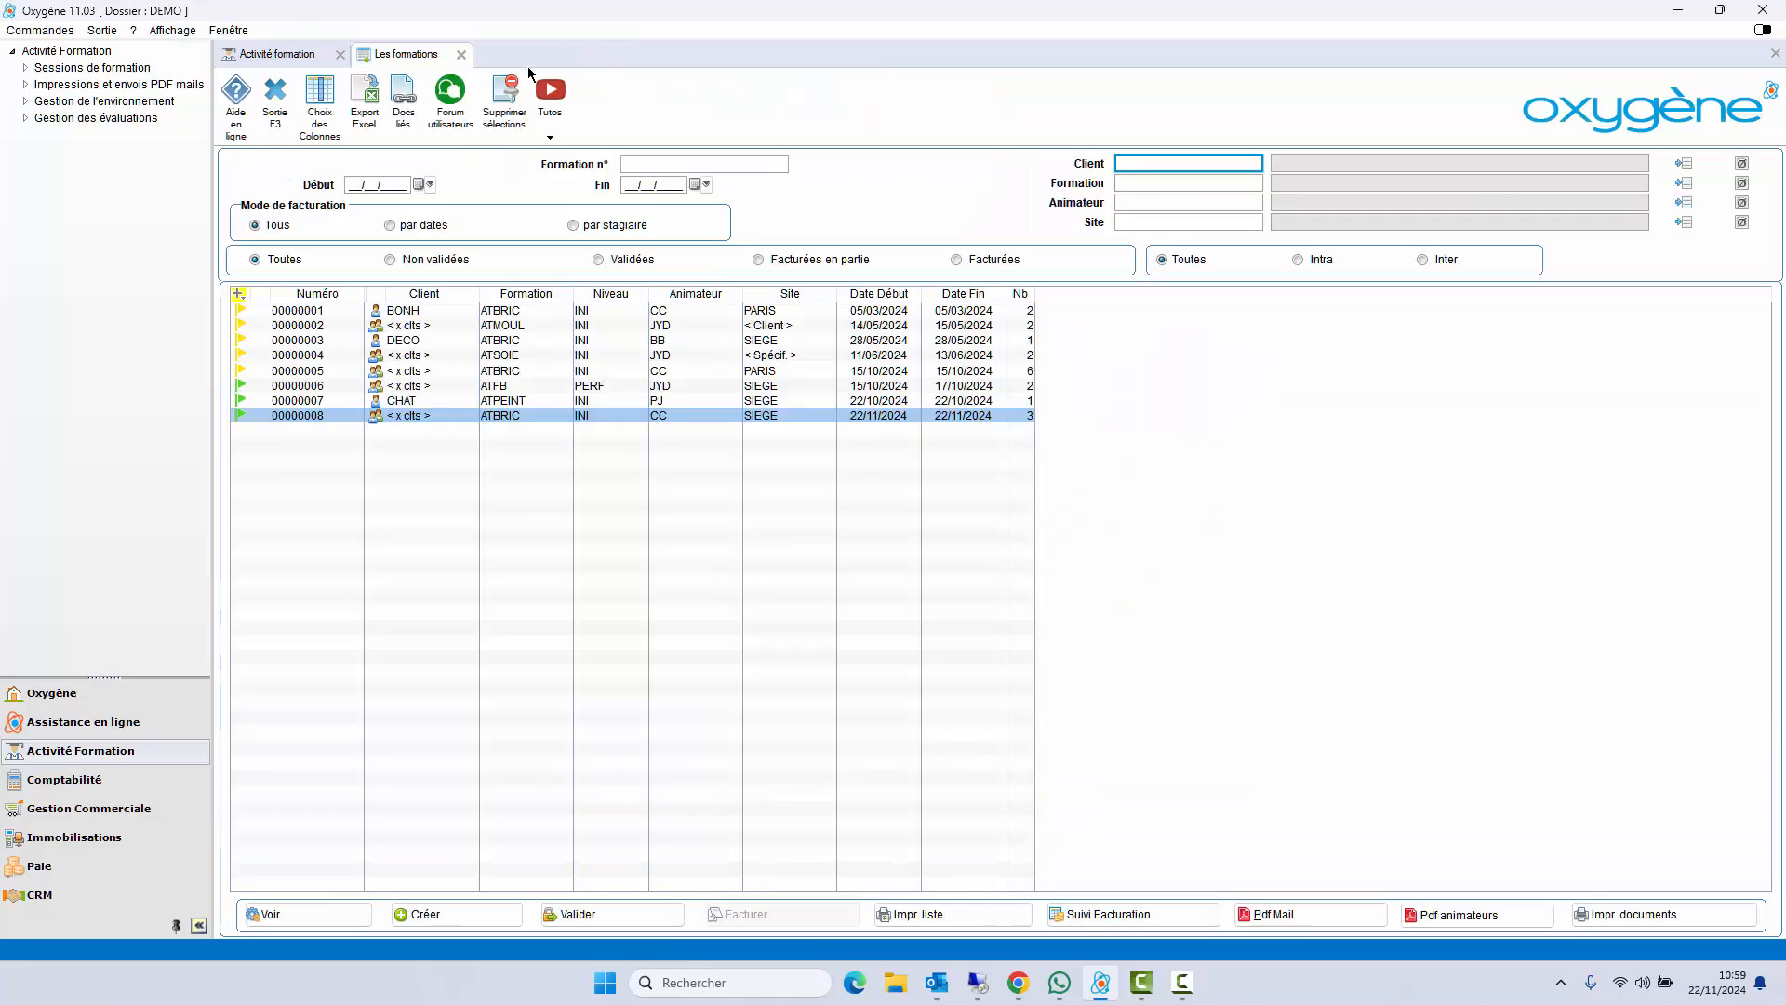
{"action": "left_click", "coordinate": [460, 54]}
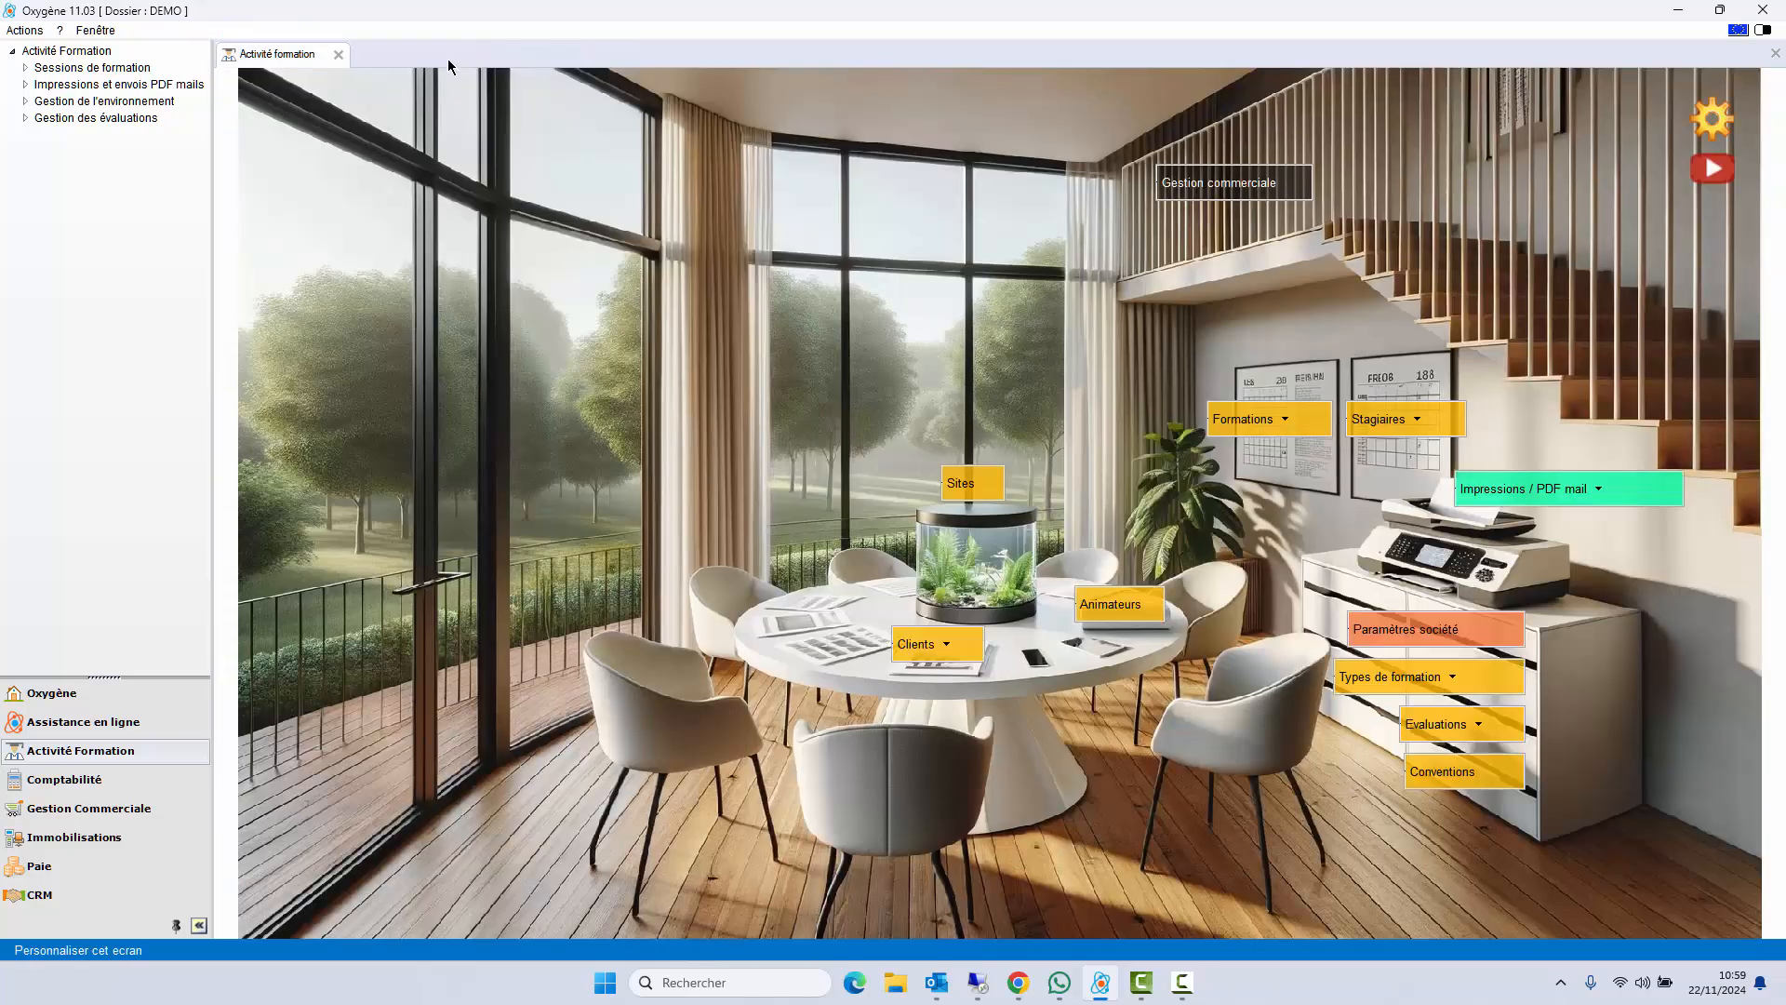
- Open the printing of administrative documents for training sessions
{"action": "left_click", "coordinate": [1521, 492]}
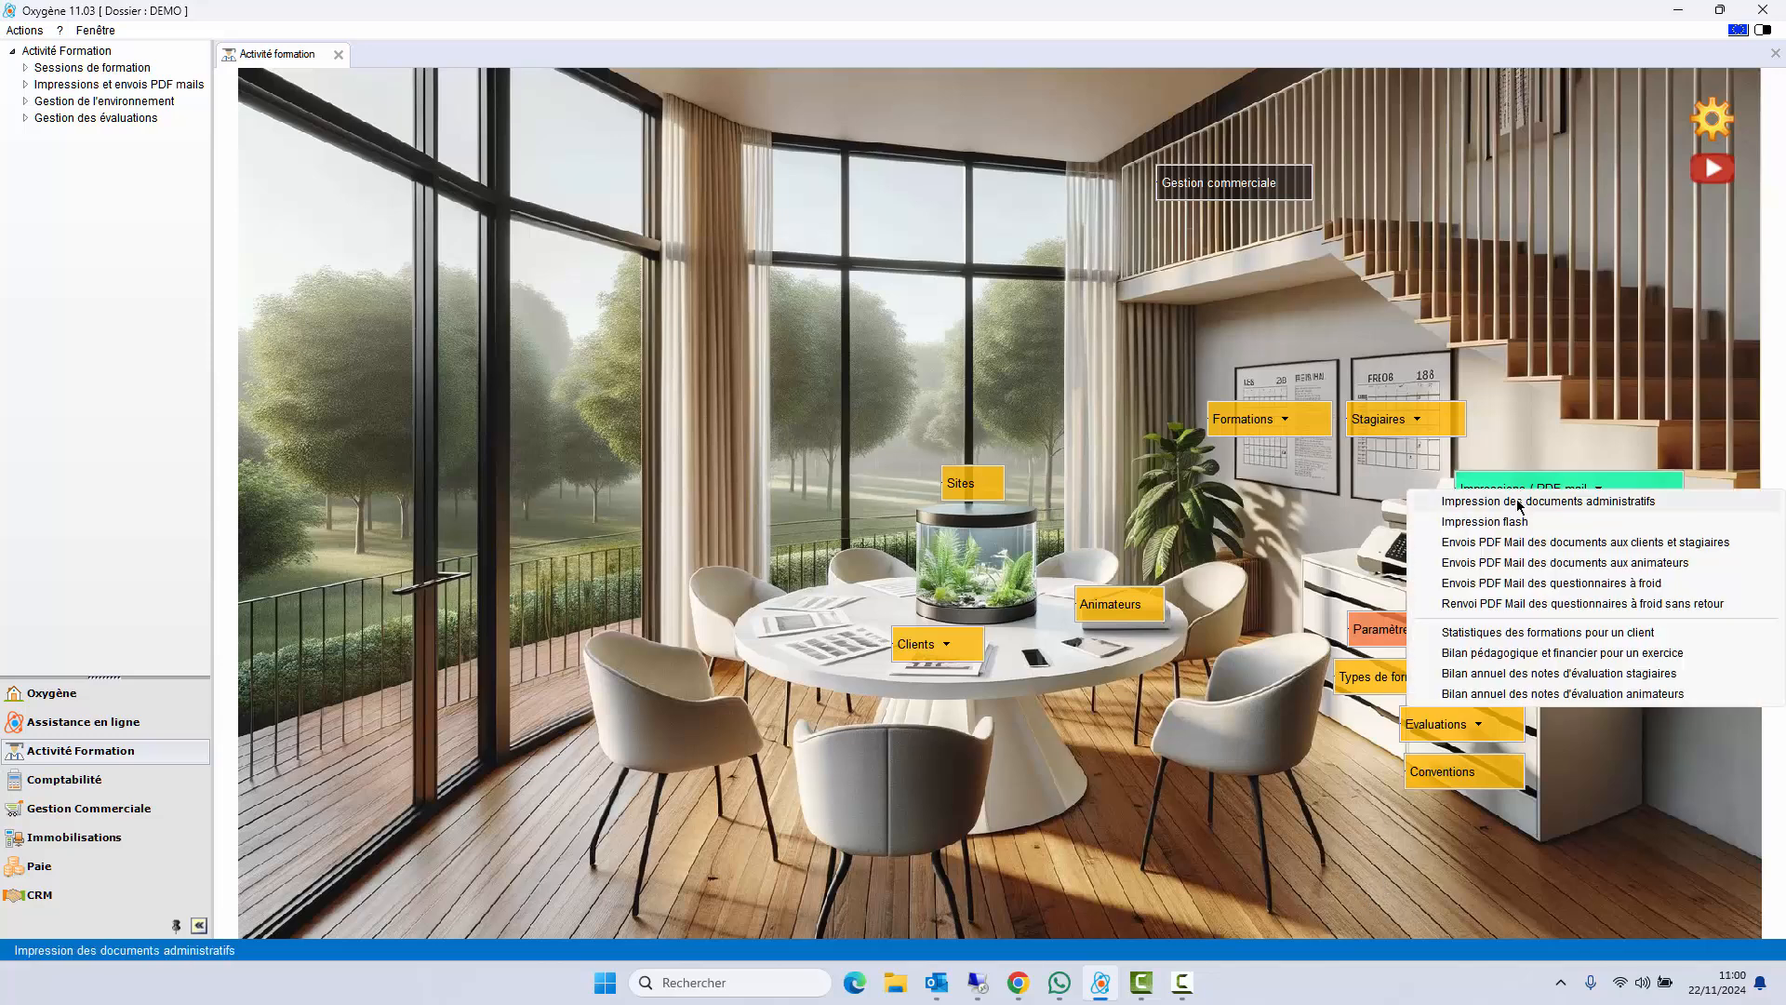
{"action": "left_click", "coordinate": [1519, 504]}
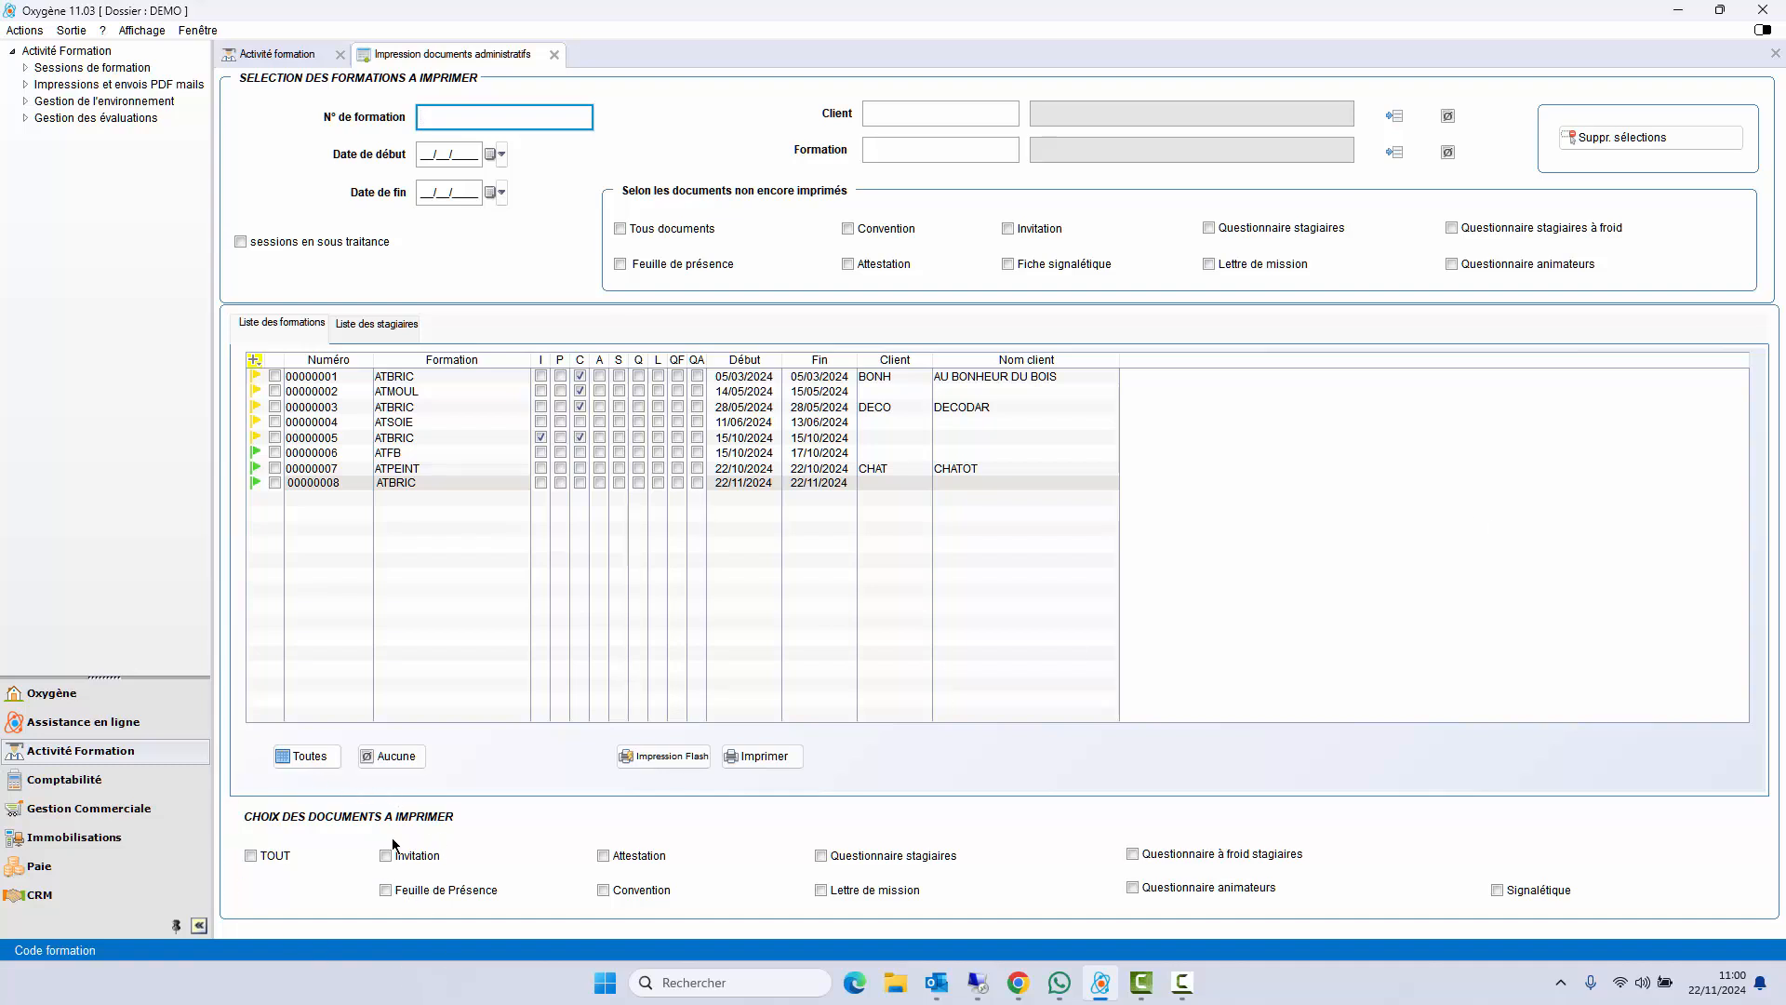
- Select all document types for the ATBRIC session of 22/11/2024, start printing, and accept the Invitation au stage and Feuille de présence layouts
{"action": "left_click", "coordinate": [253, 856]}
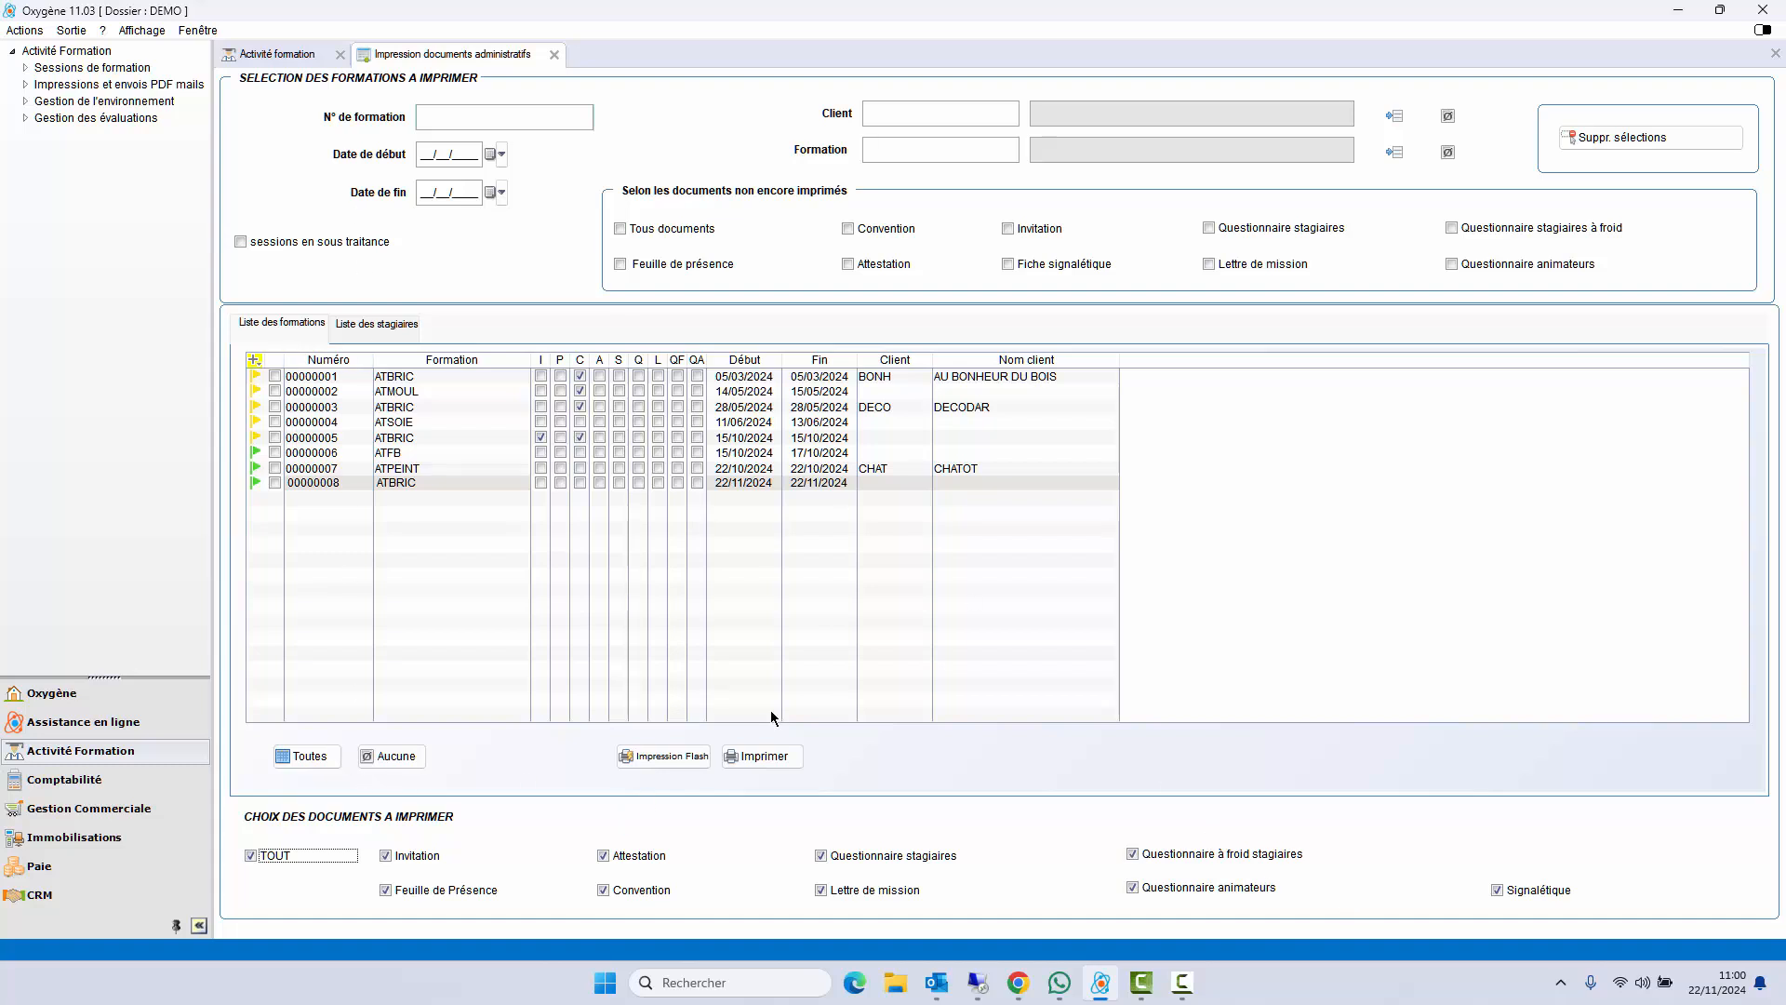
{"action": "left_click", "coordinate": [275, 483]}
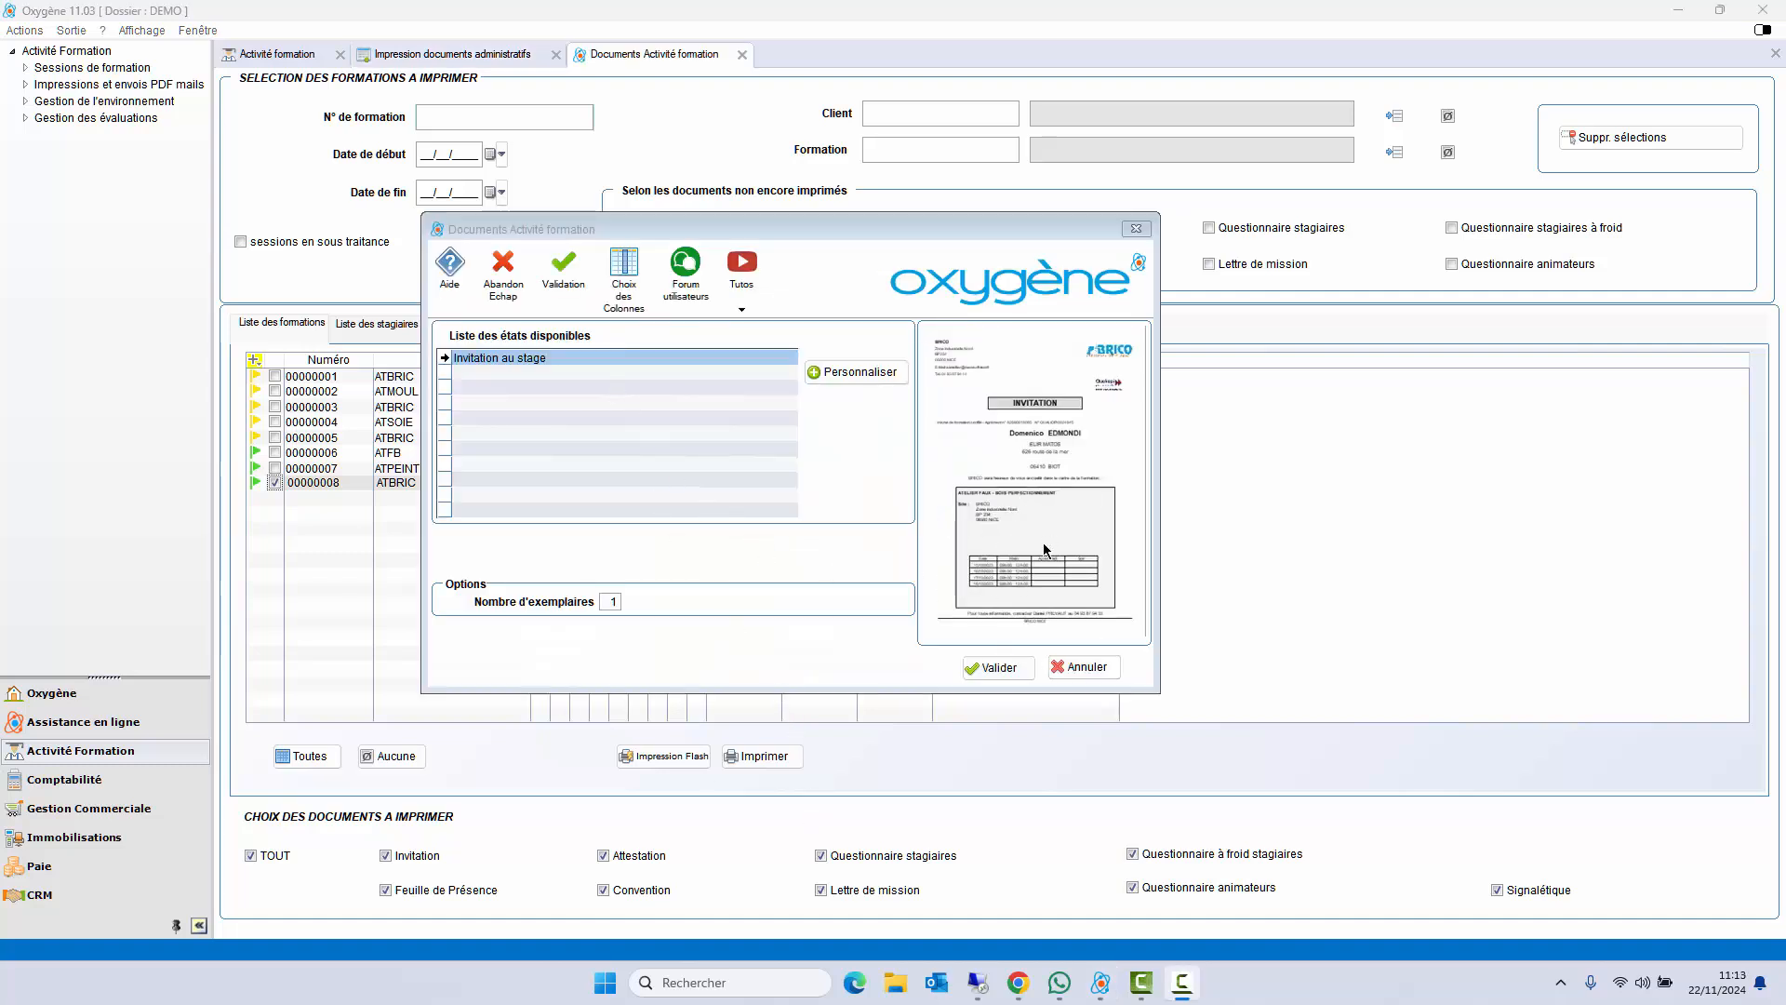
{"action": "left_click", "coordinate": [1005, 667]}
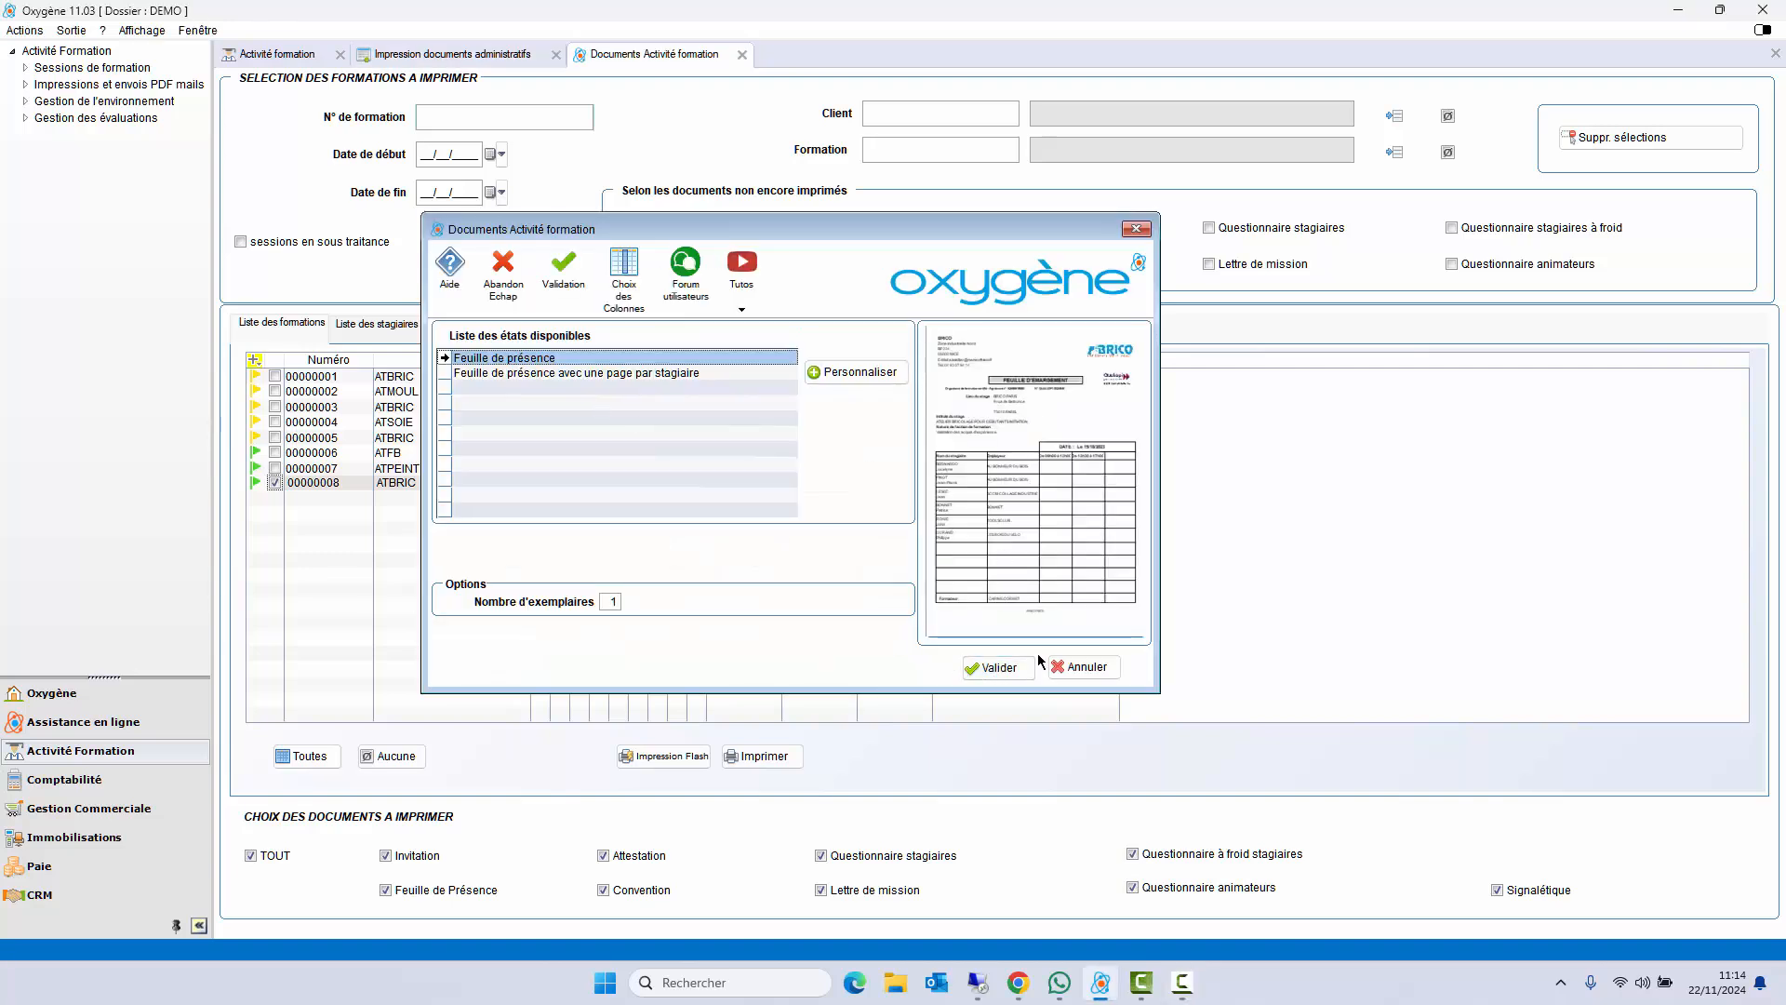
{"action": "left_click", "coordinate": [1012, 672]}
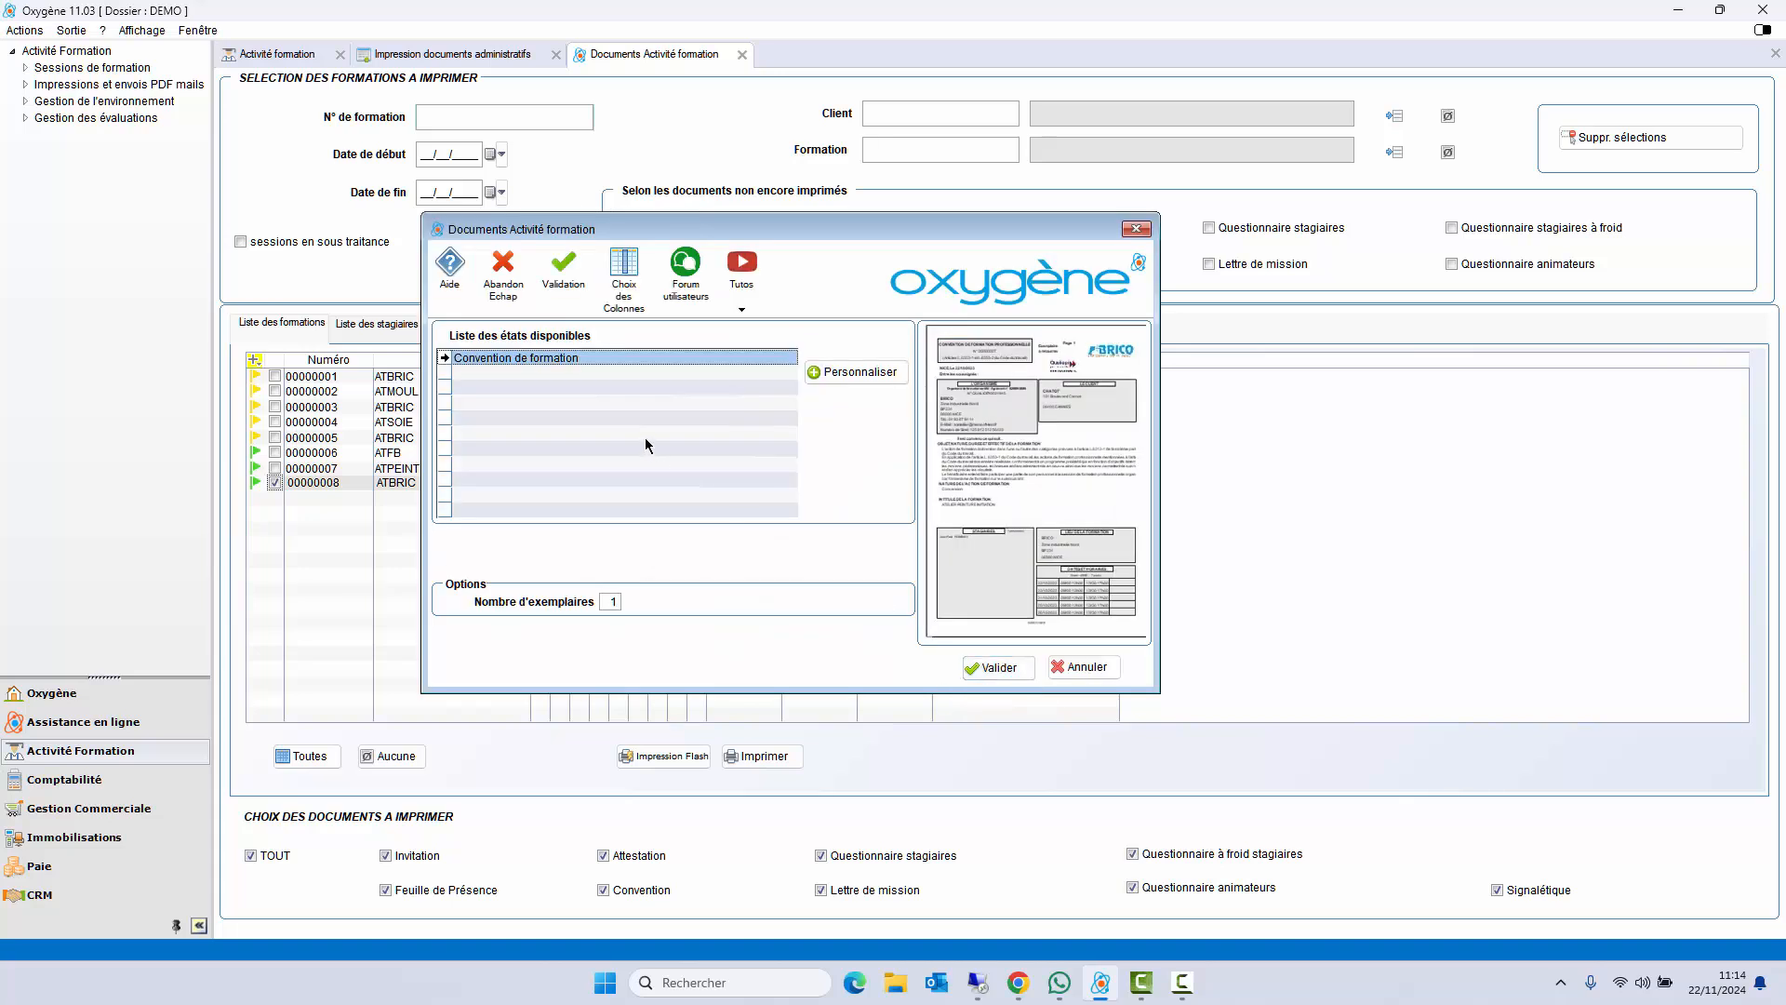
- Retrieve the standard Convention de formation layout in the customization assistant and open it for modification
{"action": "left_click", "coordinate": [857, 372]}
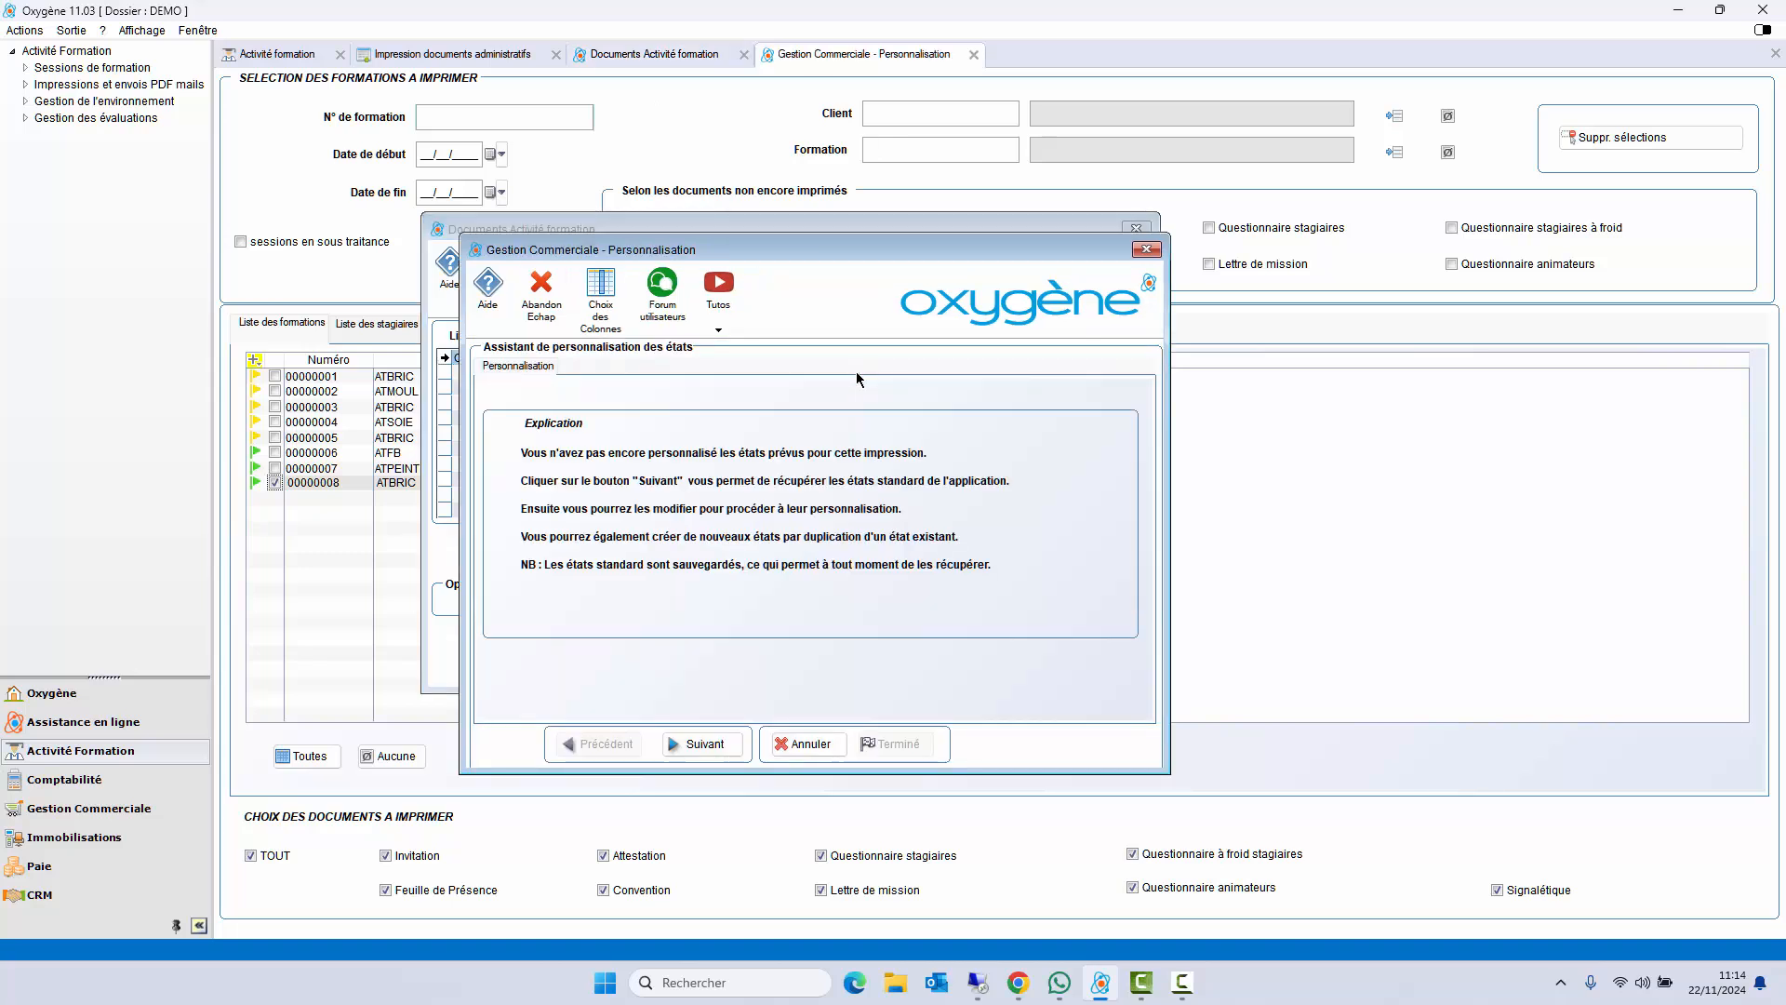
{"action": "left_click", "coordinate": [726, 743]}
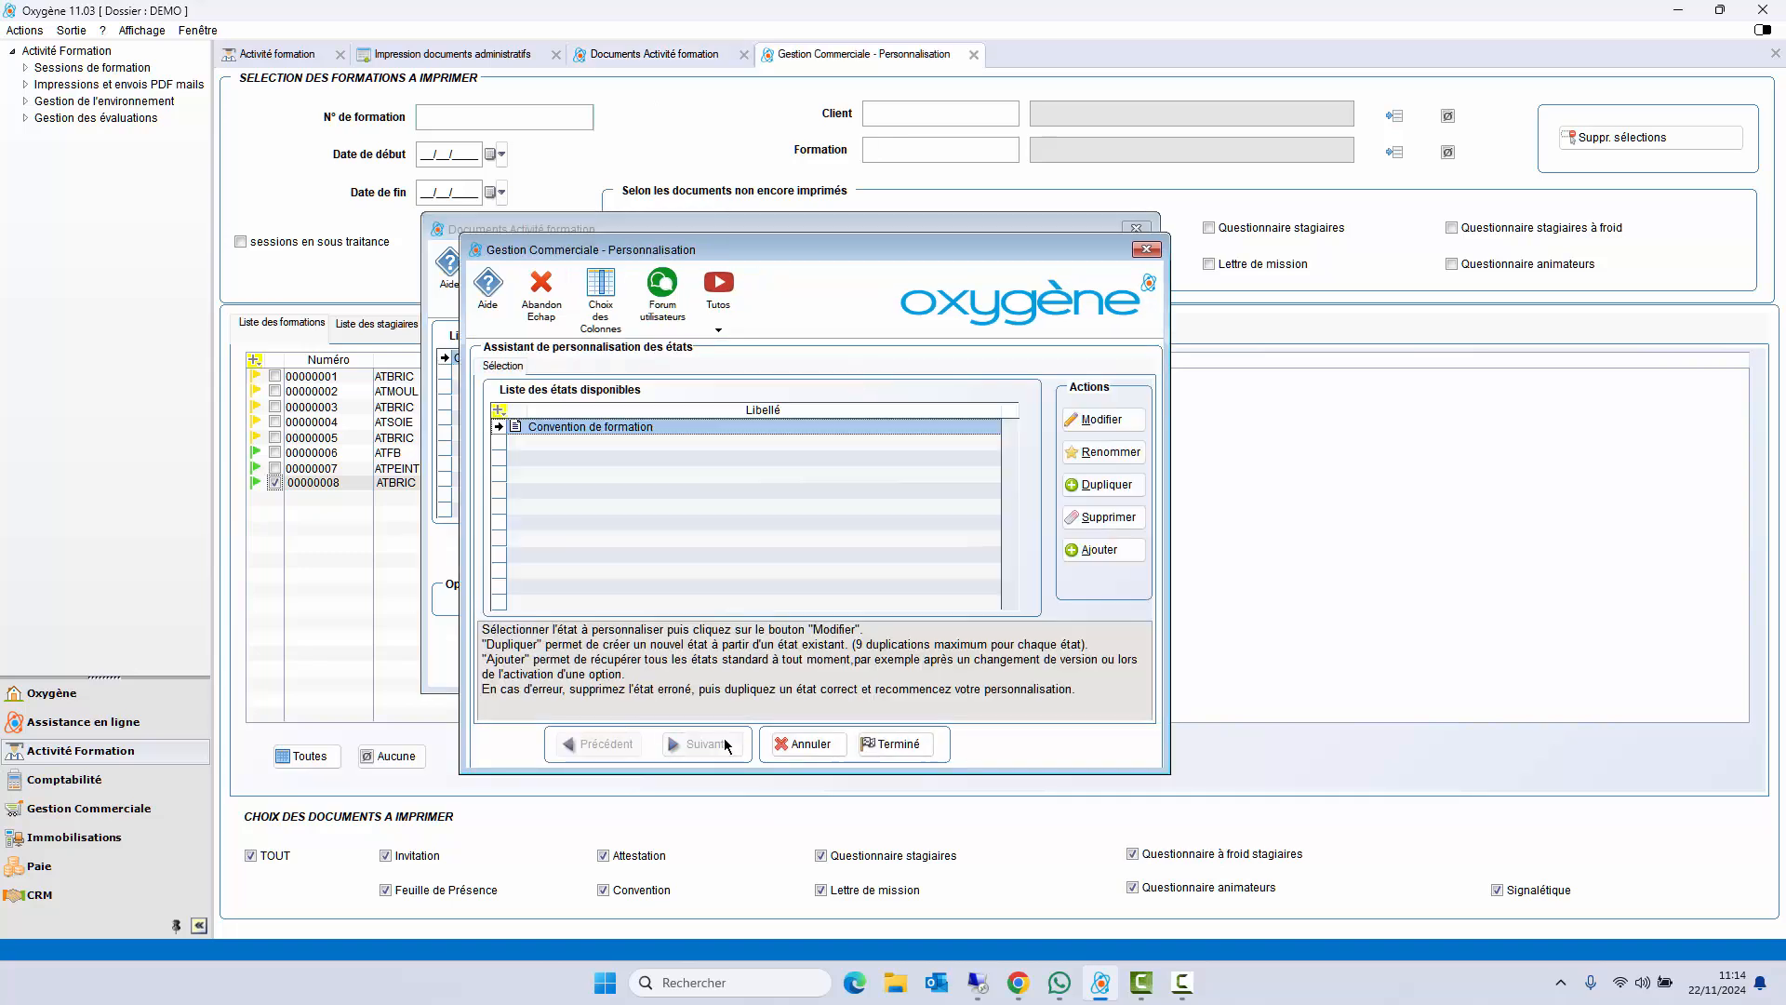
{"action": "left_click", "coordinate": [1097, 422]}
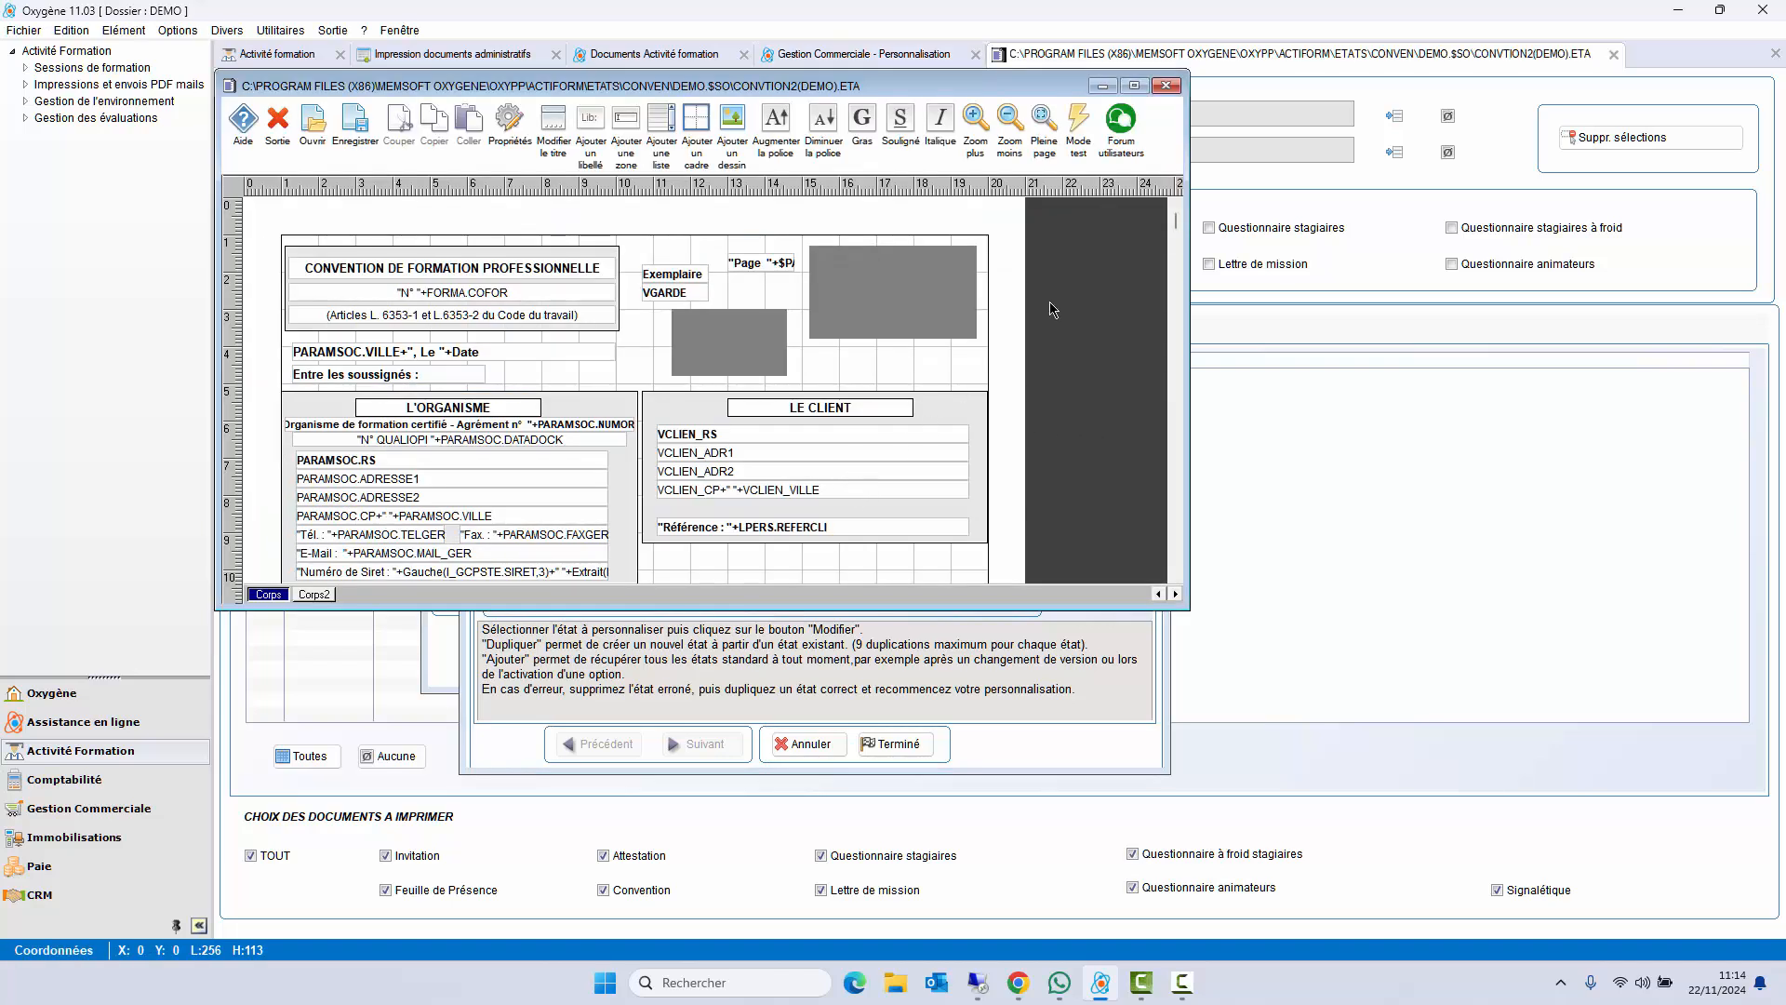
- Try moving the agreement's logo block, select lines of its legal text, and leave the customization without saving the changes
{"action": "left_click_drag", "start_coordinate": [1175, 225], "coordinate": [1175, 272]}
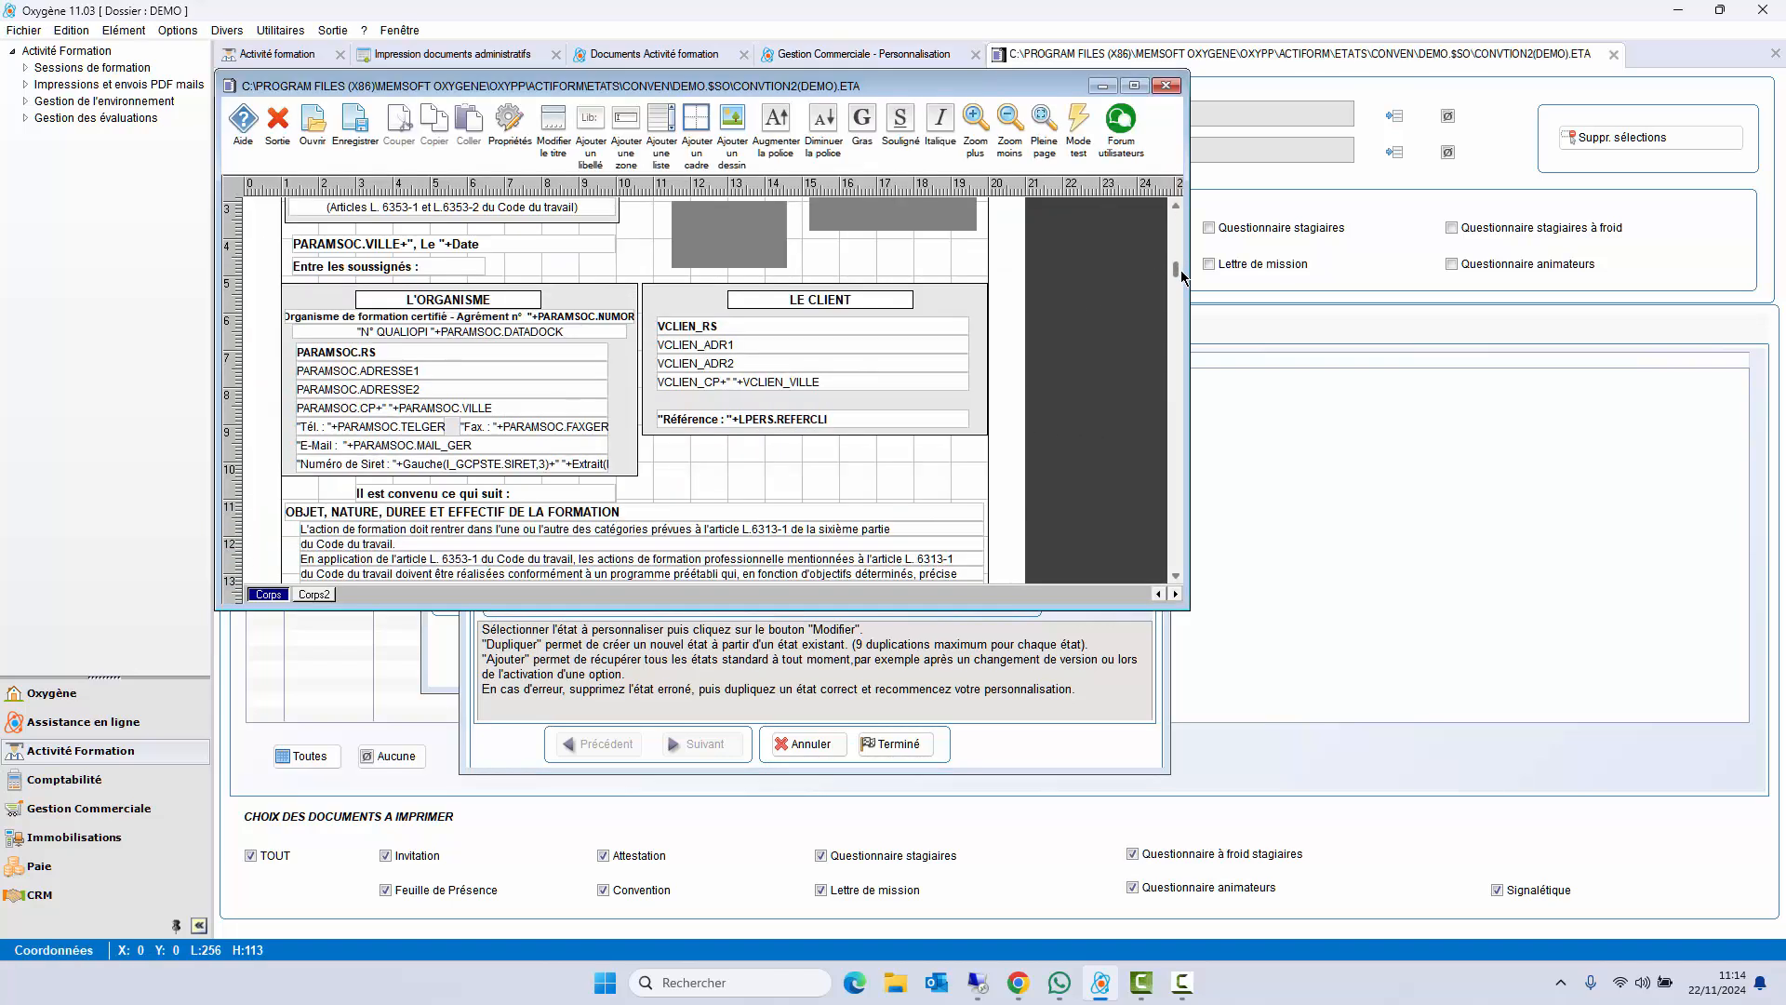
{"action": "left_click_drag", "start_coordinate": [873, 216], "coordinate": [884, 253]}
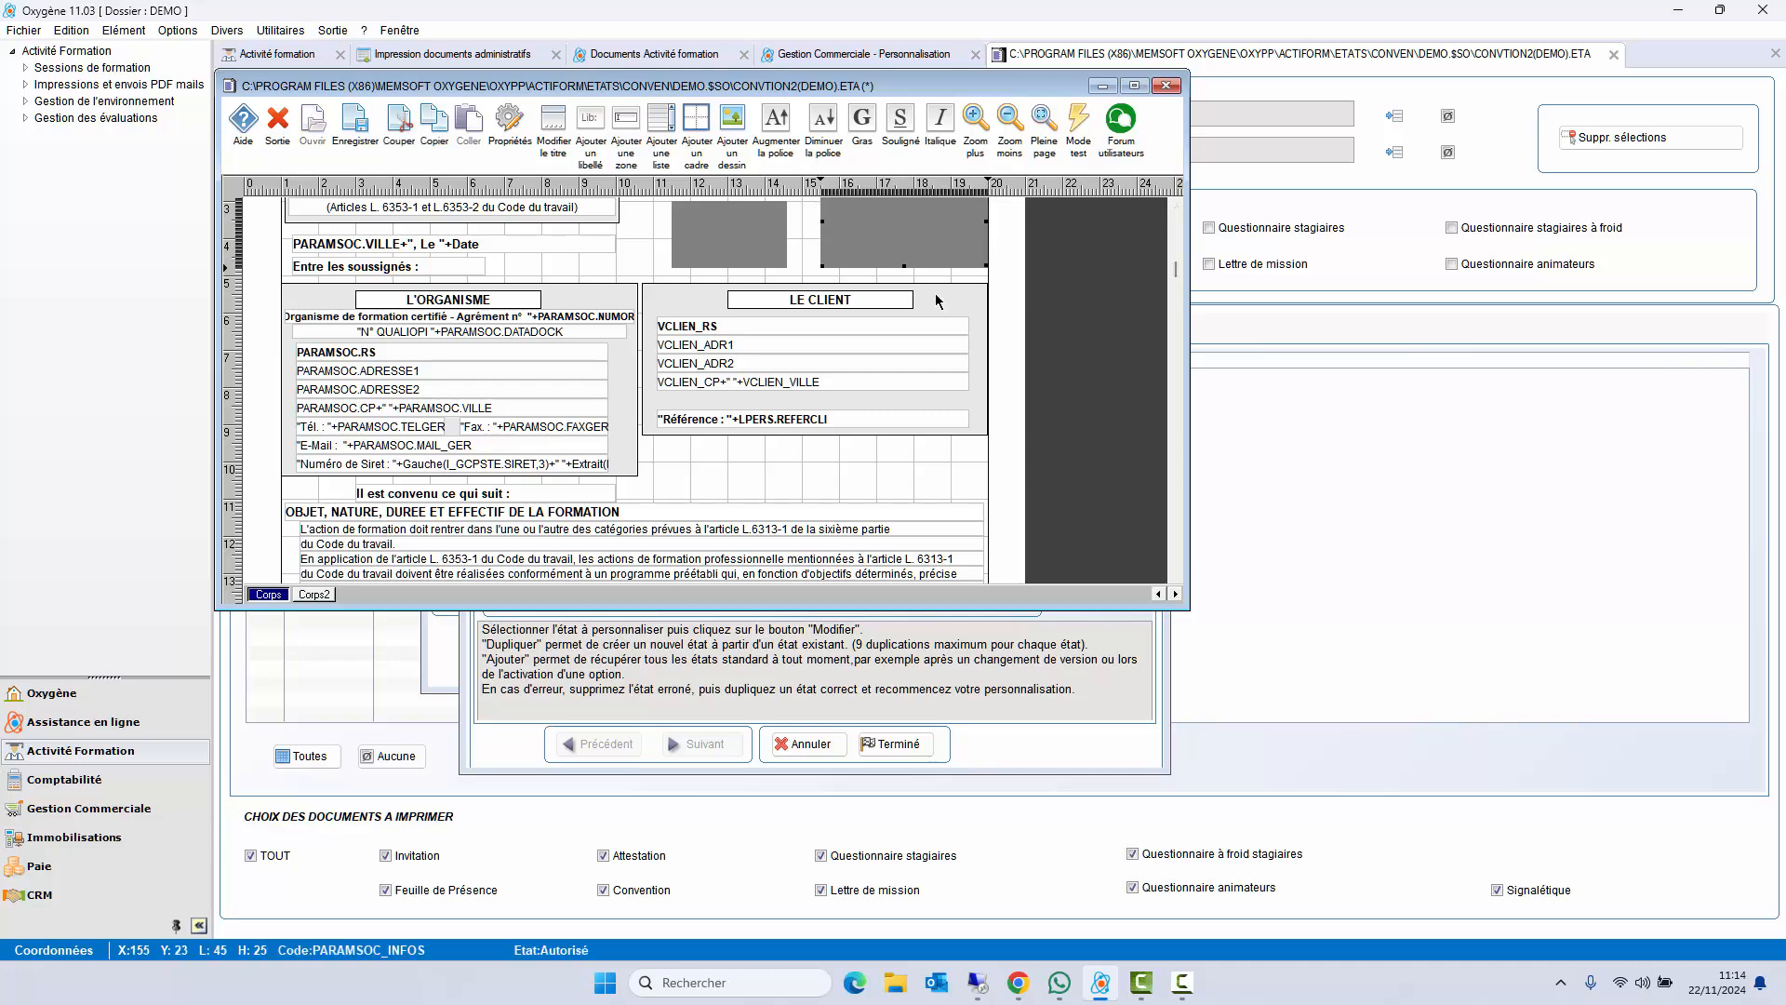
{"action": "left_click_drag", "start_coordinate": [1176, 272], "coordinate": [1177, 328]}
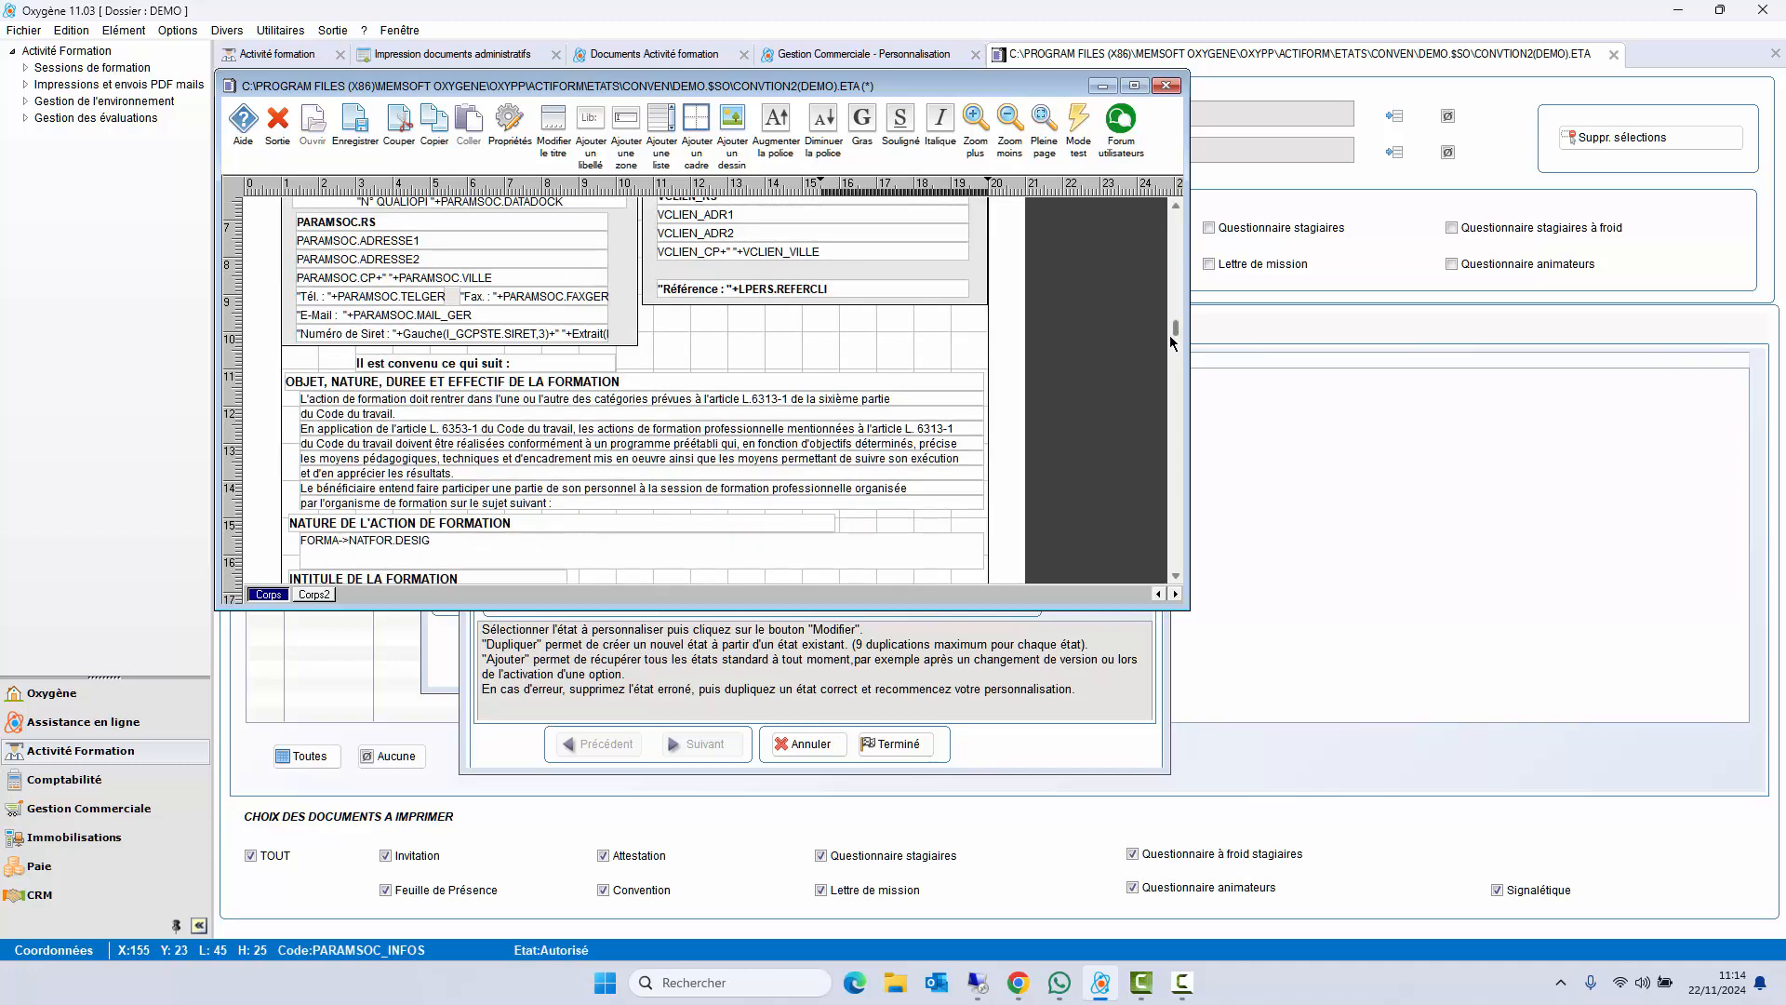
{"action": "left_click", "coordinate": [324, 437]}
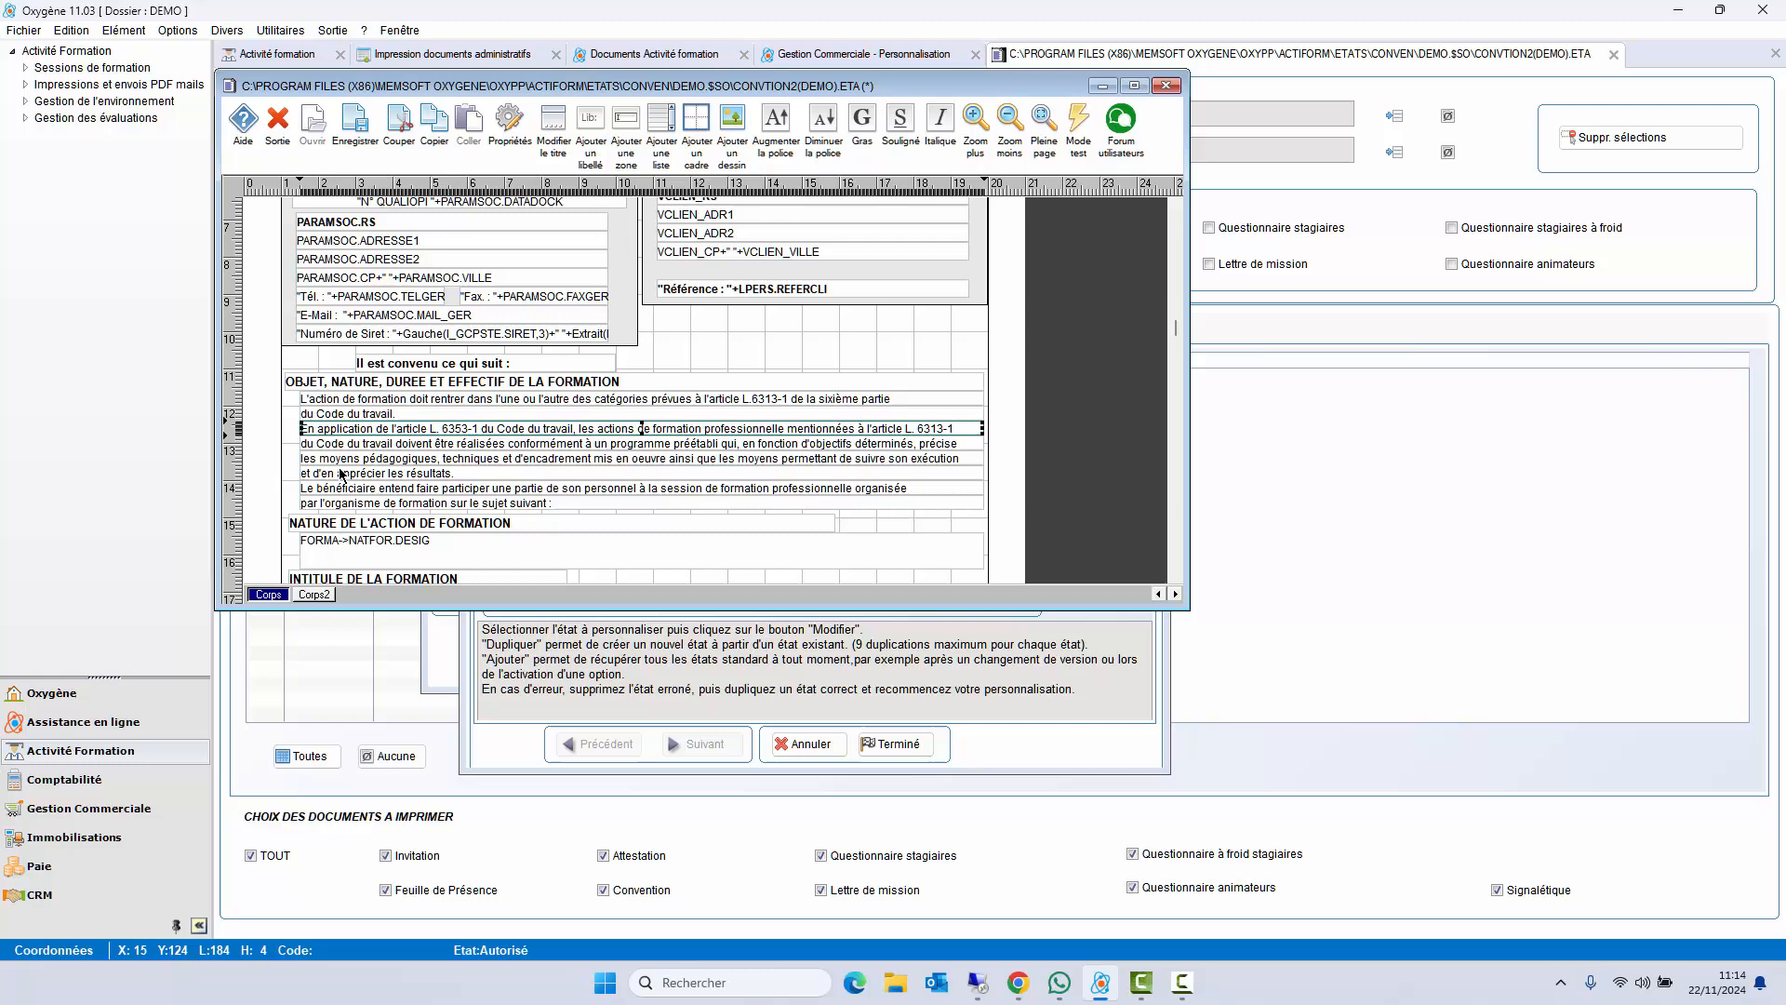
{"action": "left_click", "coordinate": [392, 463]}
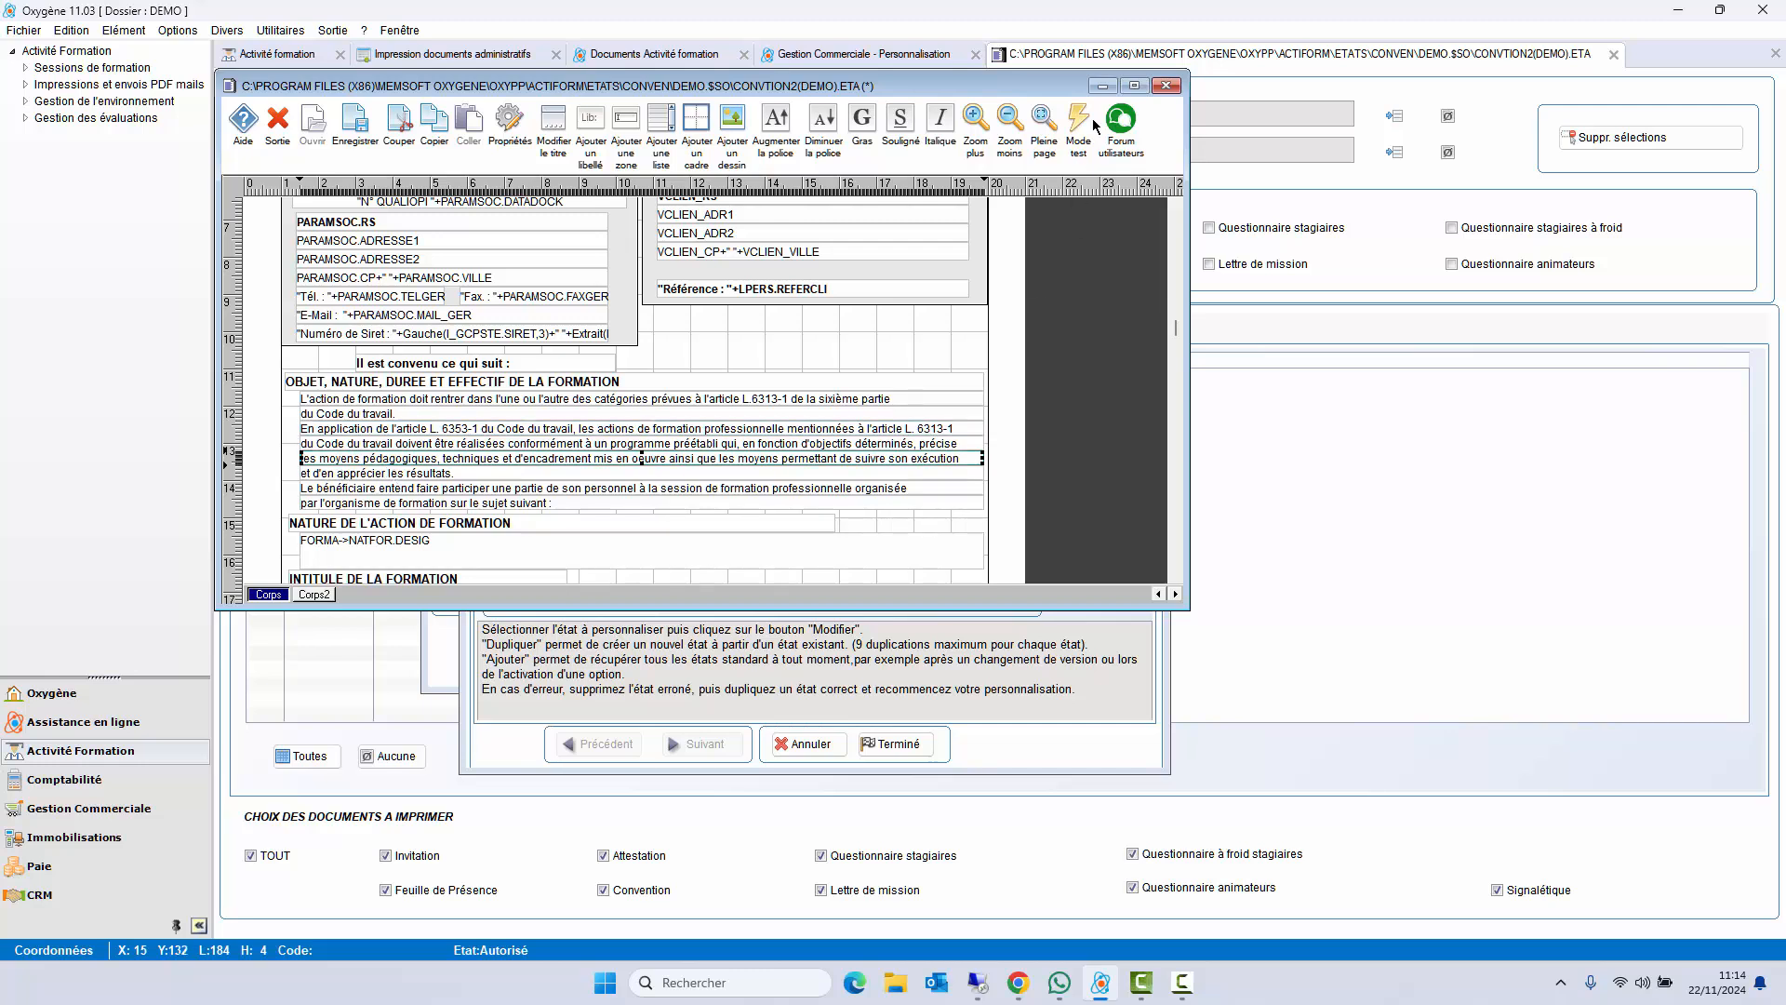
{"action": "left_click", "coordinate": [284, 131]}
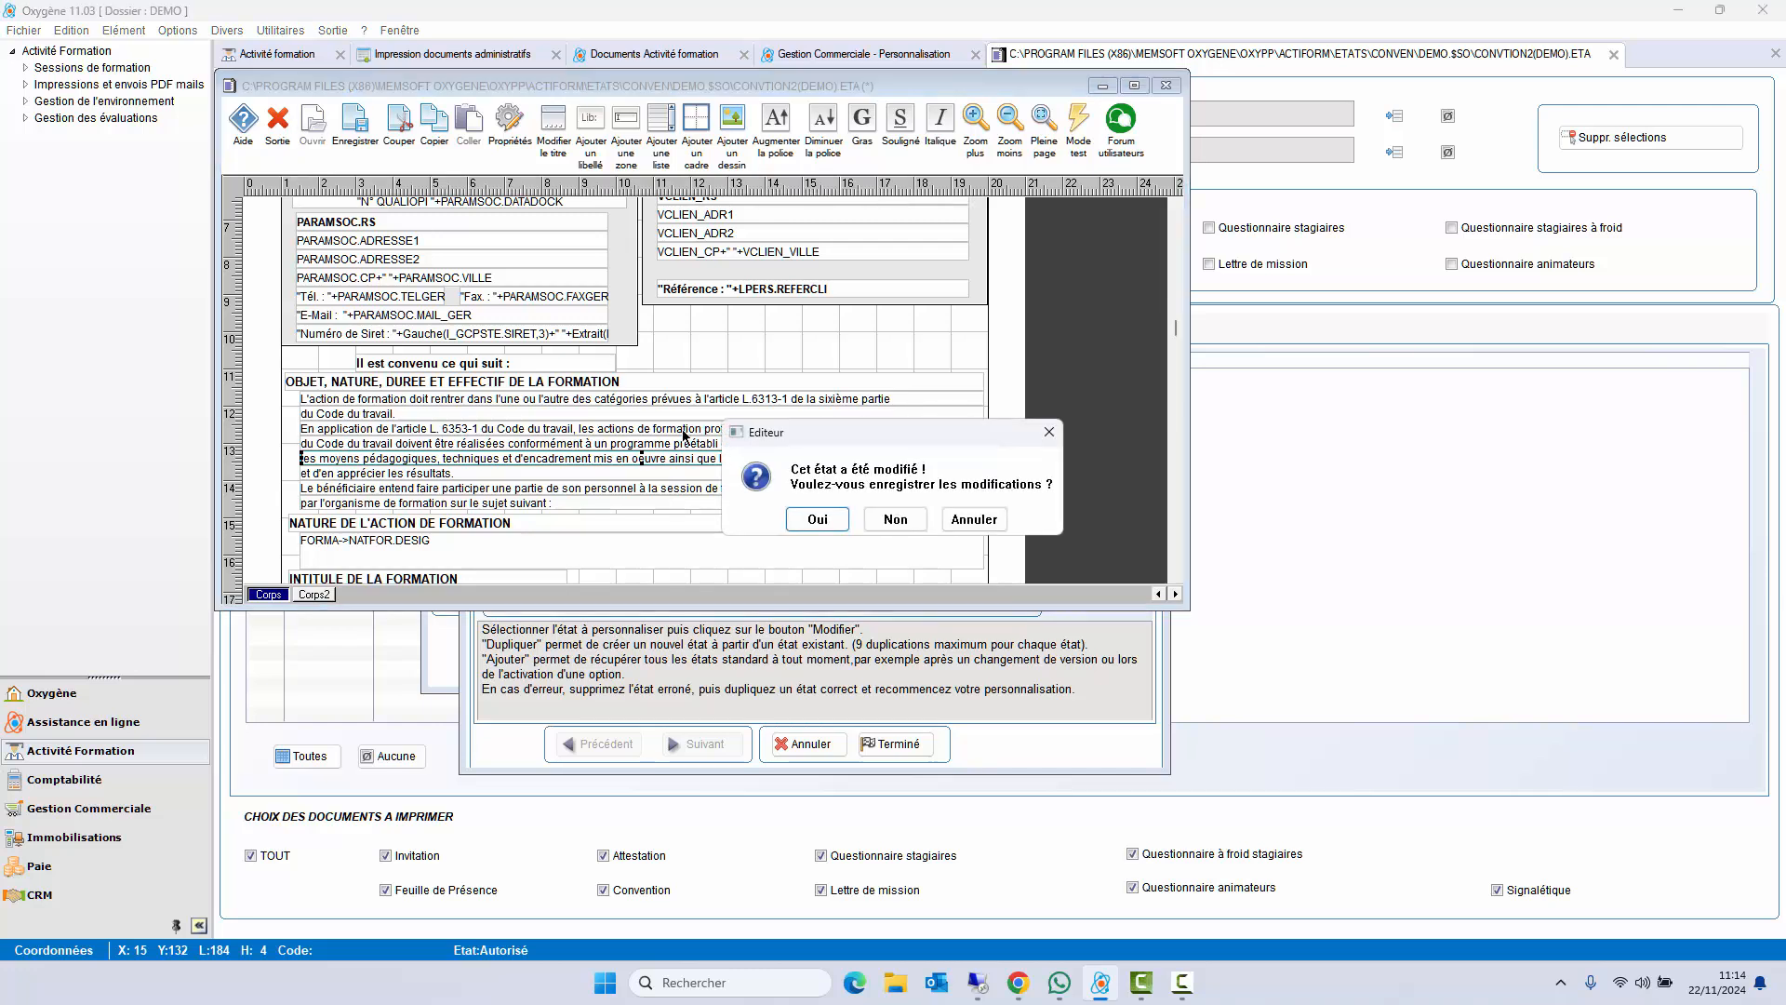
{"action": "left_click", "coordinate": [904, 527]}
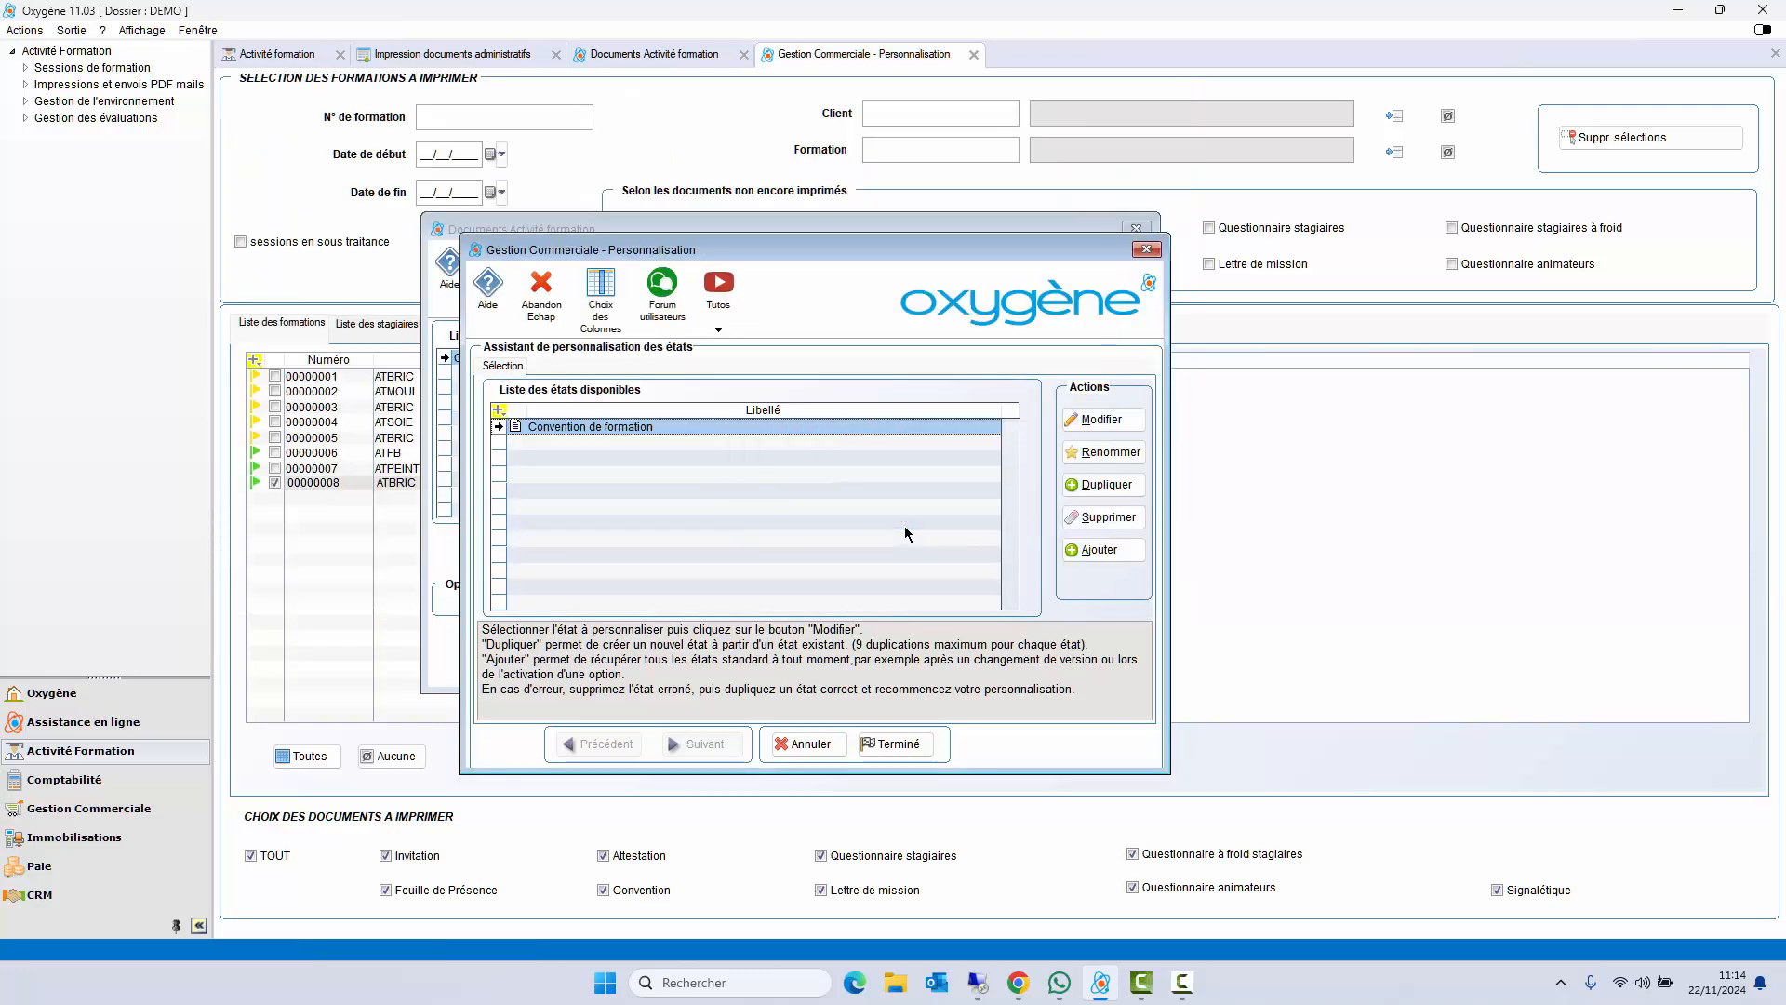
{"action": "left_click", "coordinate": [1146, 249]}
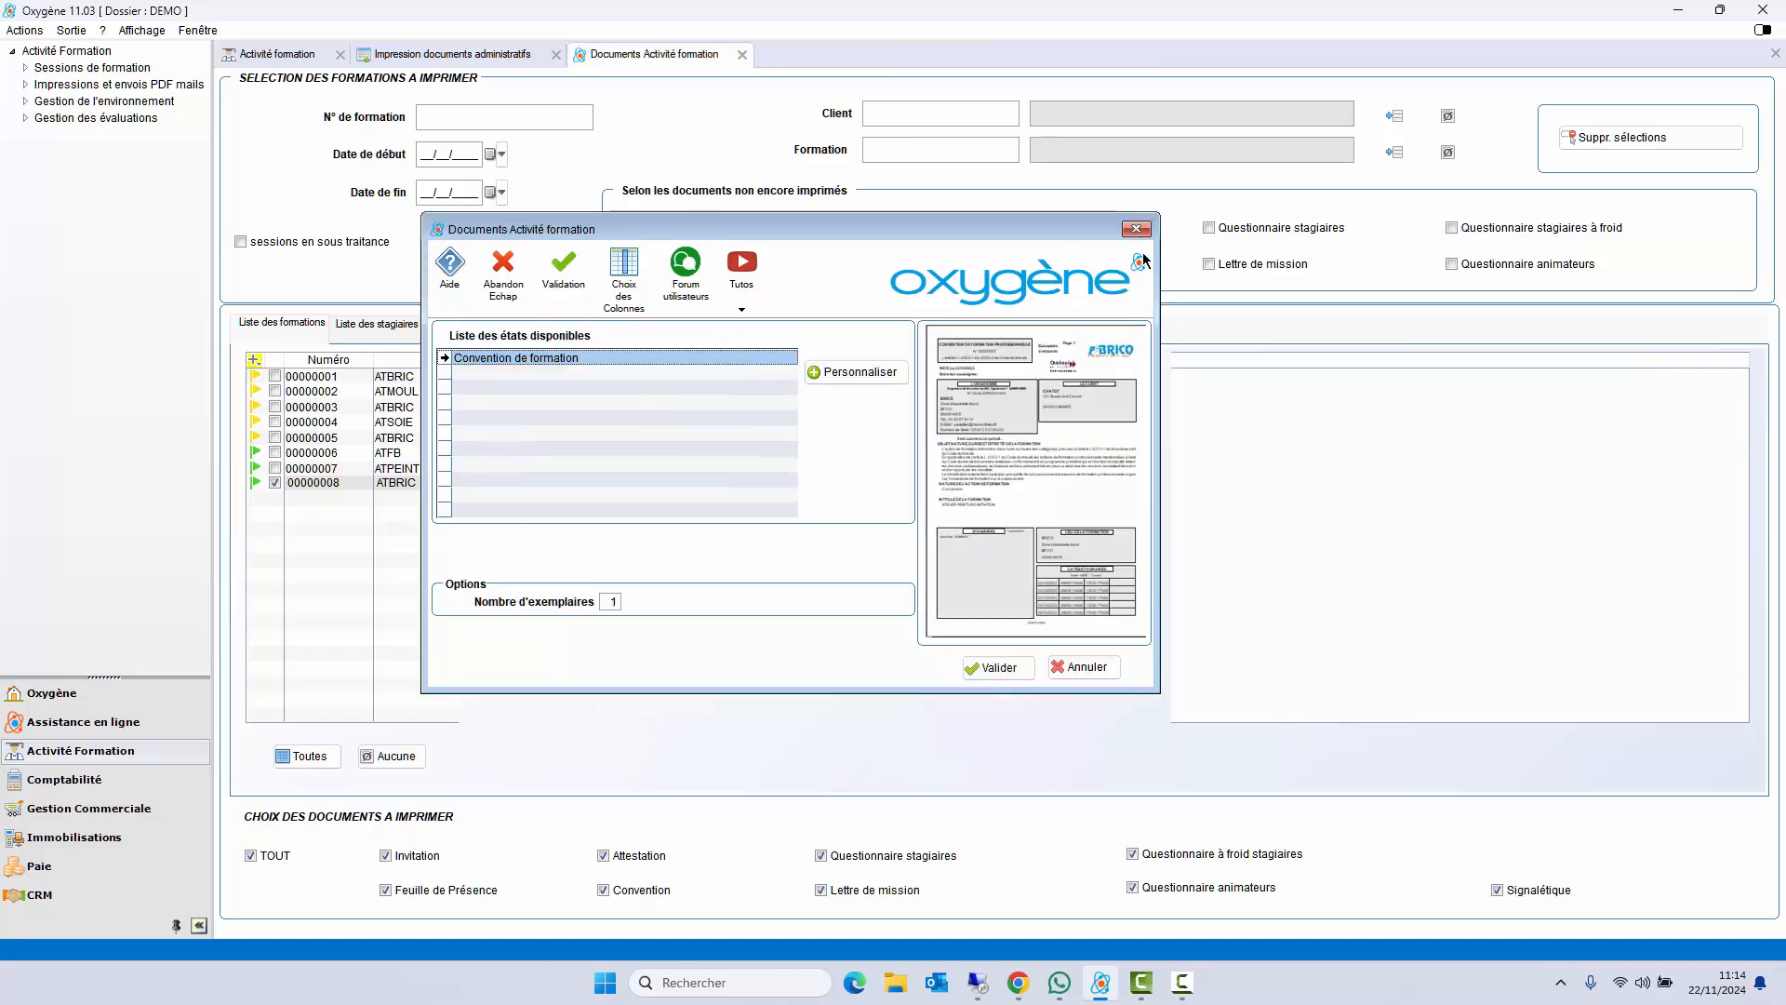
- Accept the default layouts for the agreement, attestation, fiche signalétique, trainee evaluation questionnaires, lettre de mission and trainer questionnaire
{"action": "left_click", "coordinate": [1001, 676]}
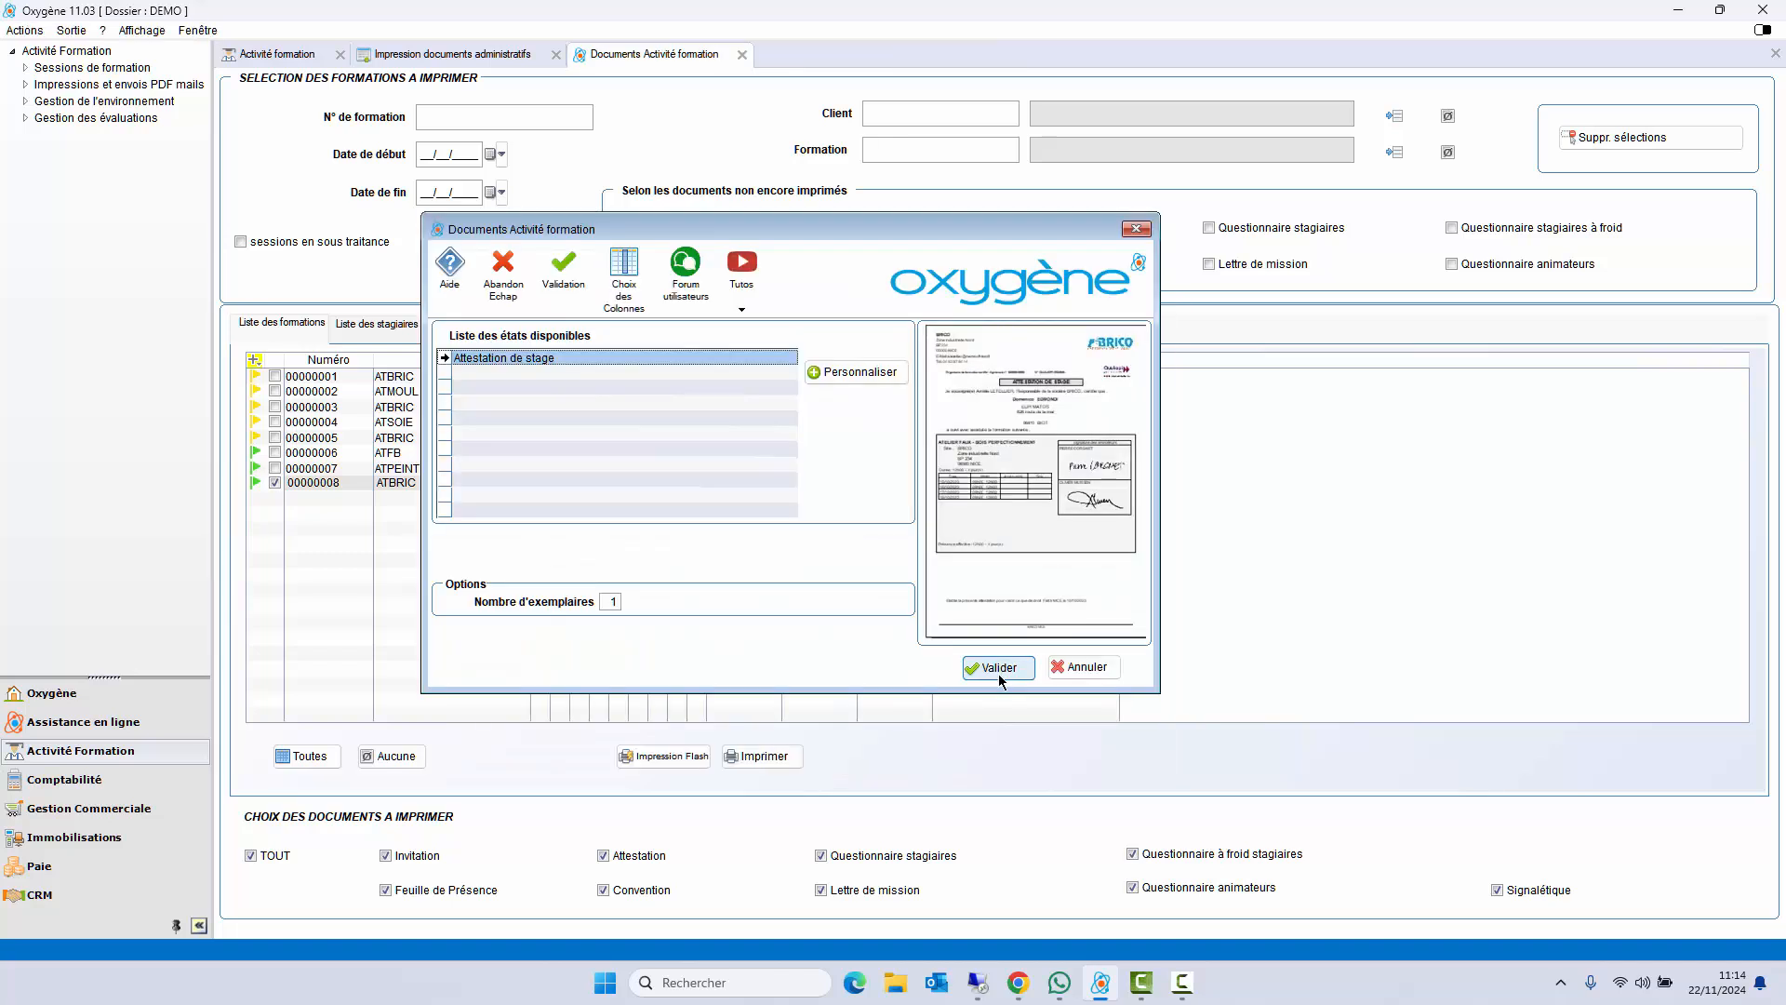
{"action": "left_click", "coordinate": [993, 670]}
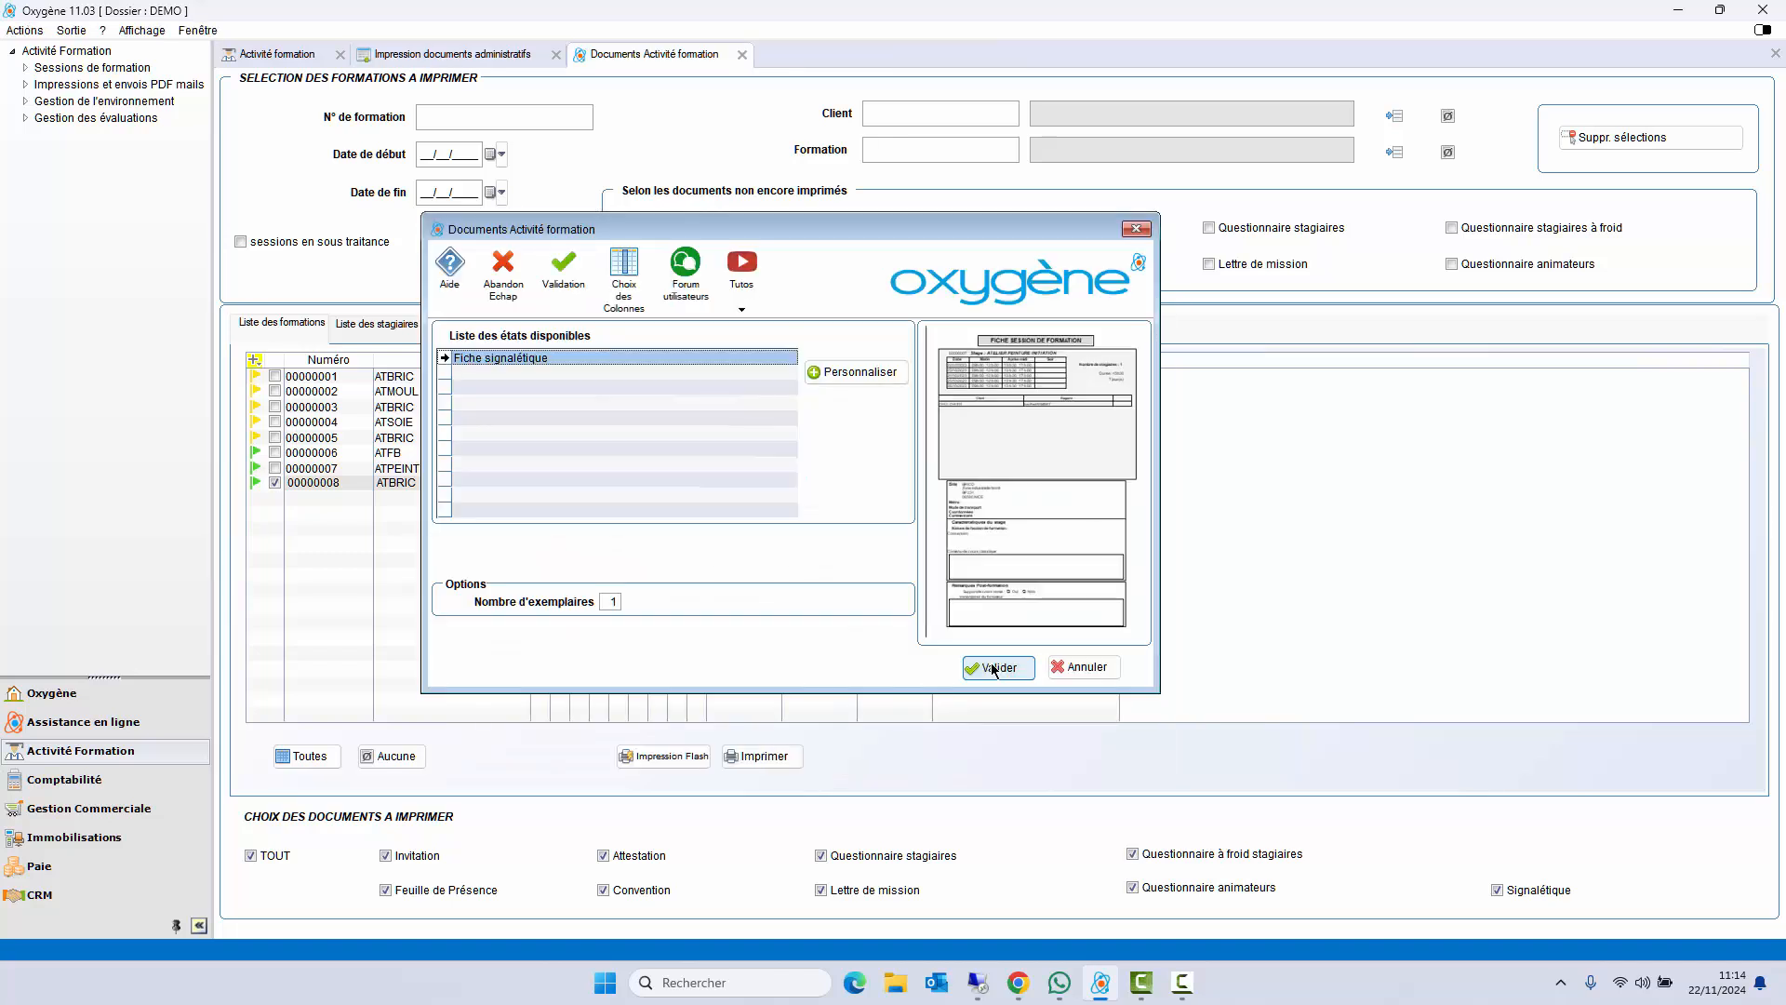
{"action": "left_click", "coordinate": [994, 667]}
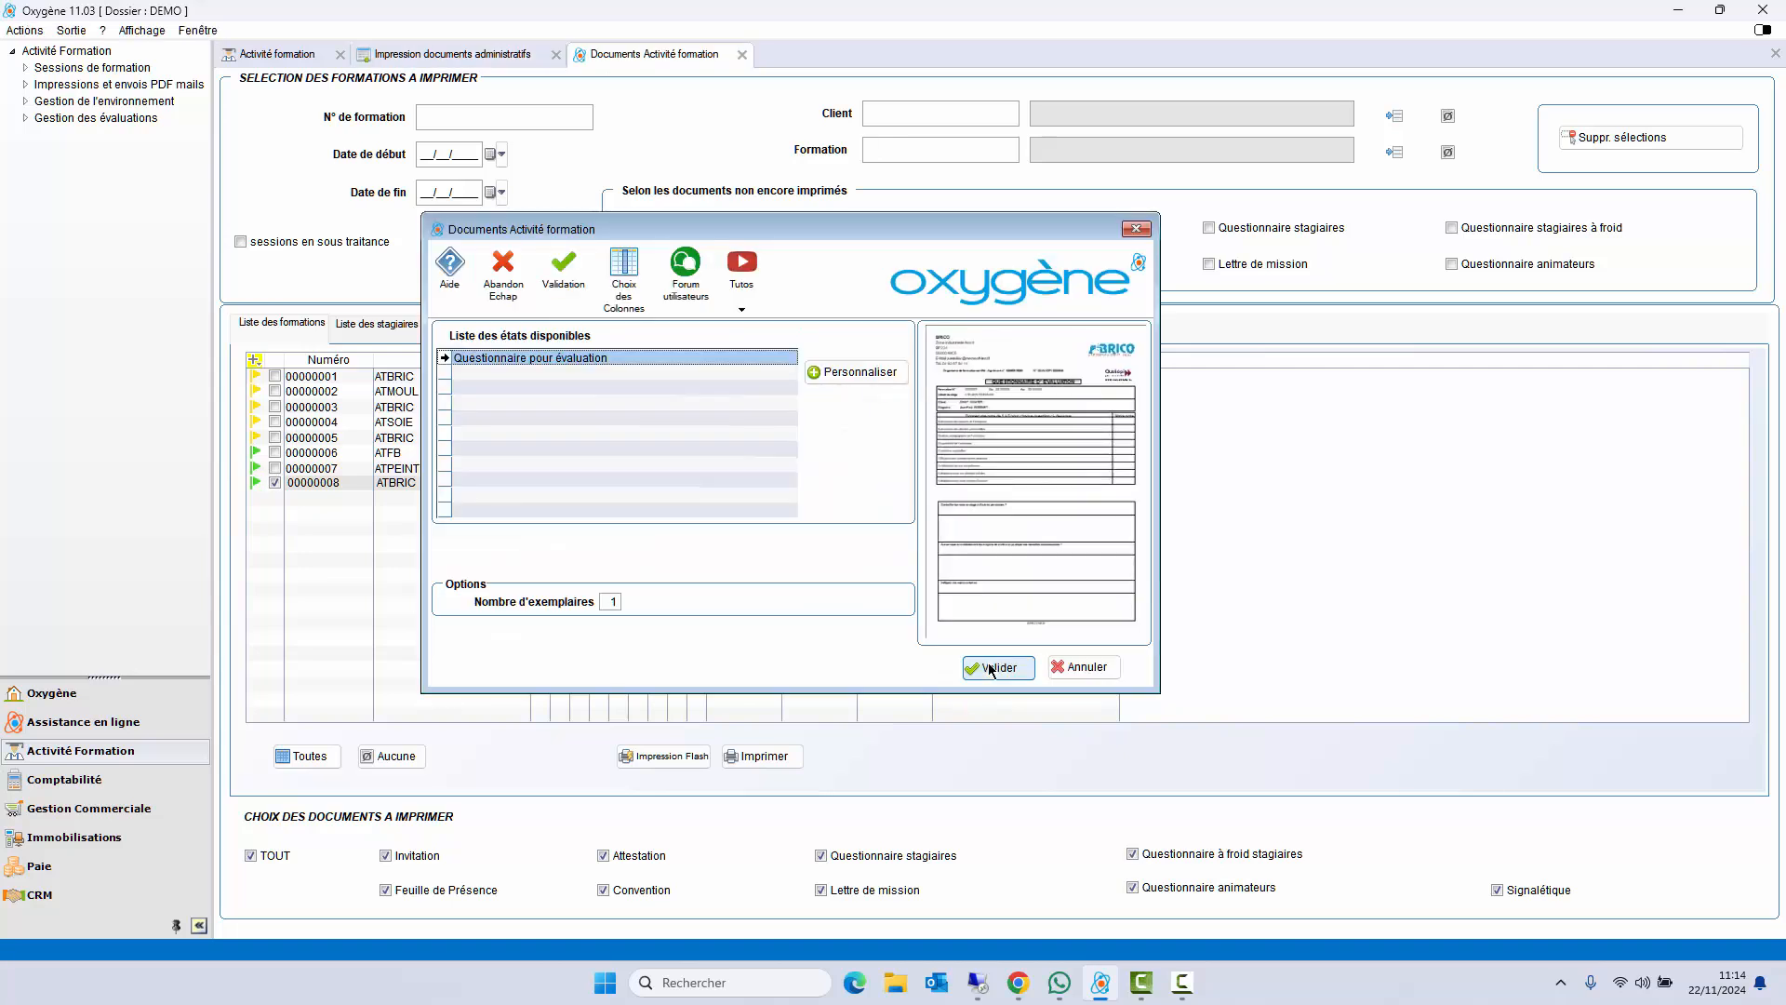
{"action": "left_click", "coordinate": [993, 668]}
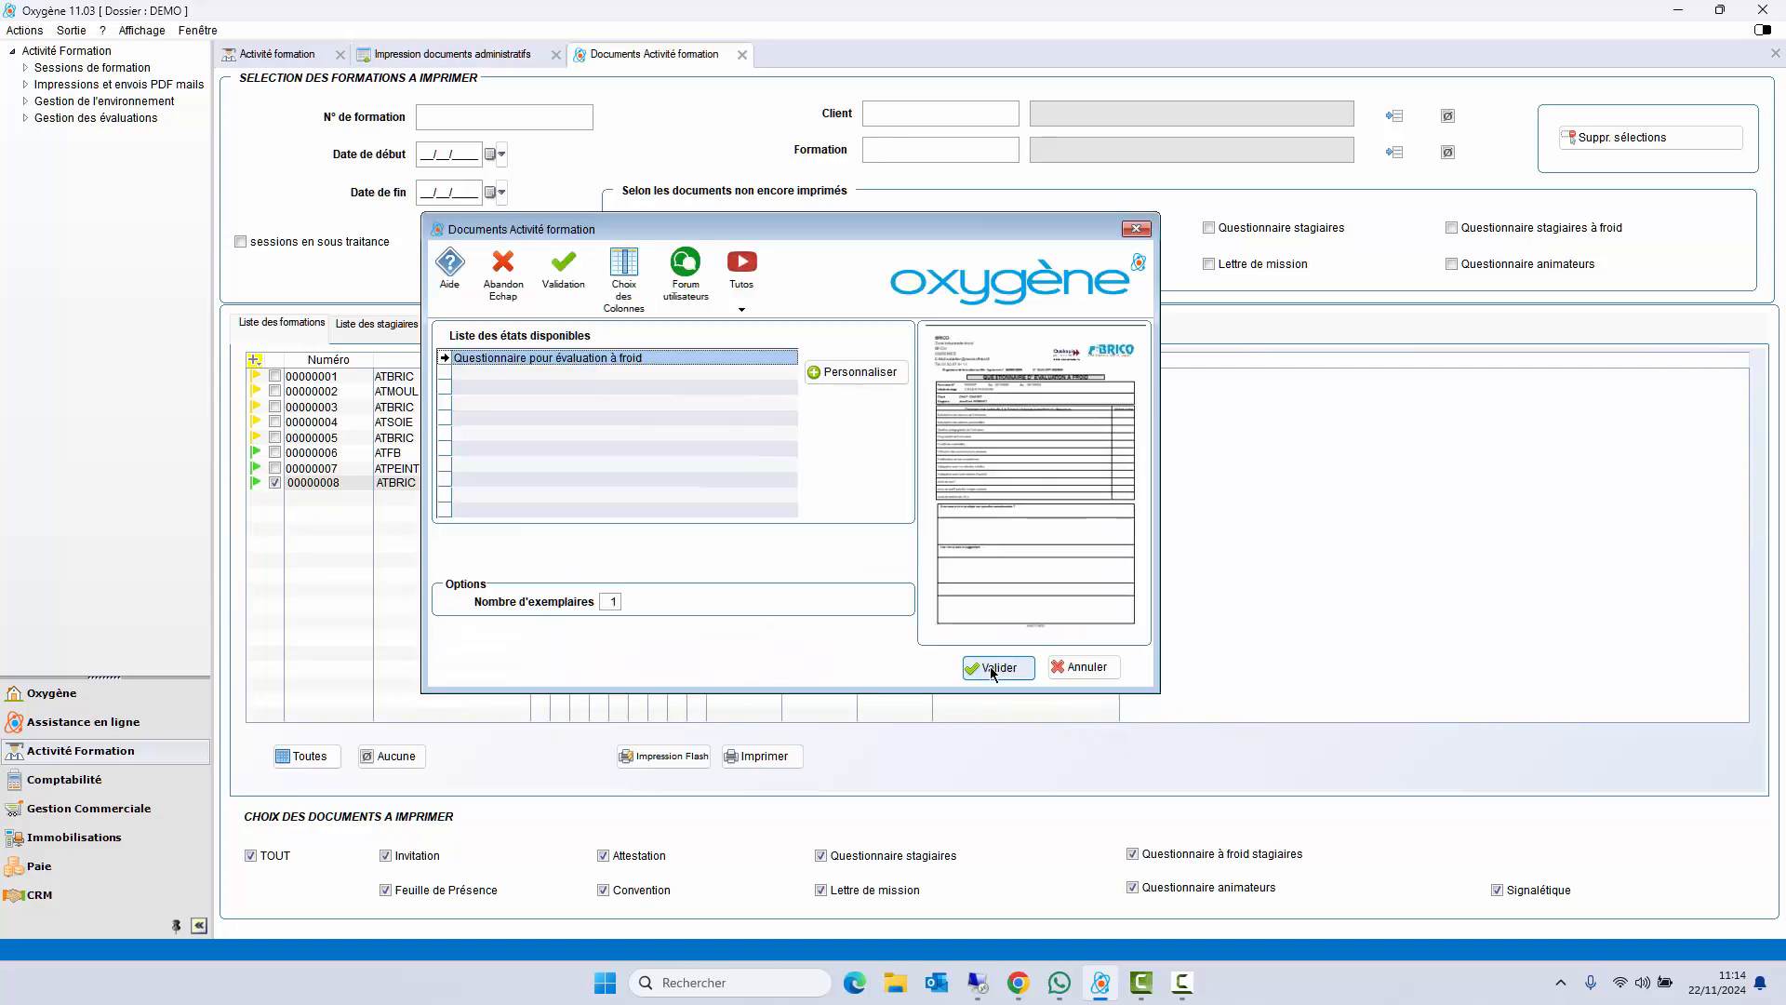
{"action": "left_click", "coordinate": [993, 670]}
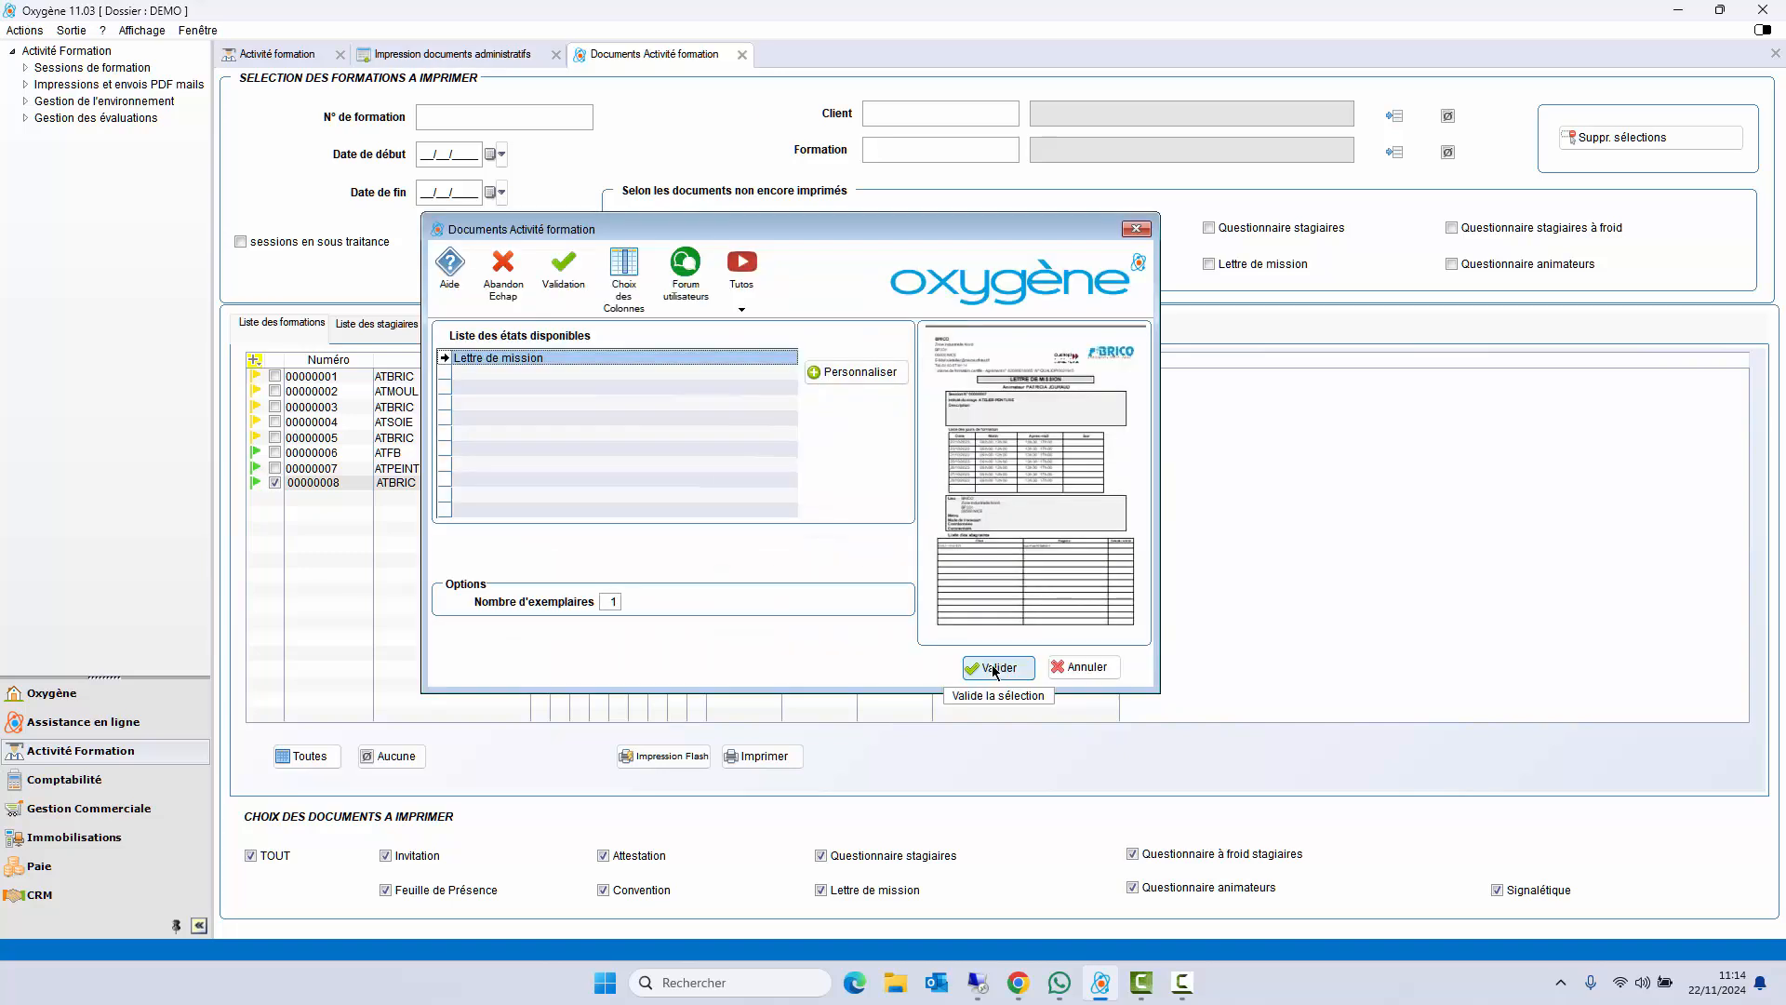
{"action": "left_click", "coordinate": [994, 668]}
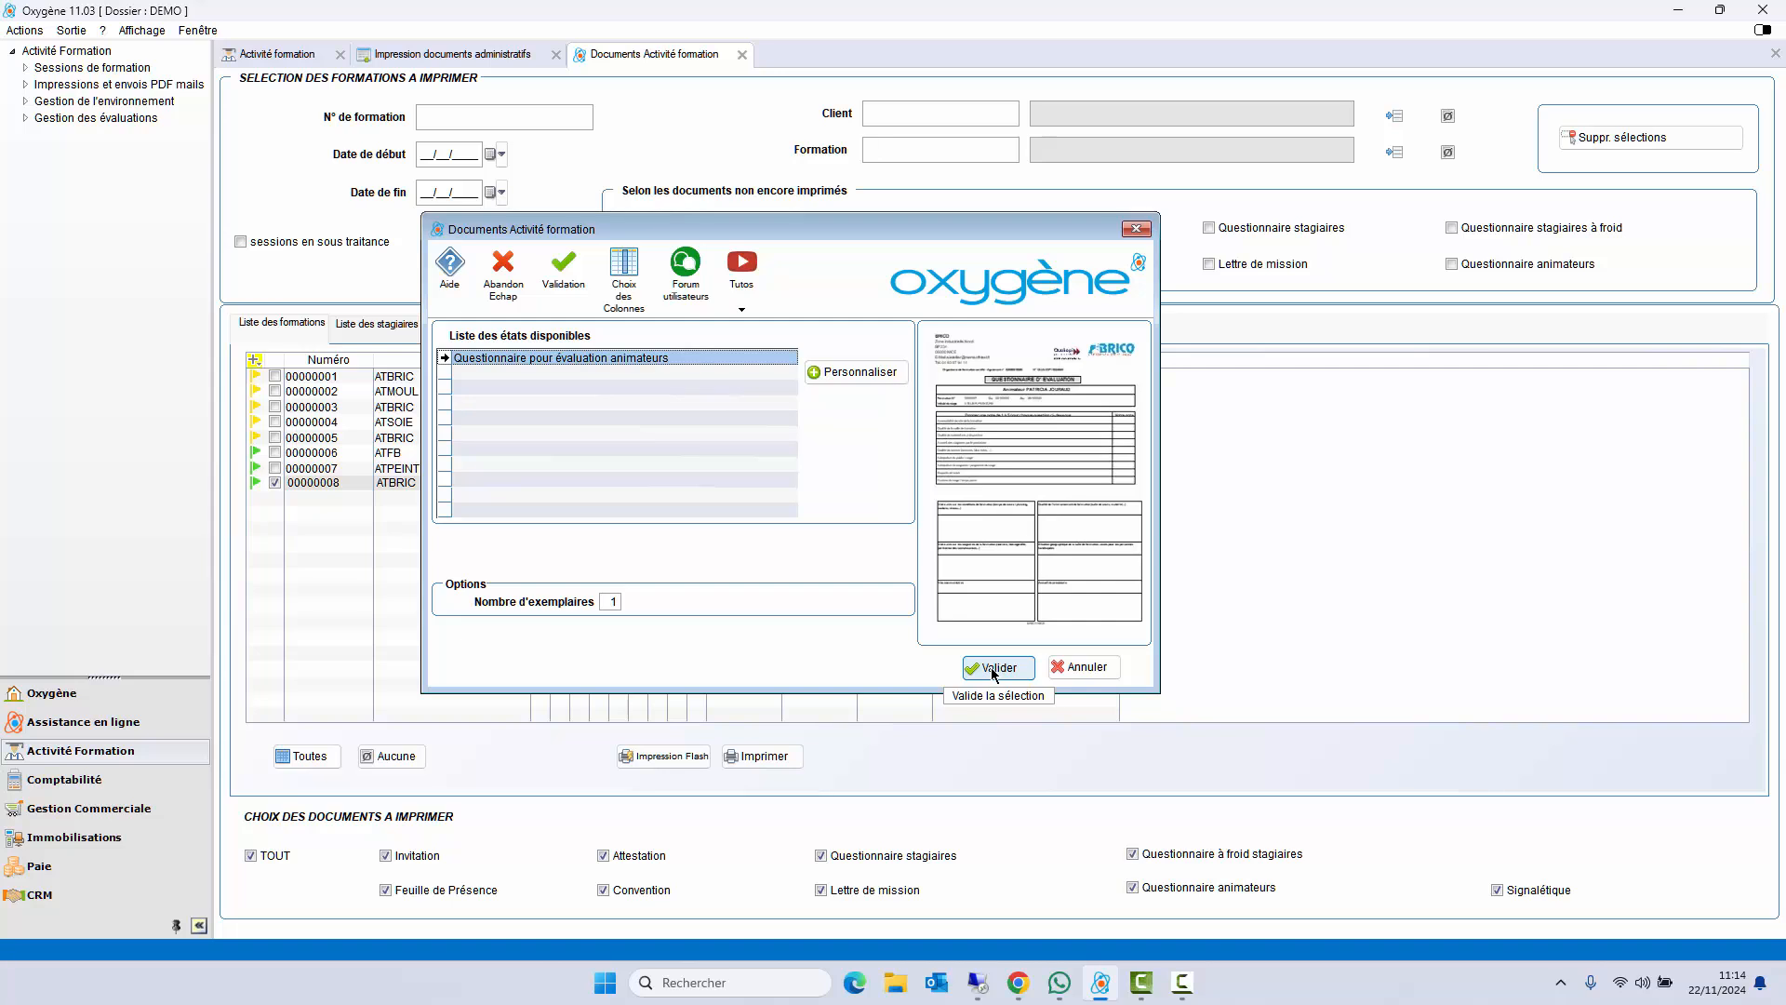
{"action": "left_click", "coordinate": [992, 669]}
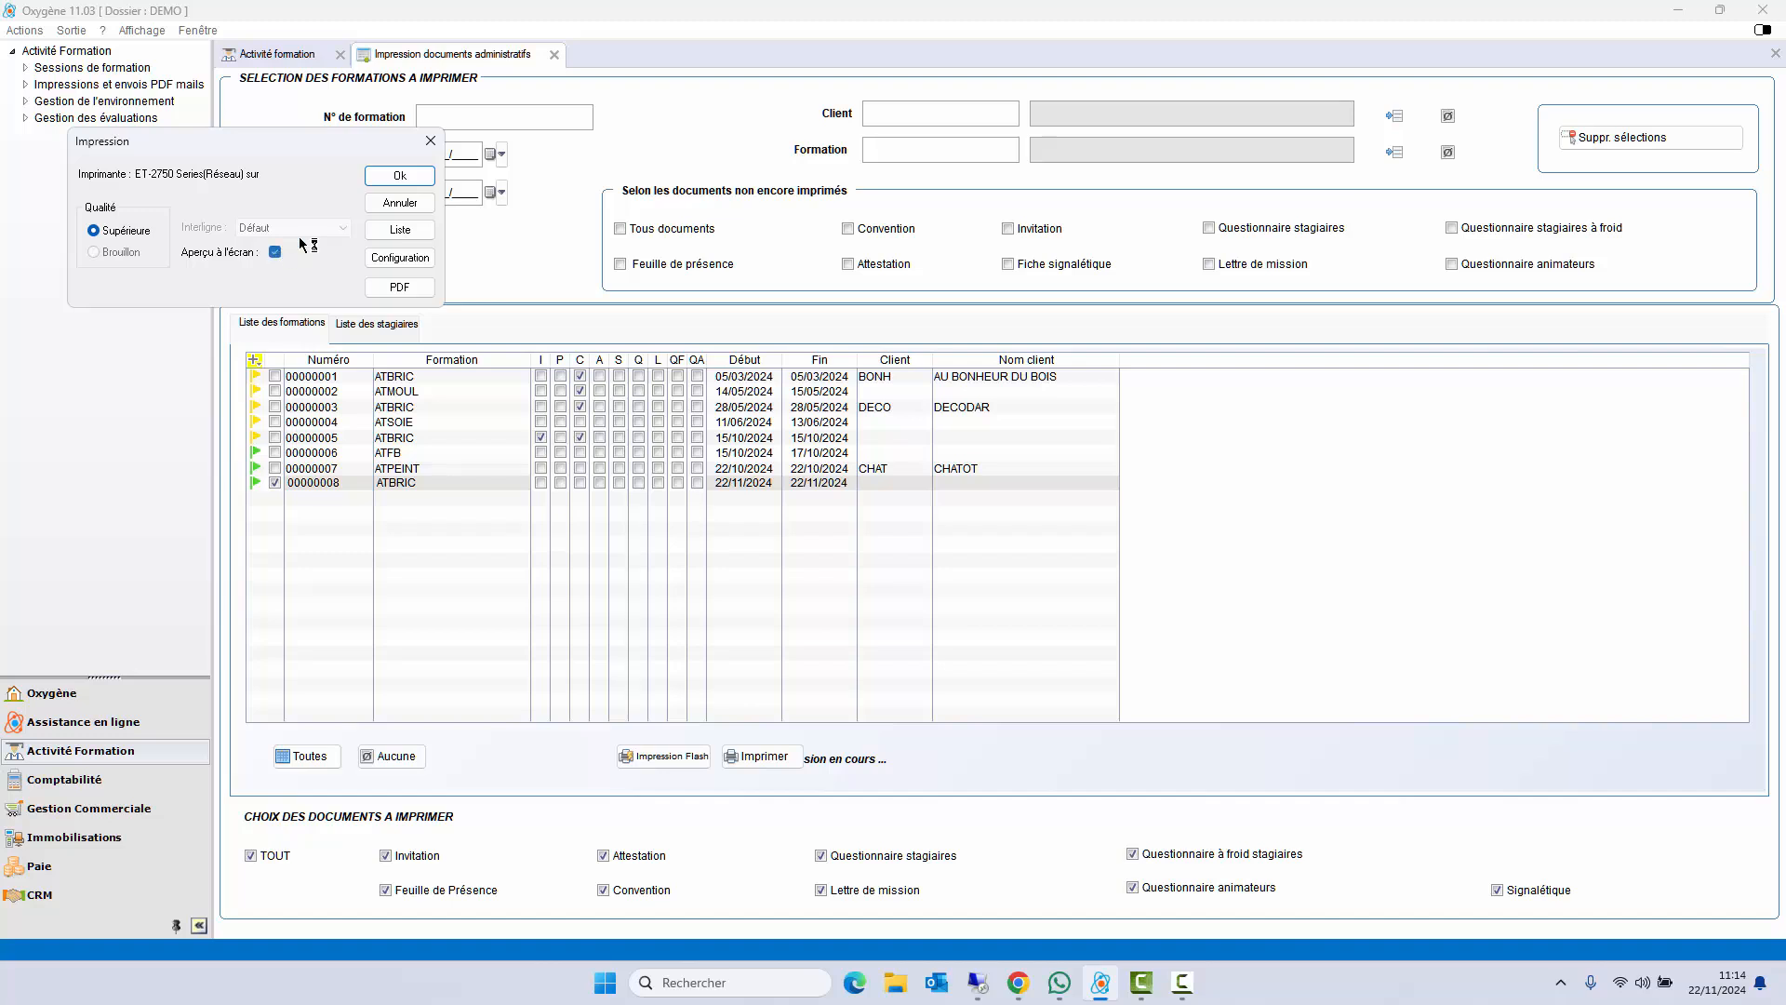
- Preview the Invitation au stage on screen, look through its pages, and close the preview
{"action": "left_click", "coordinate": [400, 176]}
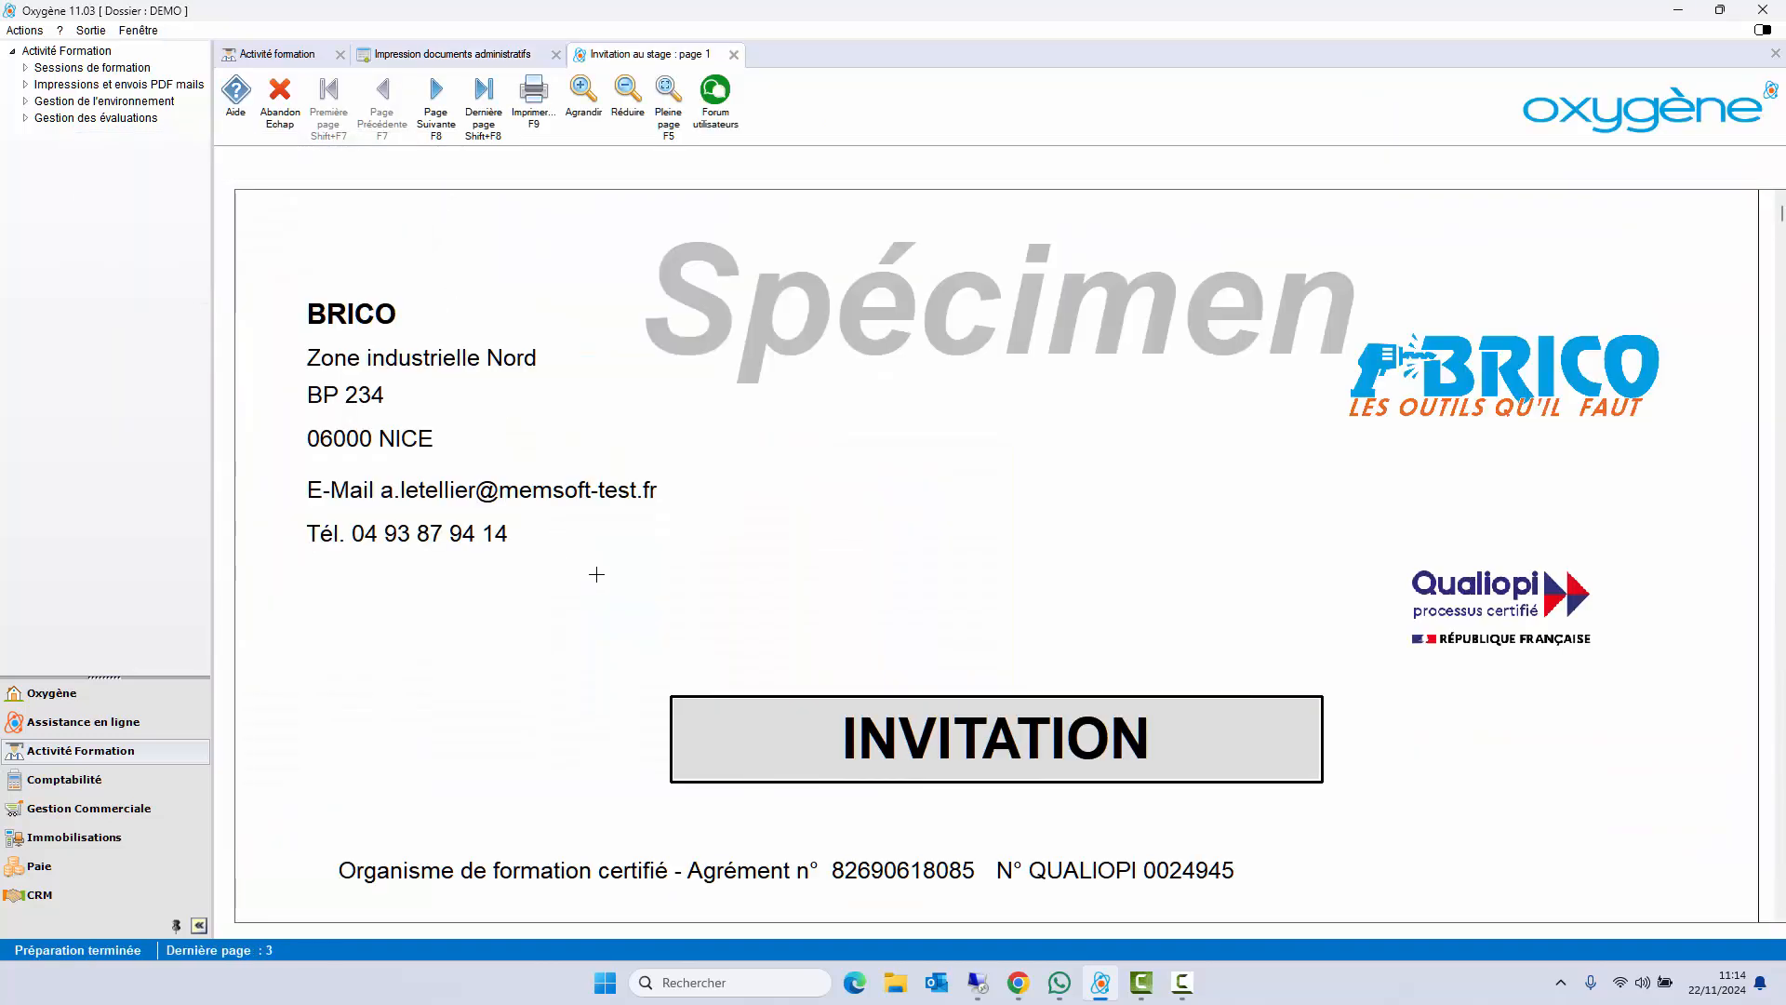
{"action": "scroll", "coordinate": [596, 574], "scroll_direction": "down", "scroll_amount": 2}
{"action": "scroll", "coordinate": [1170, 581], "scroll_direction": "up", "scroll_amount": 2}
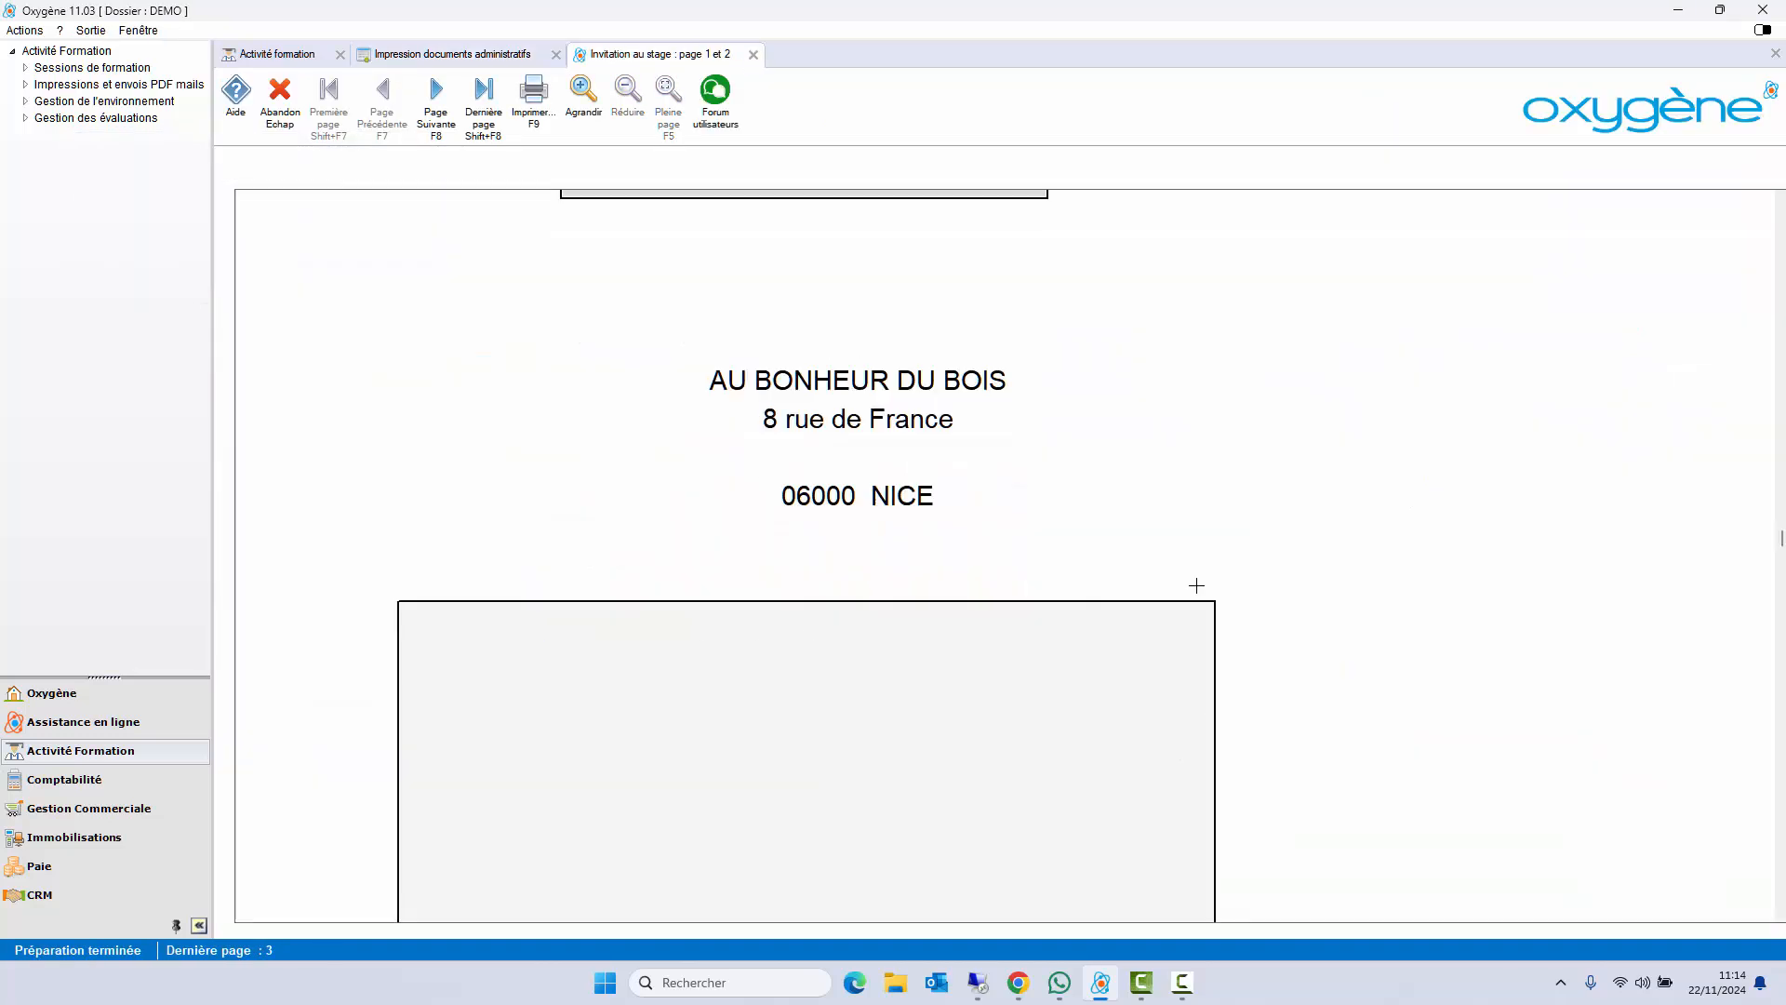
{"action": "left_click", "coordinate": [734, 54]}
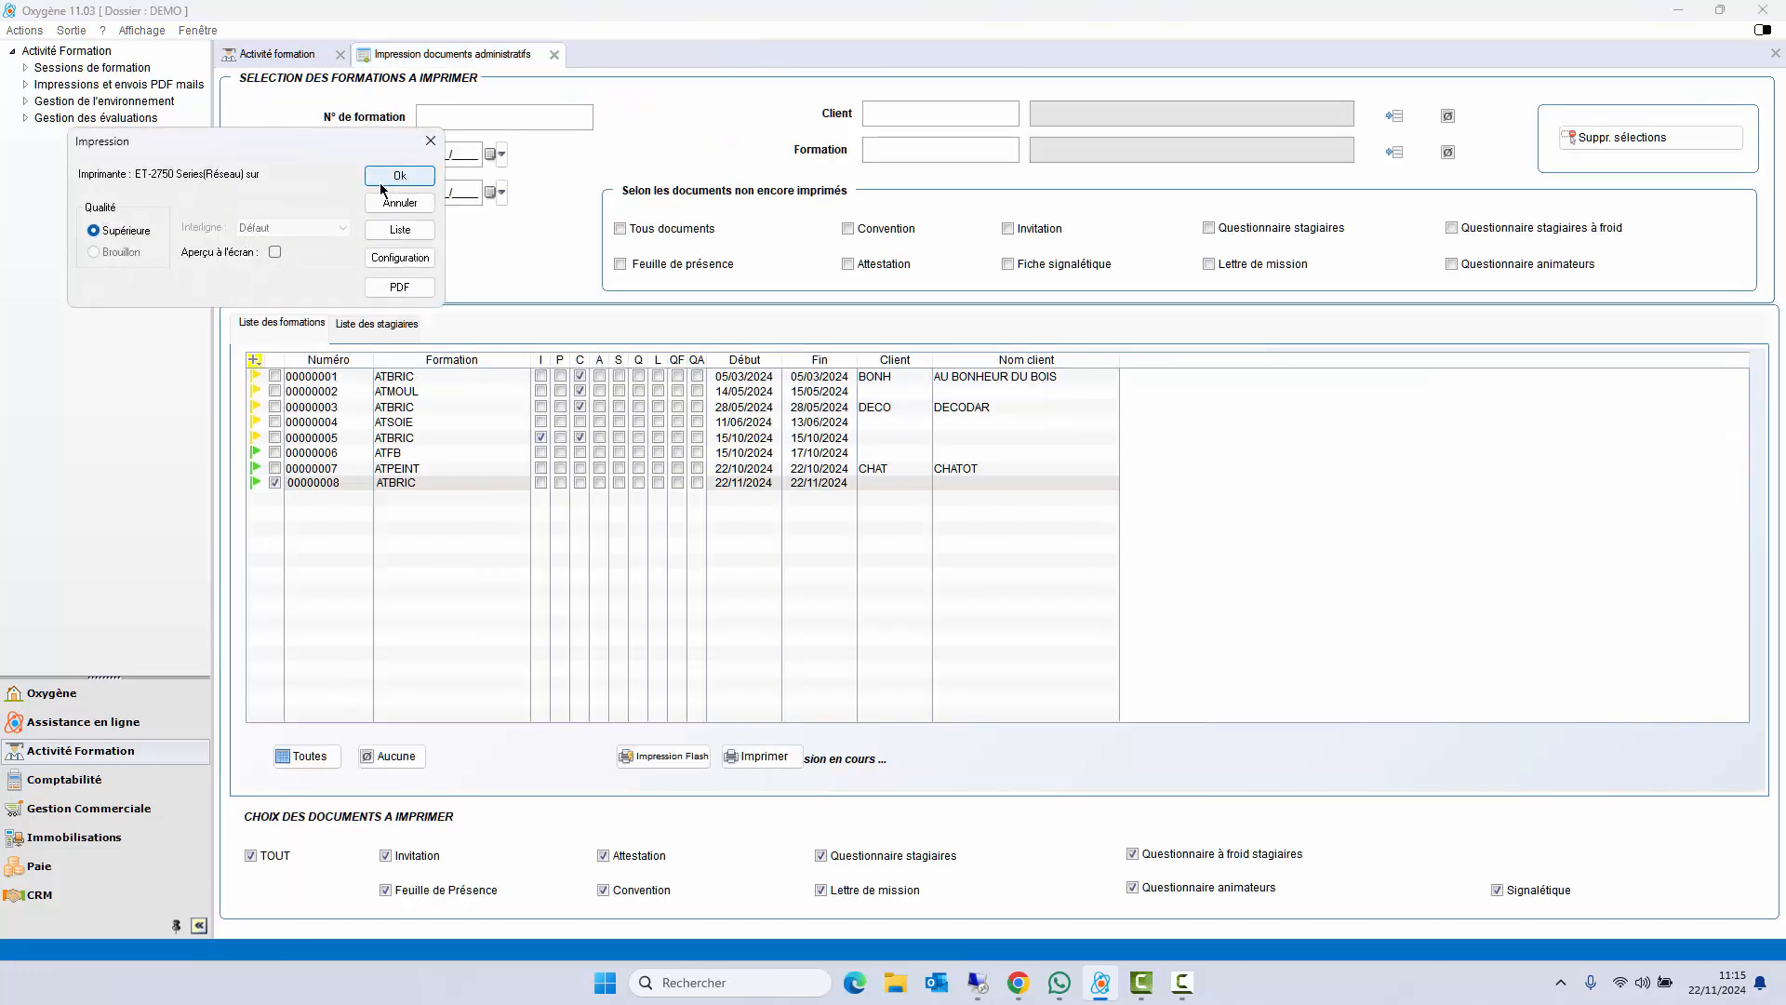
- Enable the on-screen preview for the Feuille de présence, review its trainee table, and close it
{"action": "left_click", "coordinate": [275, 254]}
{"action": "left_click", "coordinate": [400, 175]}
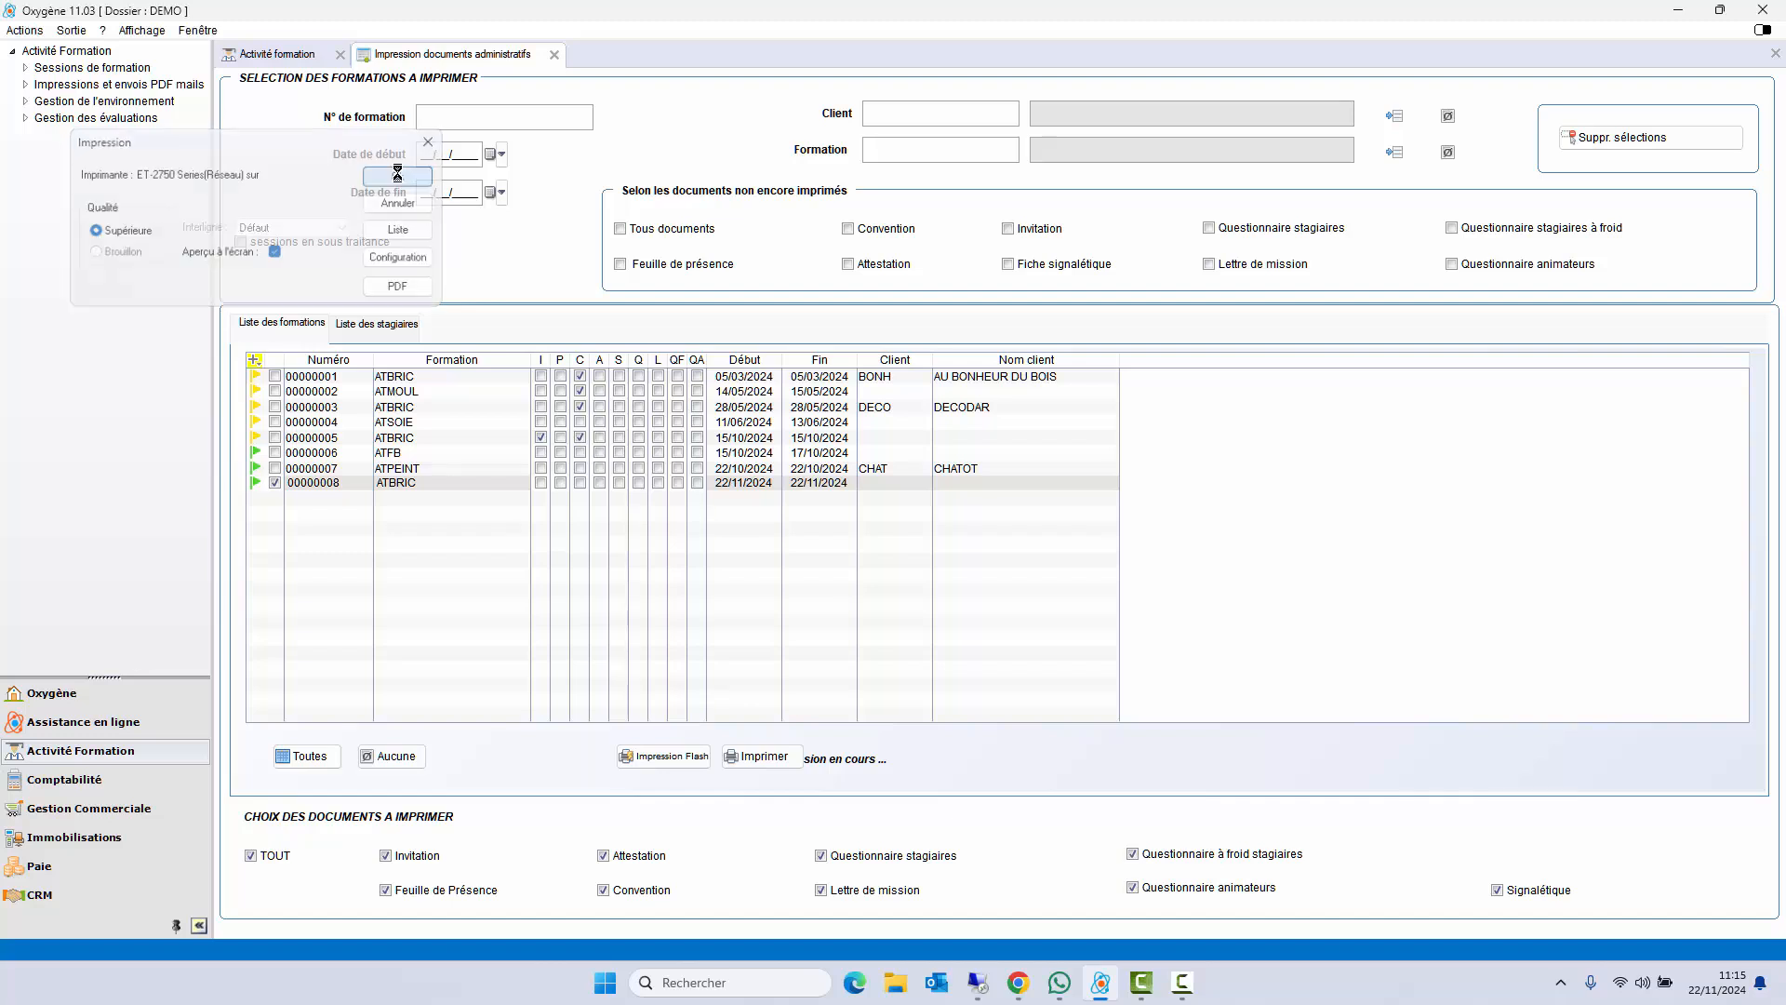
{"action": "scroll", "coordinate": [568, 494], "scroll_direction": "down", "scroll_amount": 1}
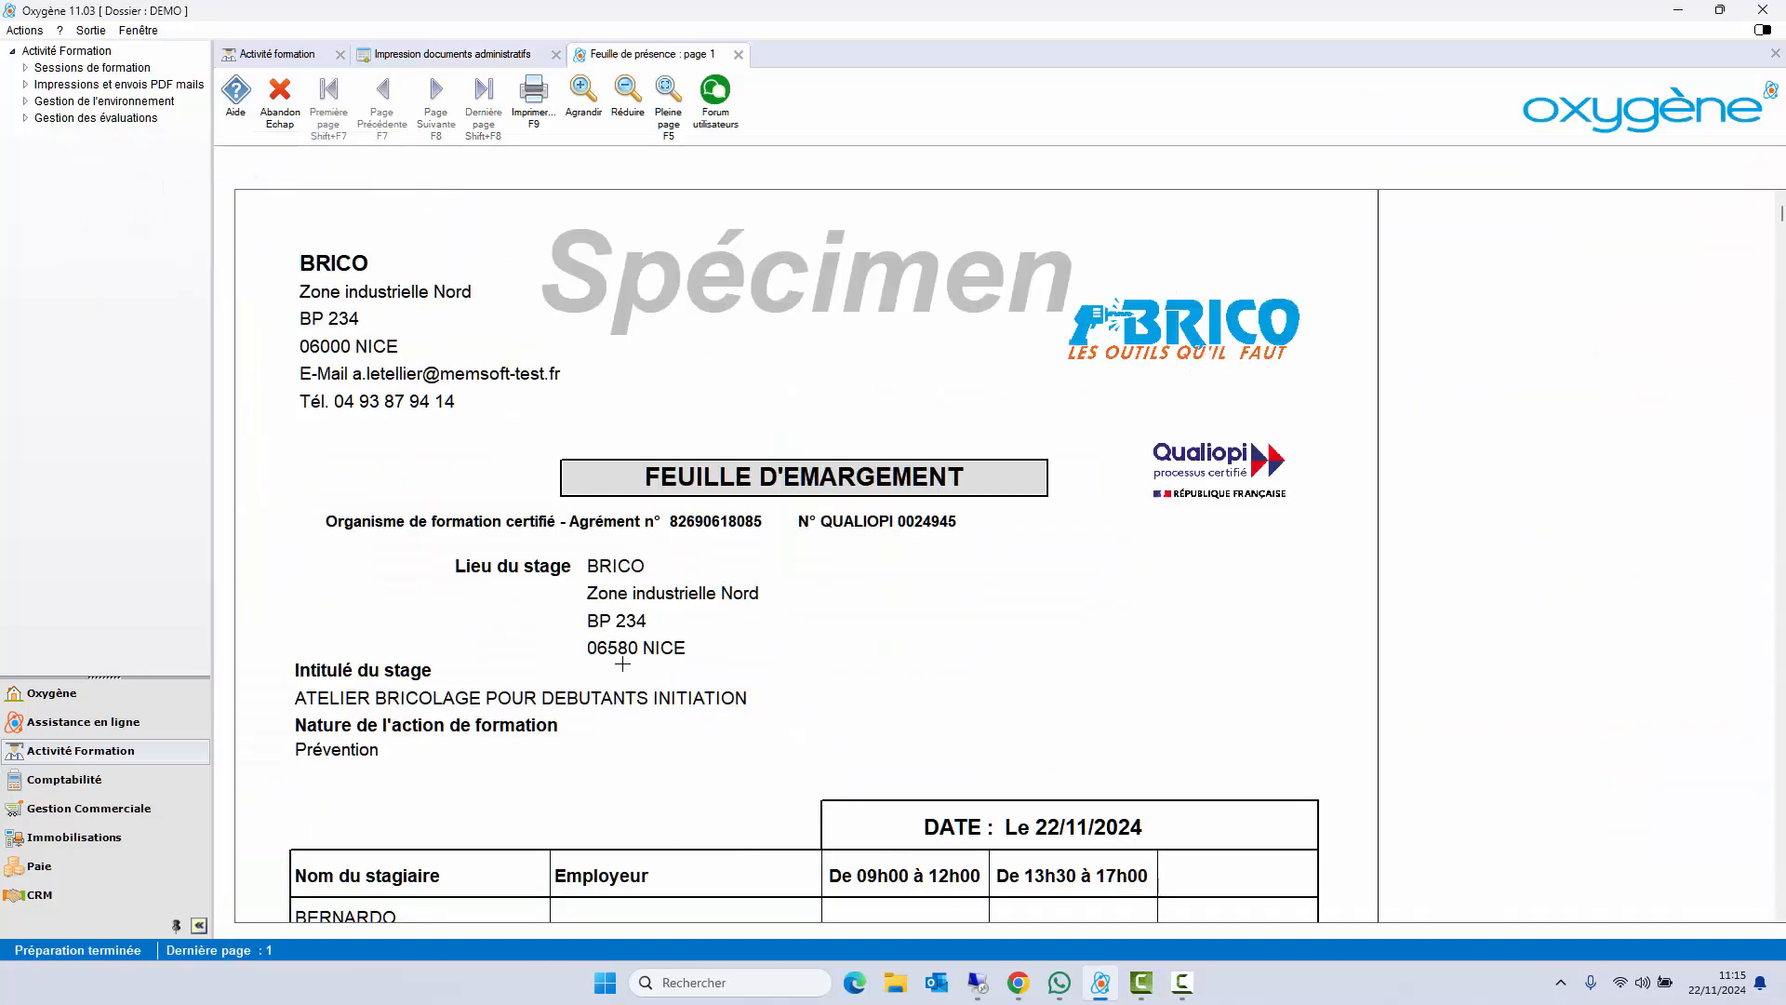
{"action": "scroll", "coordinate": [632, 605], "scroll_direction": "down", "scroll_amount": 3}
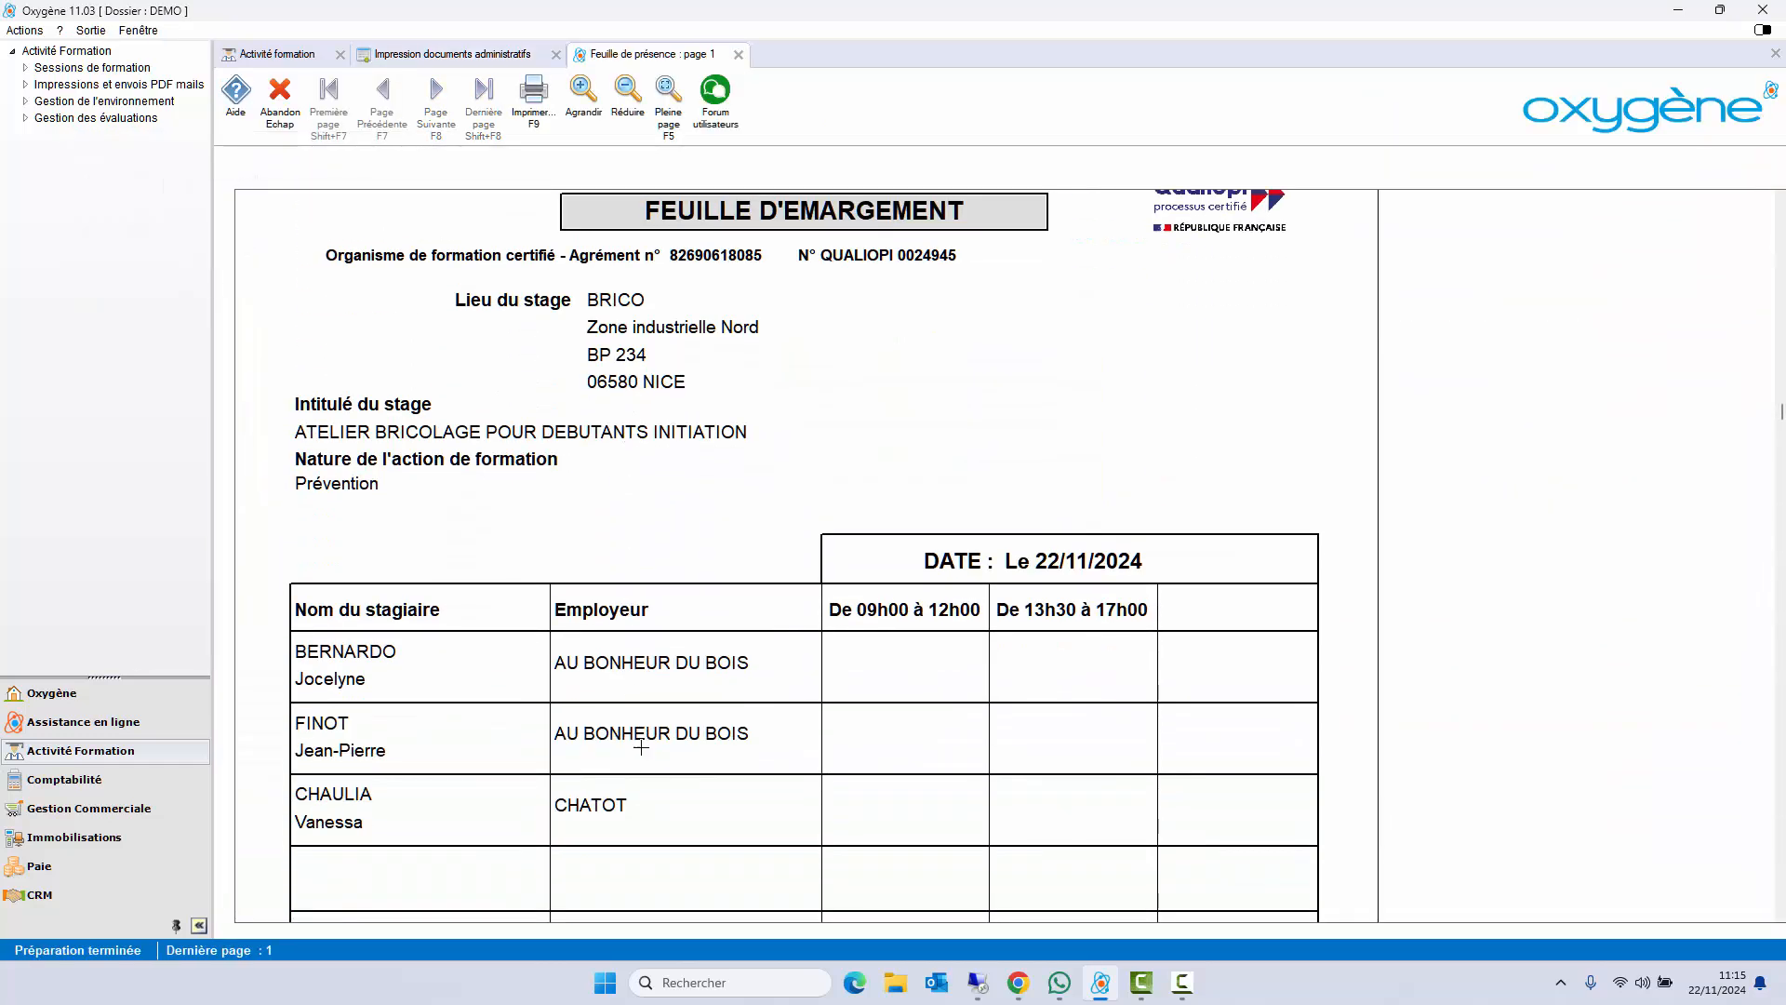
{"action": "left_click", "coordinate": [738, 53]}
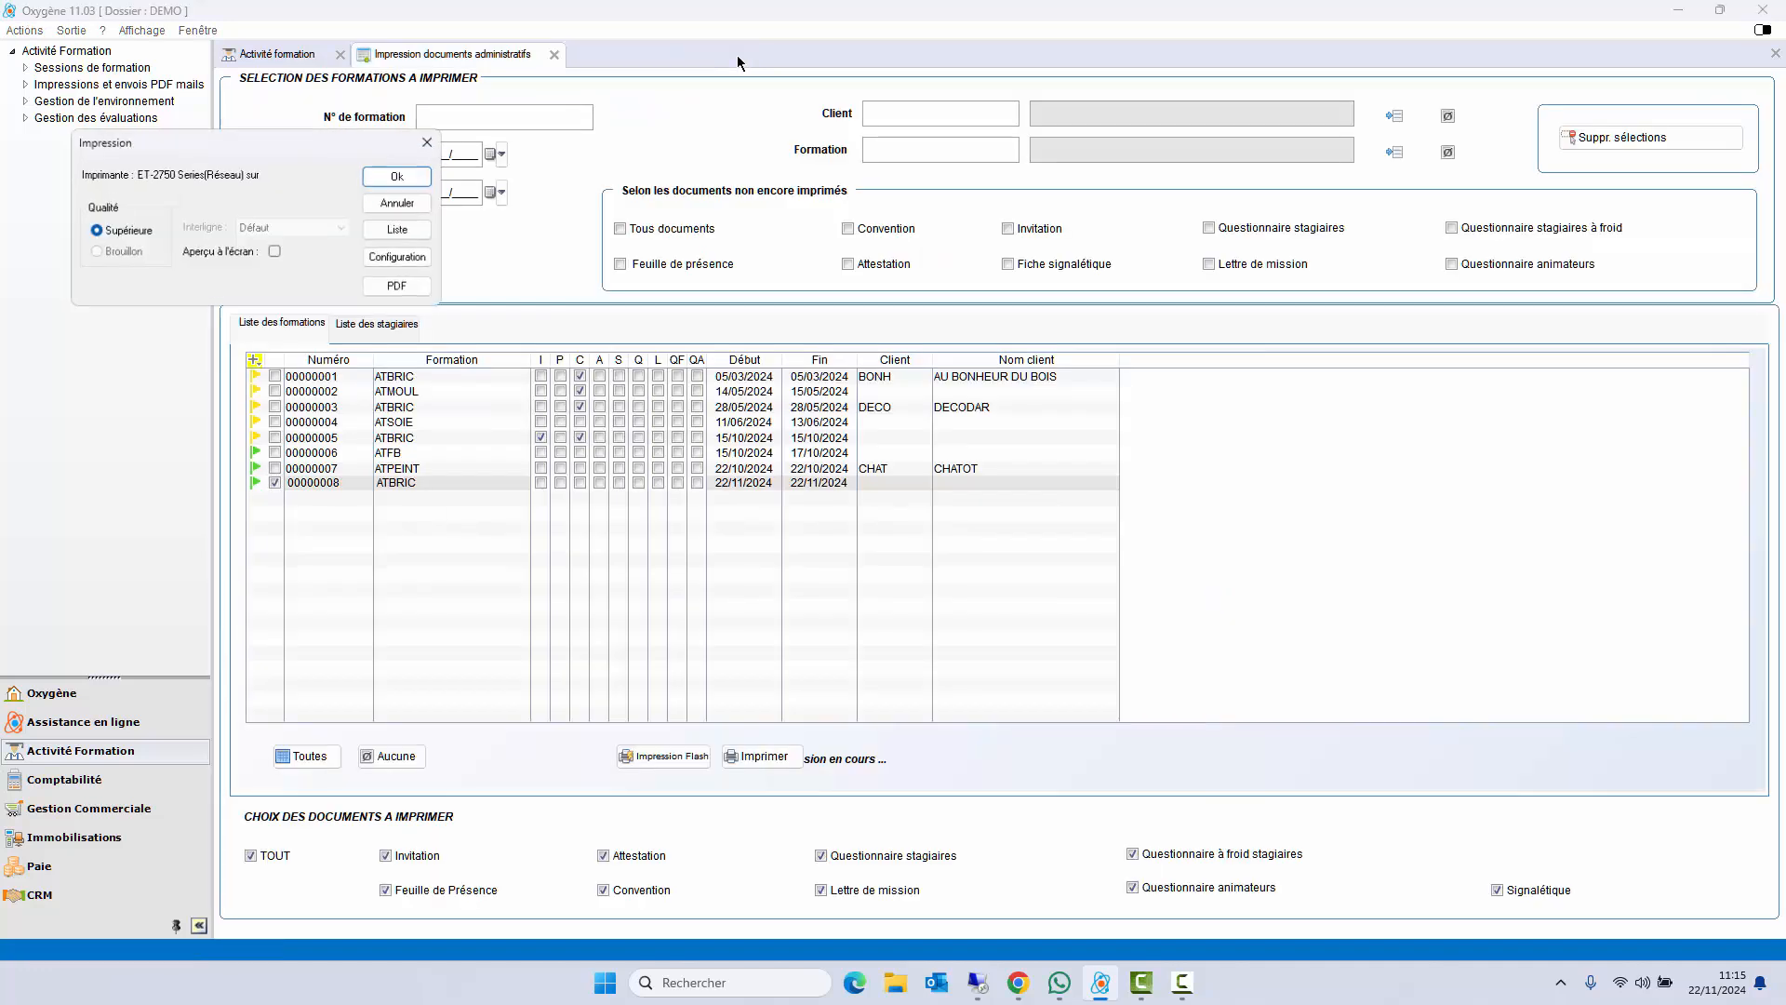
- Enable the on-screen preview for the Convention de formation, examine its parties, training details and trainees, and close it
{"action": "left_click", "coordinate": [275, 252]}
{"action": "left_click", "coordinate": [379, 178]}
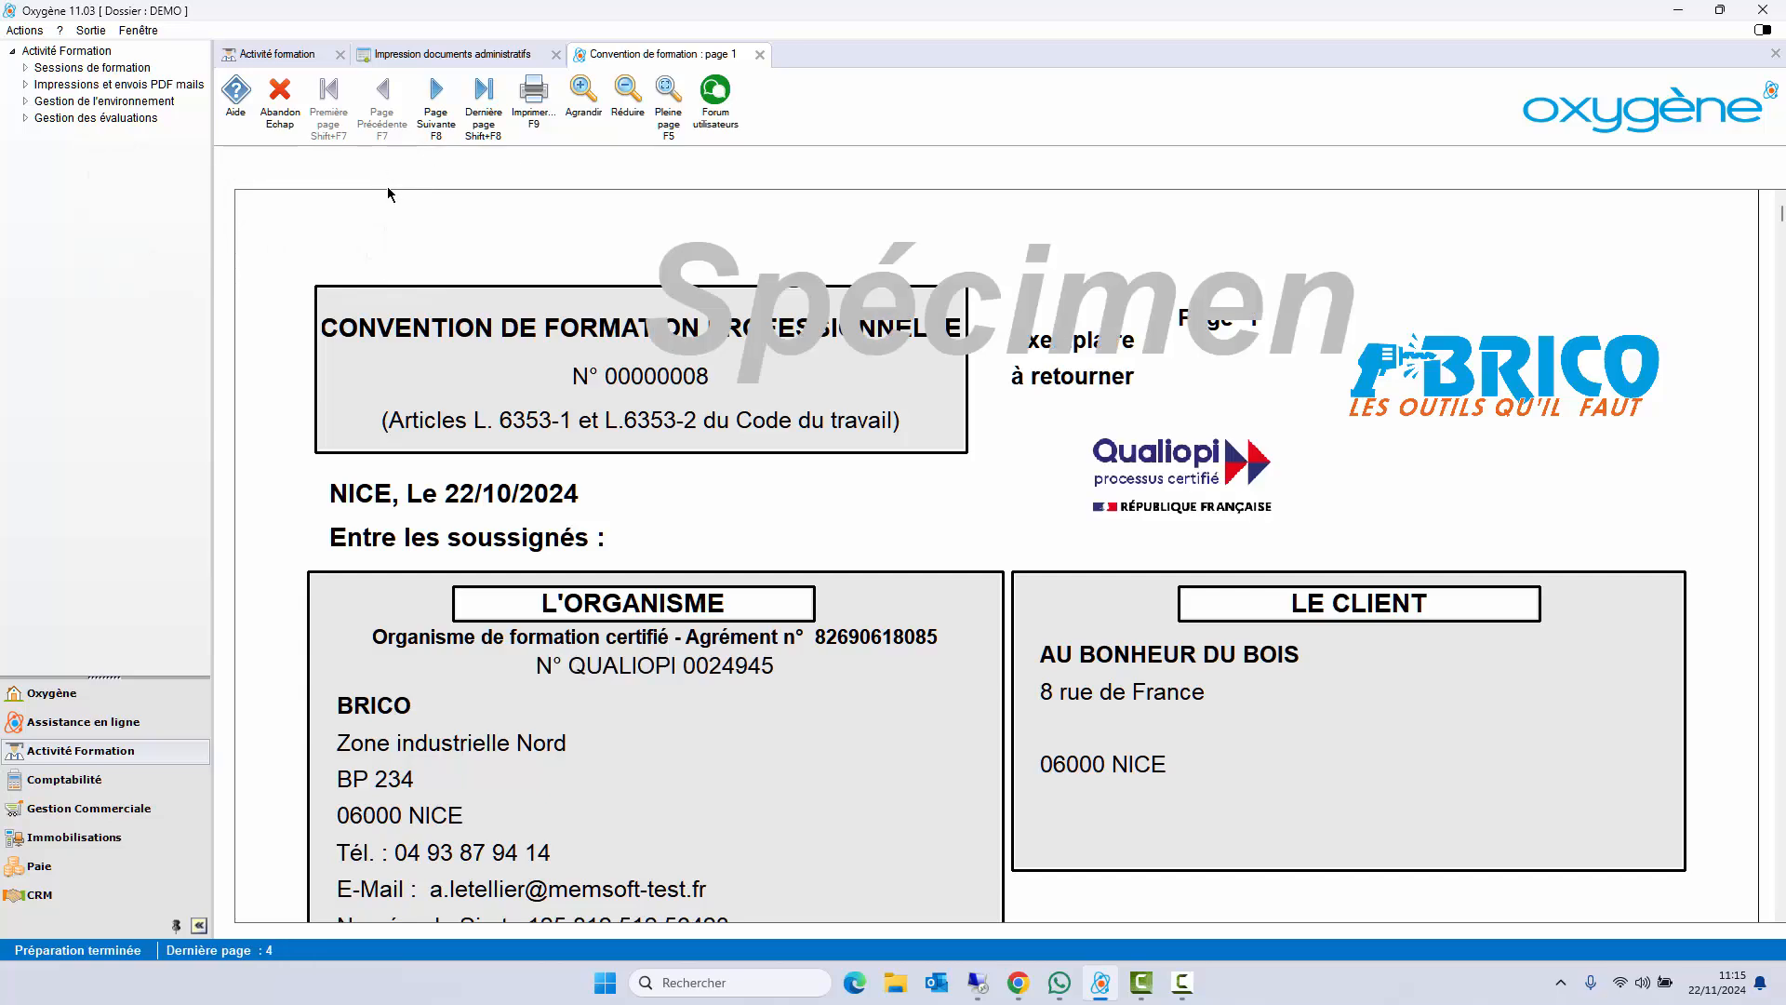
{"action": "scroll", "coordinate": [699, 524], "scroll_direction": "down", "scroll_amount": 7}
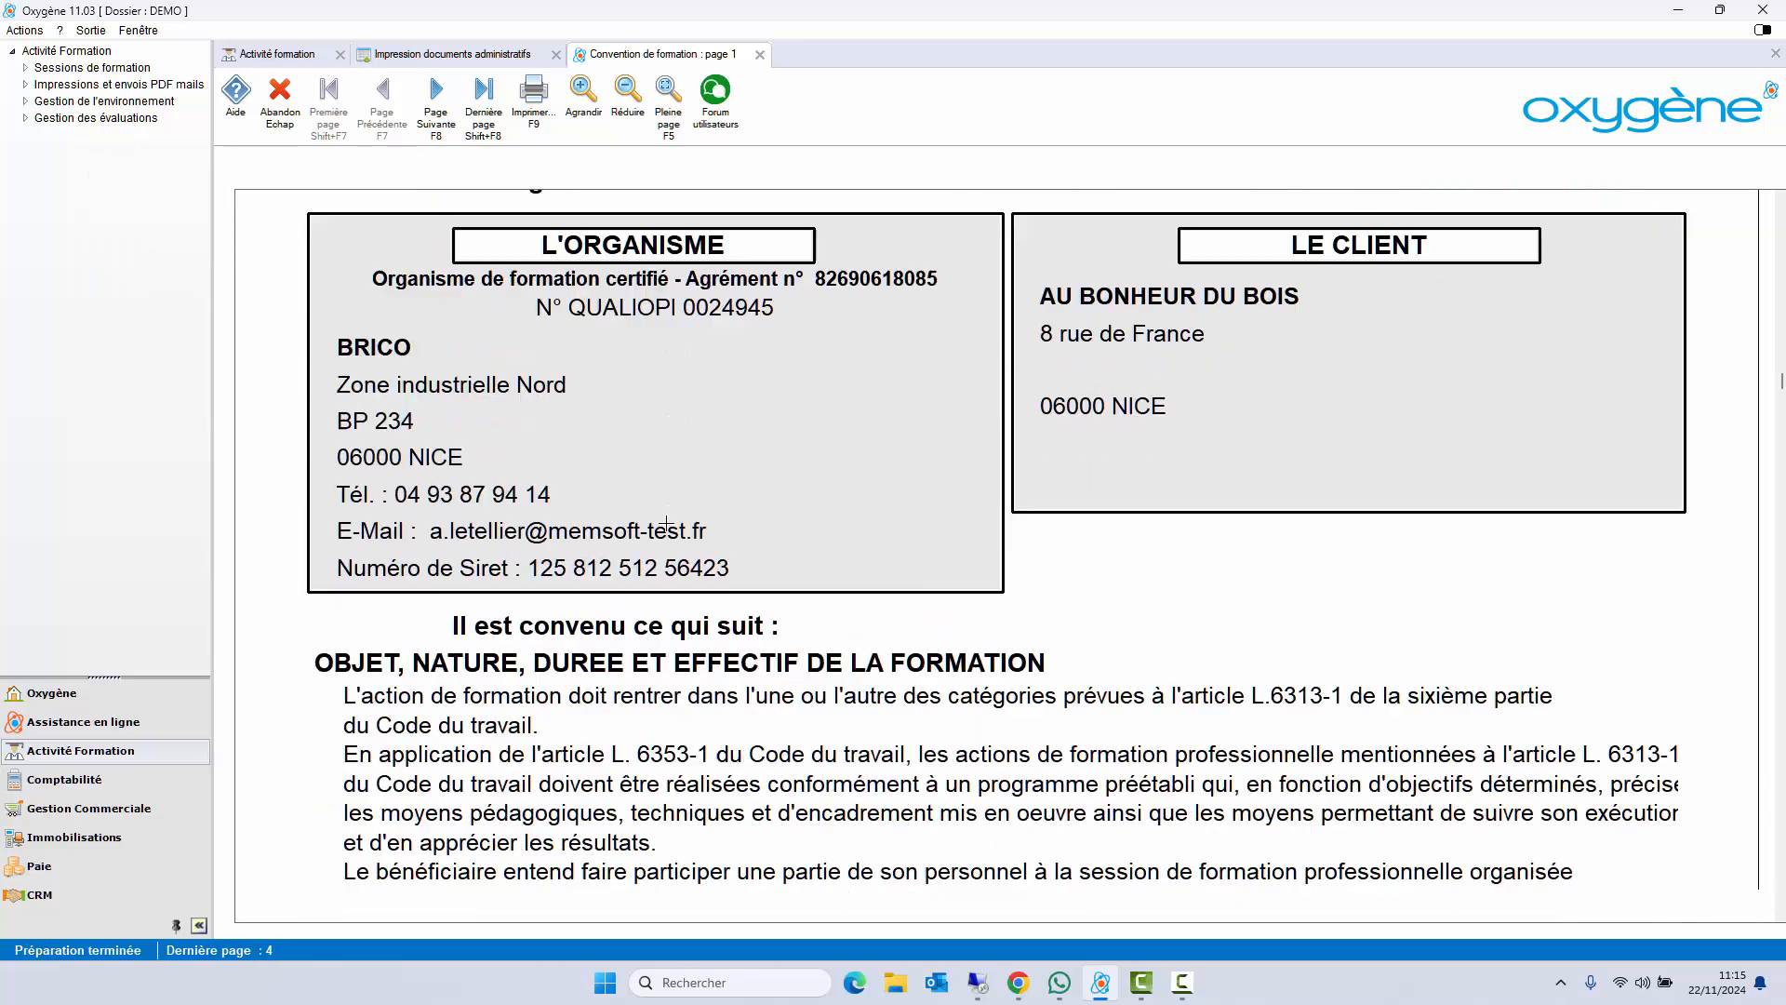
{"action": "scroll", "coordinate": [657, 517], "scroll_direction": "down", "scroll_amount": 6}
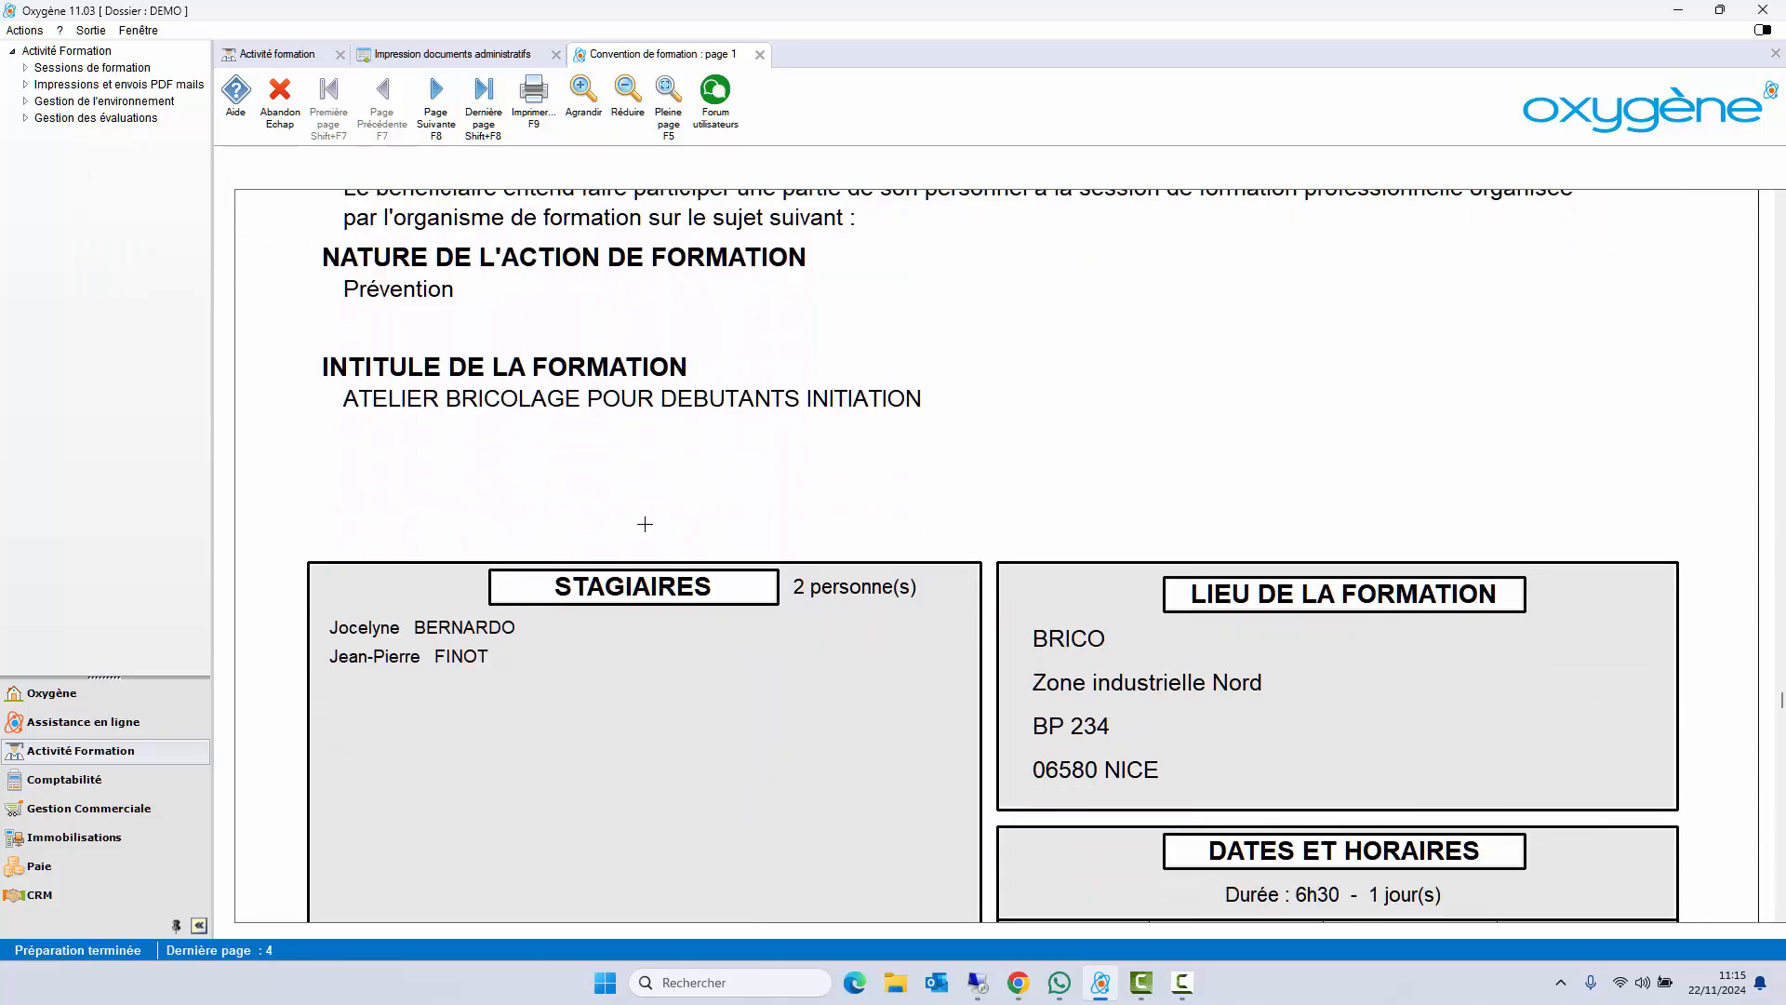
{"action": "scroll", "coordinate": [642, 540], "scroll_direction": "down", "scroll_amount": 2}
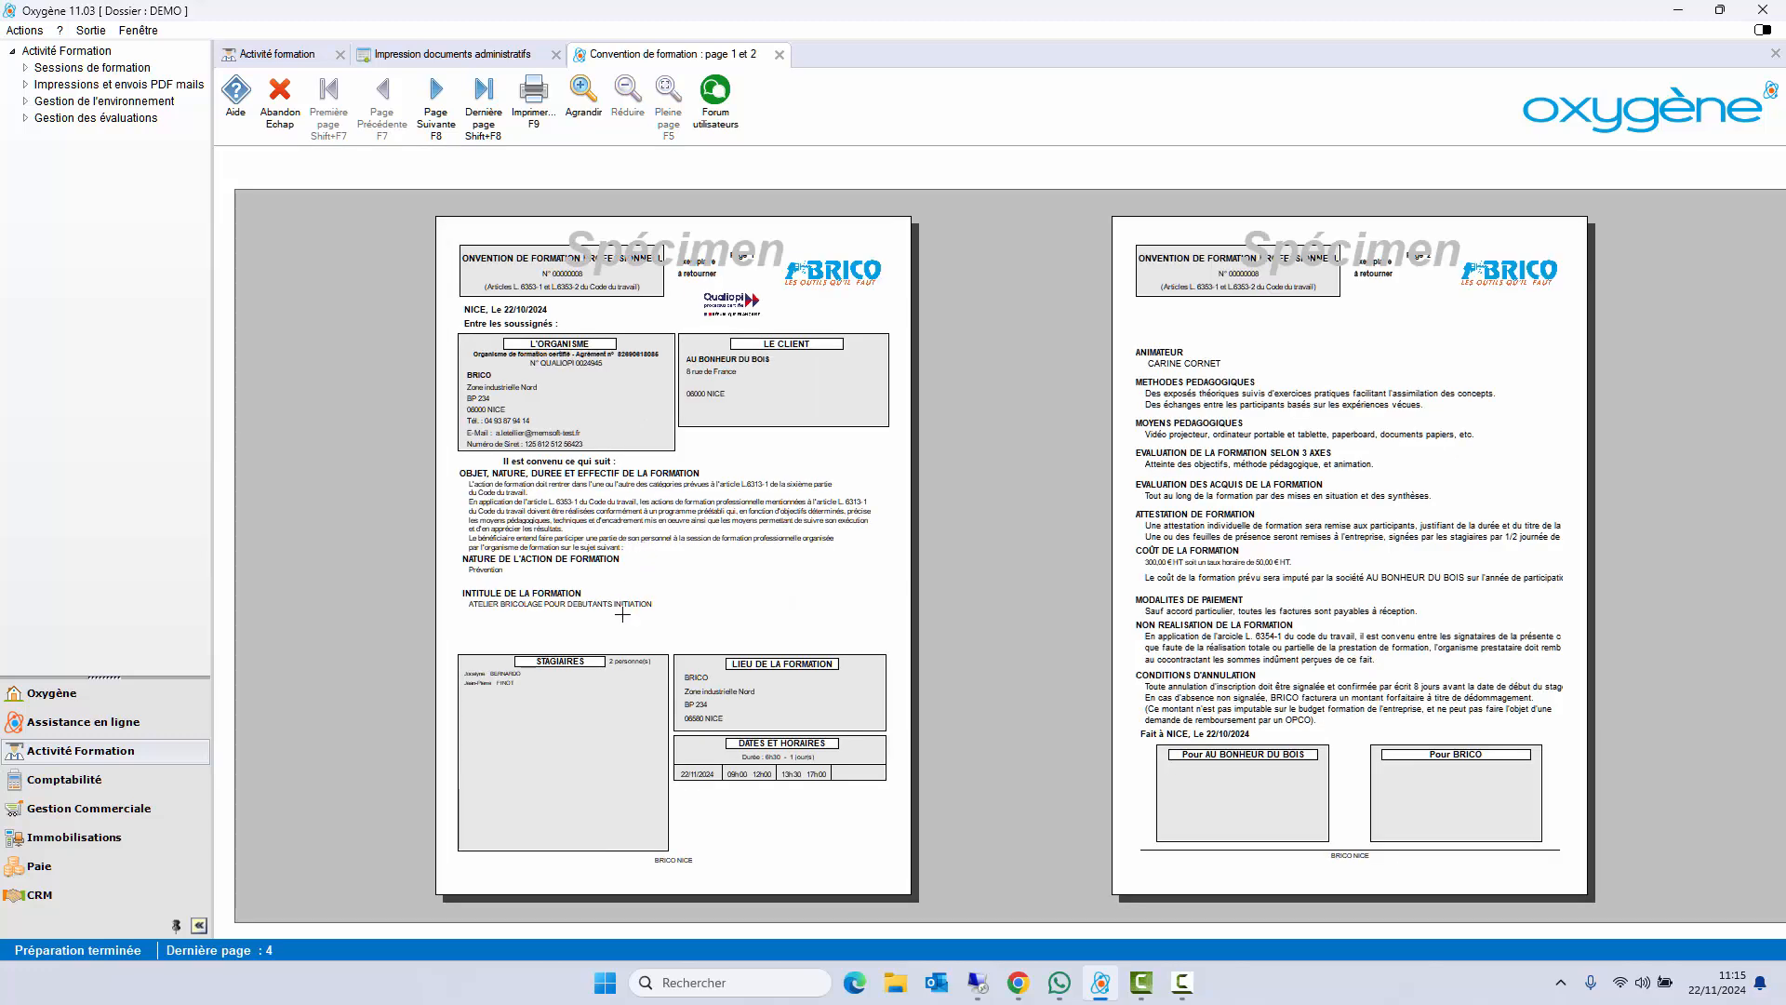
{"action": "scroll", "coordinate": [577, 503], "scroll_direction": "up", "scroll_amount": 2}
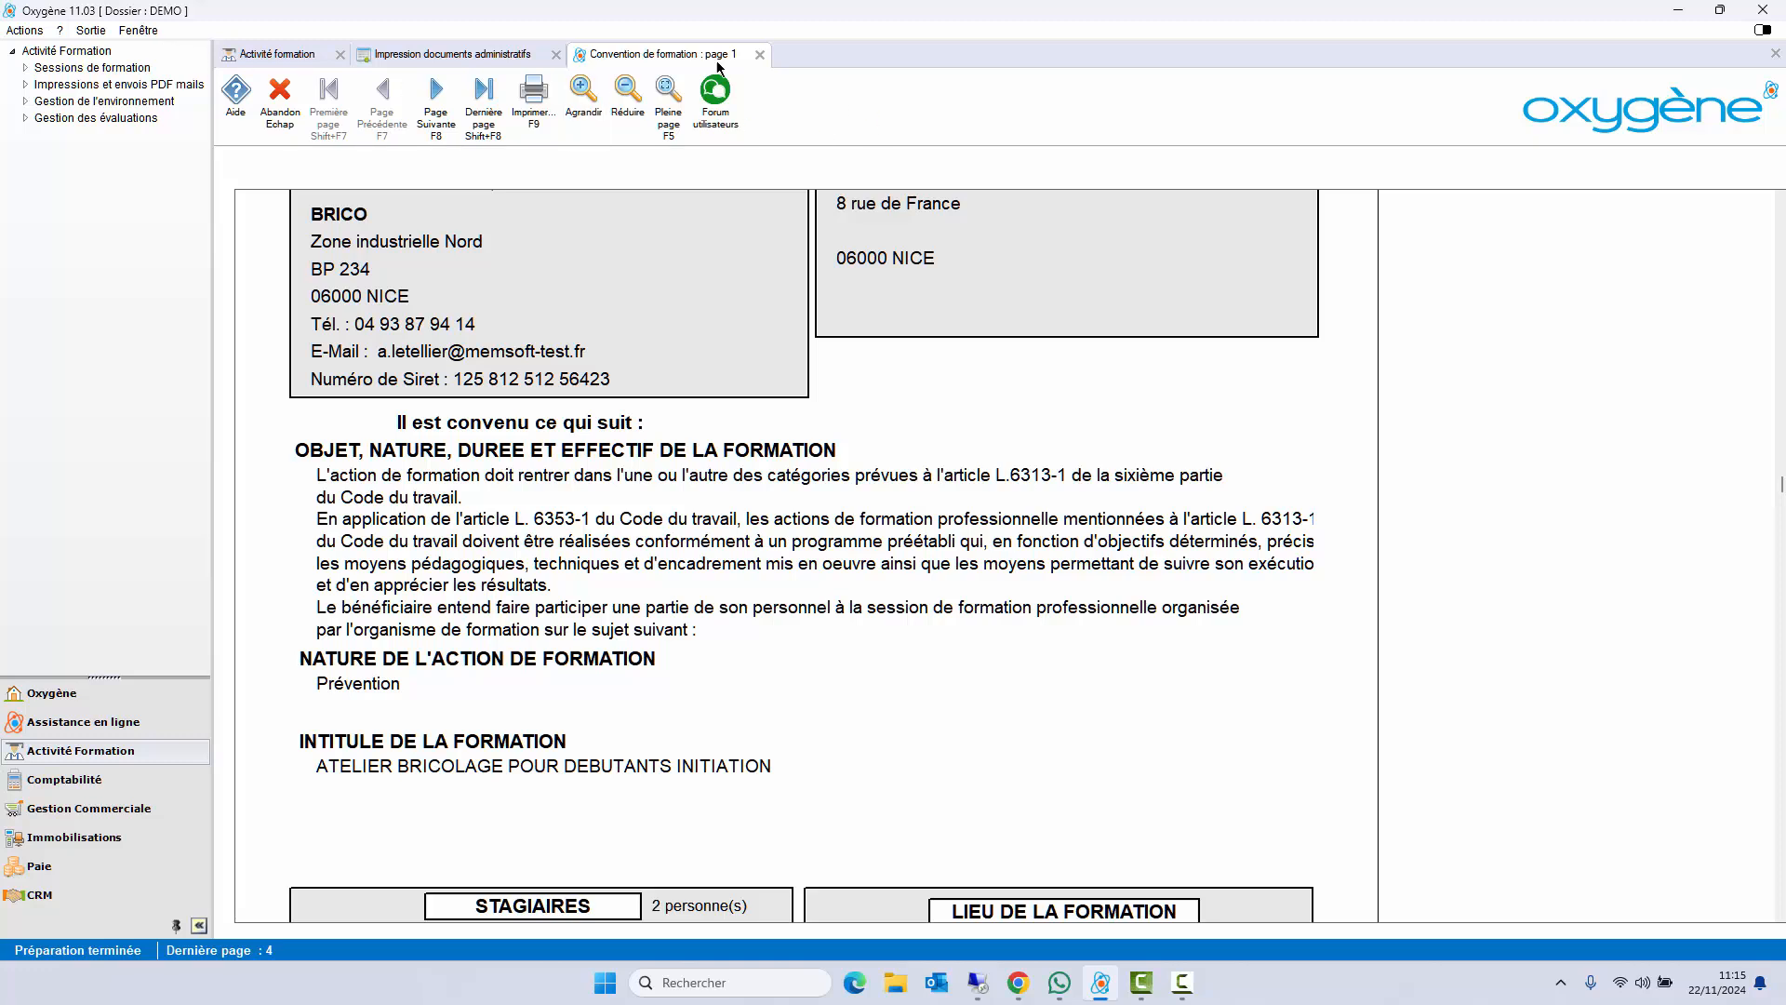
{"action": "left_click", "coordinate": [760, 54]}
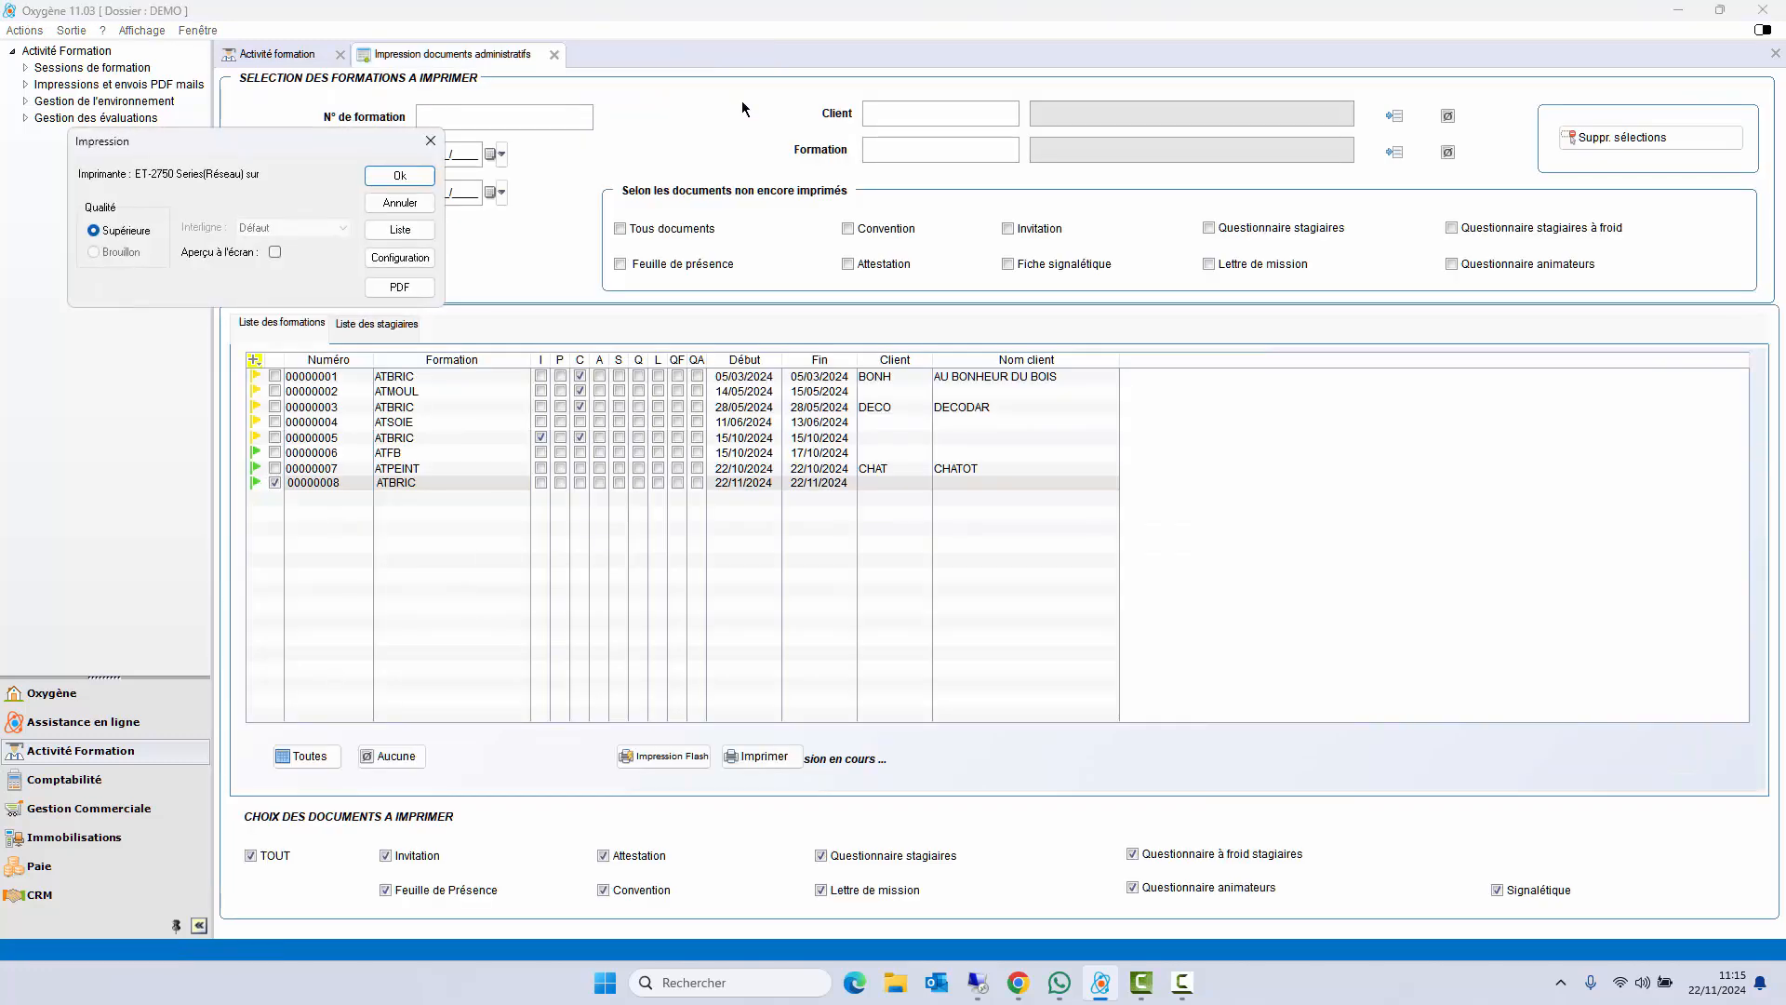
- Preview the Attestation de stage on screen, examine the trainees' certificates, and close the preview
{"action": "left_click", "coordinate": [374, 176]}
{"action": "scroll", "coordinate": [576, 454], "scroll_direction": "down", "scroll_amount": 7}
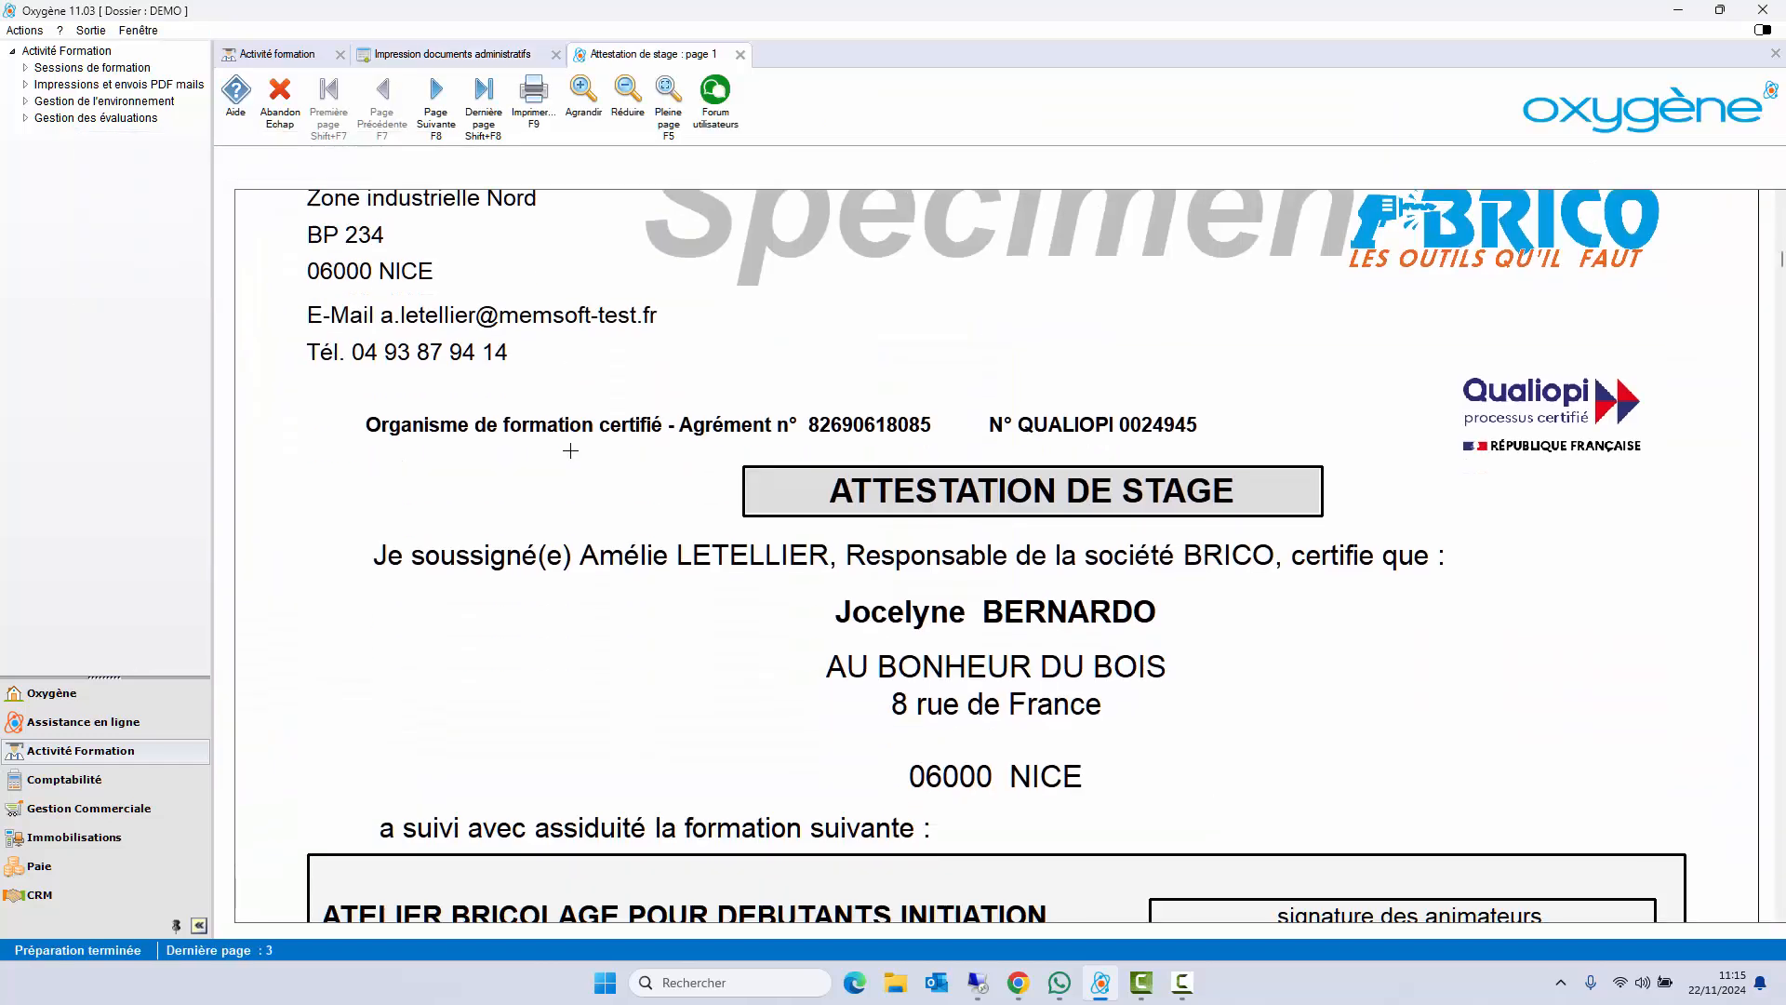
{"action": "scroll", "coordinate": [570, 478], "scroll_direction": "down", "scroll_amount": 3}
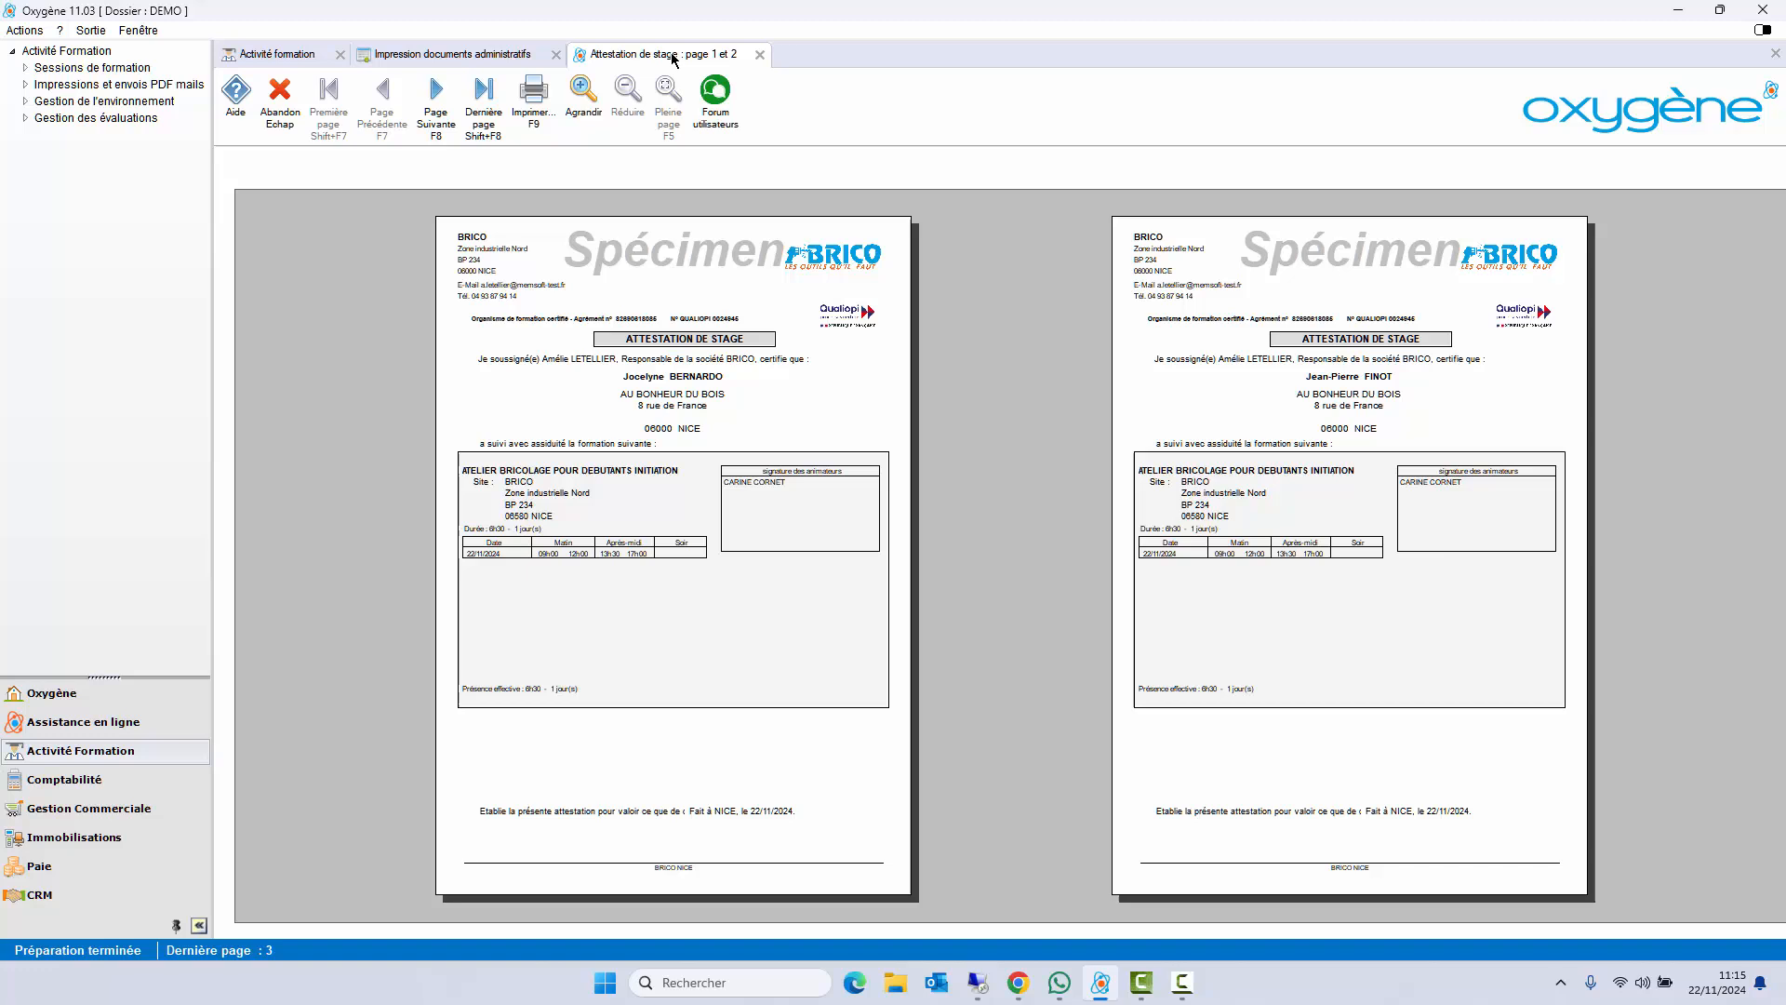
{"action": "left_click", "coordinate": [760, 54]}
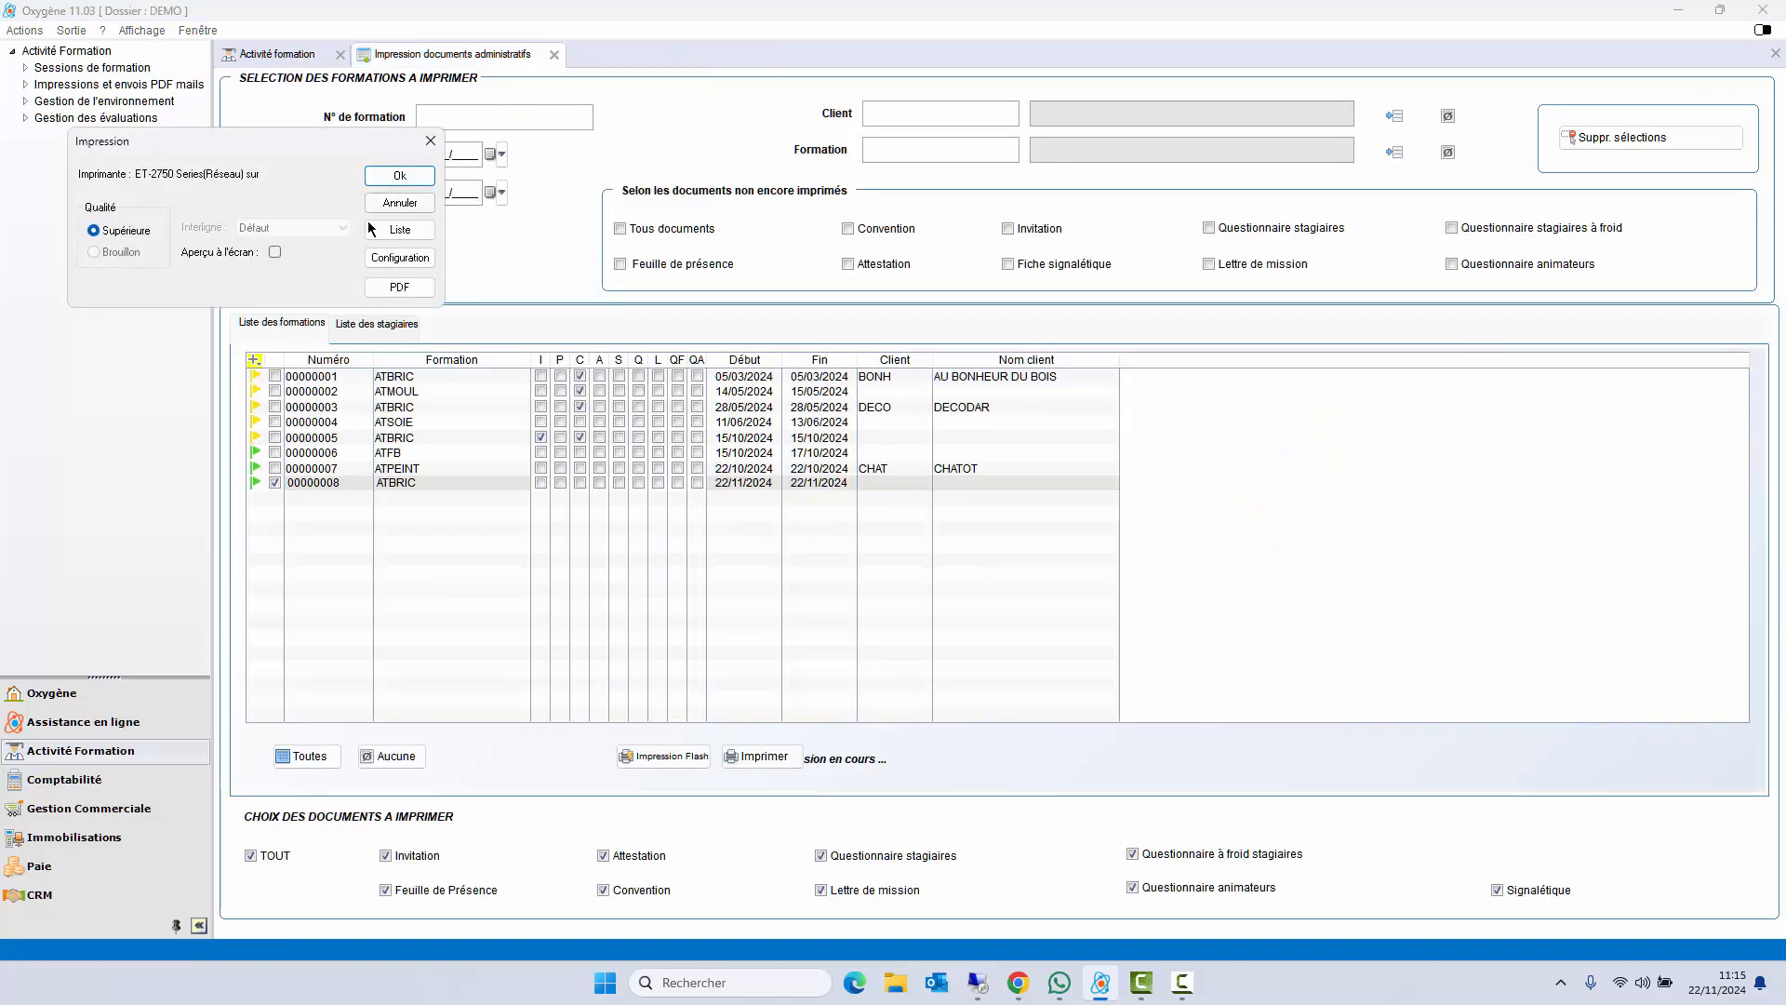
- Enable the on-screen preview for the Fiche signalétique, examine its schedule, trainee list and site details, and close it
{"action": "left_click", "coordinate": [274, 252]}
{"action": "left_click", "coordinate": [383, 175]}
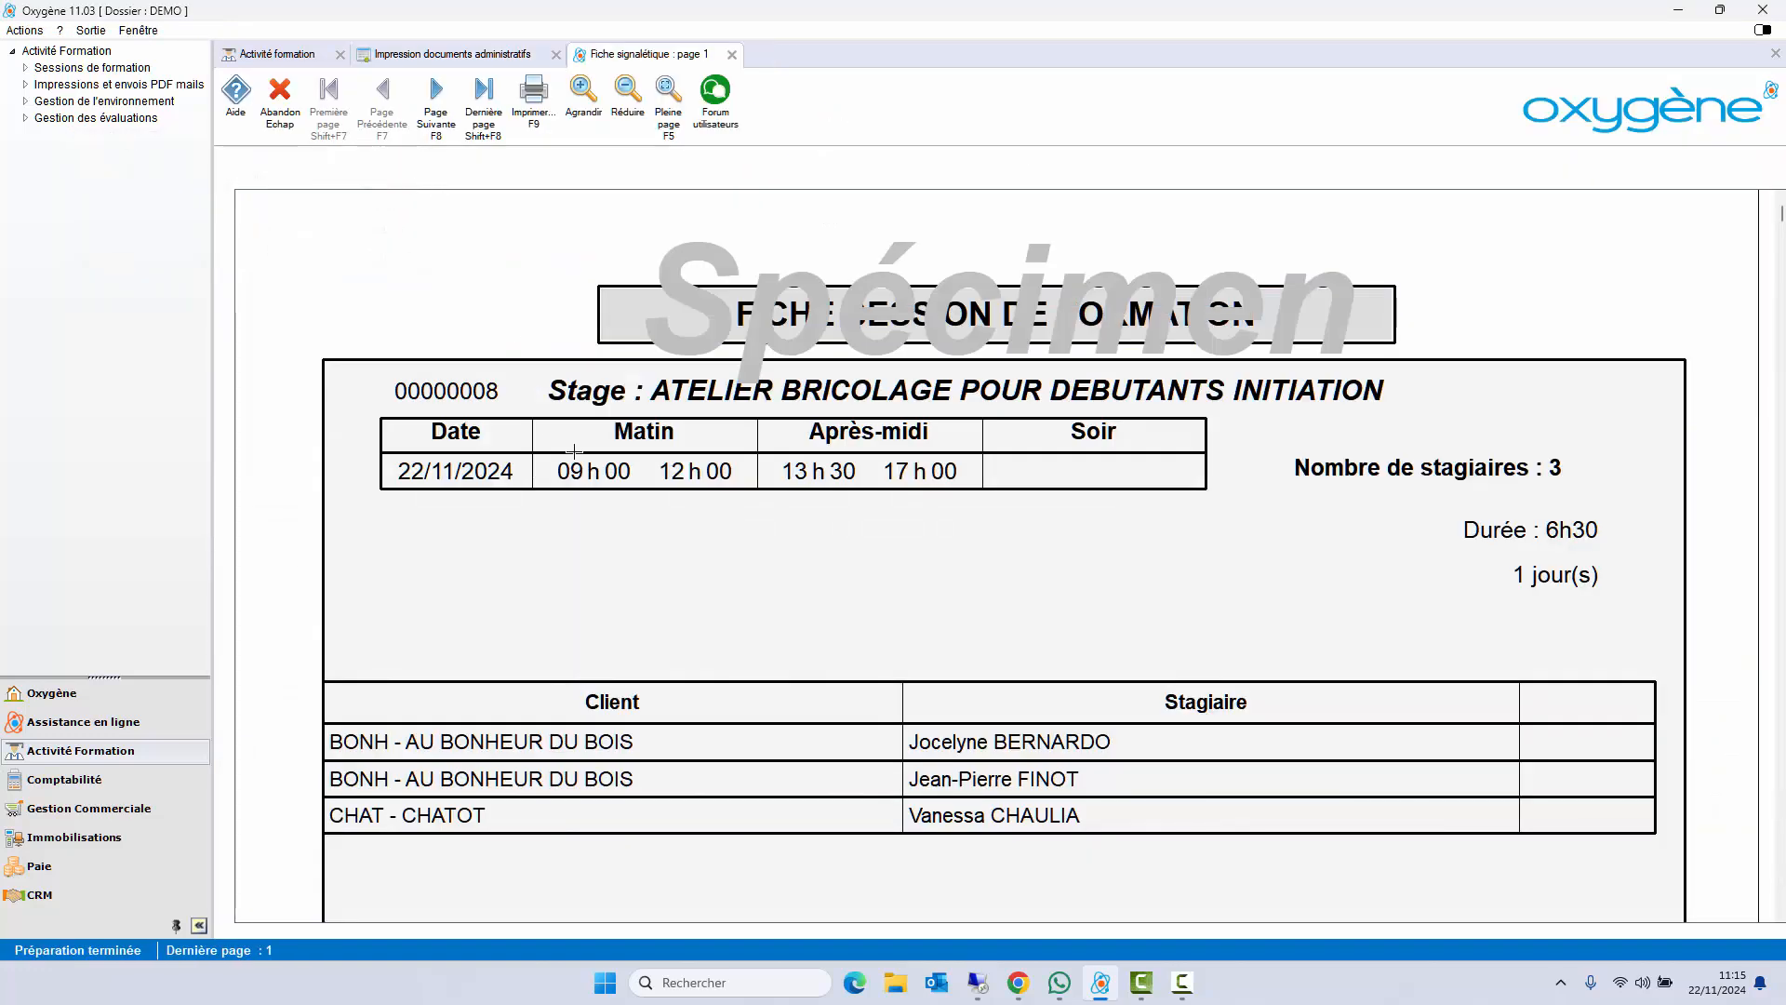
{"action": "right_click", "coordinate": [543, 458]}
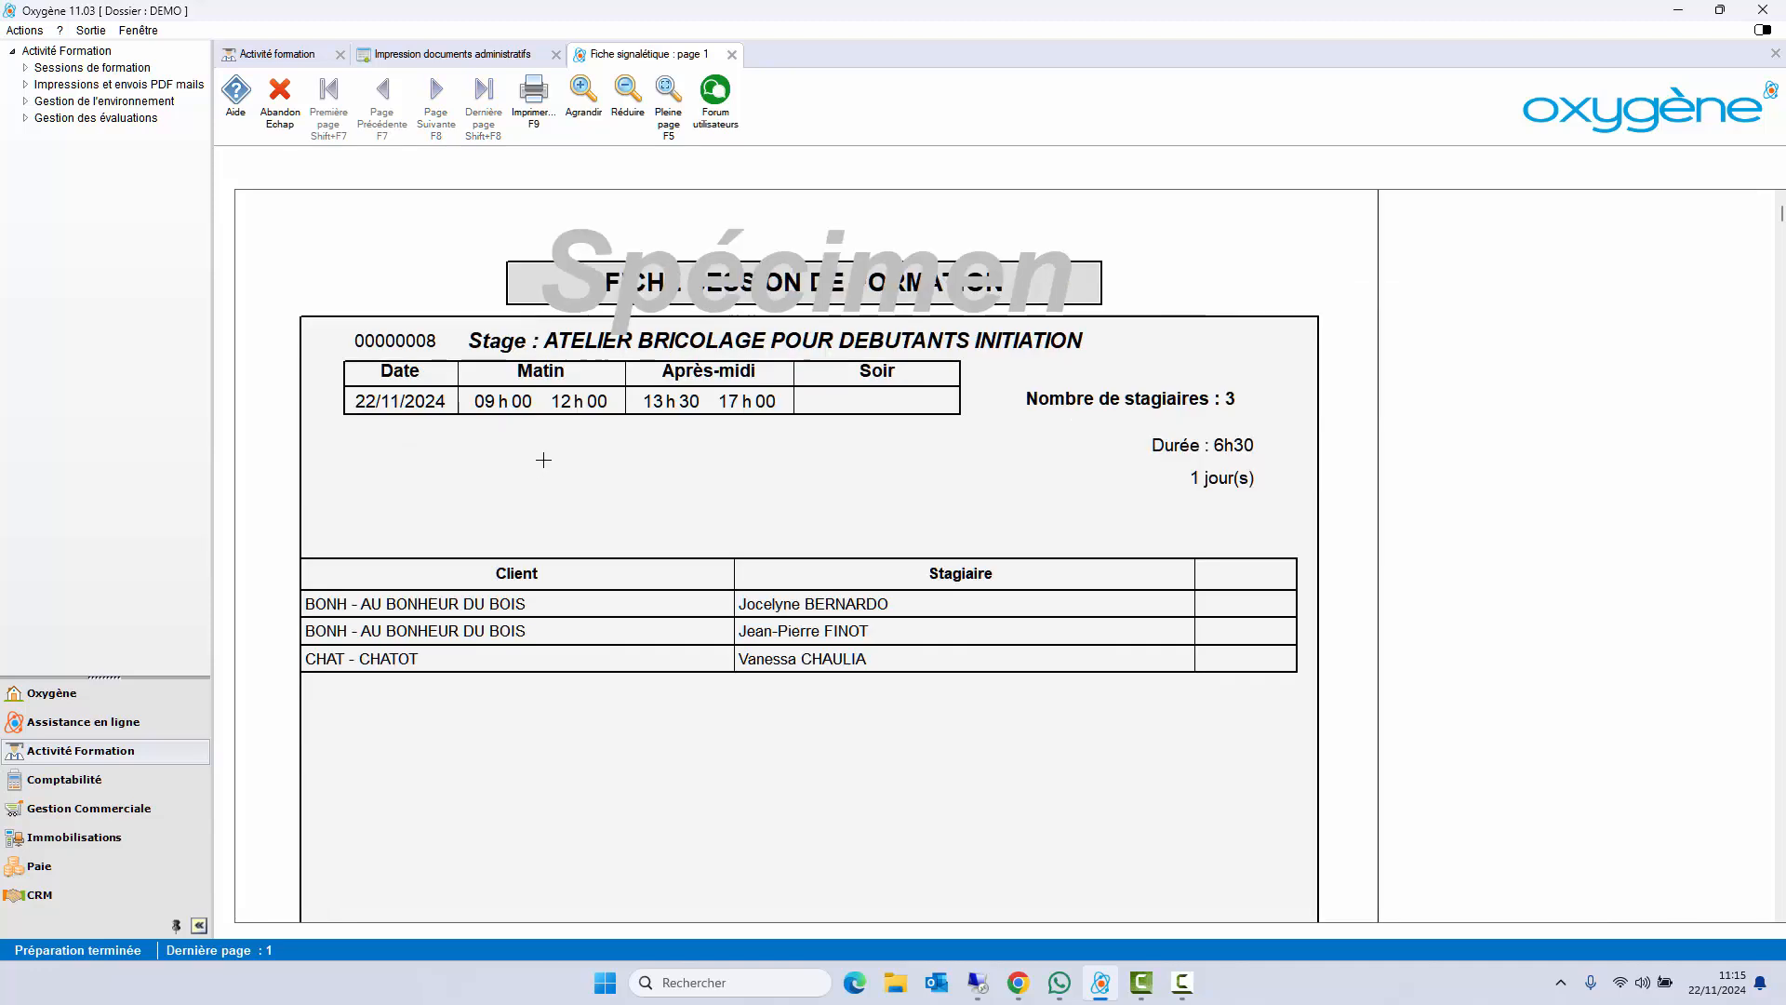
{"action": "right_click", "coordinate": [547, 455]}
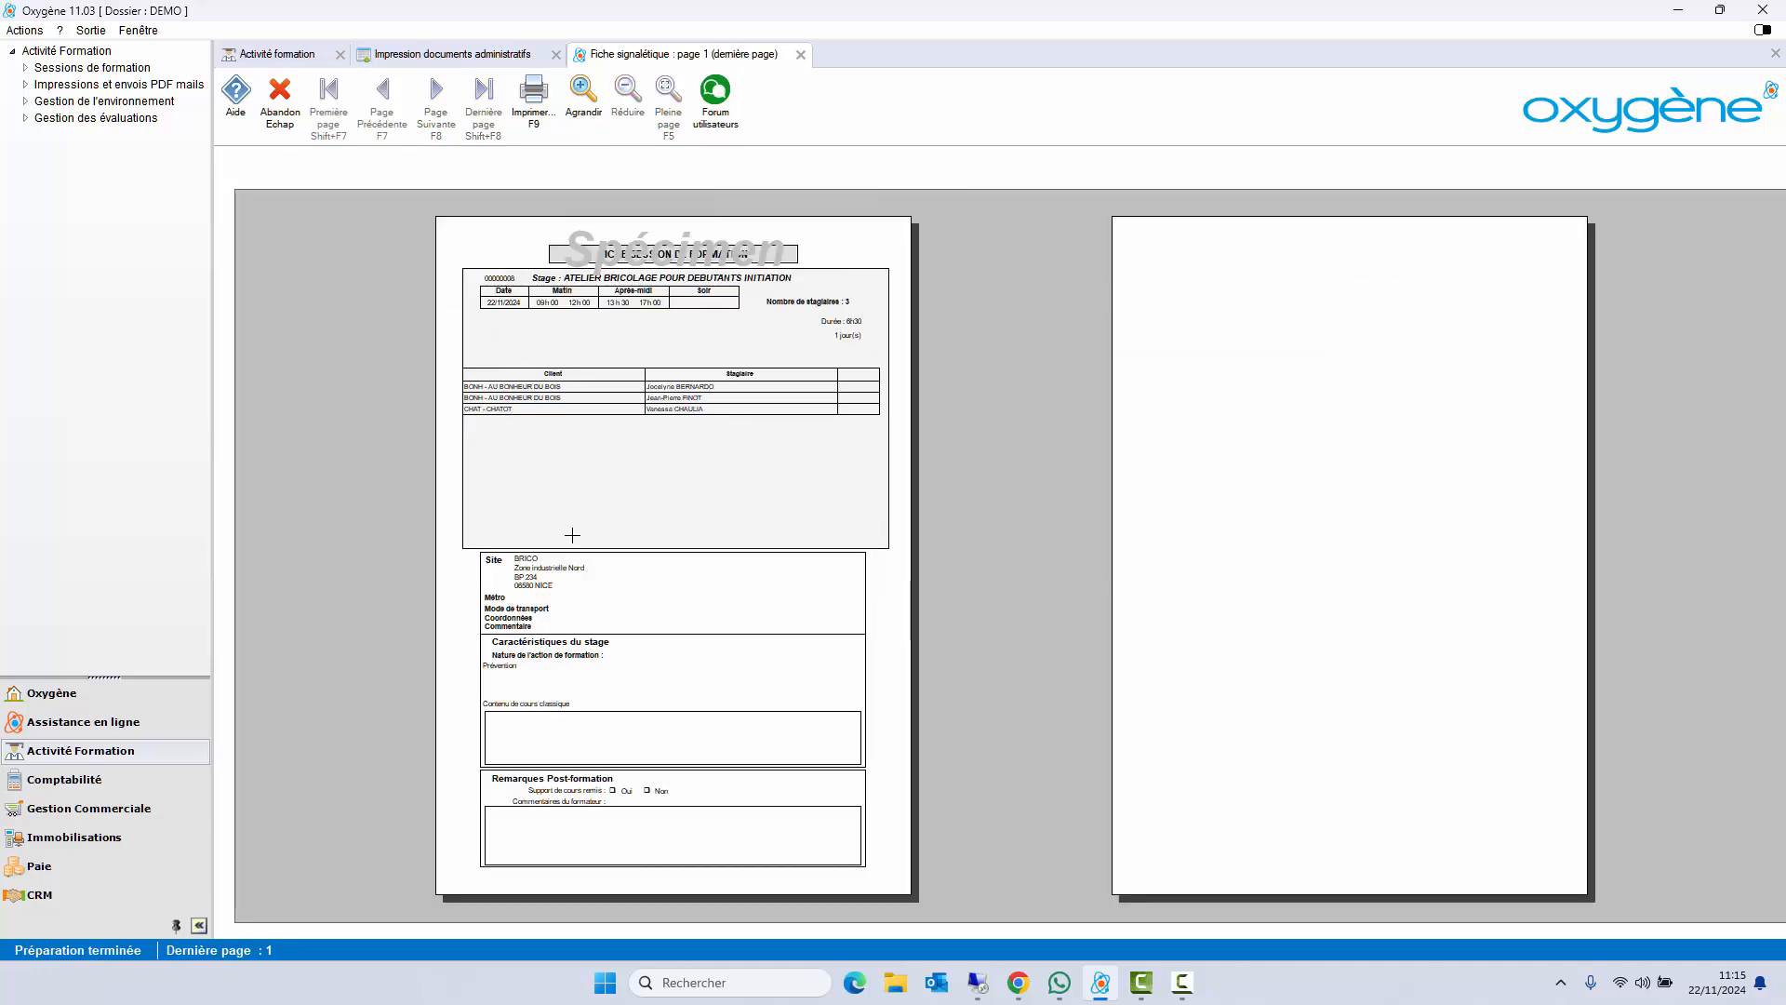
{"action": "left_click", "coordinate": [569, 430]}
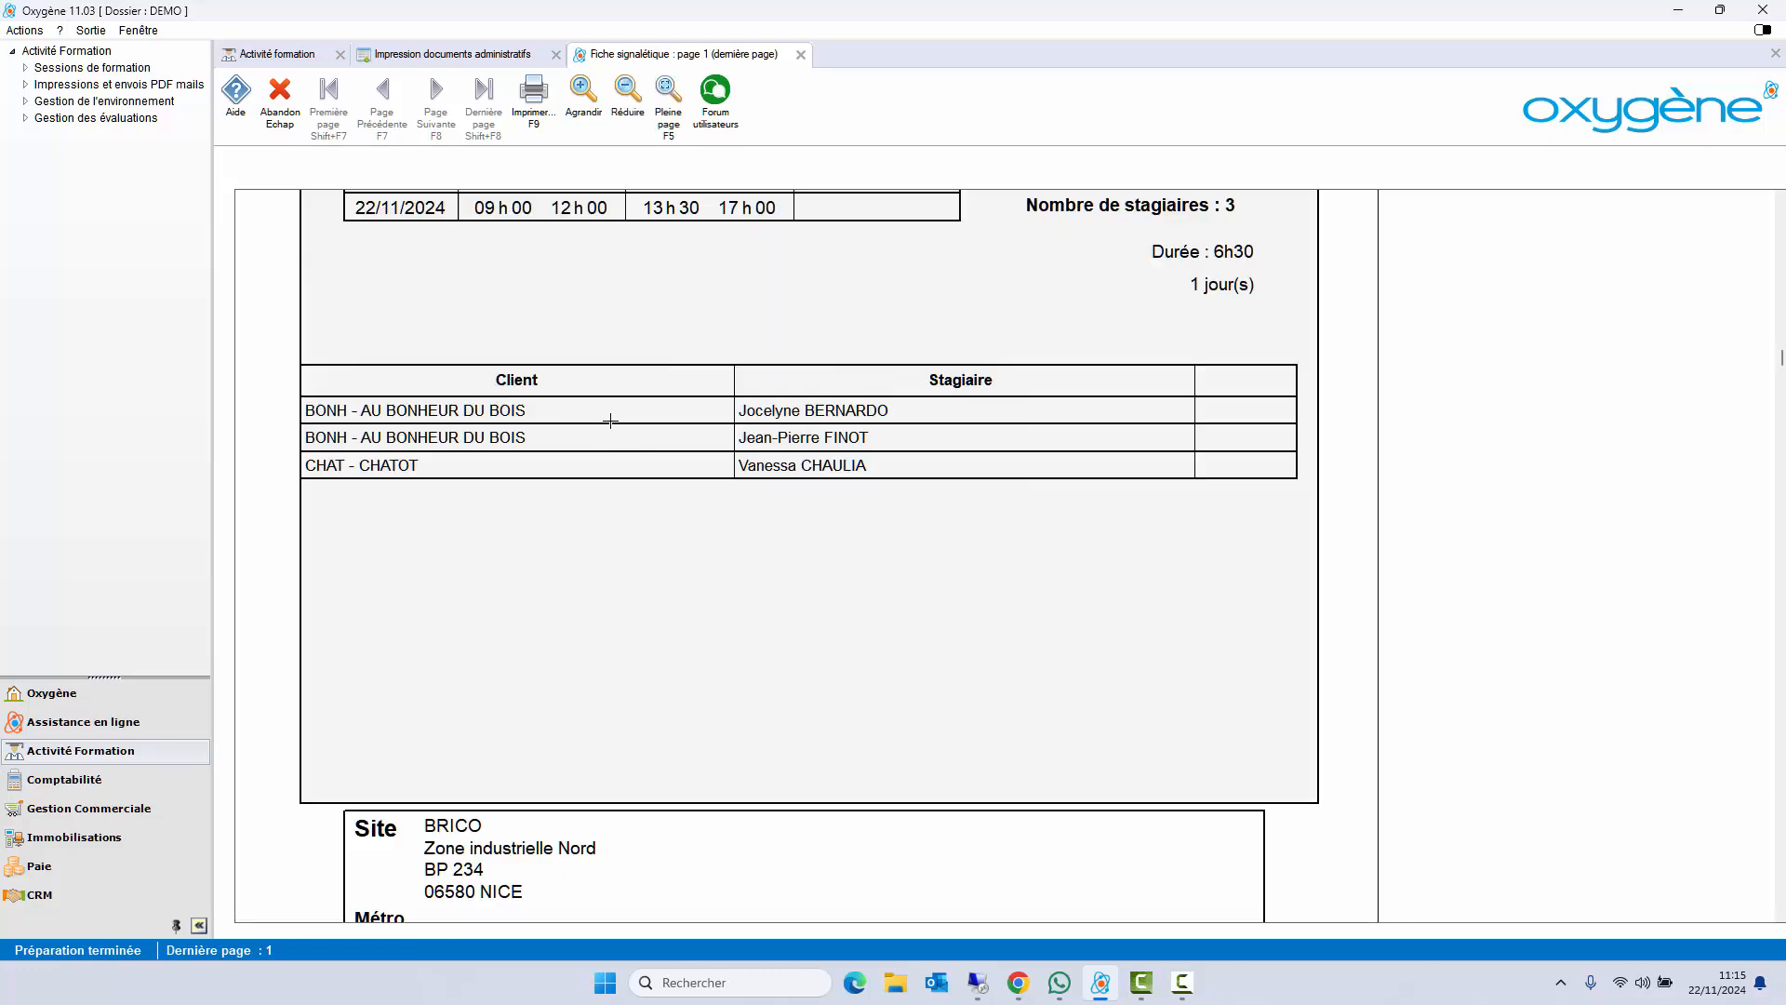
{"action": "left_click", "coordinate": [611, 425]}
{"action": "scroll", "coordinate": [638, 415], "scroll_direction": "up", "scroll_amount": 3}
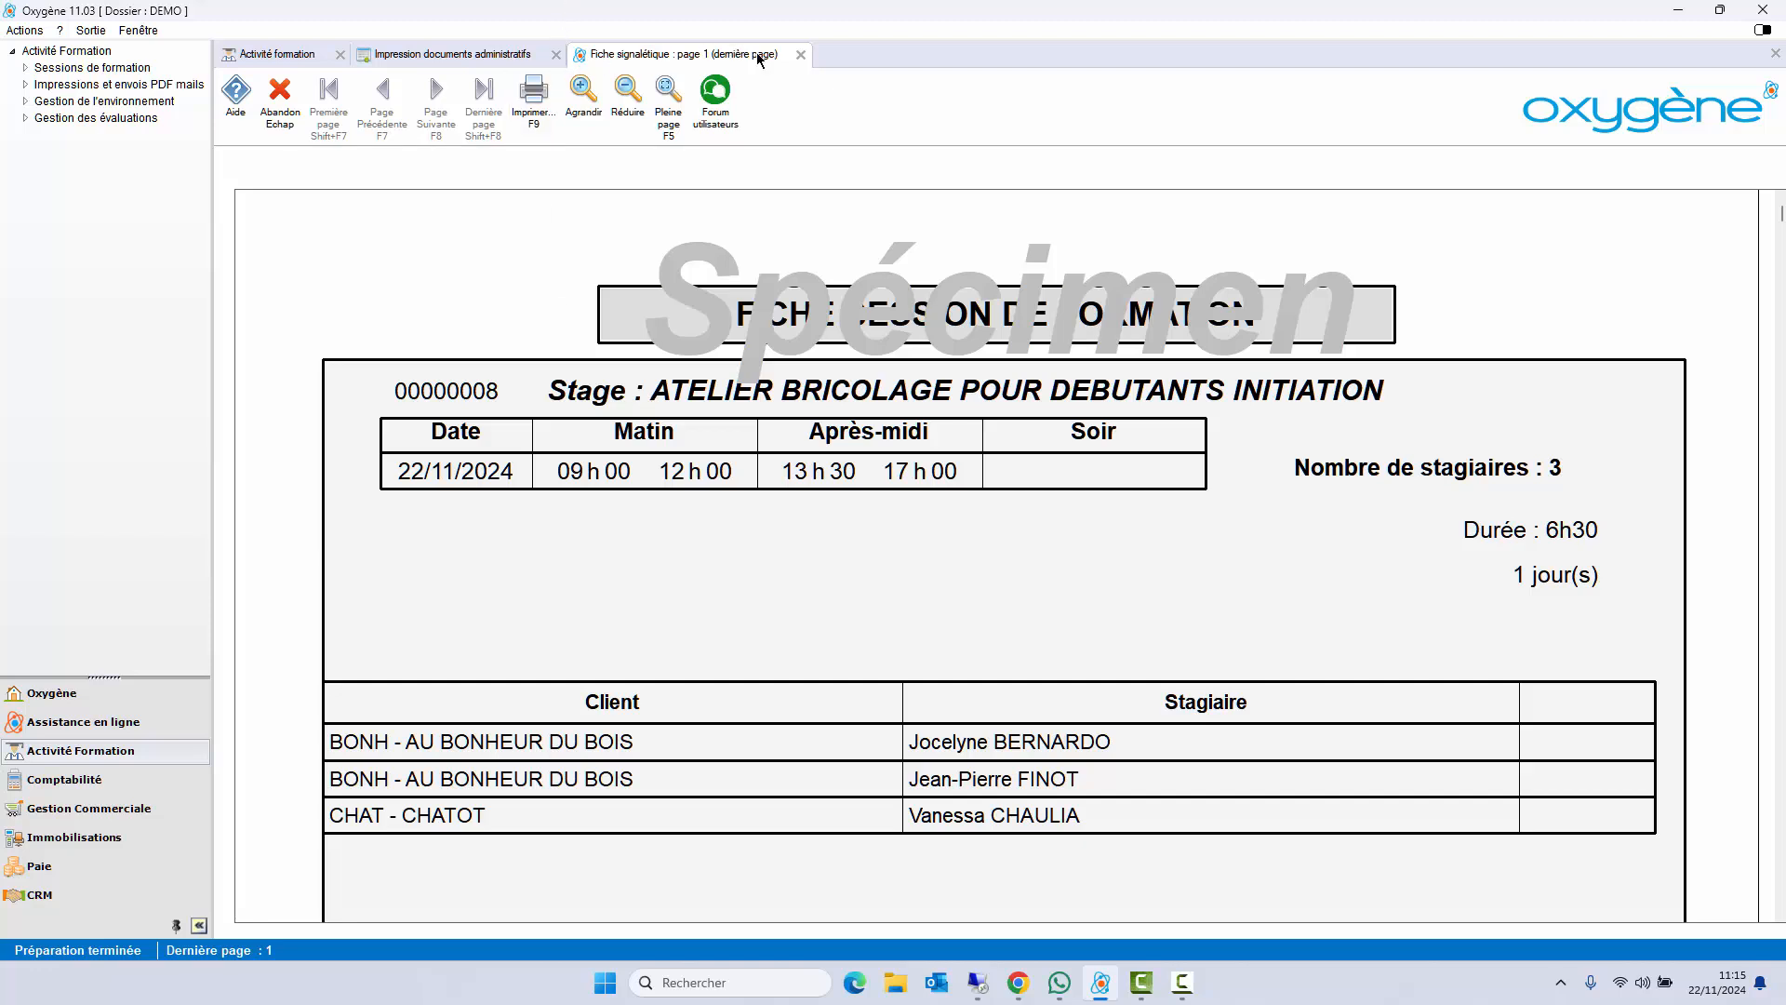
{"action": "left_click", "coordinate": [801, 58]}
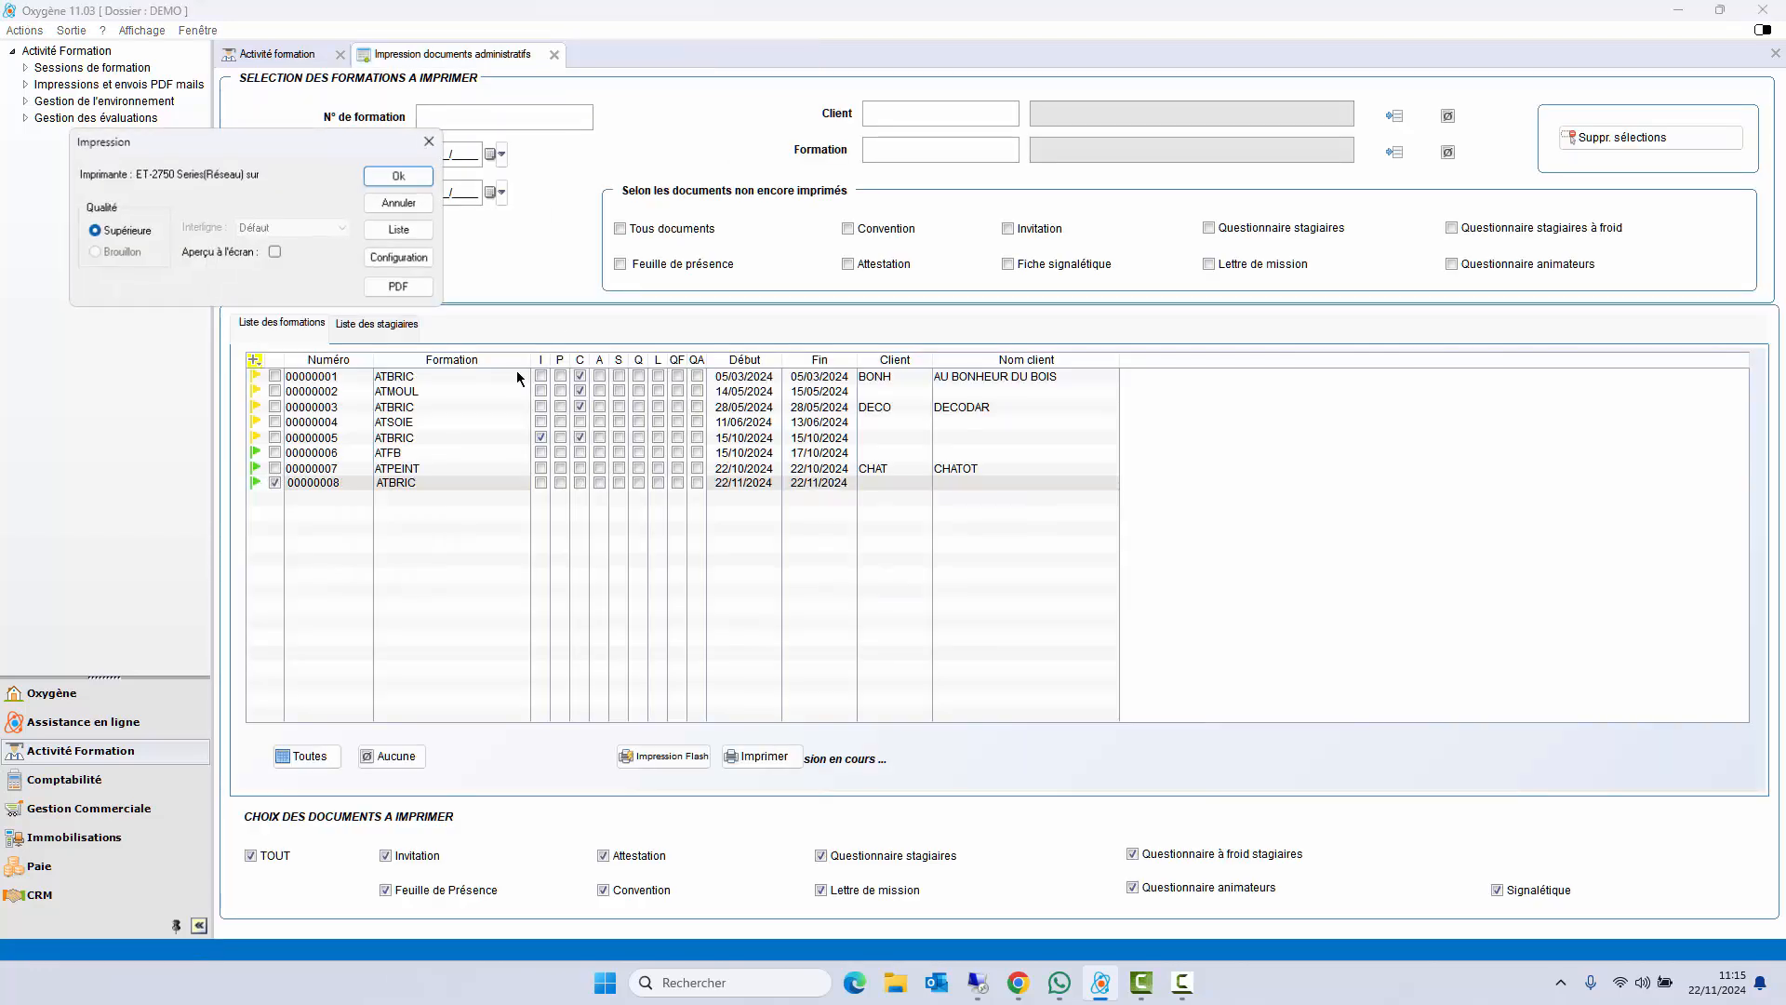
- Enable the on-screen preview for the trainees' Questionnaire pour évaluation, read through its questions, and close it
{"action": "left_click", "coordinate": [276, 253]}
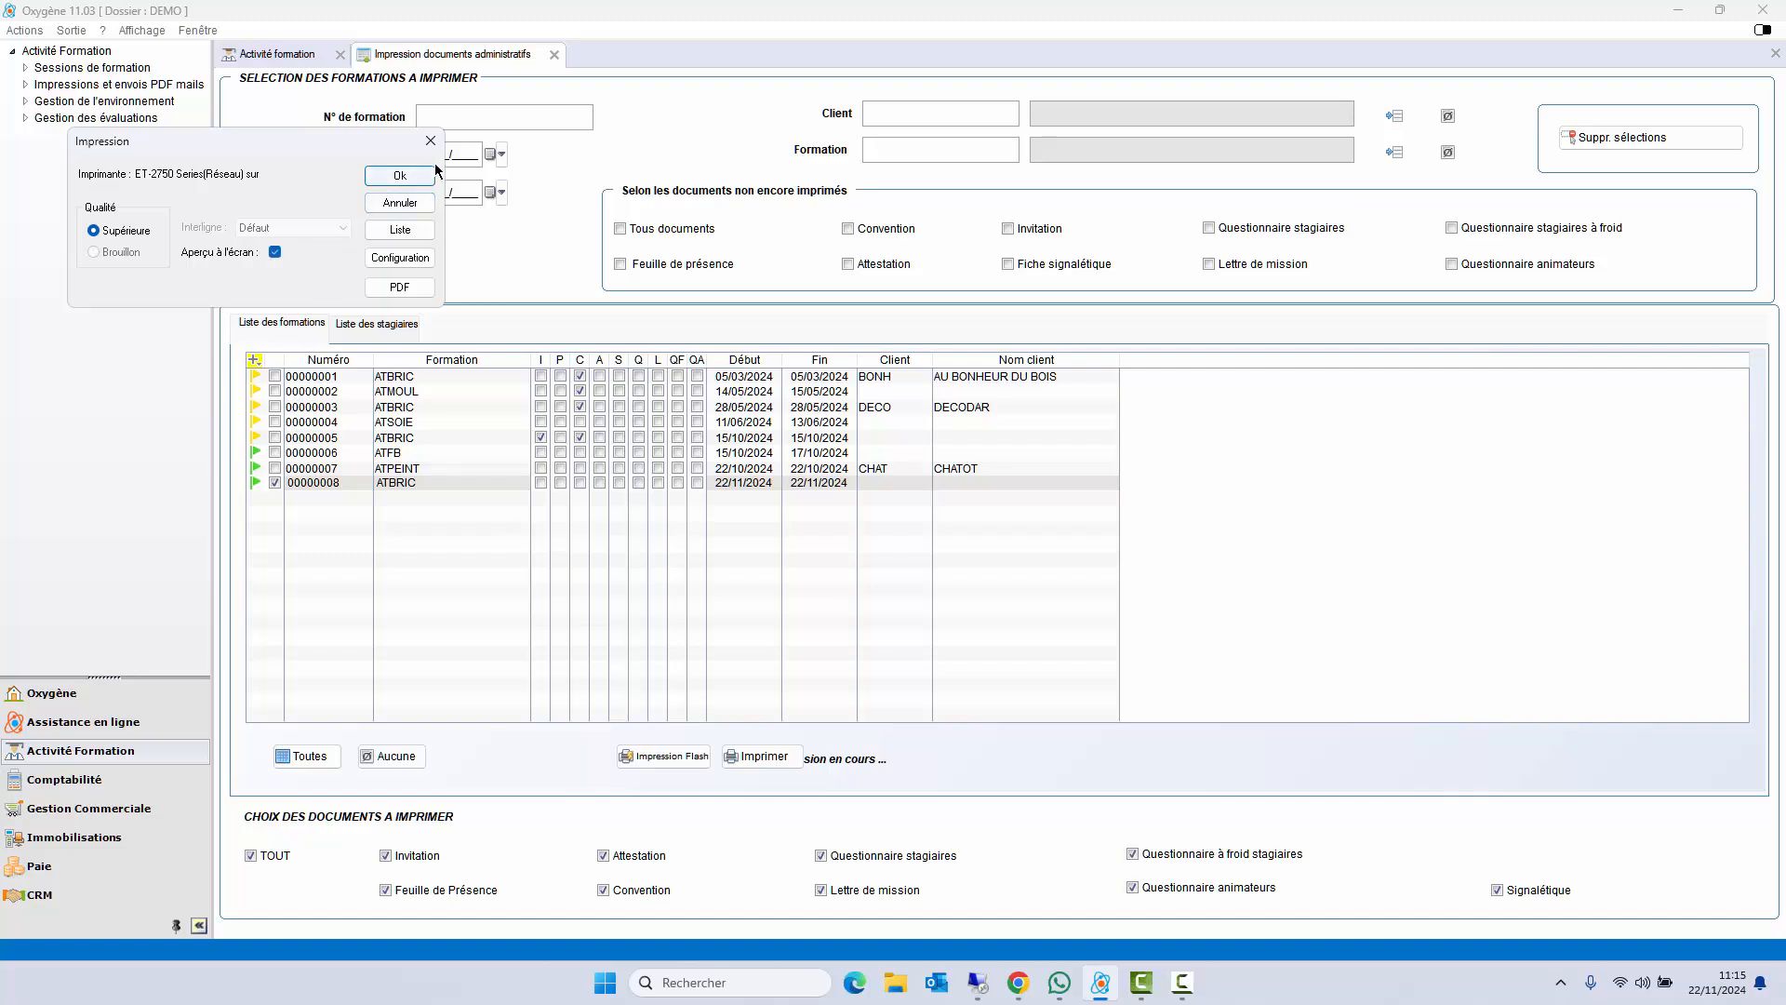
{"action": "left_click", "coordinate": [421, 175]}
{"action": "scroll", "coordinate": [572, 469], "scroll_direction": "down", "scroll_amount": 6}
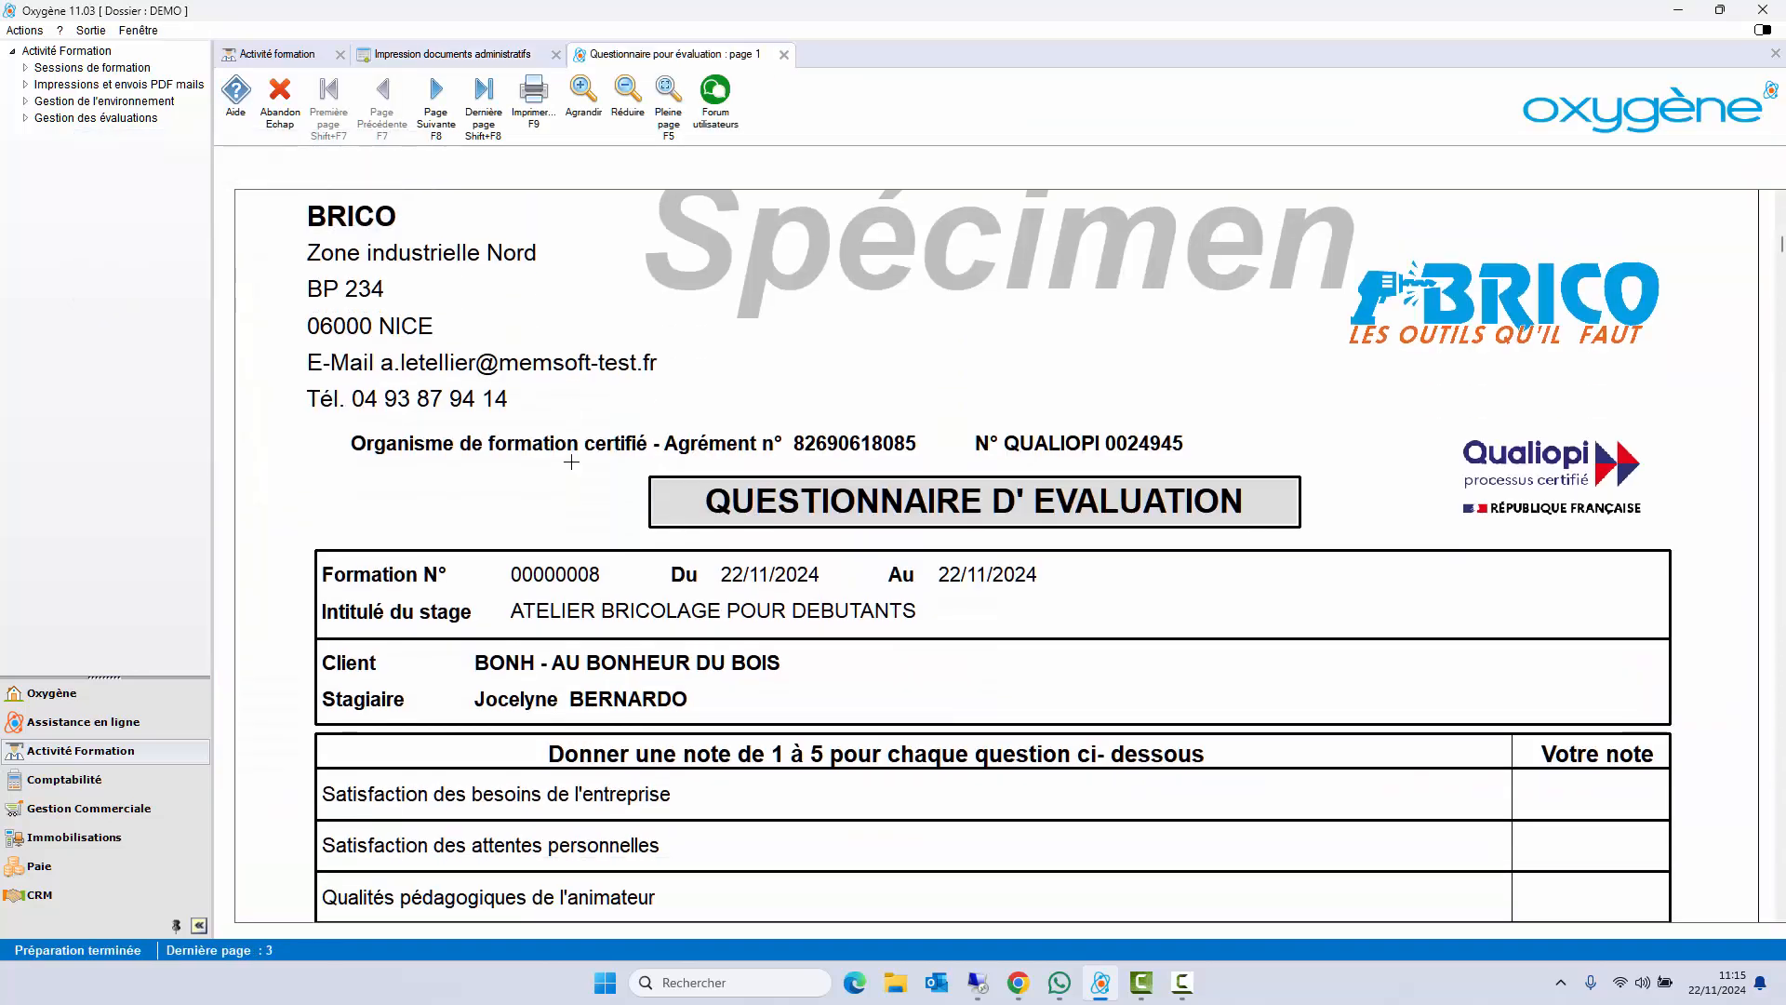
{"action": "scroll", "coordinate": [580, 493], "scroll_direction": "up", "scroll_amount": 4}
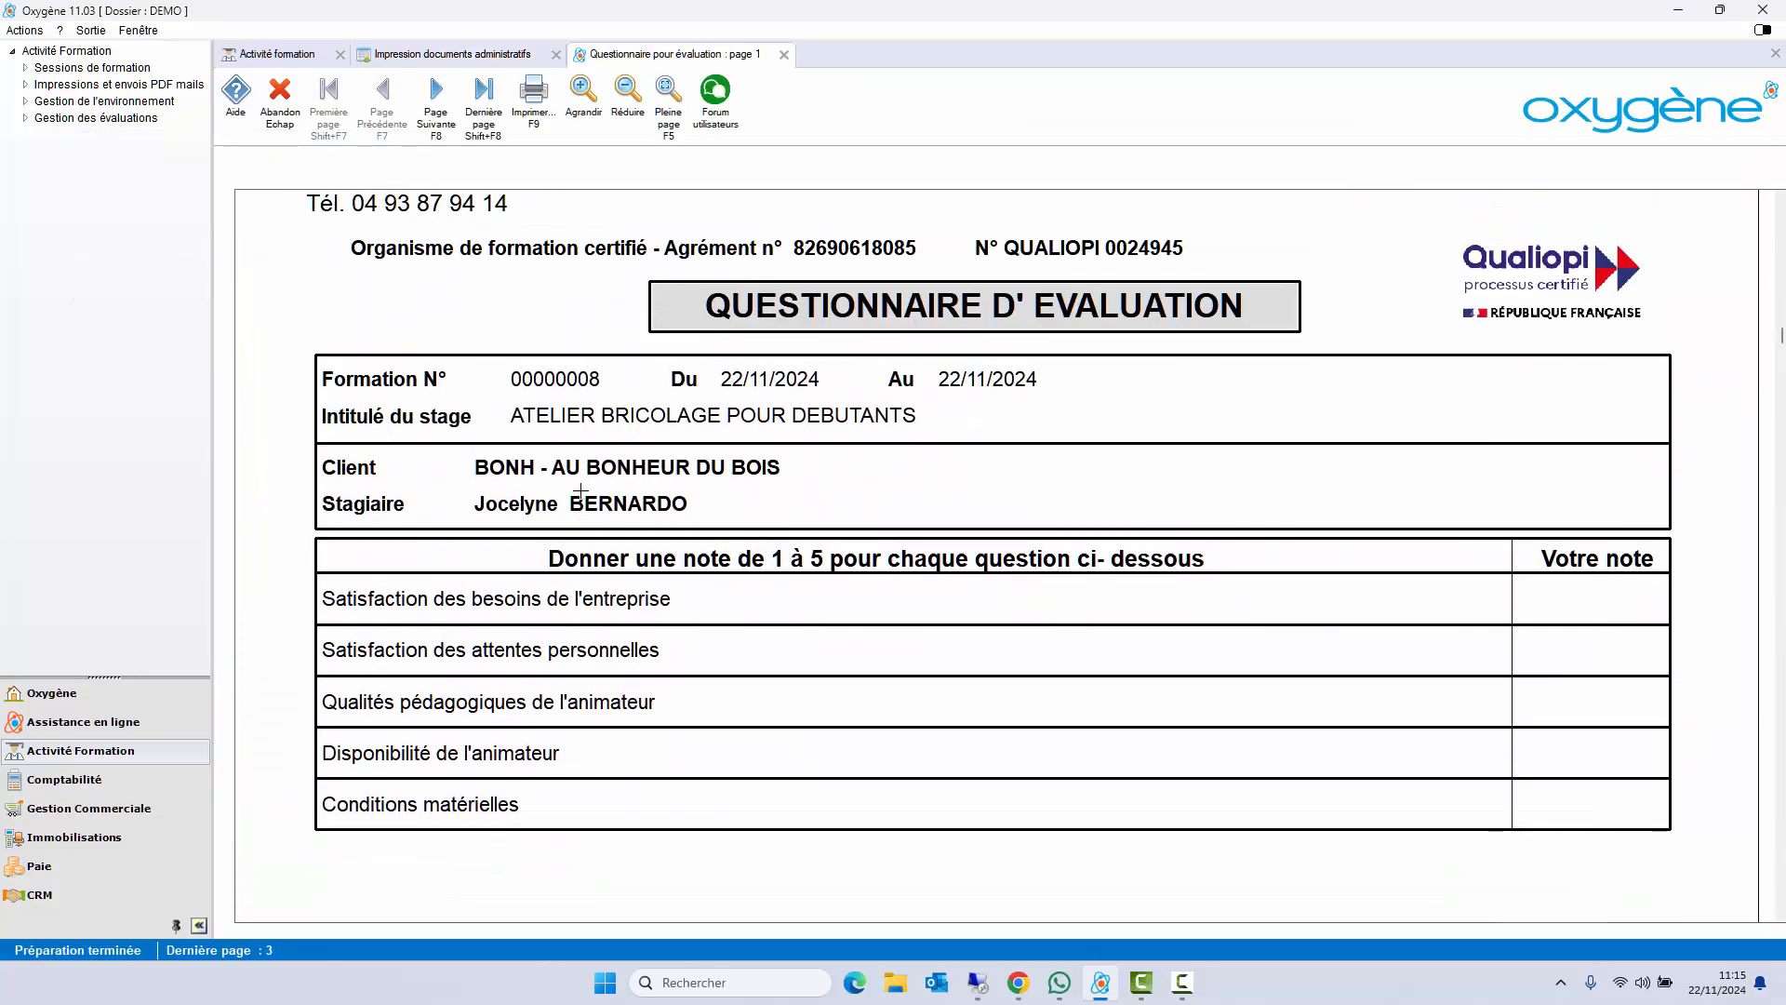
{"action": "left_click", "coordinate": [785, 56]}
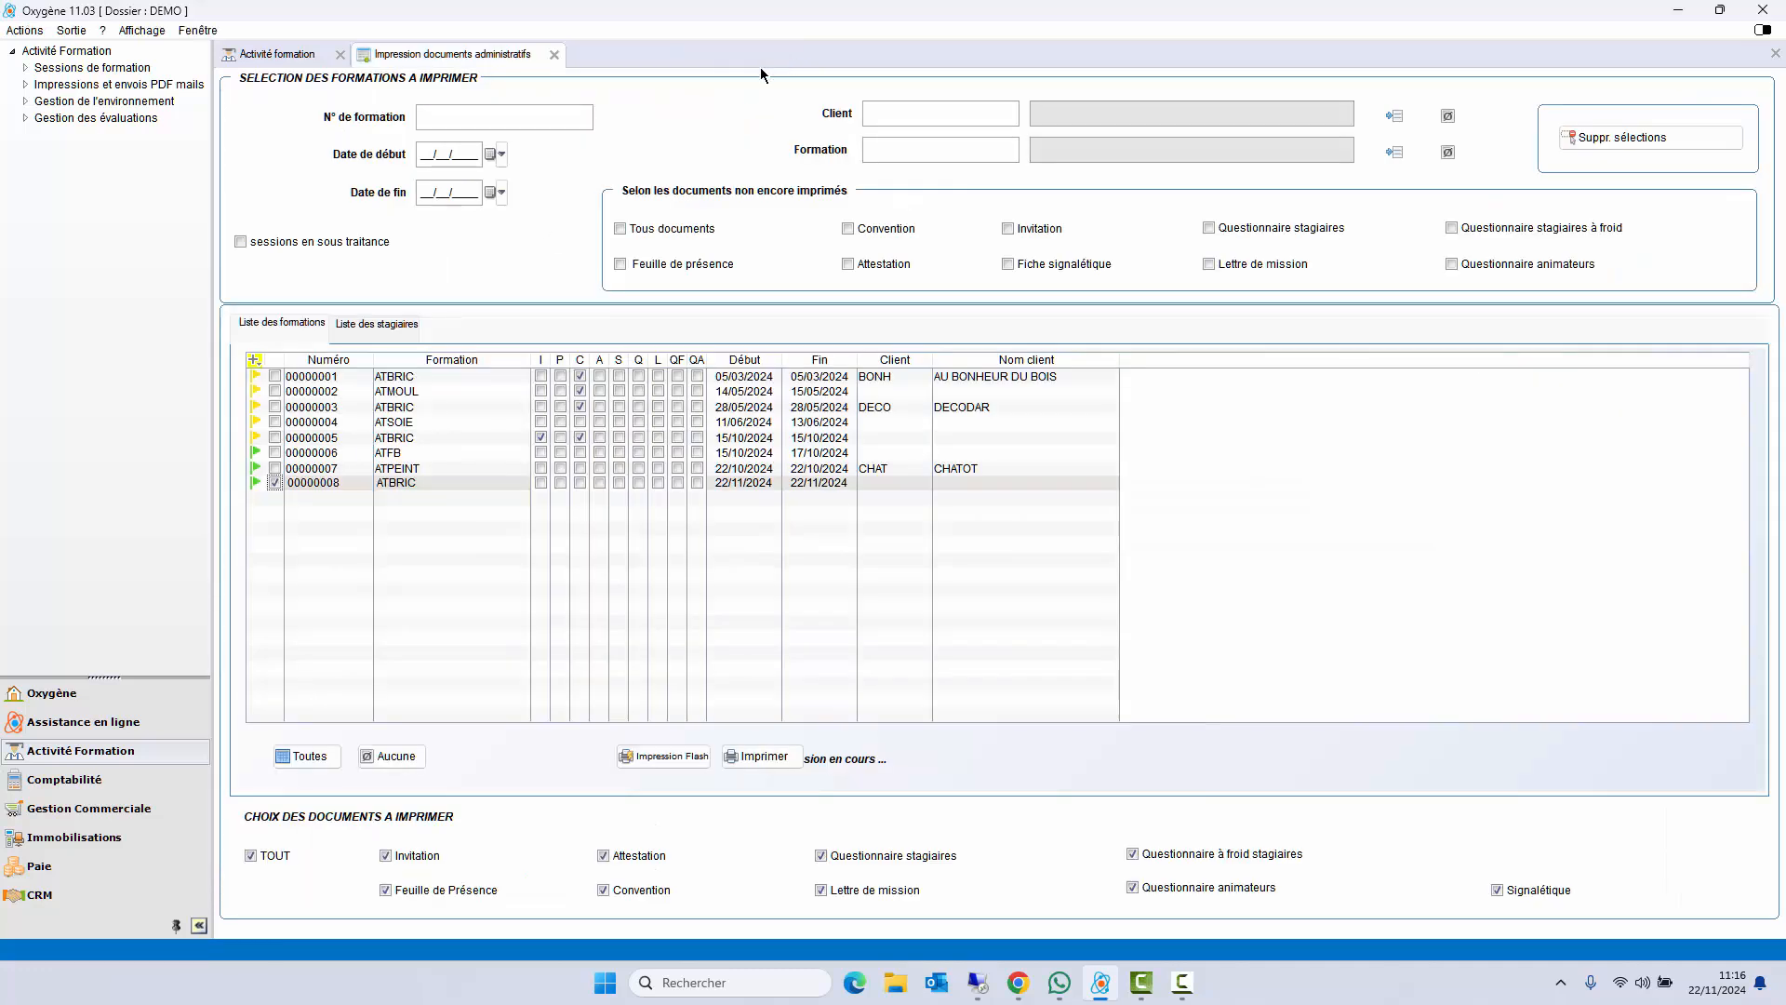
- Enable the on-screen preview for the Questionnaire pour évaluation à froid, read its questions, and close it
{"action": "left_click", "coordinate": [276, 252]}
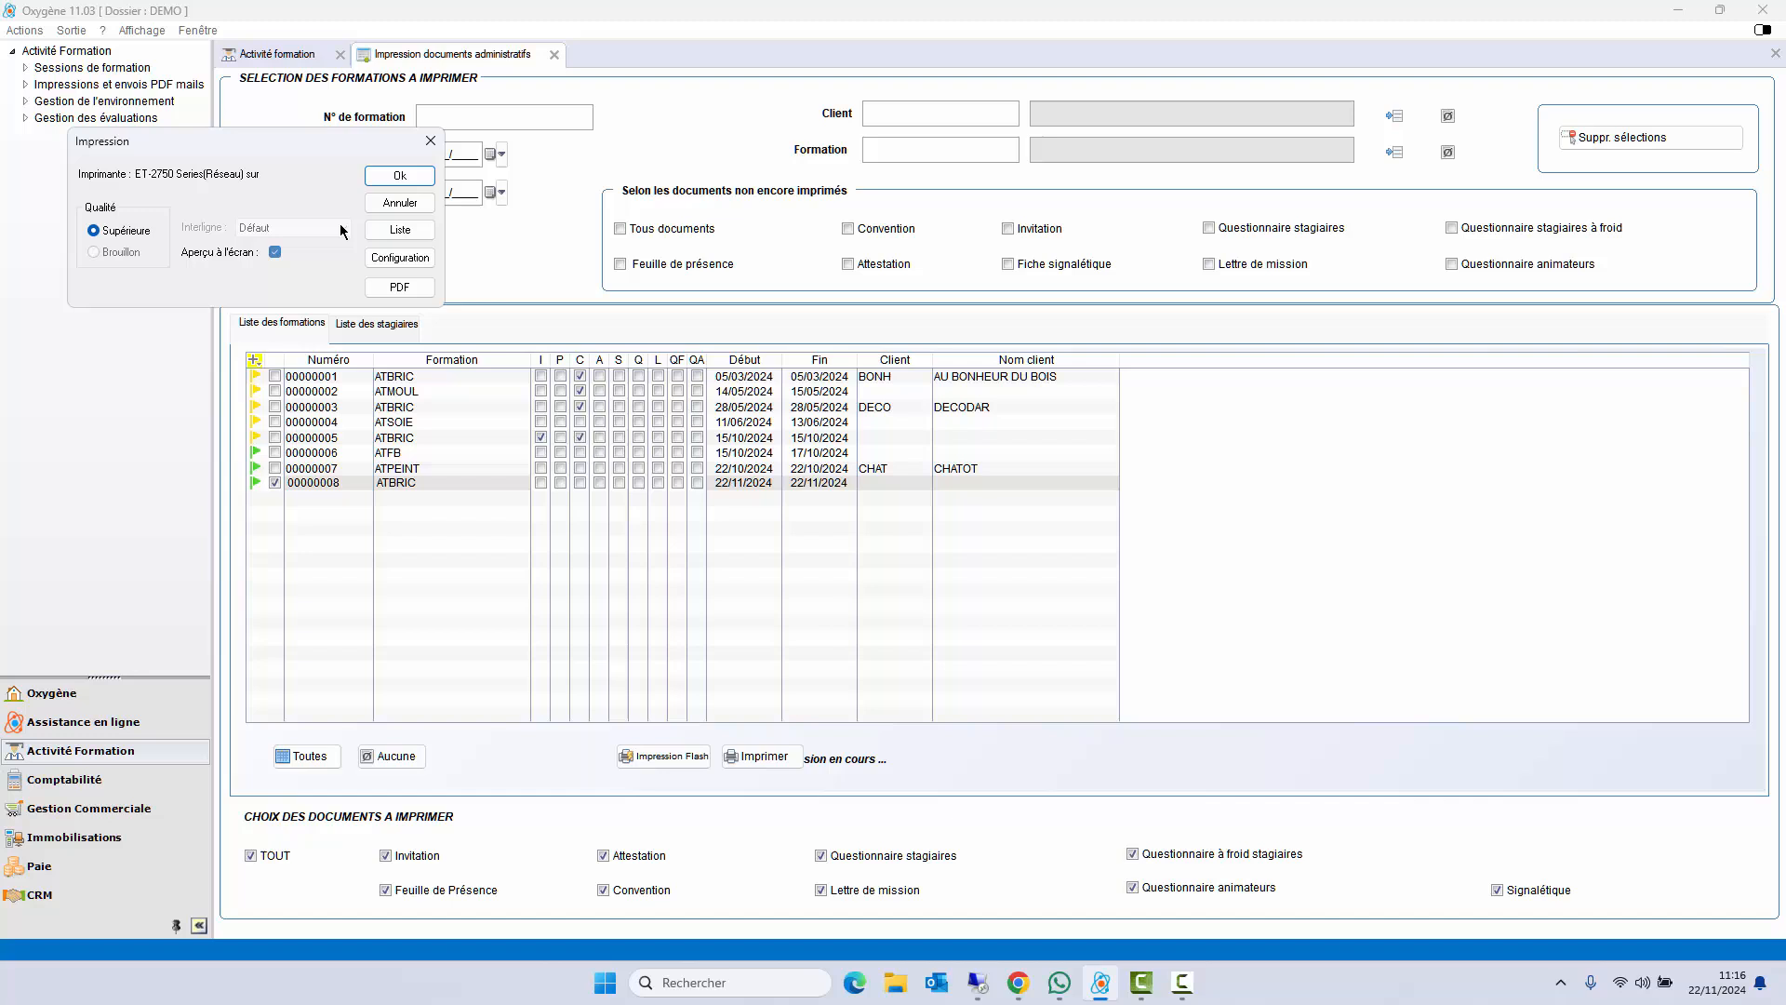
{"action": "left_click", "coordinate": [400, 176]}
{"action": "scroll", "coordinate": [528, 384], "scroll_direction": "down", "scroll_amount": 3}
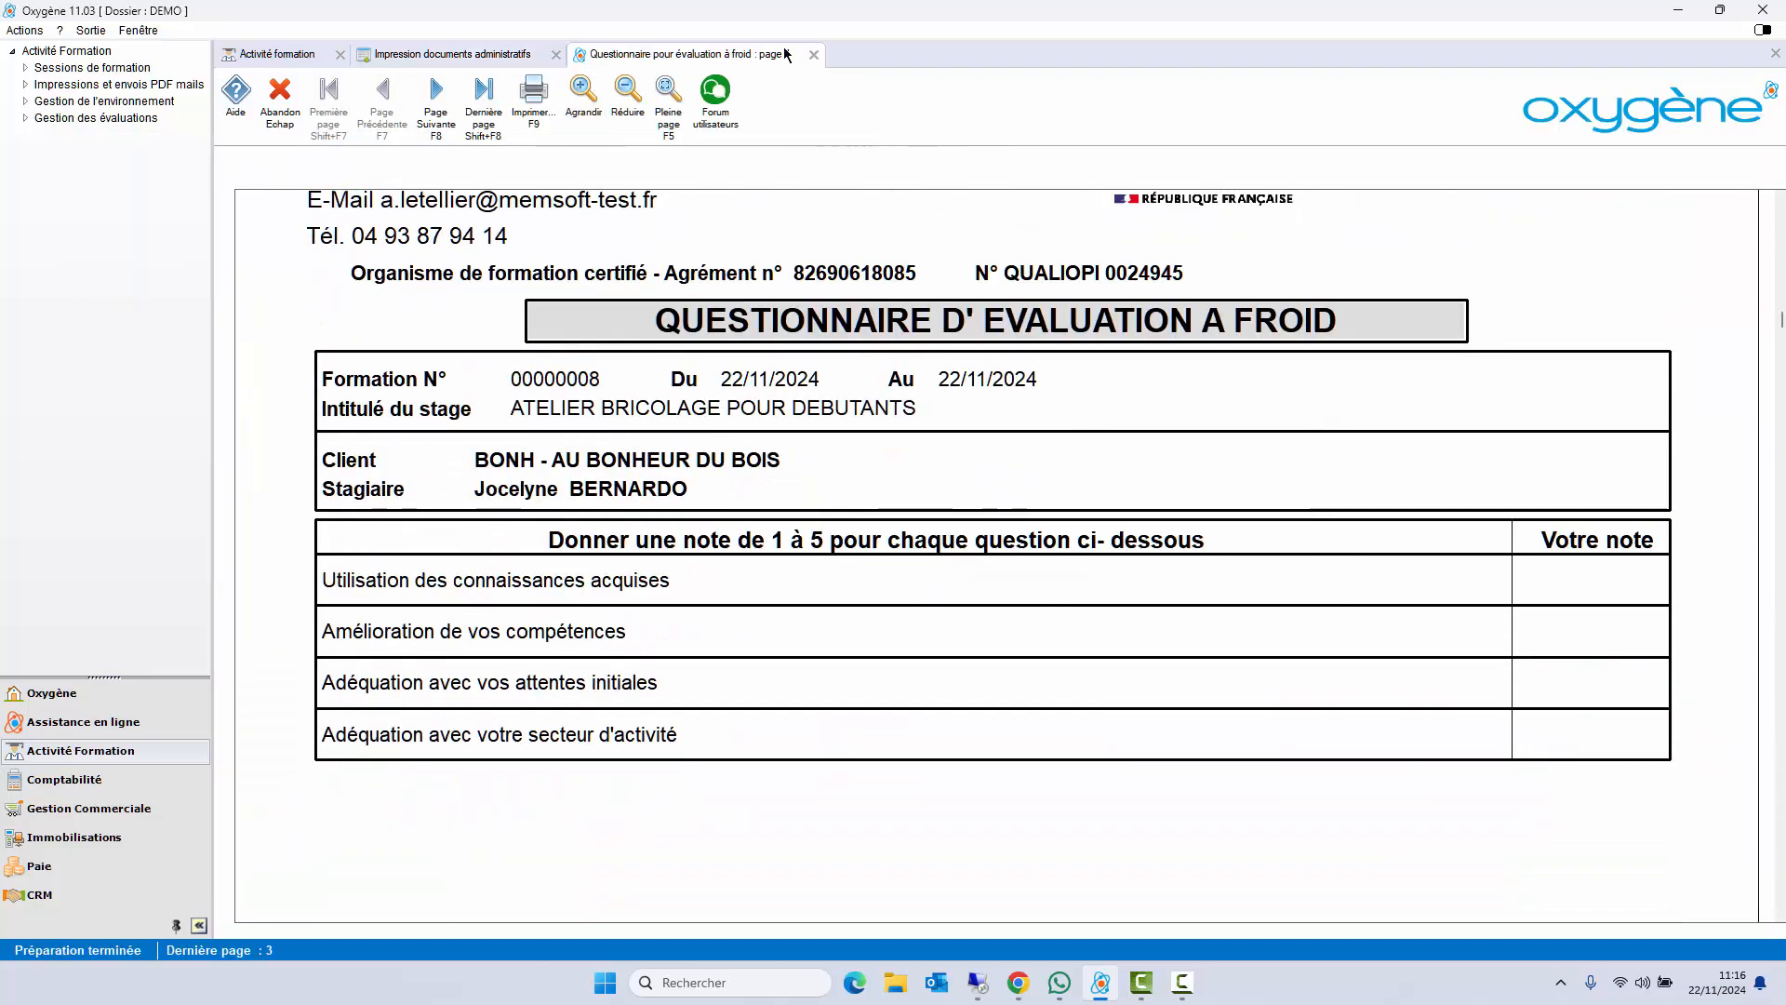
{"action": "left_click", "coordinate": [815, 54]}
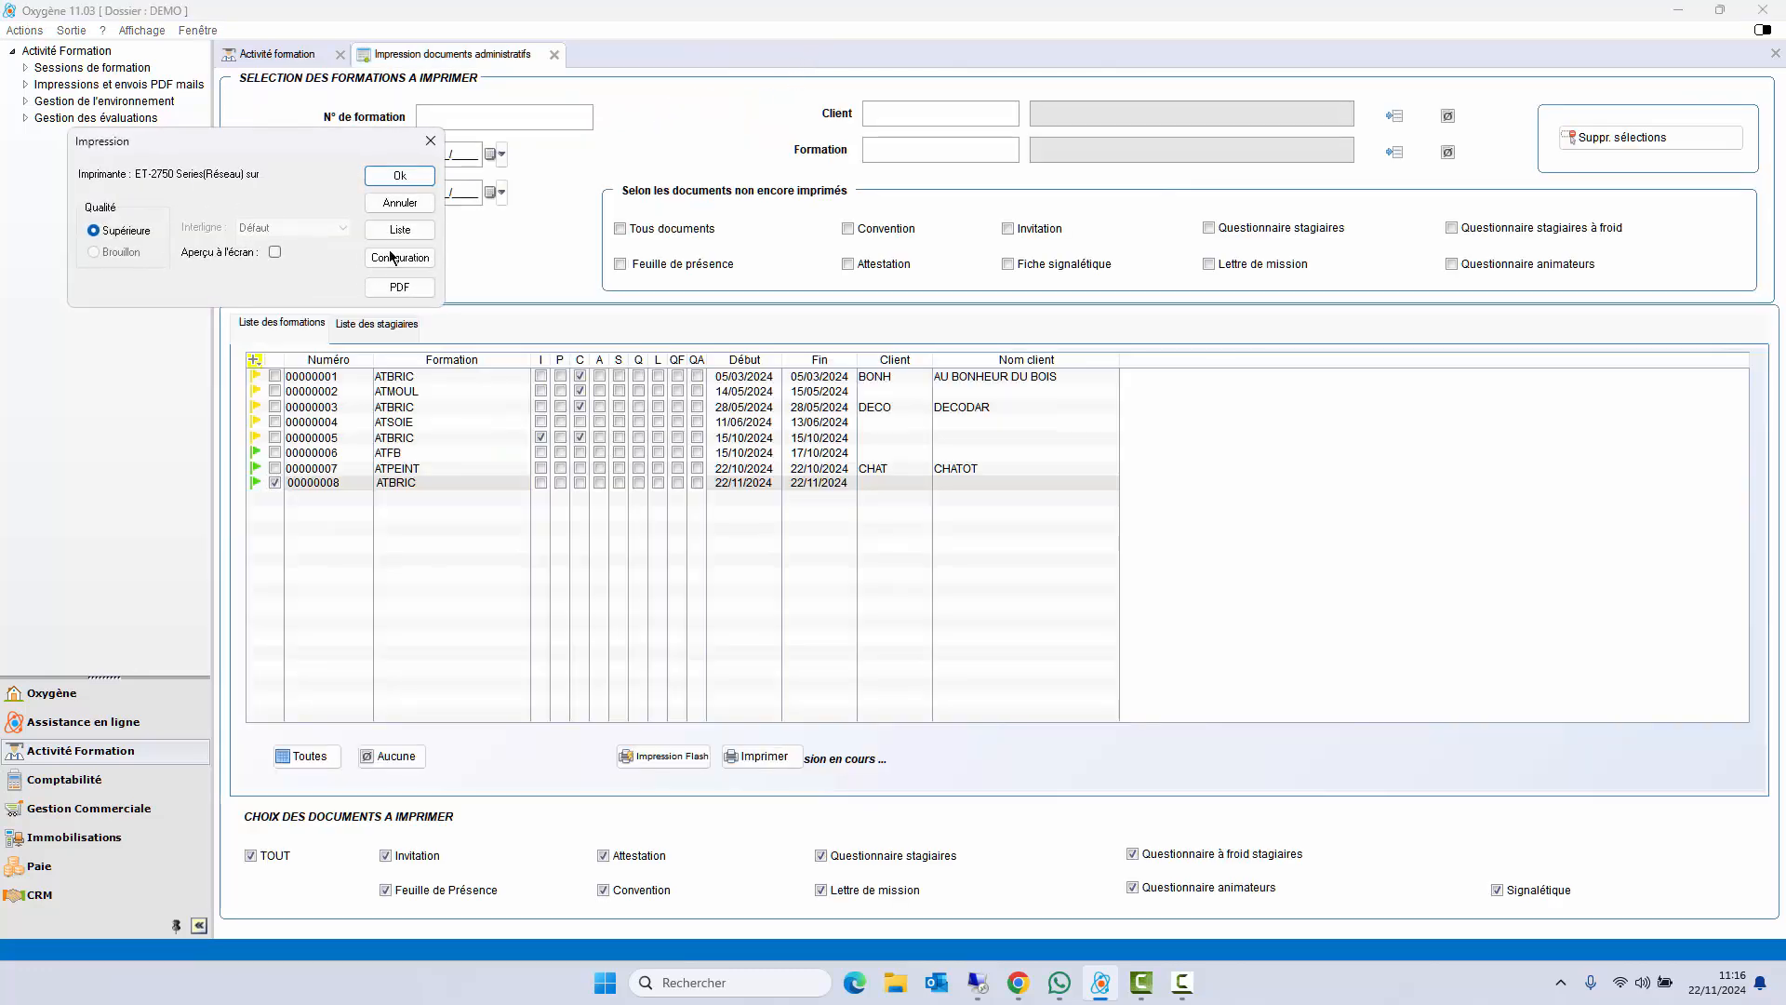
- Enable the on-screen preview for the Lettre de mission, examine its training days, venue and trainee list, and close it
{"action": "left_click", "coordinate": [275, 252]}
{"action": "left_click", "coordinate": [382, 173]}
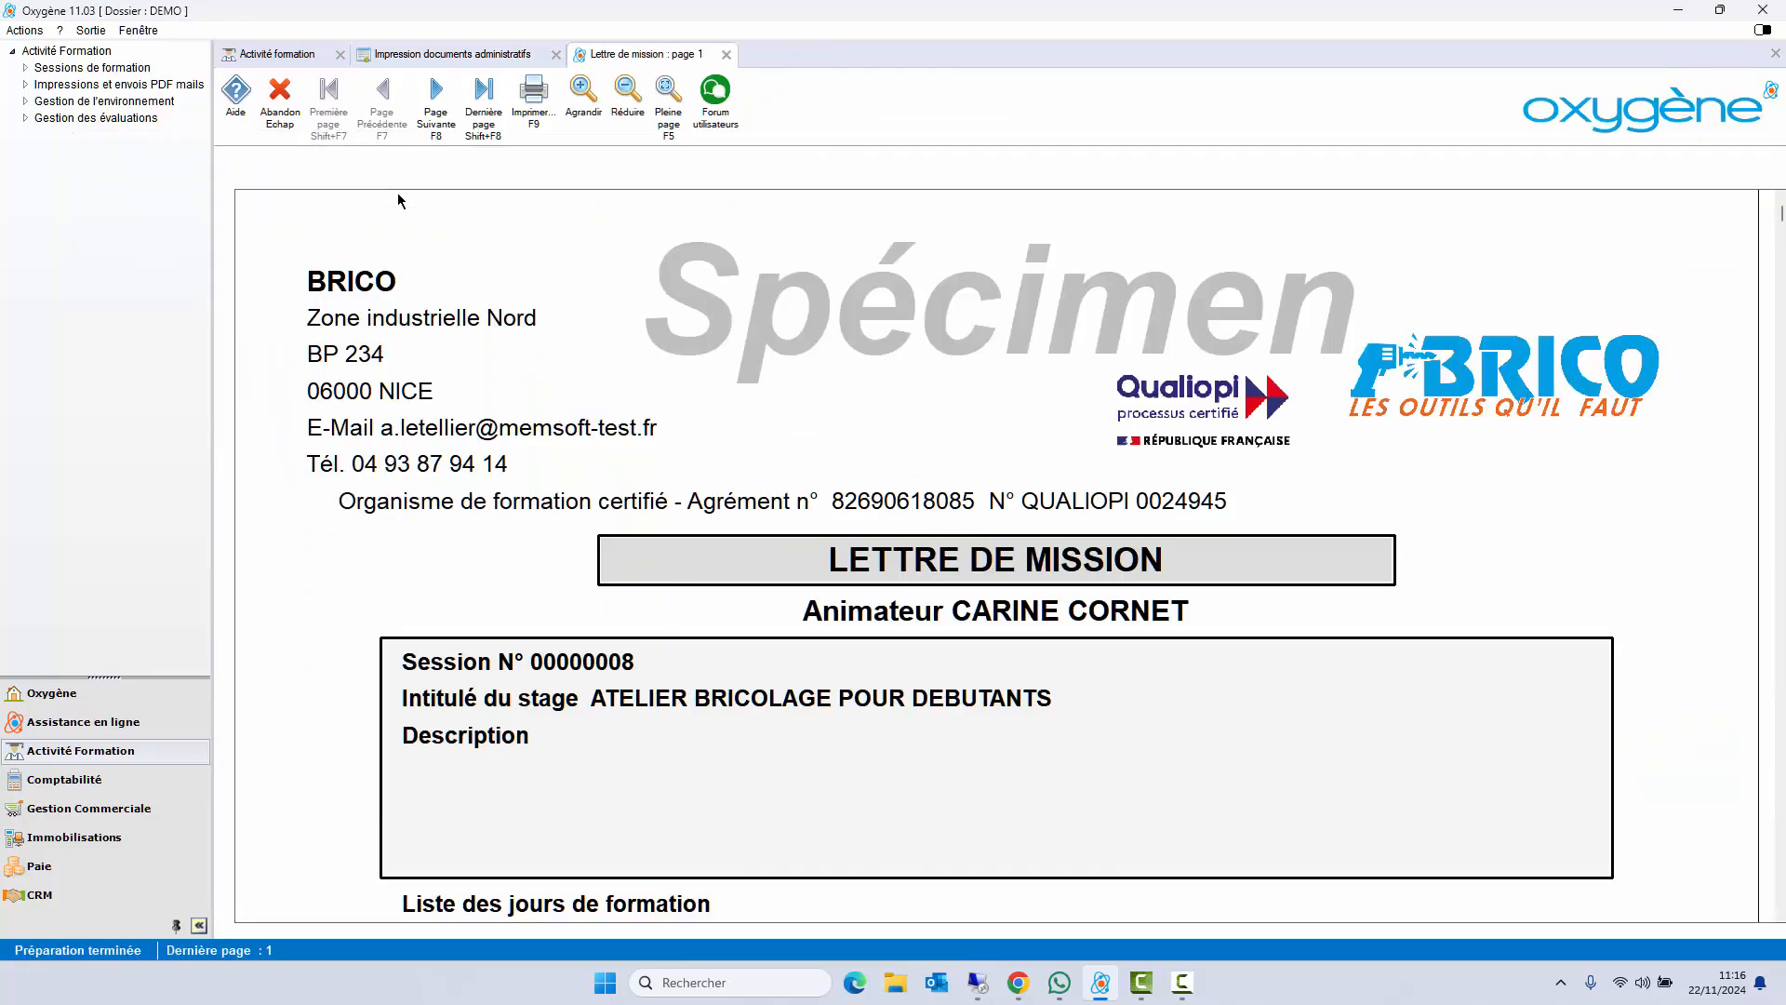
{"action": "scroll", "coordinate": [500, 468], "scroll_direction": "down", "scroll_amount": 4}
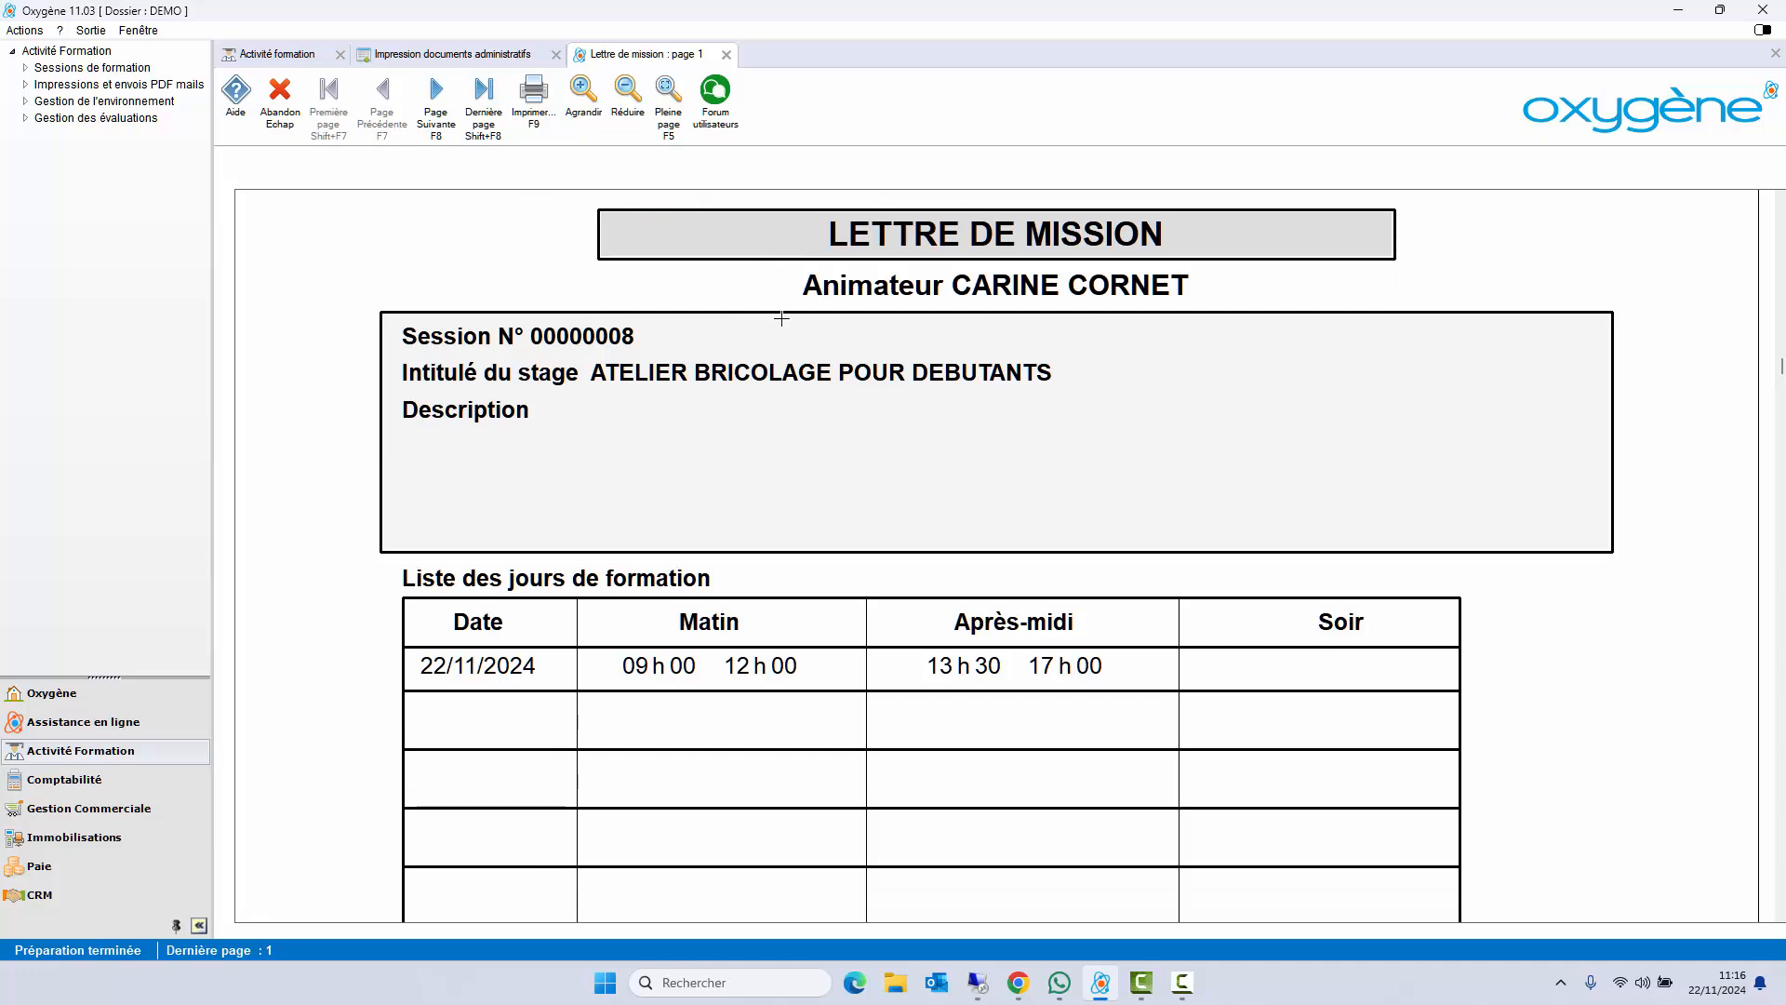
{"action": "scroll", "coordinate": [556, 499], "scroll_direction": "down", "scroll_amount": 1}
{"action": "right_click", "coordinate": [549, 480]}
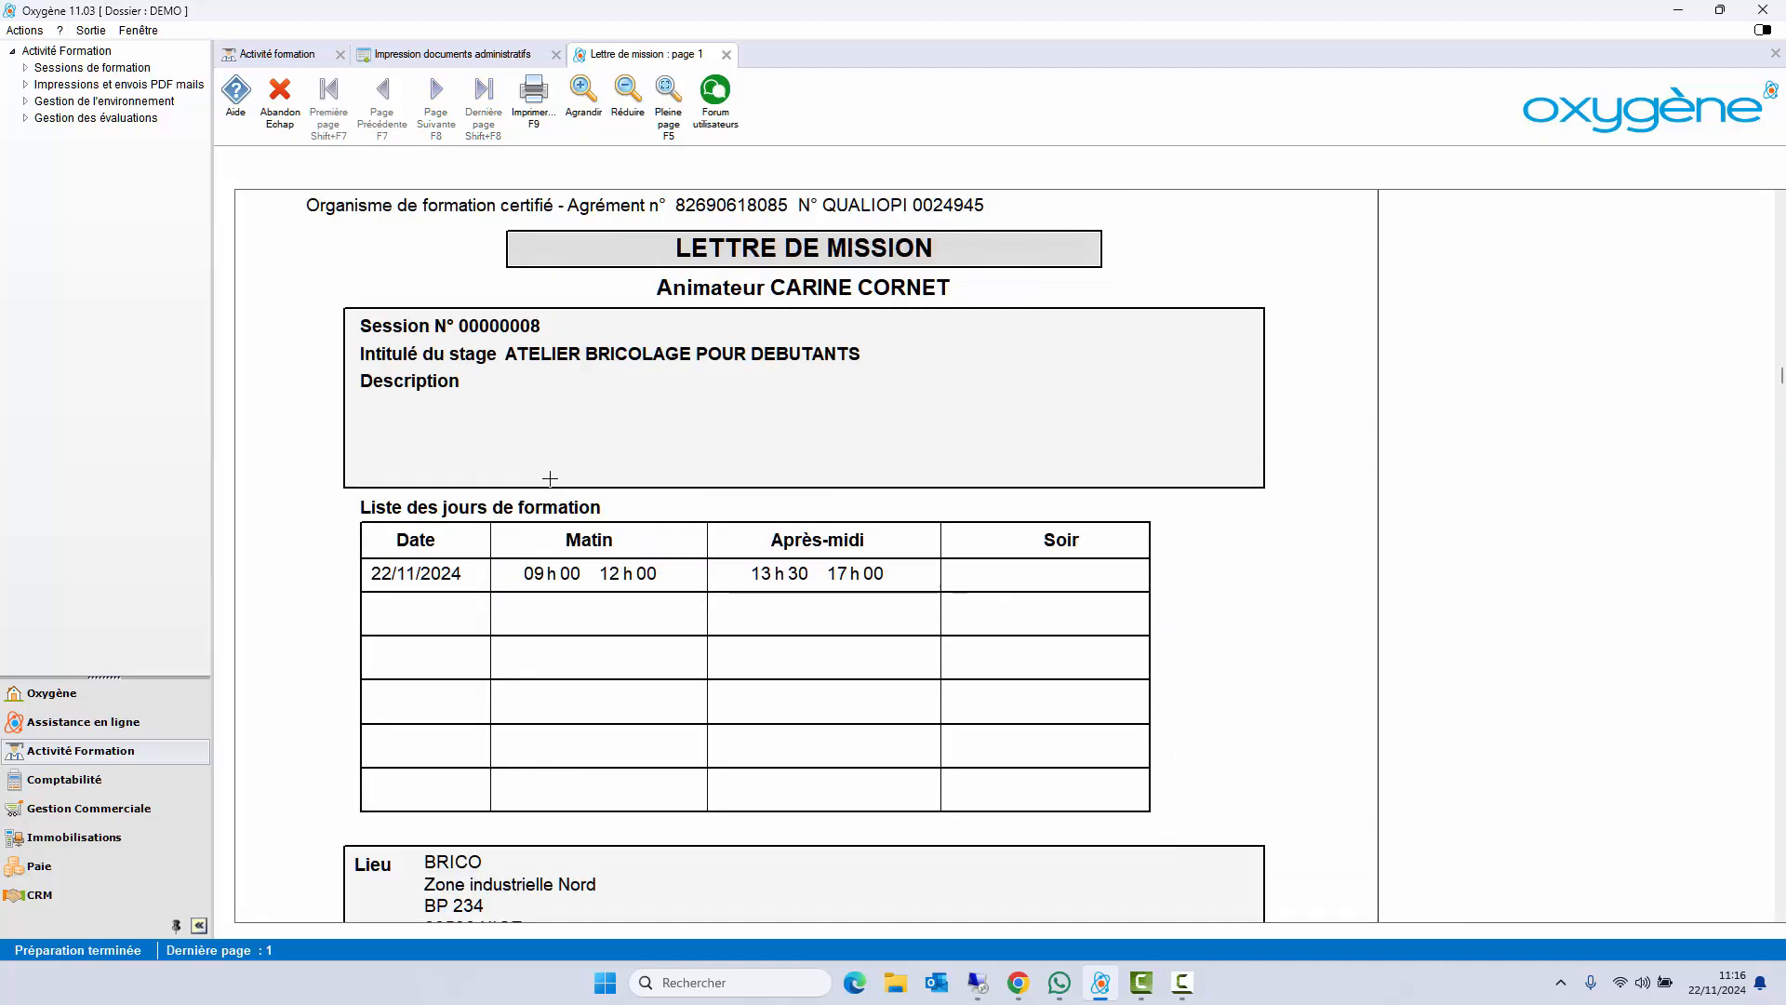
{"action": "right_click", "coordinate": [556, 480]}
{"action": "left_click", "coordinate": [571, 575]}
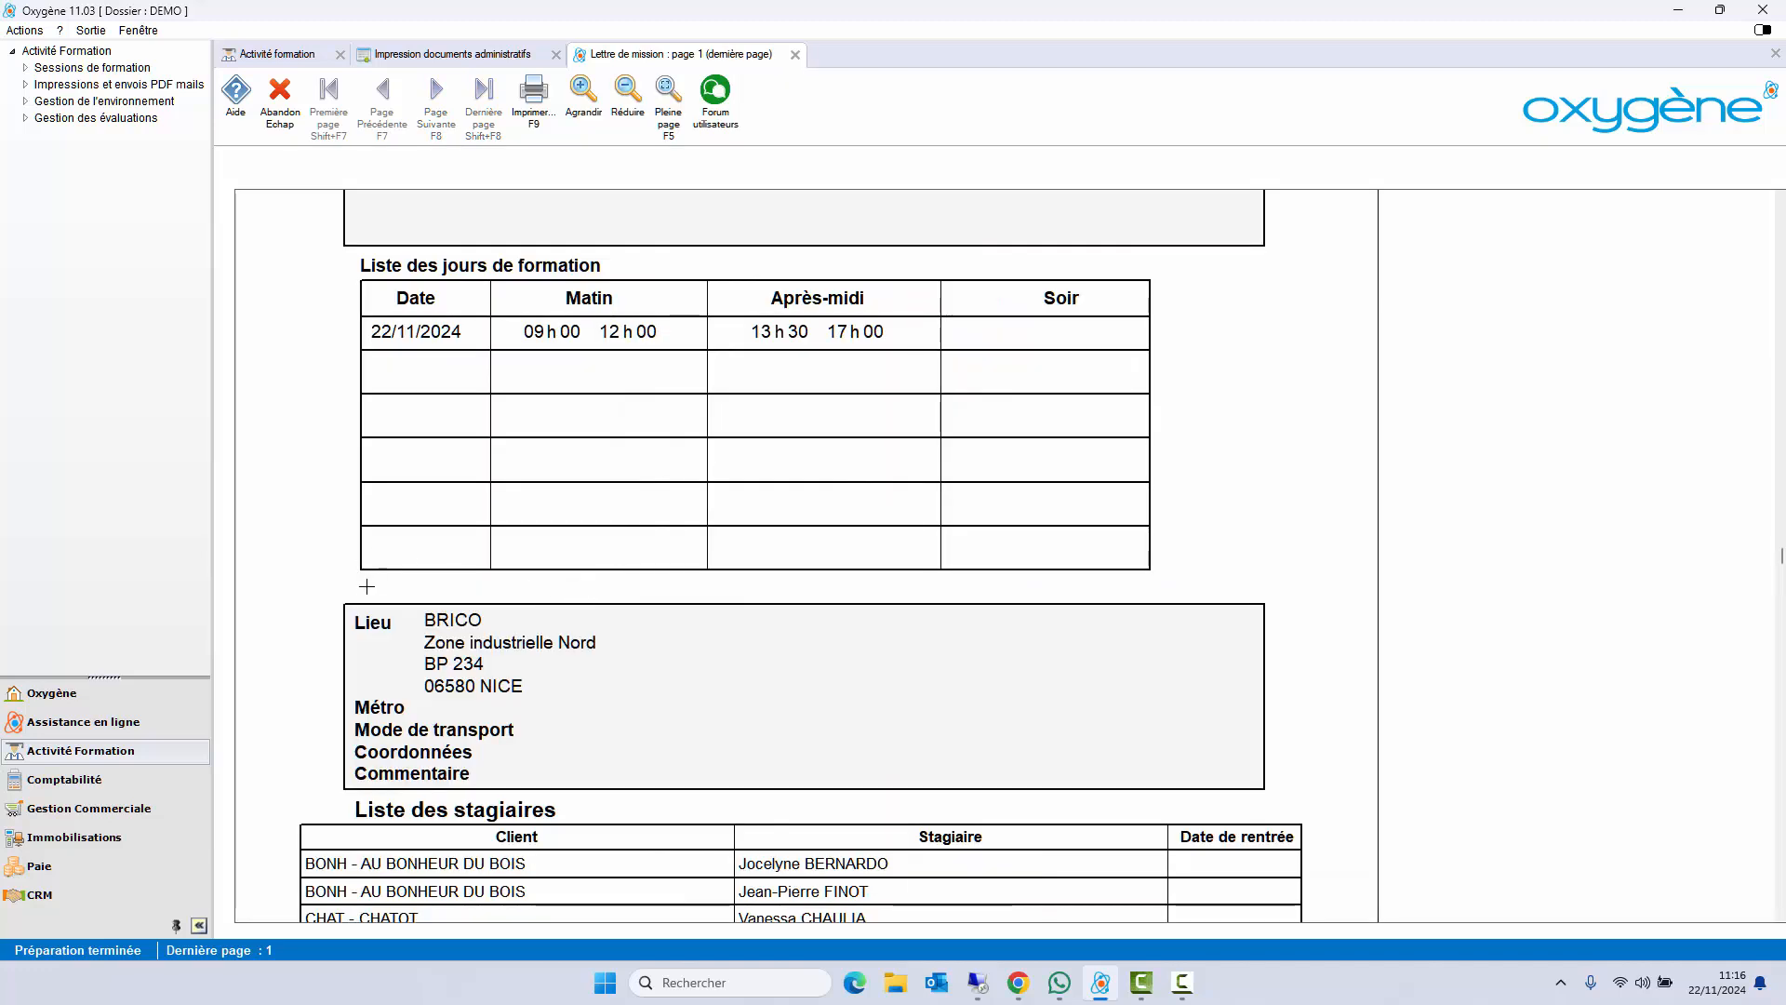
{"action": "scroll", "coordinate": [631, 697], "scroll_direction": "down", "scroll_amount": 1}
{"action": "scroll", "coordinate": [556, 671], "scroll_direction": "down", "scroll_amount": 1}
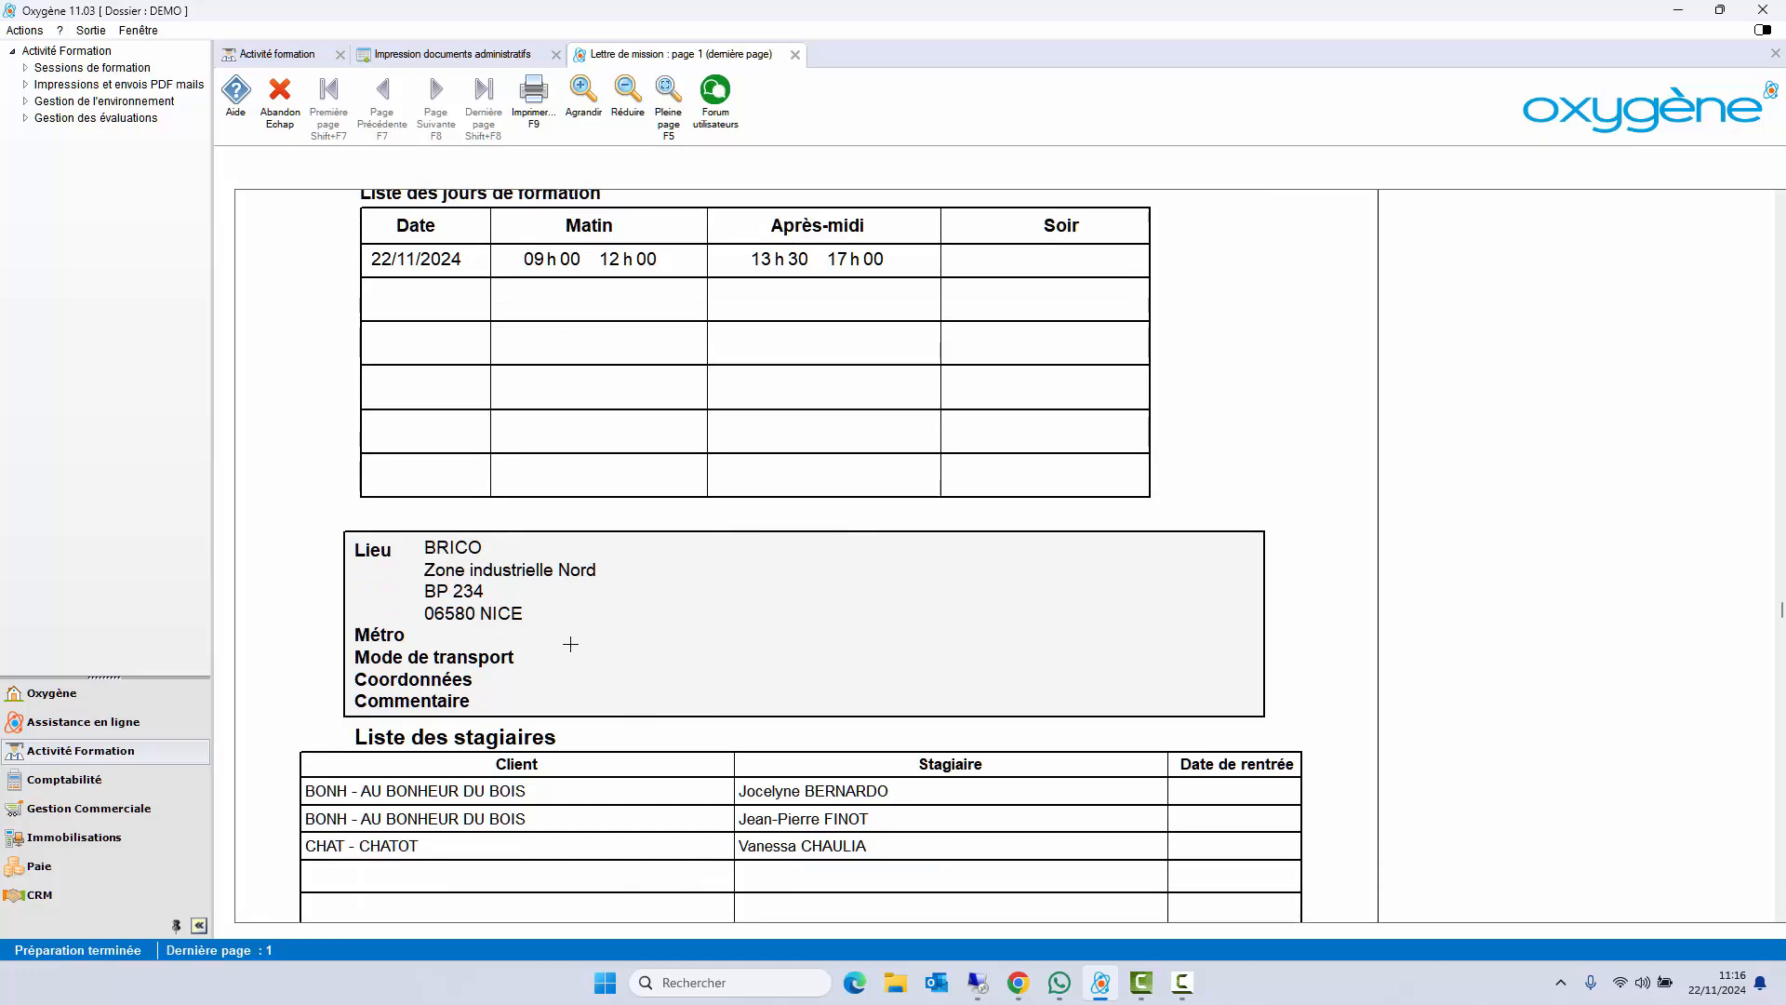
{"action": "left_click", "coordinate": [795, 54]}
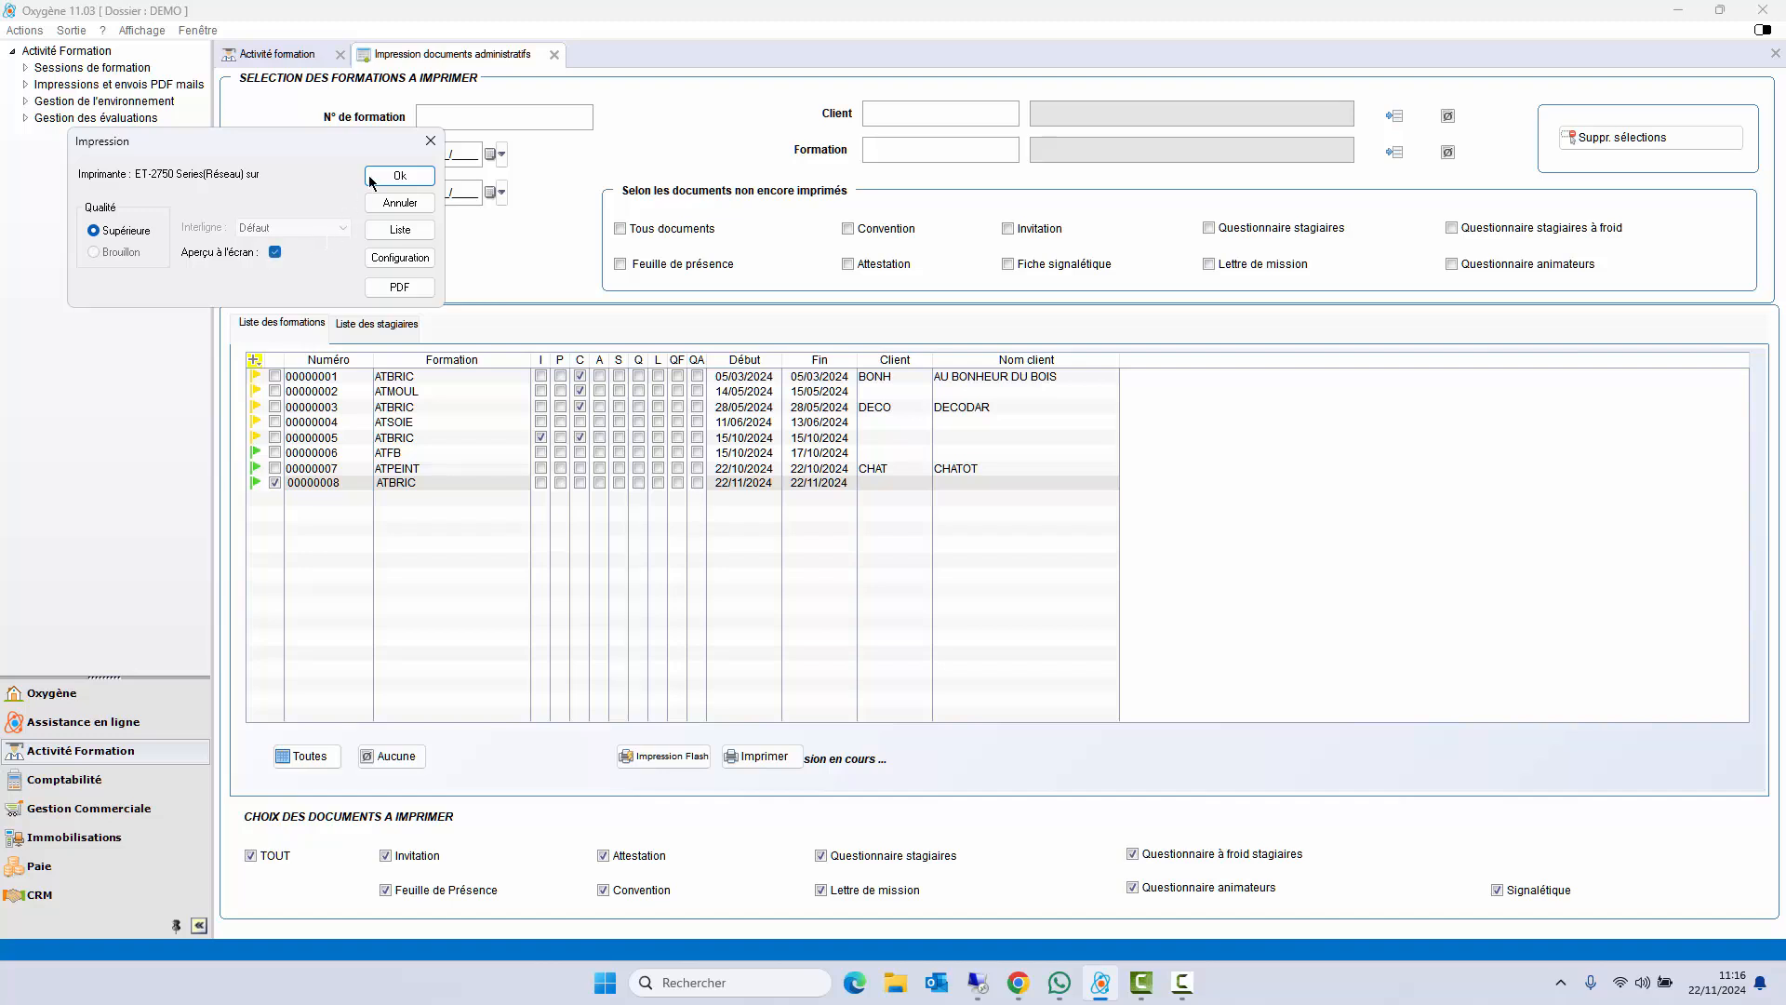
- Preview the Questionnaire pour évaluation animateurs, read its questions, and close both the preview and the administrative document printing screen
{"action": "left_click", "coordinate": [395, 175]}
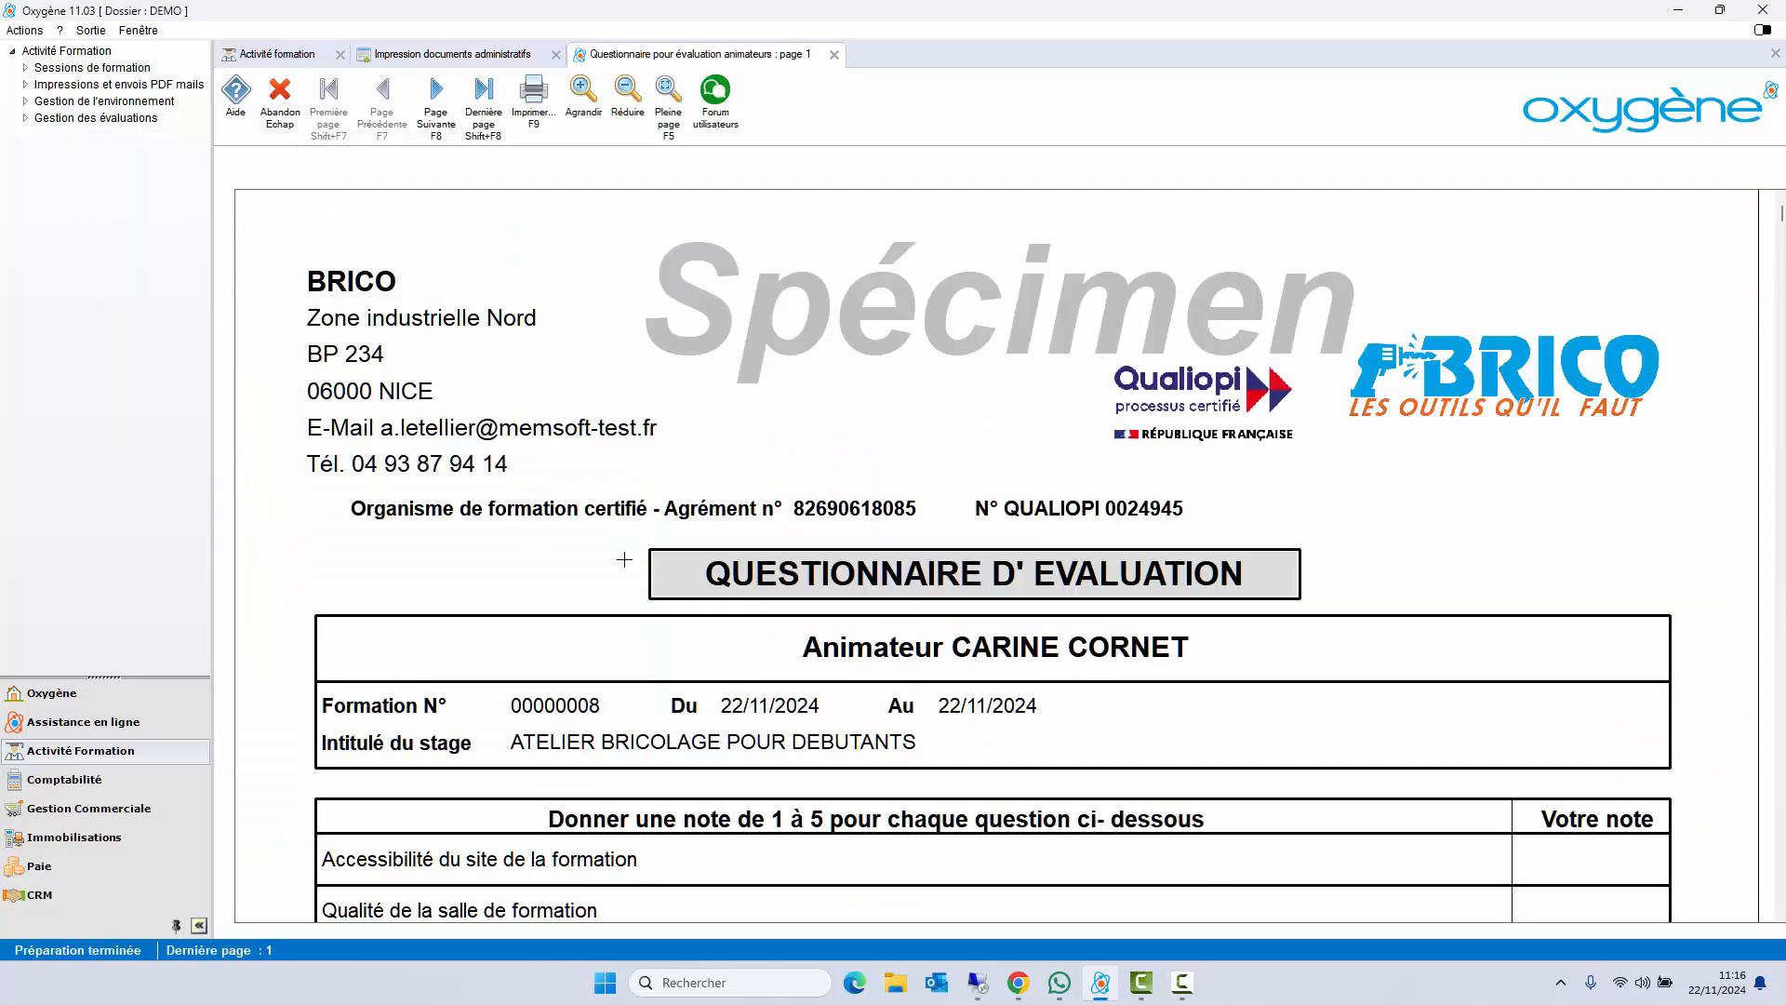
{"action": "scroll", "coordinate": [580, 563], "scroll_direction": "down", "scroll_amount": 5}
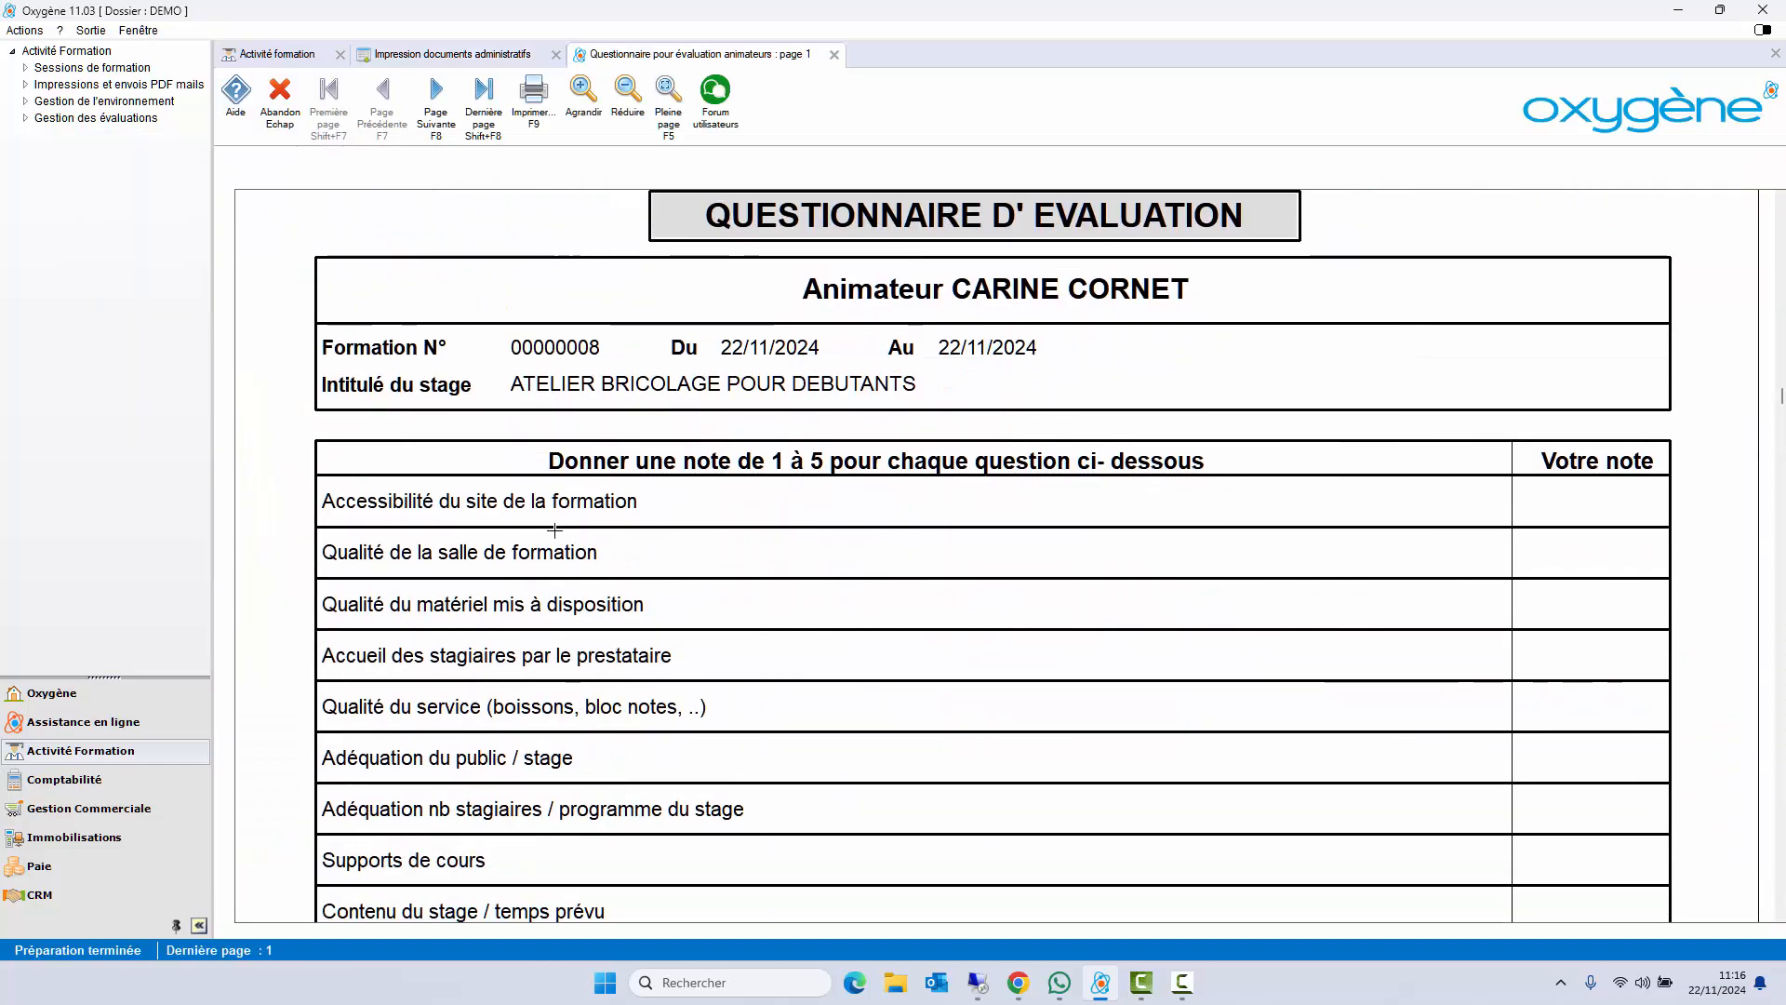
{"action": "scroll", "coordinate": [554, 530], "scroll_direction": "down", "scroll_amount": 1}
{"action": "scroll", "coordinate": [556, 527], "scroll_direction": "up", "scroll_amount": 4}
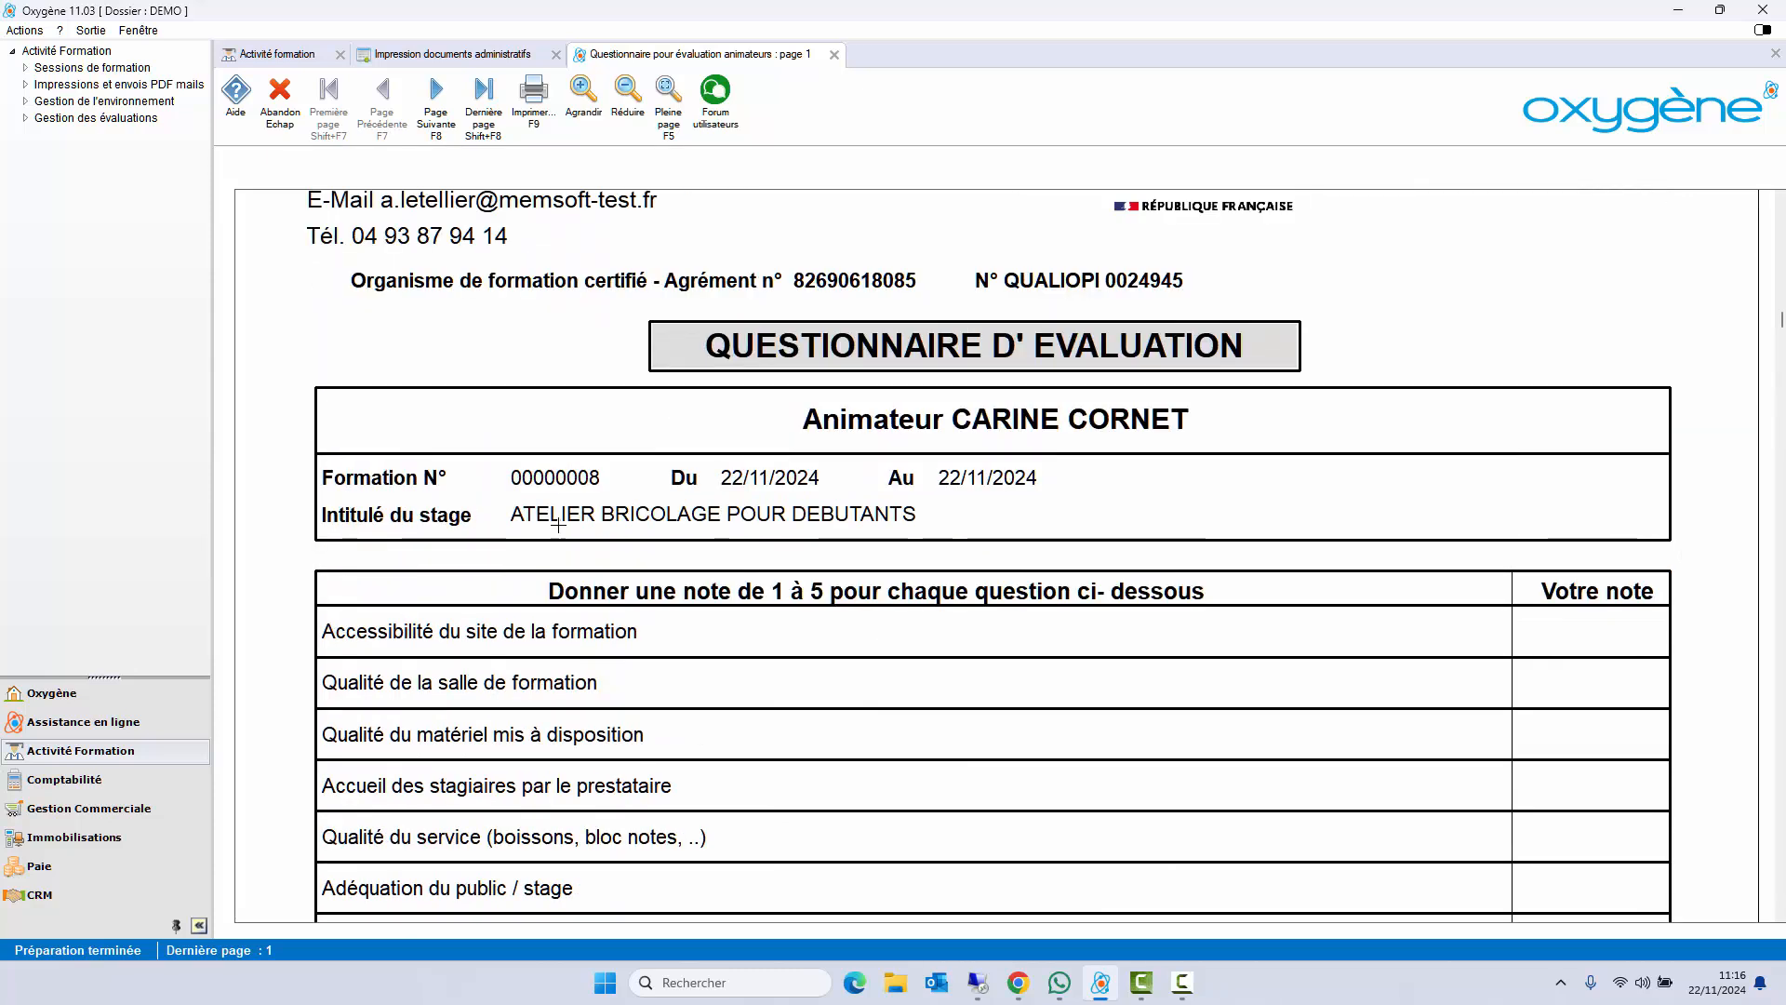
{"action": "left_click", "coordinate": [834, 55]}
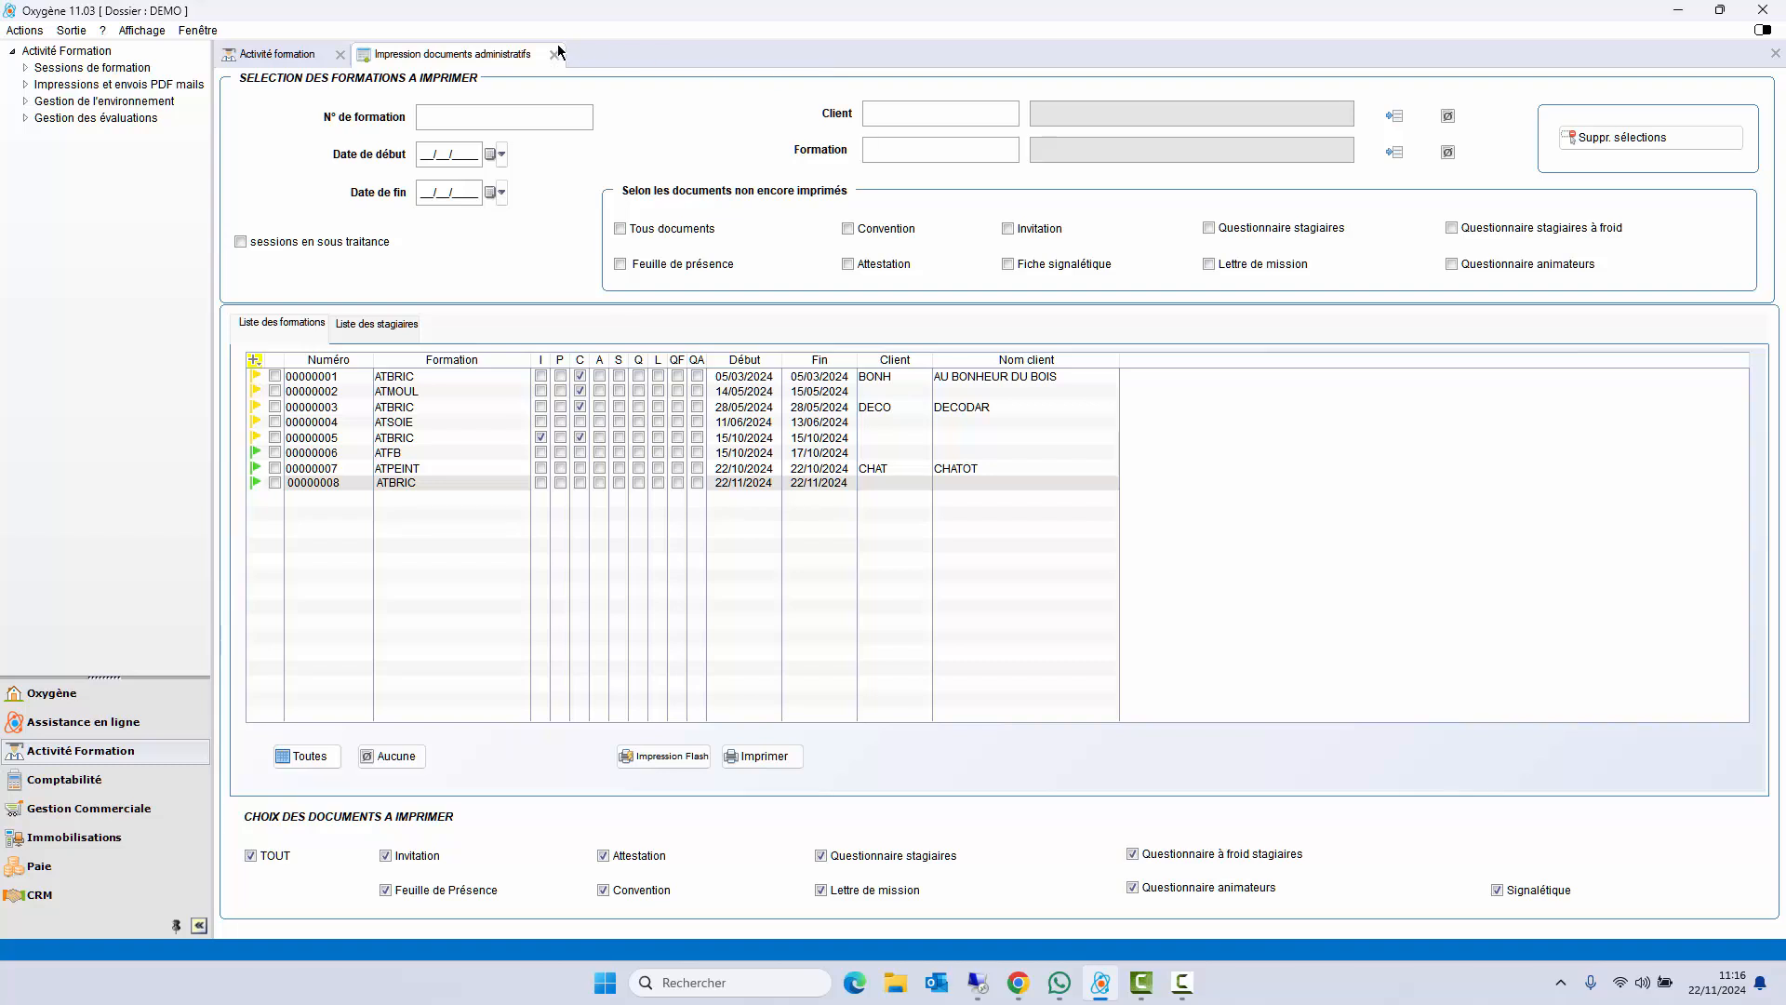
{"action": "left_click", "coordinate": [555, 54]}
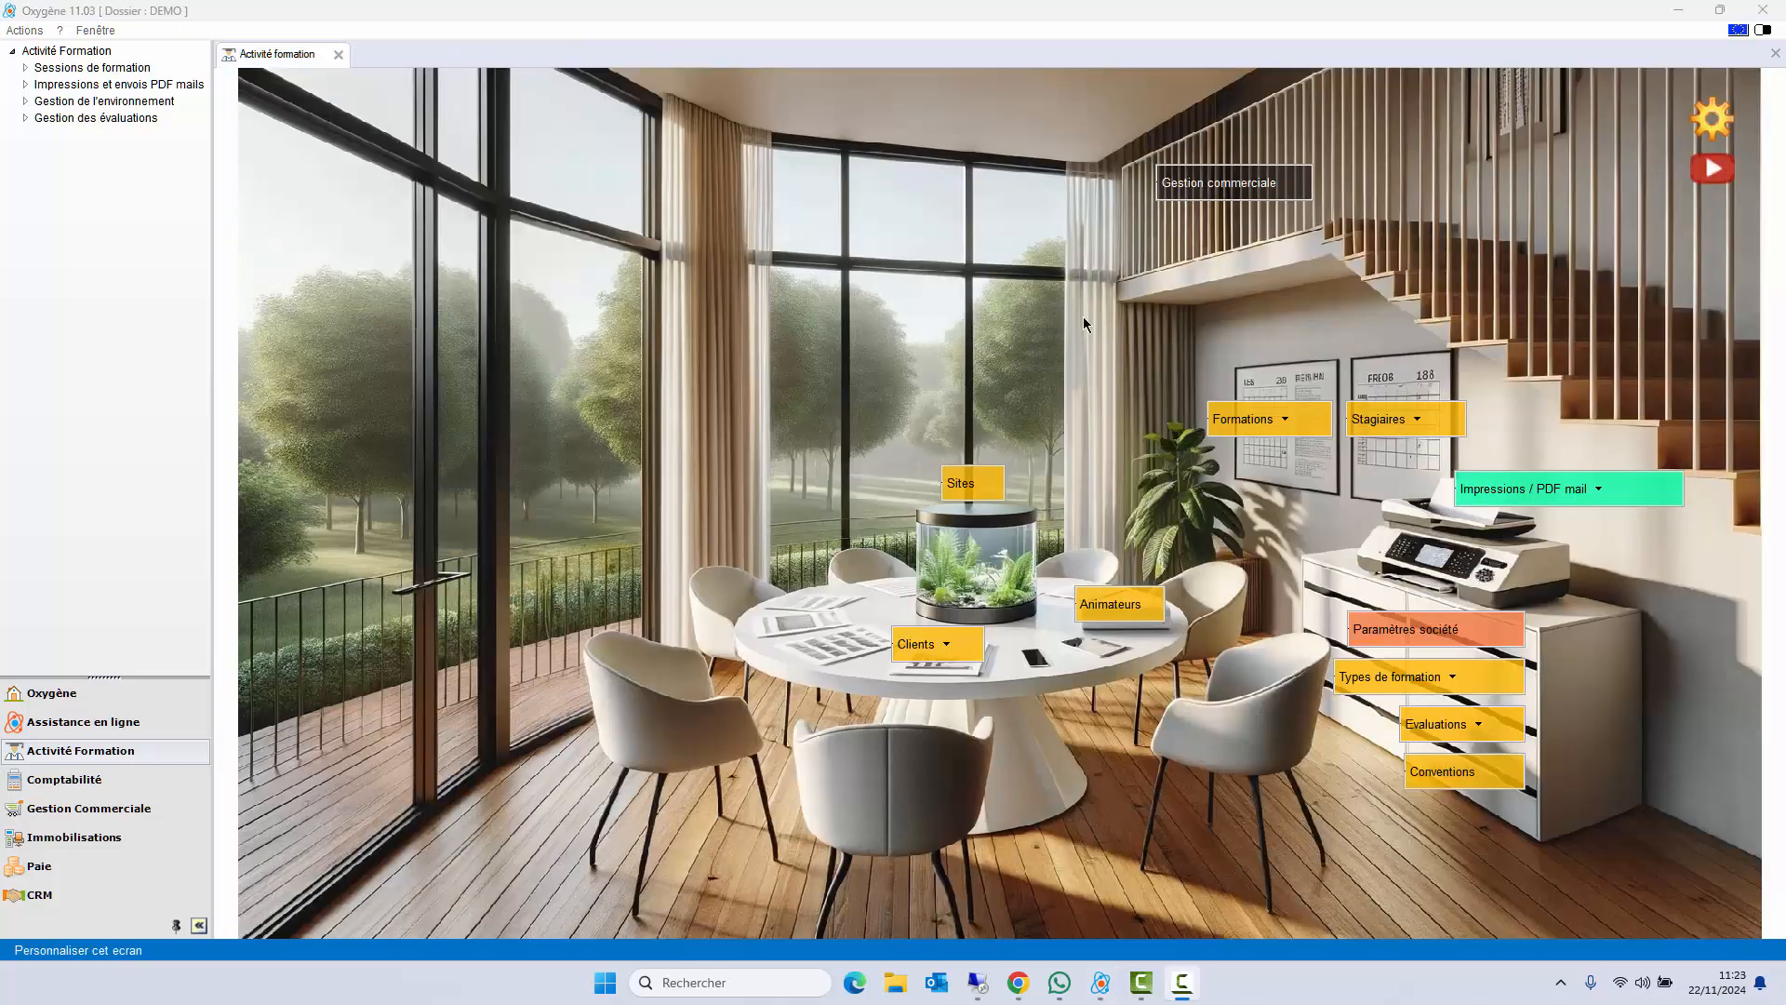
- Open the invoicing of training sessions and set Date Début to the start of the quarter, 01/10/2024
{"action": "left_click", "coordinate": [1238, 418]}
{"action": "left_click", "coordinate": [1244, 471]}
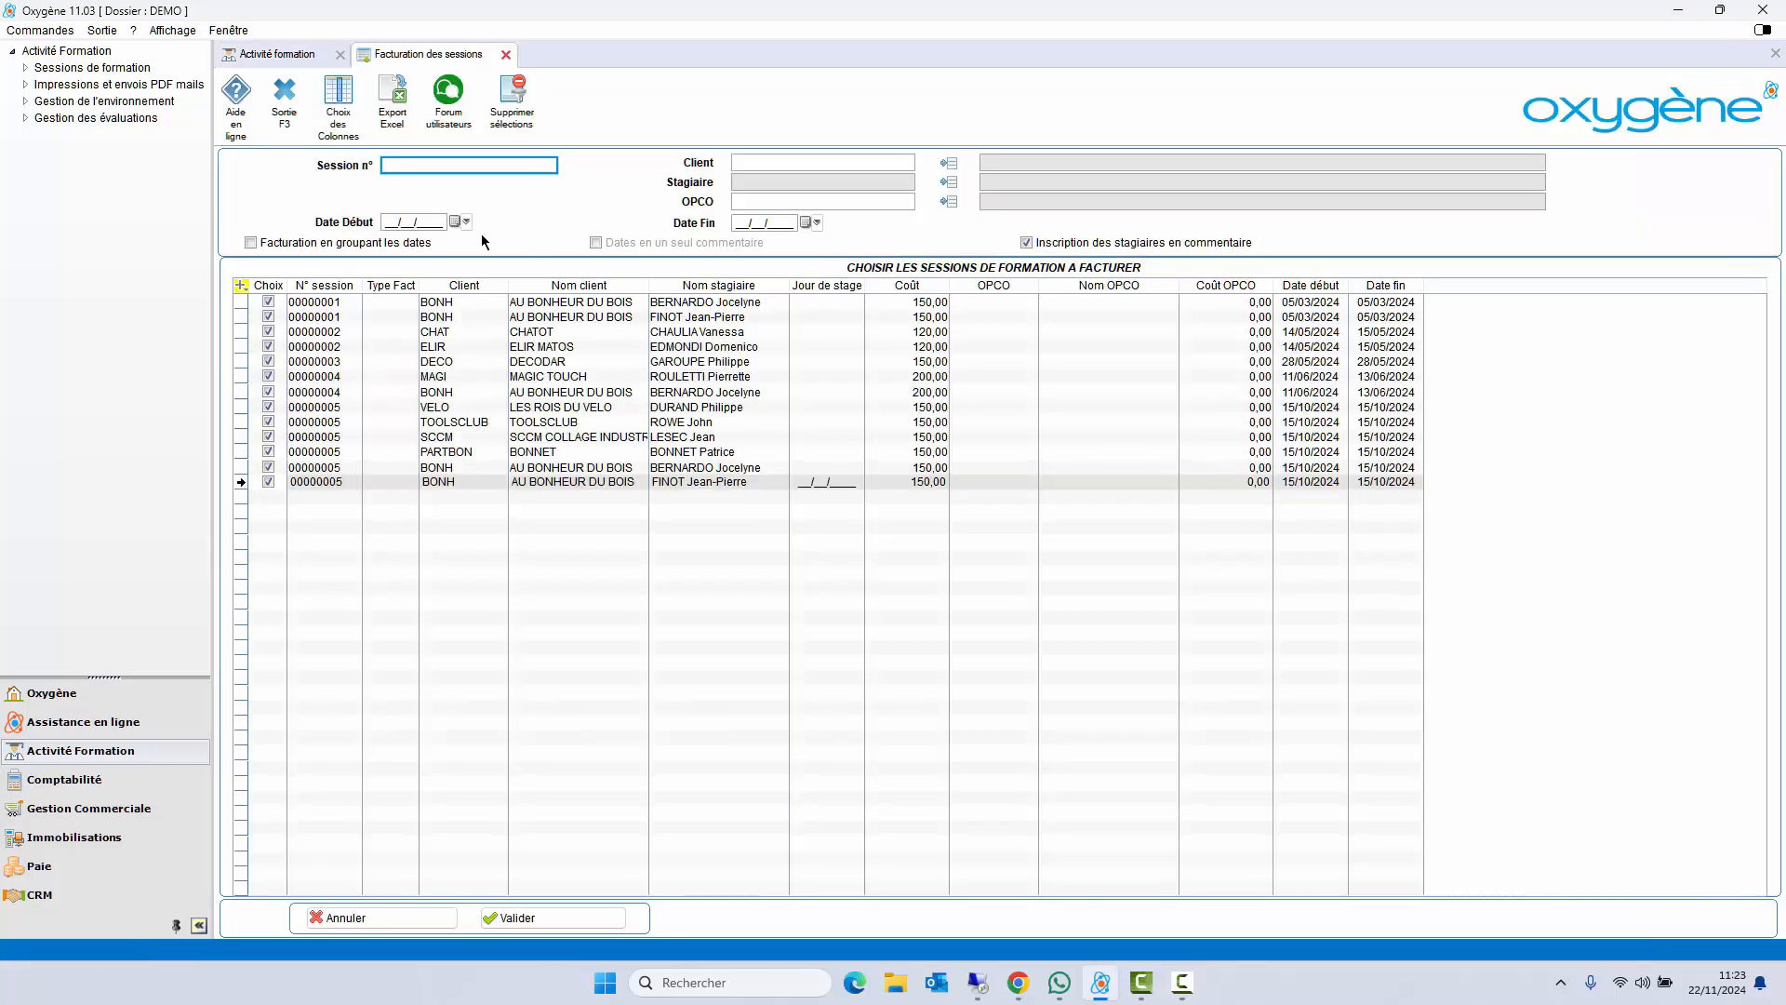
{"action": "left_click", "coordinate": [455, 222]}
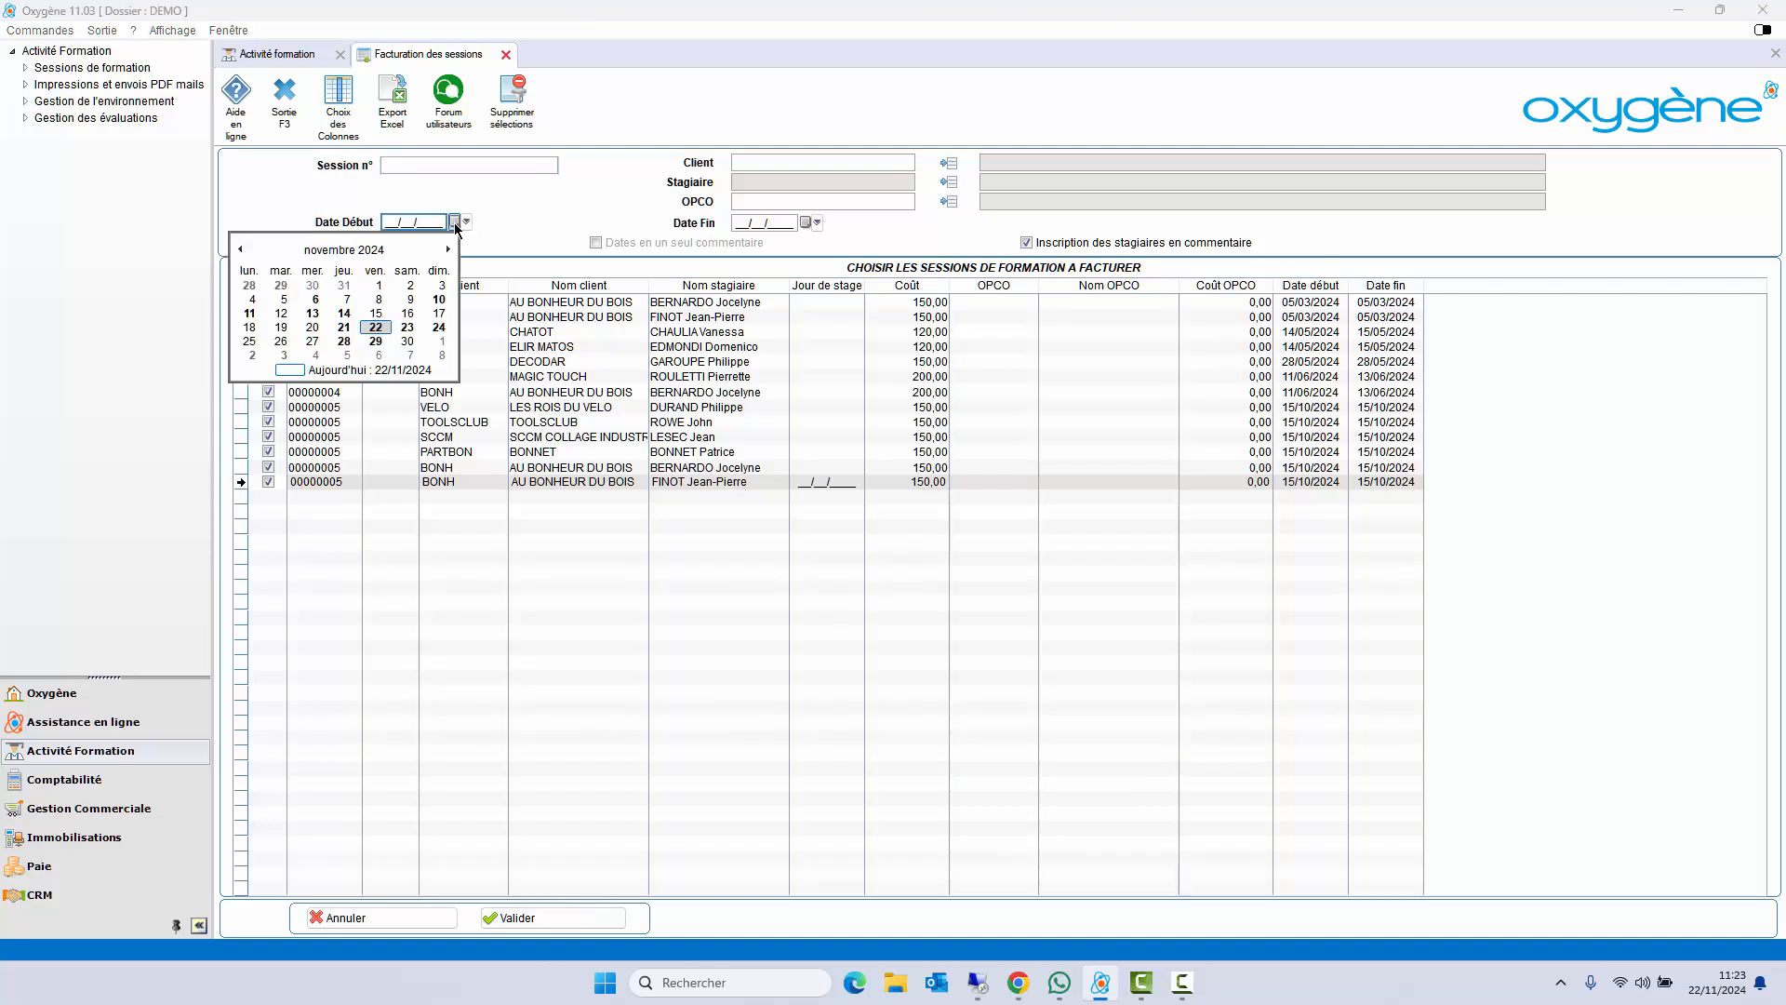
{"action": "left_click", "coordinate": [466, 221]}
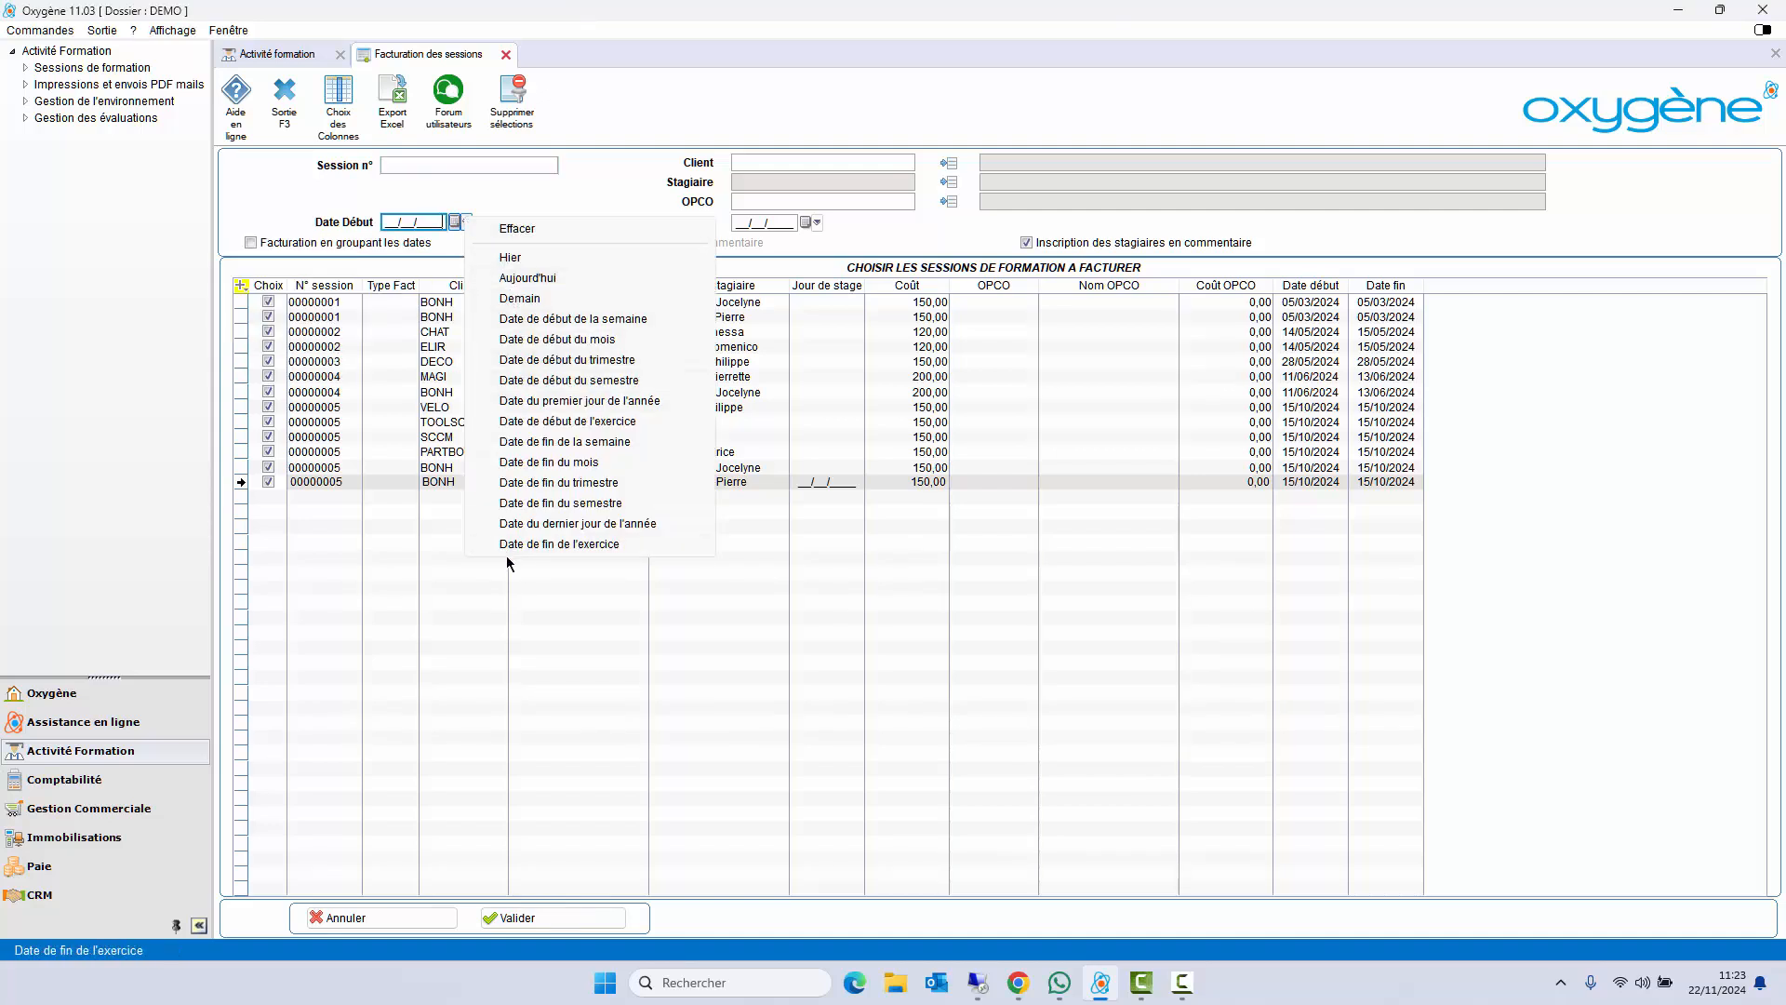
{"action": "left_click", "coordinate": [565, 352]}
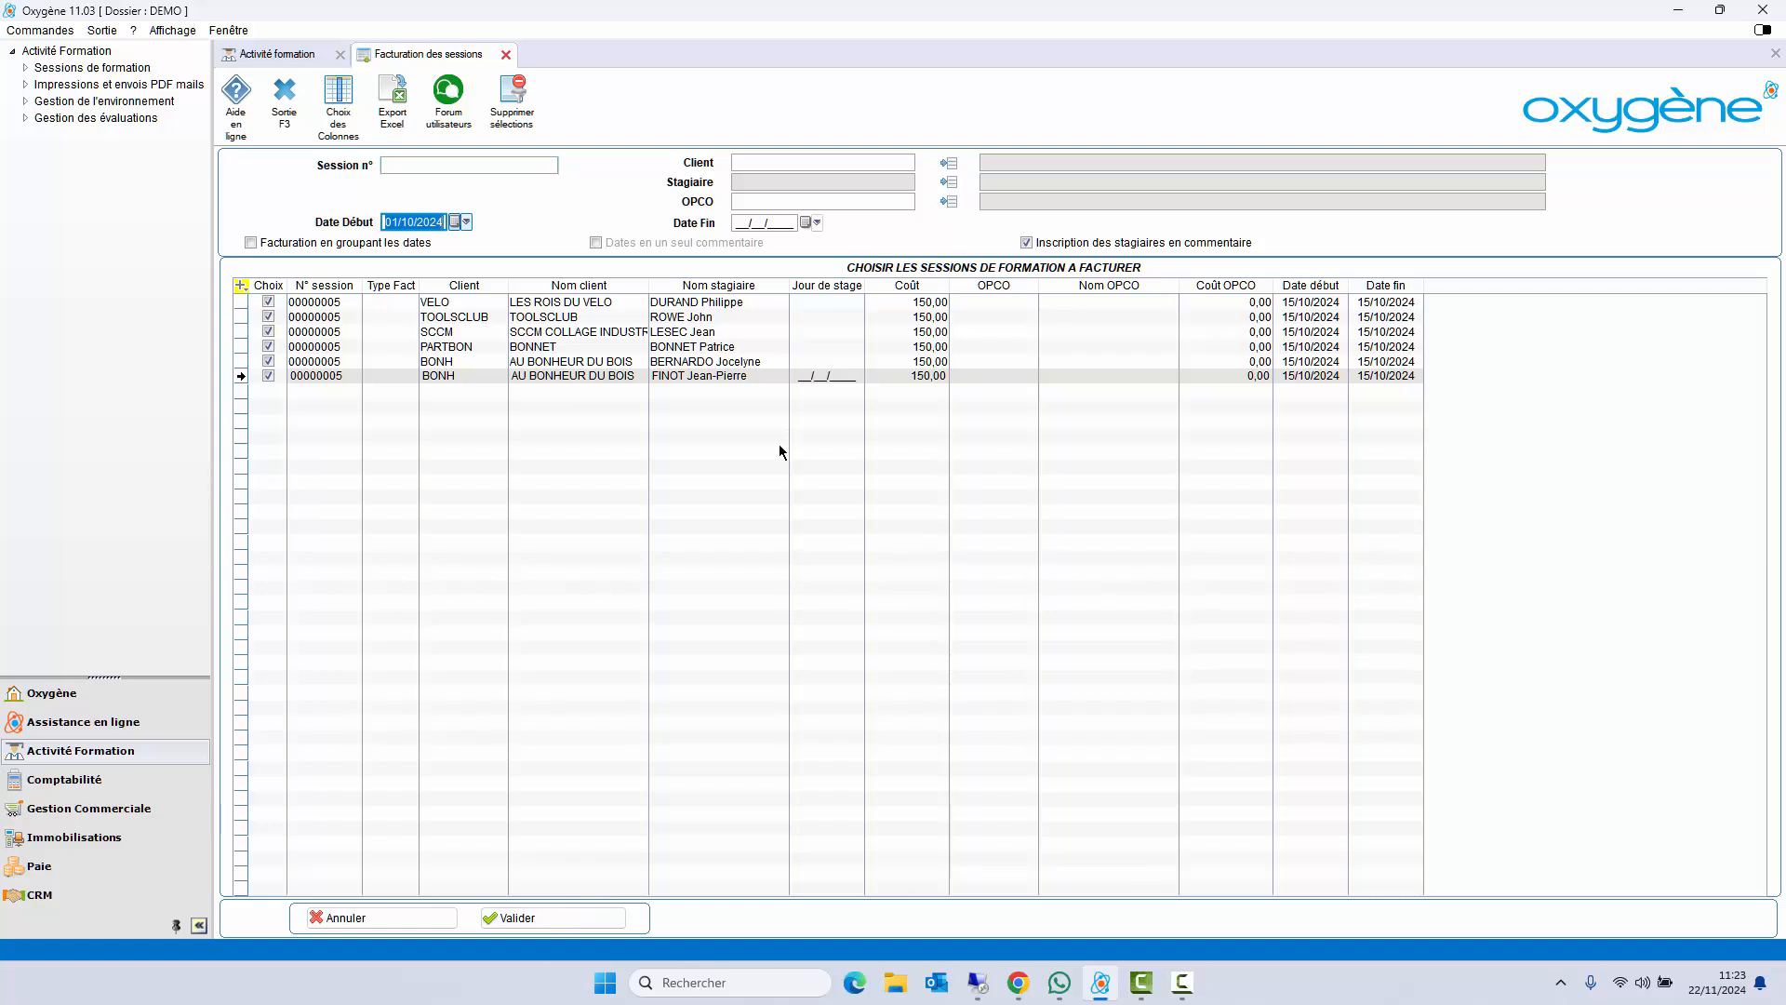
- Generate invoices for all selected sessions in the list and open the generated invoice for client LES ROIS DU VELO
{"action": "left_click", "coordinate": [610, 918]}
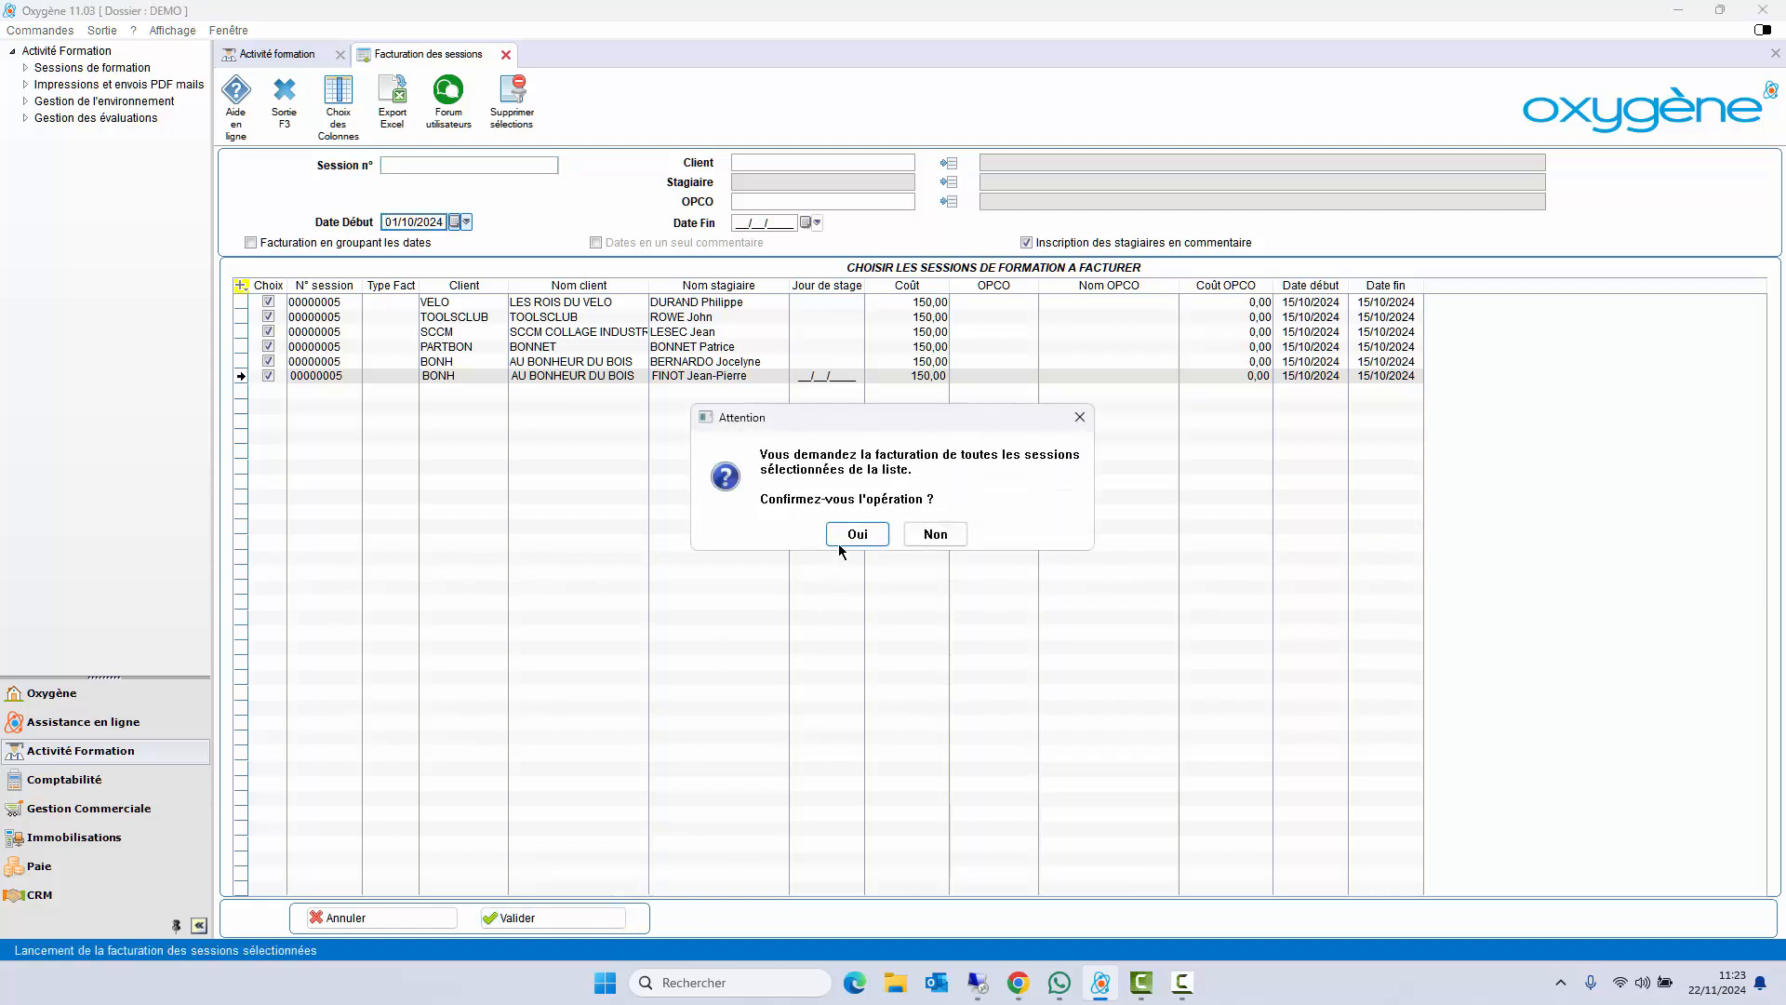
{"action": "left_click", "coordinate": [839, 537]}
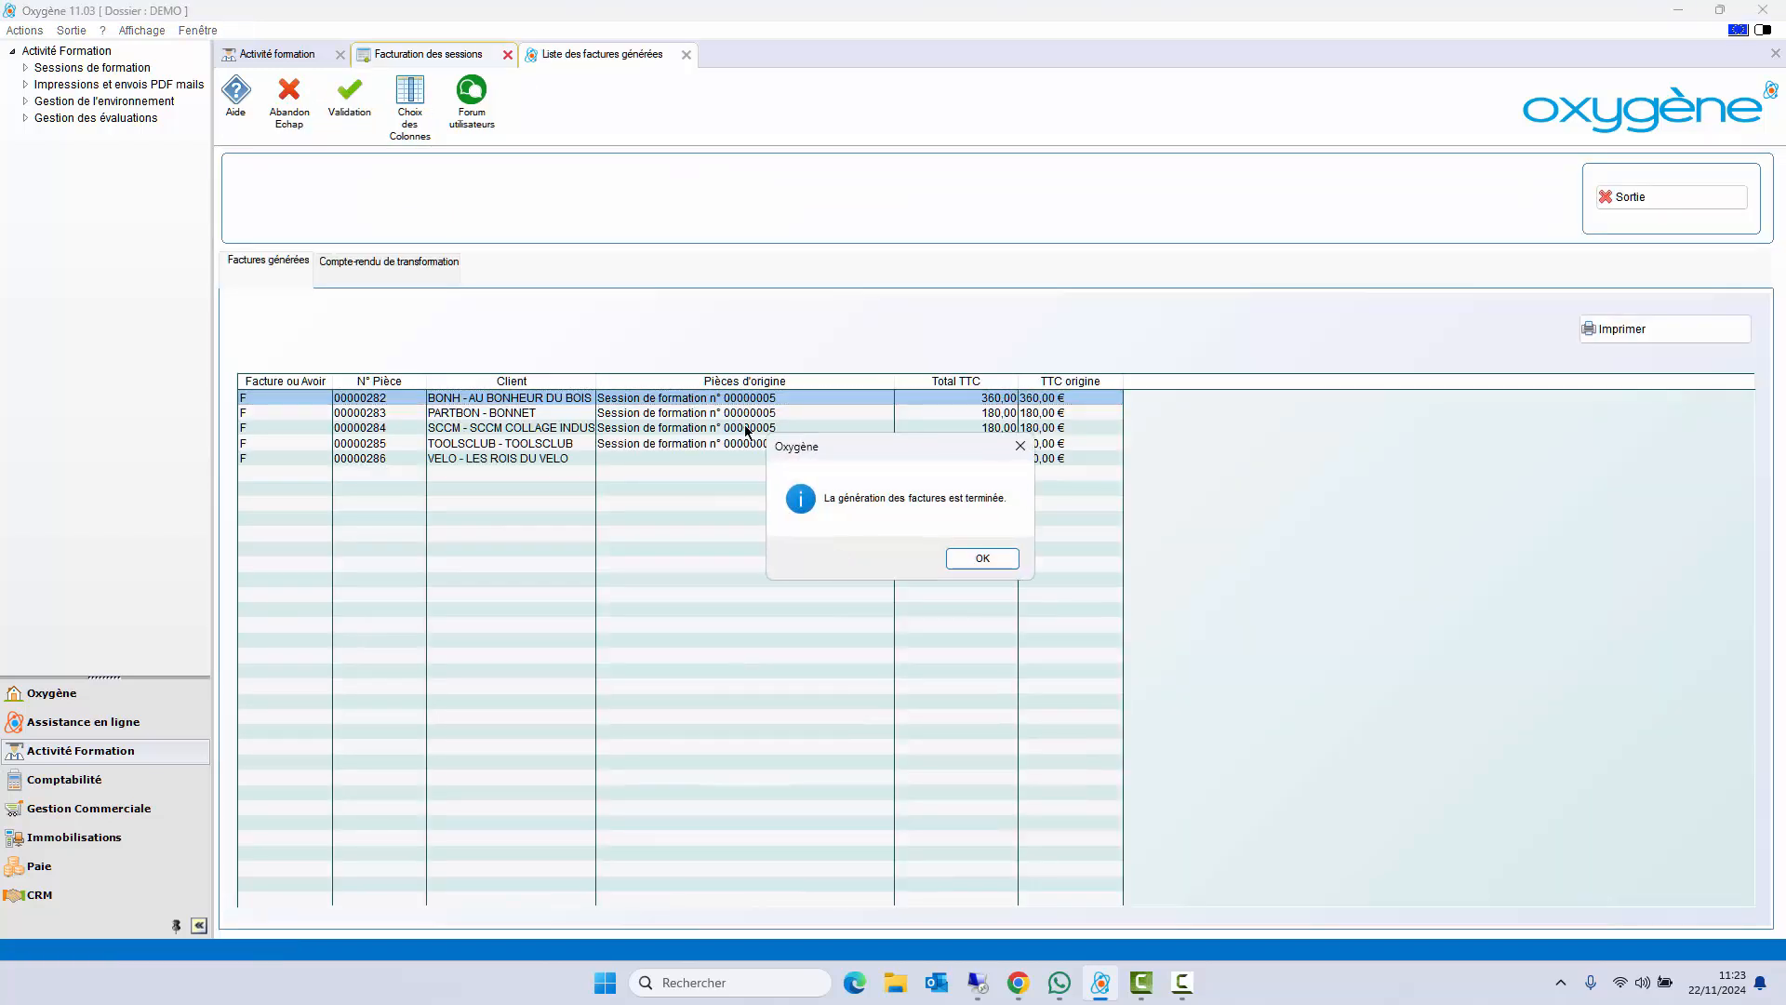
{"action": "left_click", "coordinate": [963, 556]}
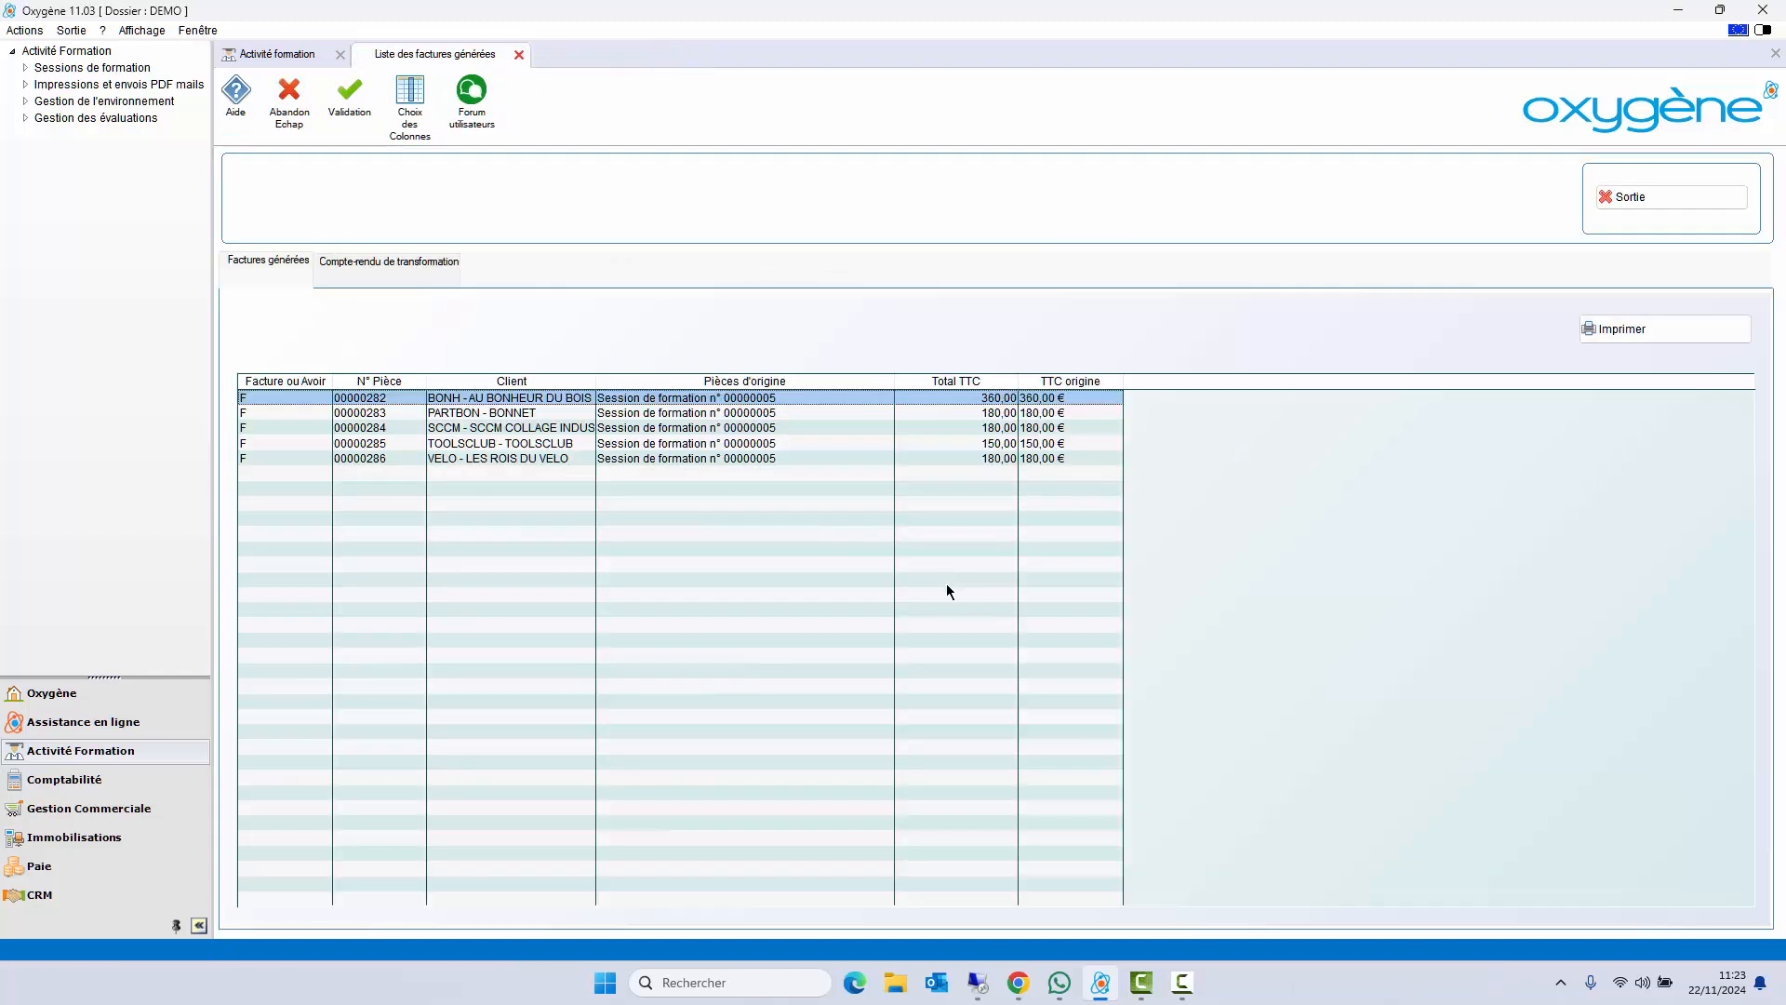
{"action": "double_click", "coordinate": [738, 459]}
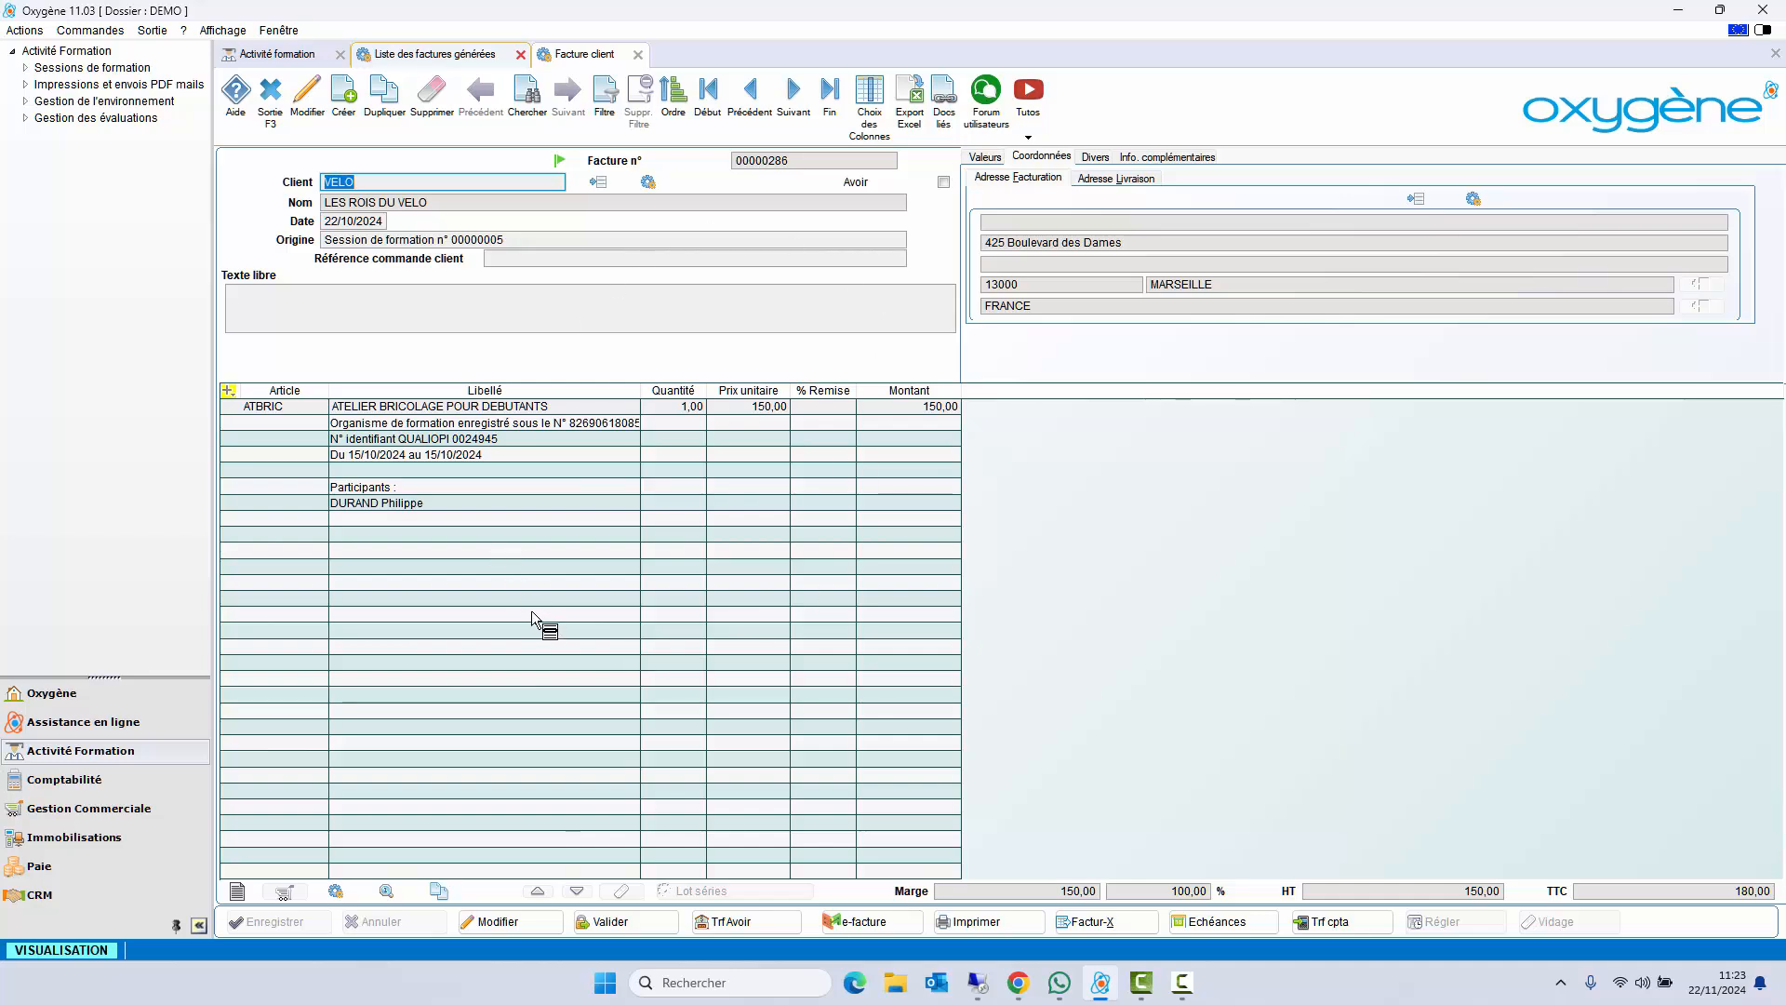
- Preview the invoice in Mode Ebauche with the Facture simplifiée model, examine its training lines, and close the preview and the invoice
{"action": "left_click", "coordinate": [961, 923]}
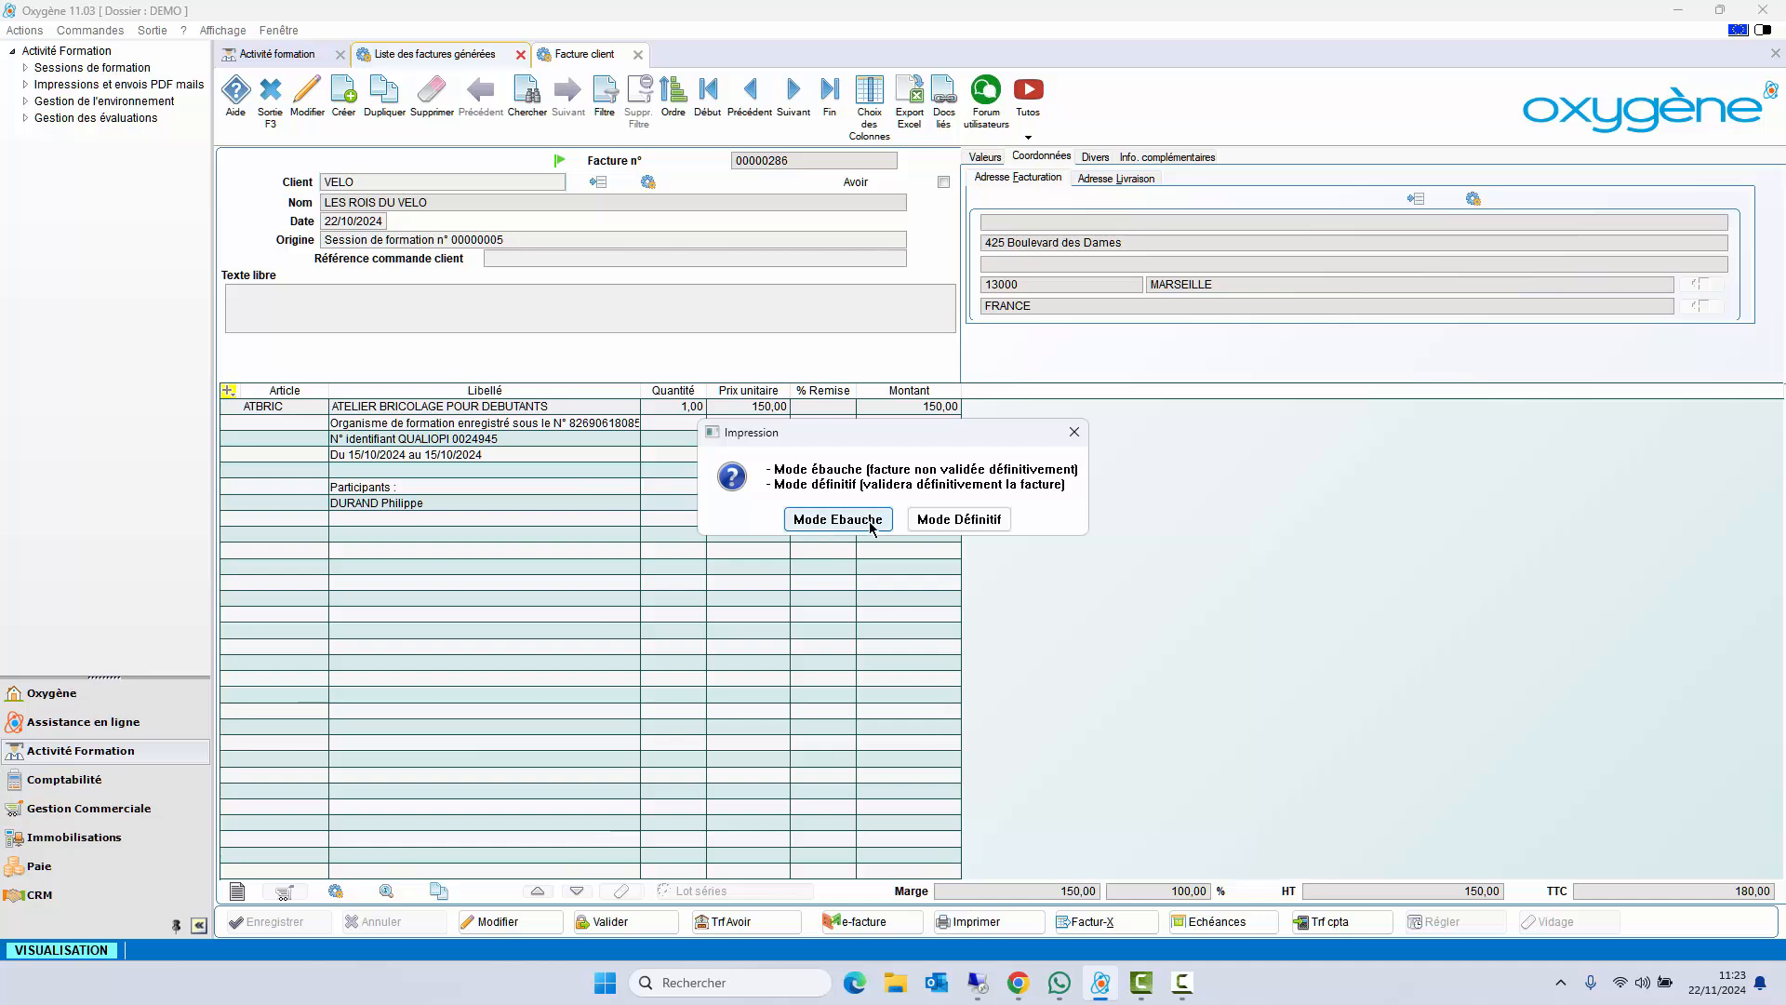
{"action": "left_click", "coordinate": [838, 519]}
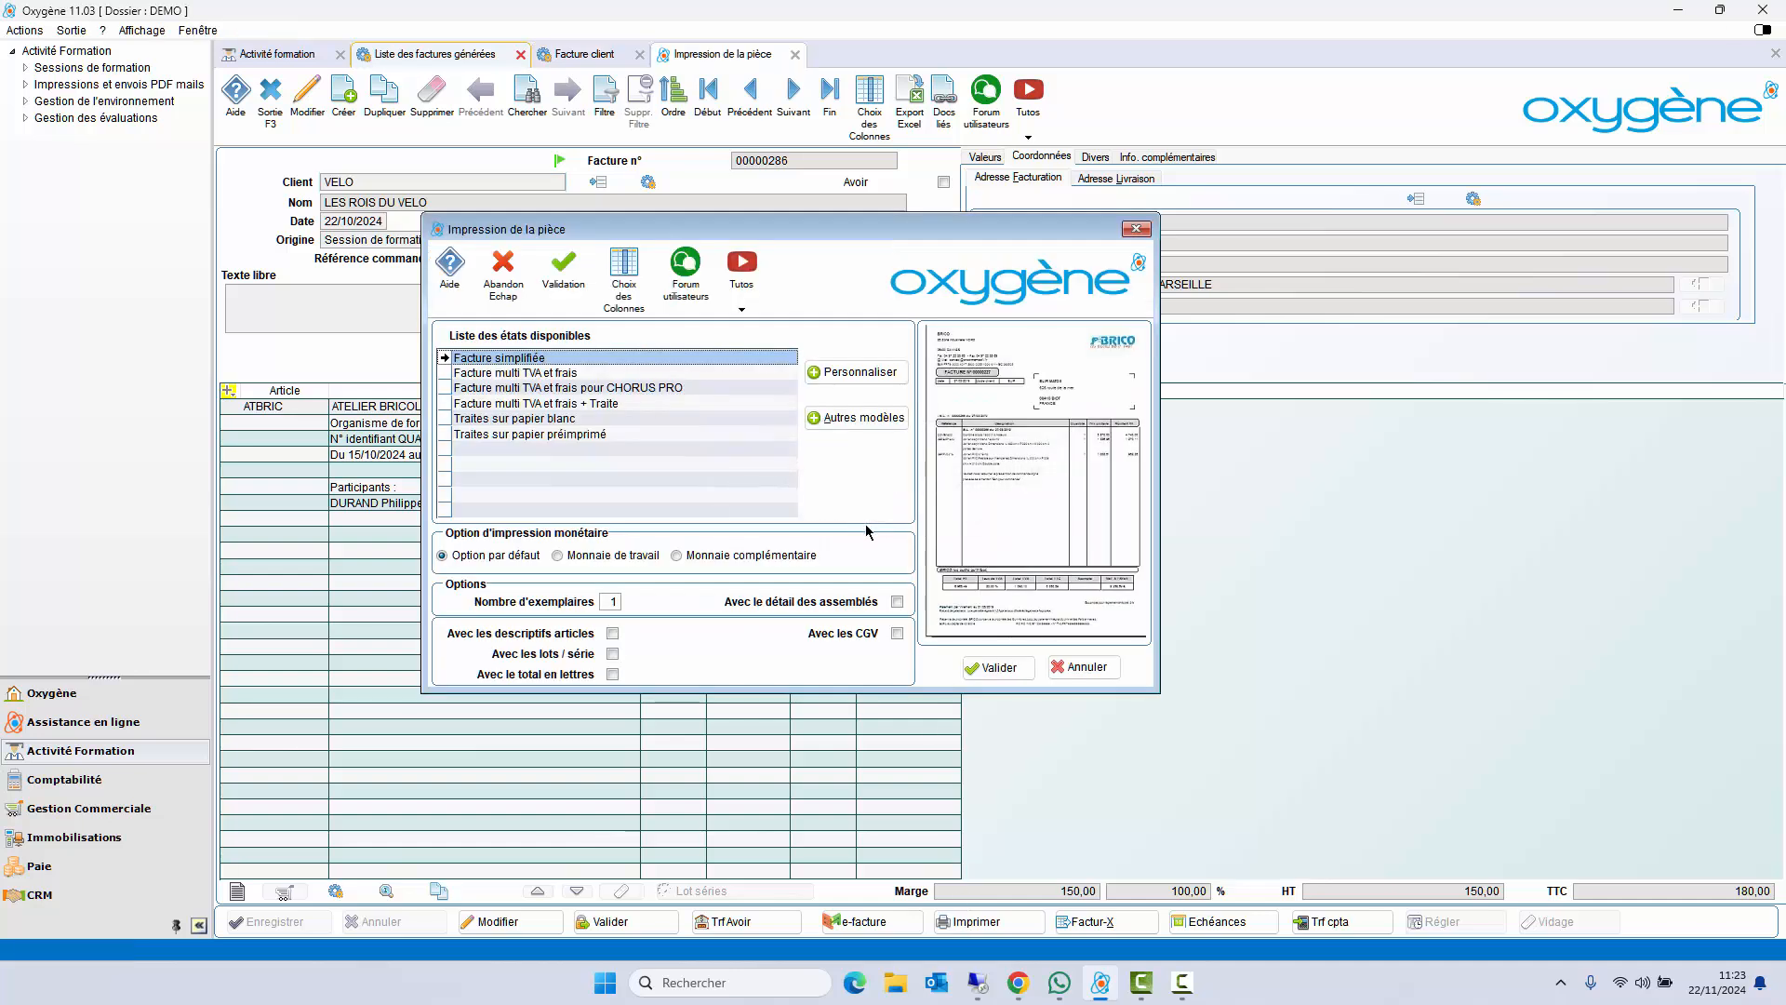
{"action": "left_click", "coordinate": [1012, 674]}
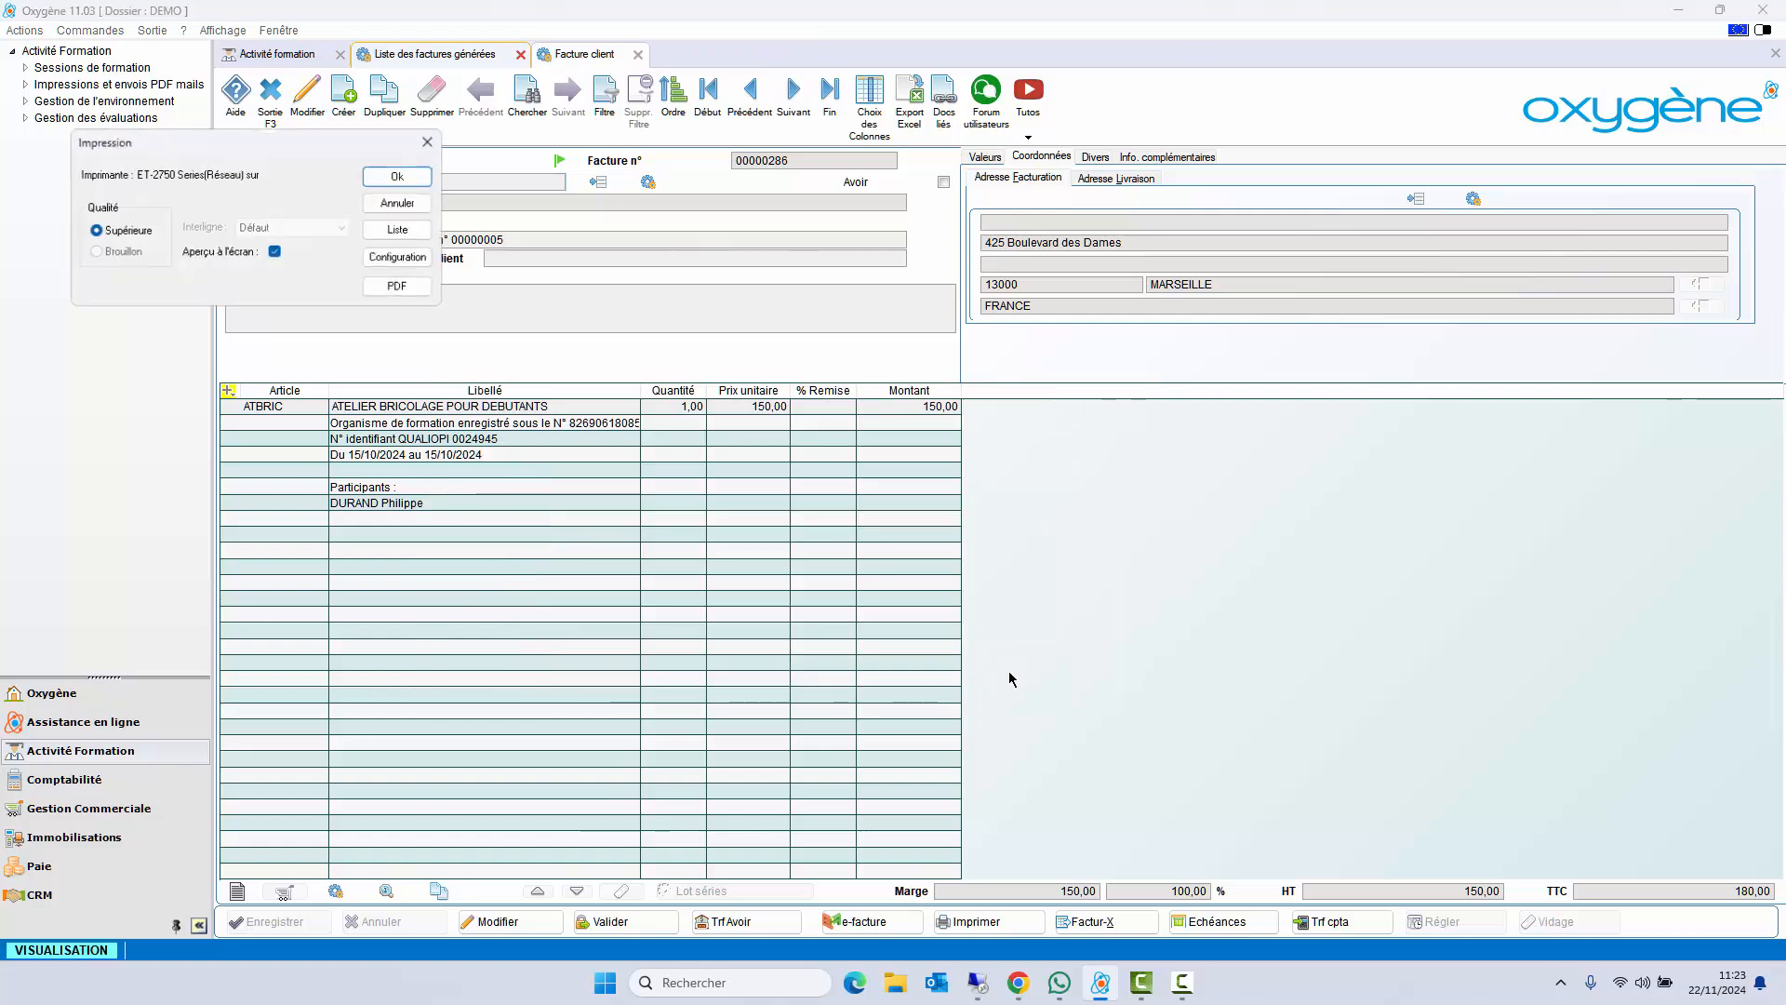
{"action": "left_click", "coordinate": [428, 179]}
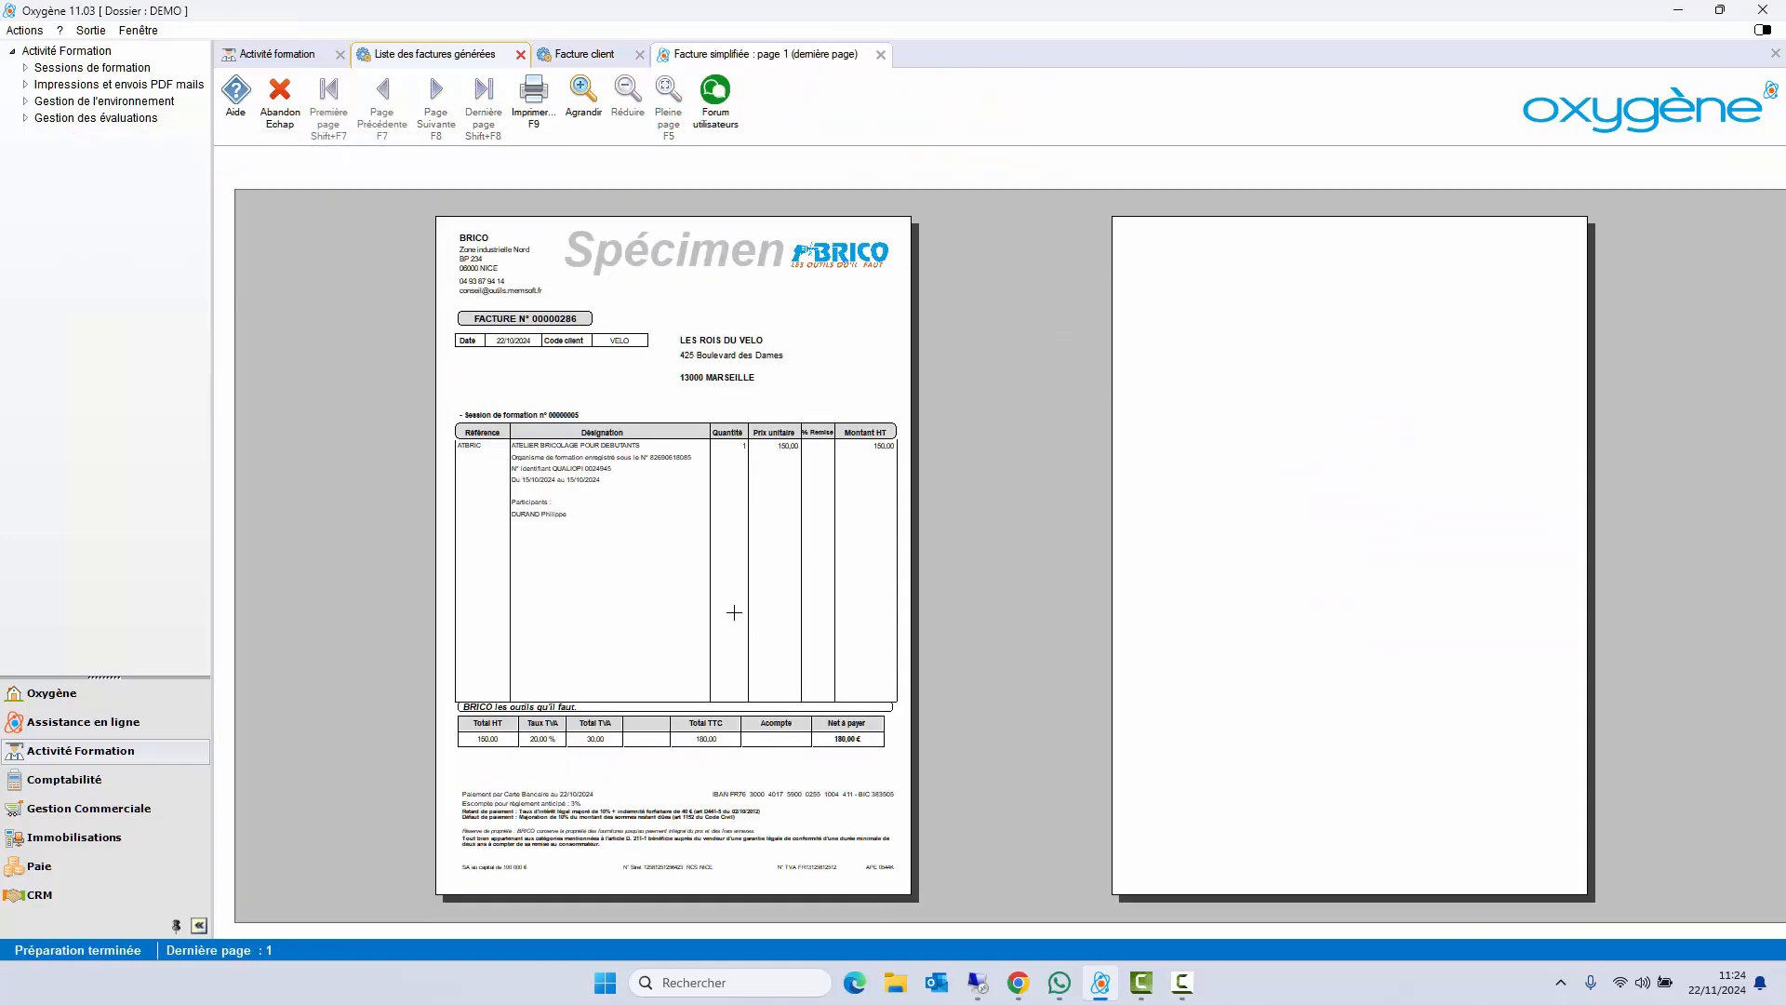
{"action": "left_click", "coordinate": [646, 514]}
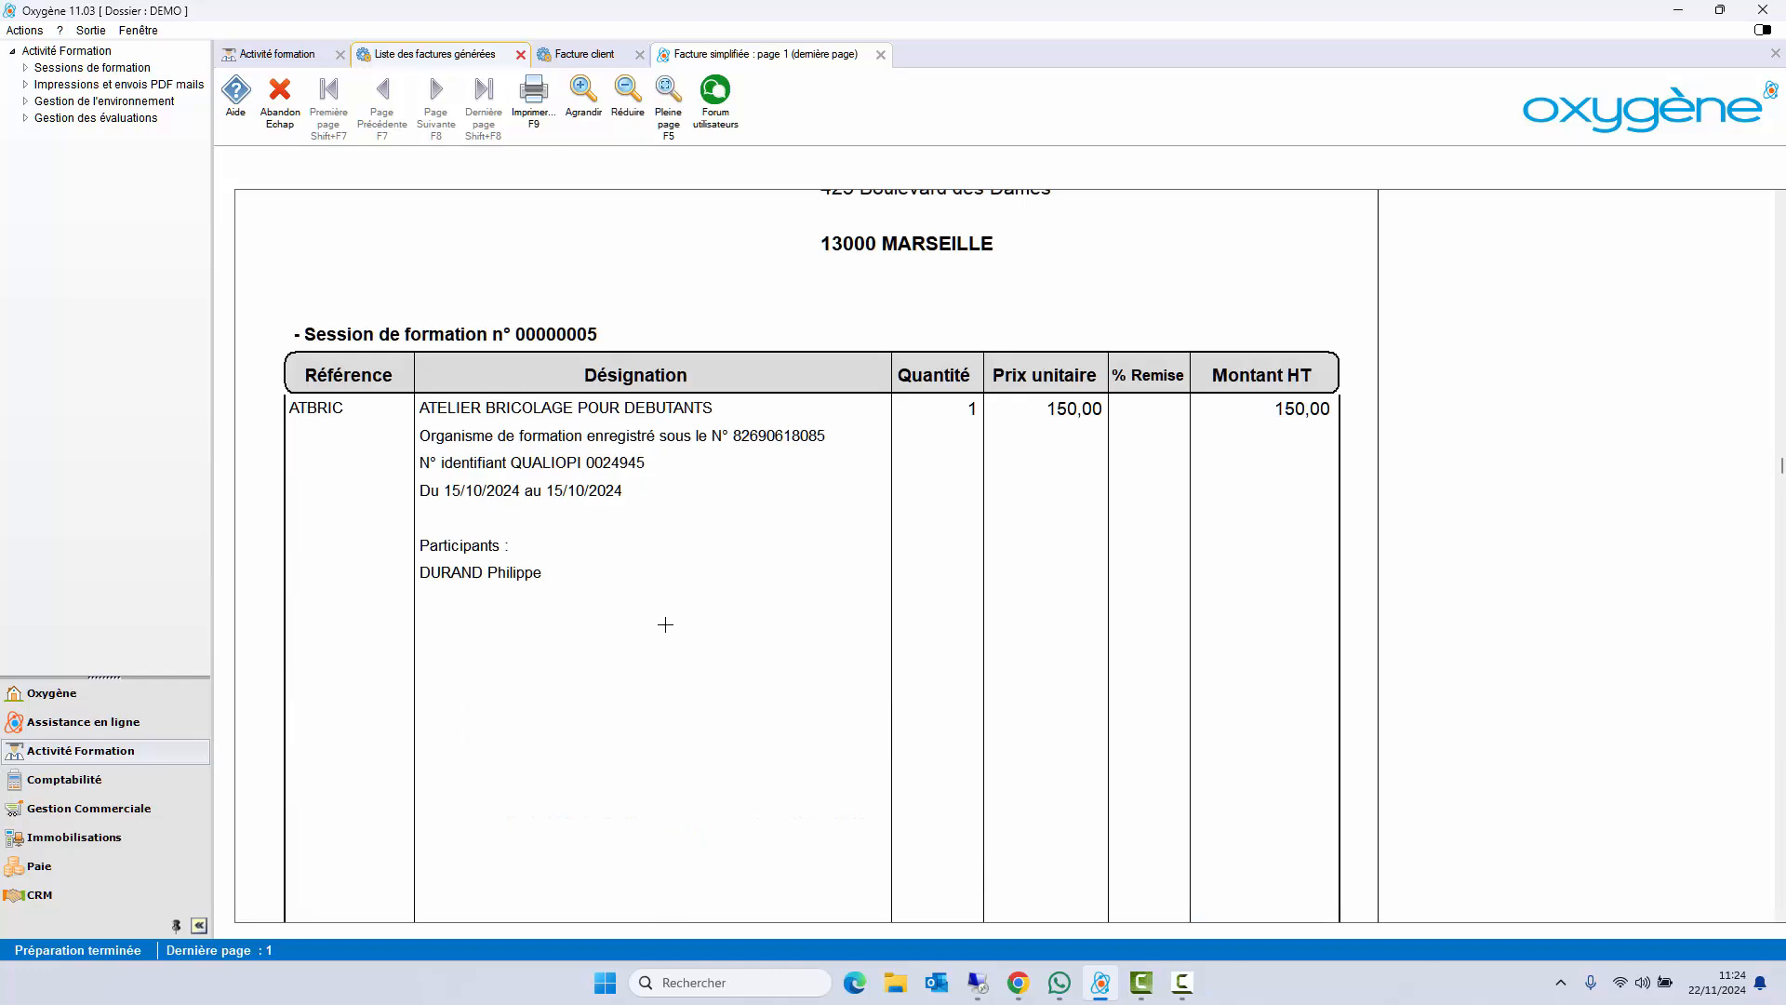
{"action": "left_click", "coordinate": [685, 601]}
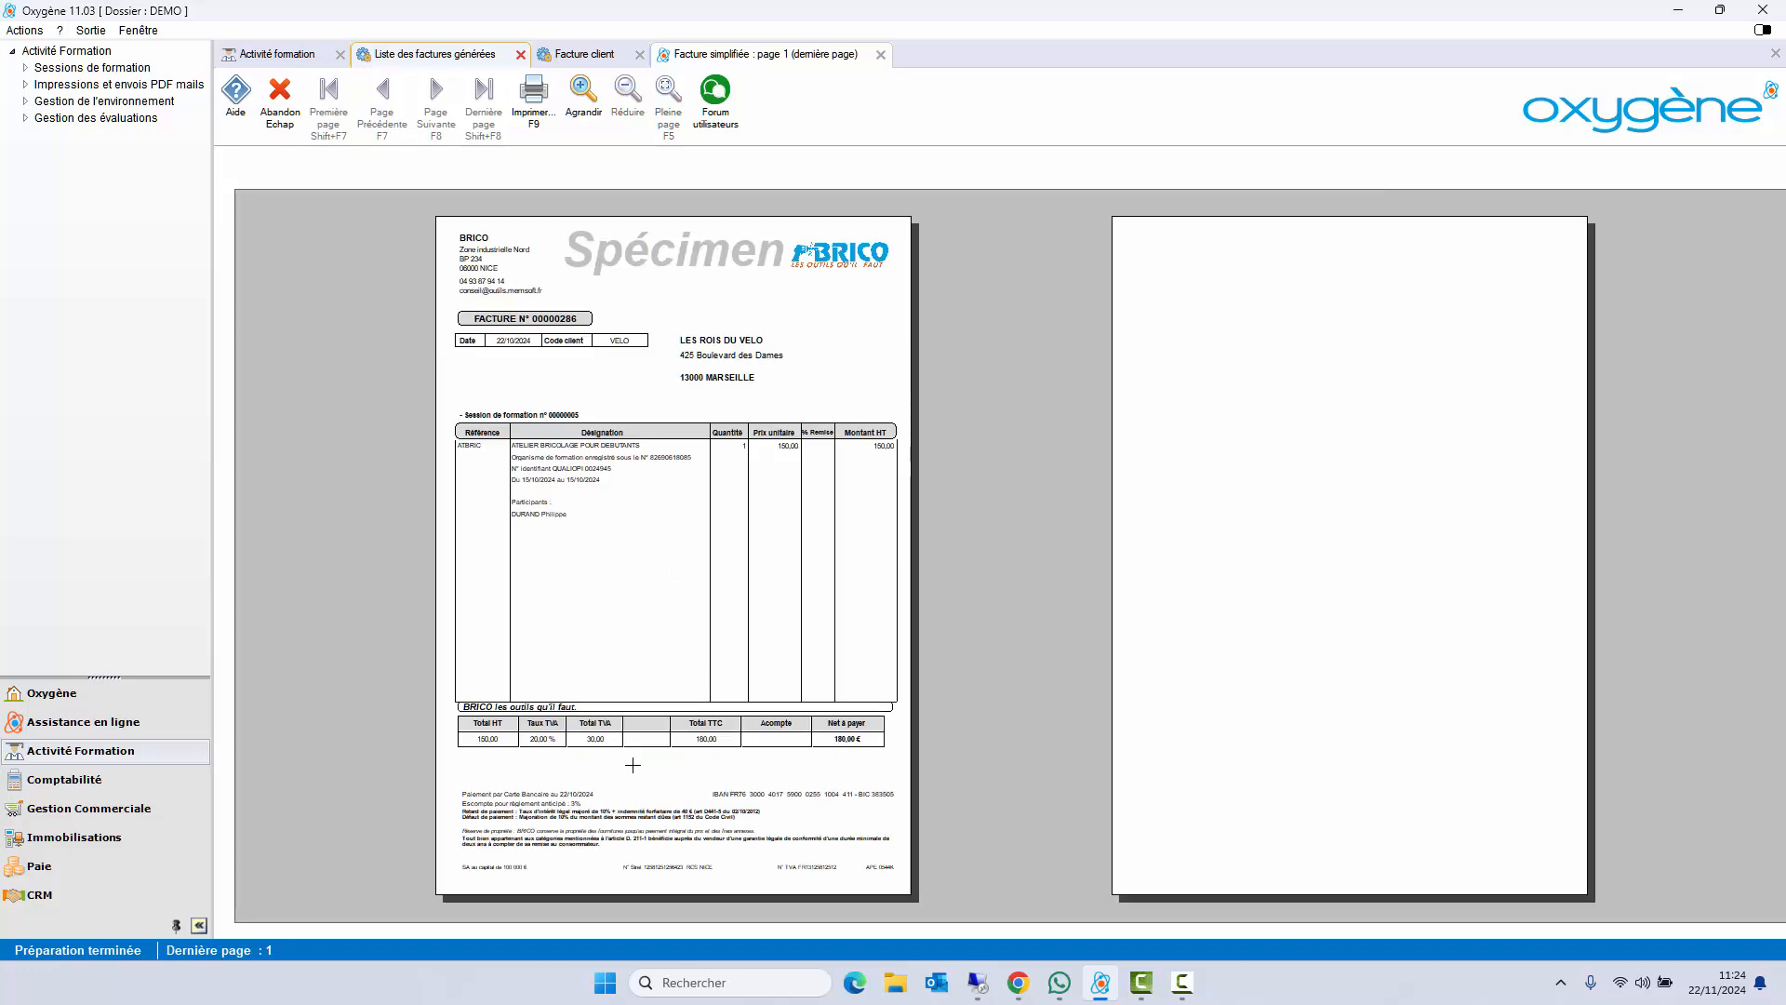
{"action": "left_click", "coordinate": [880, 55]}
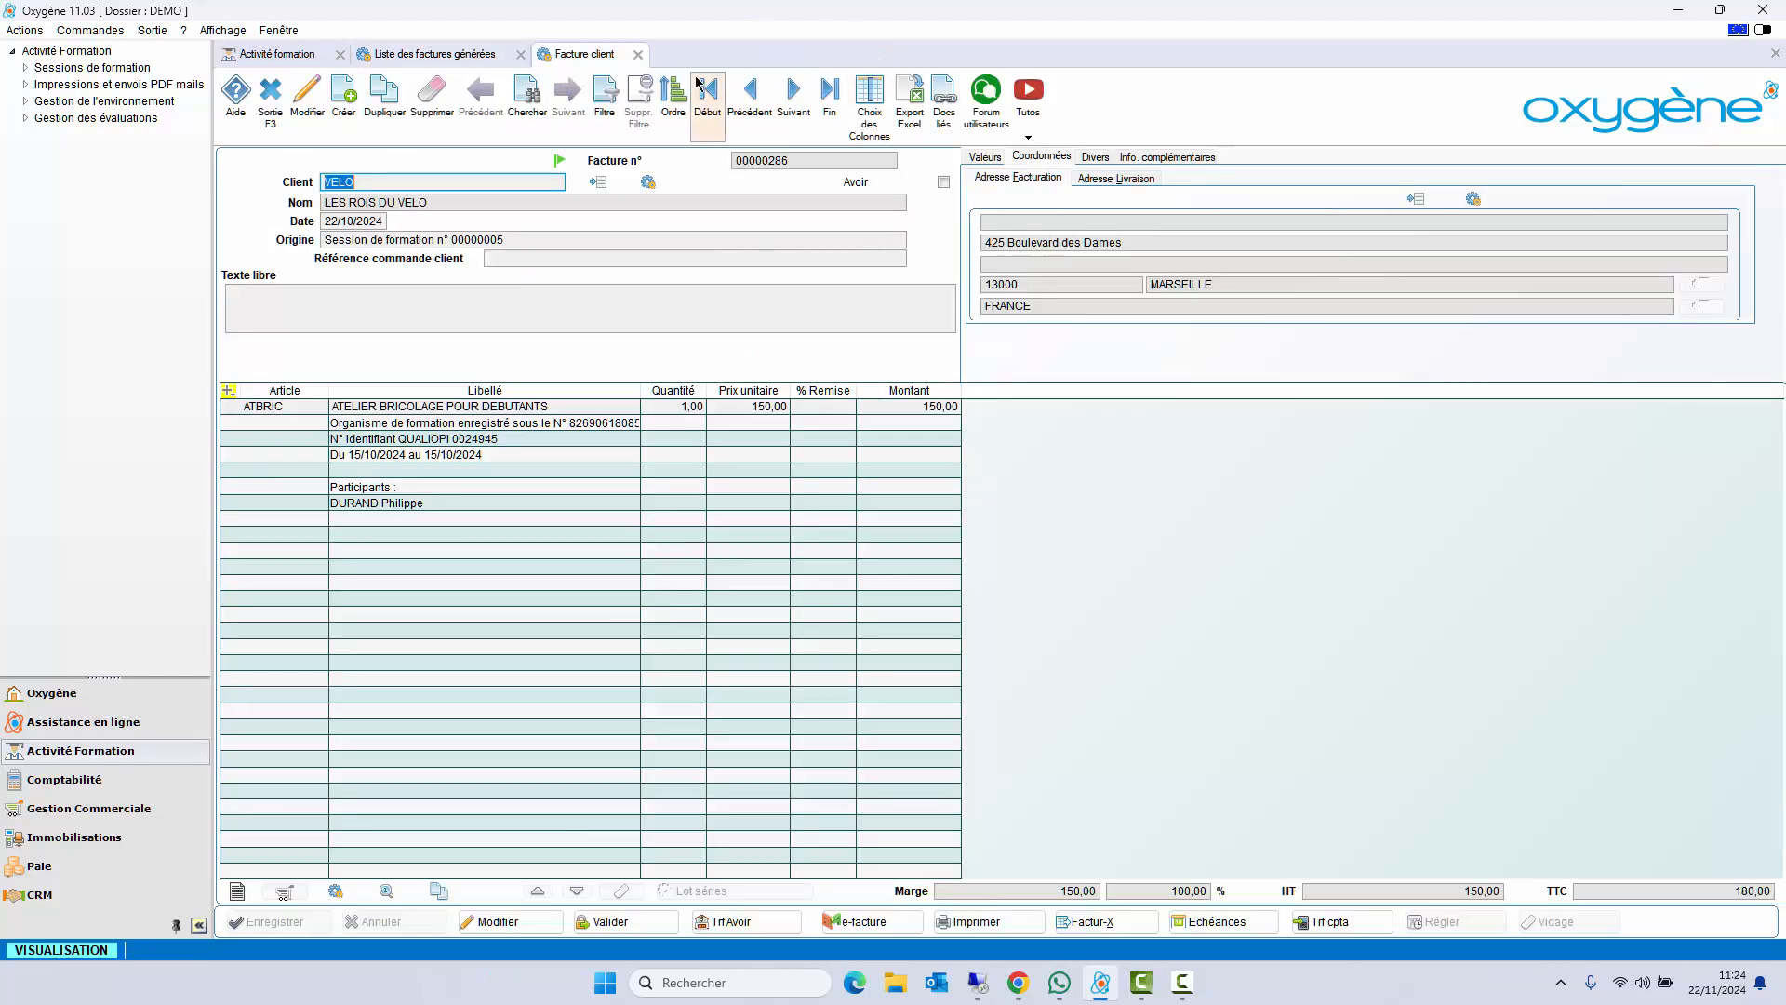
{"action": "left_click", "coordinate": [639, 56]}
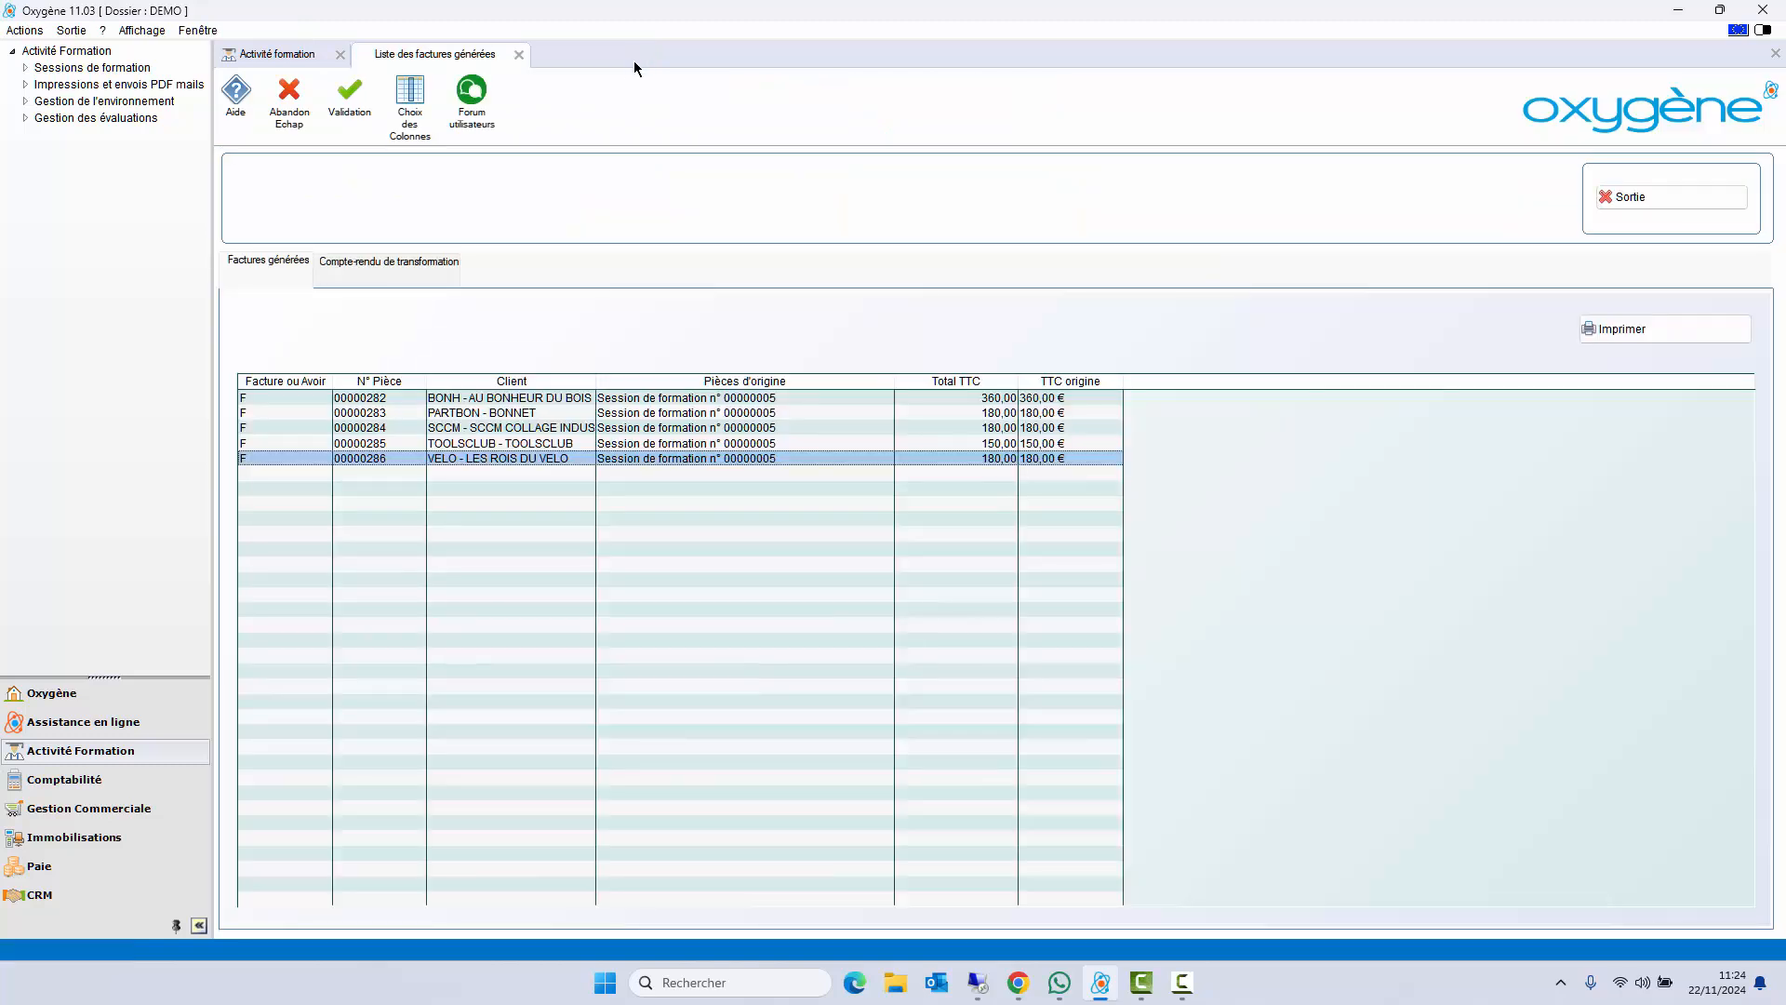
- Open the customer invoices in Gestion Commerciale, view the latest LES ROIS DU VELO invoice, and close the invoice and the list
{"action": "left_click", "coordinate": [140, 808]}
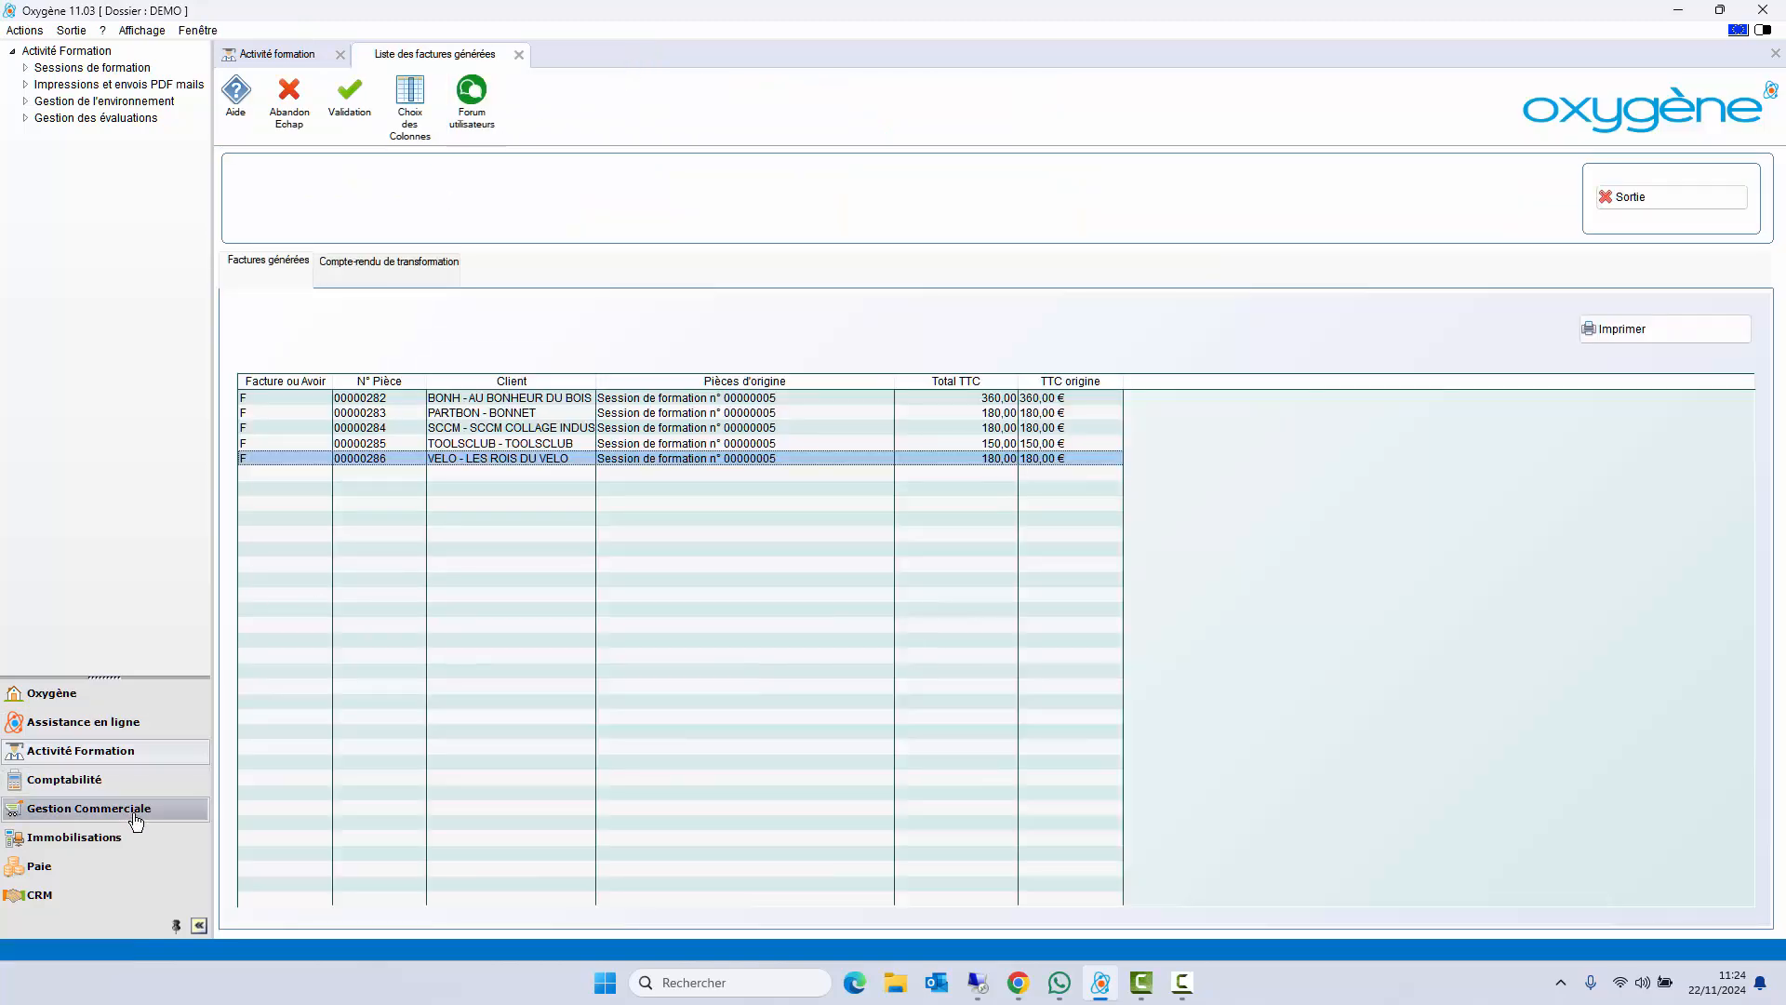
{"action": "left_click", "coordinate": [1495, 391]}
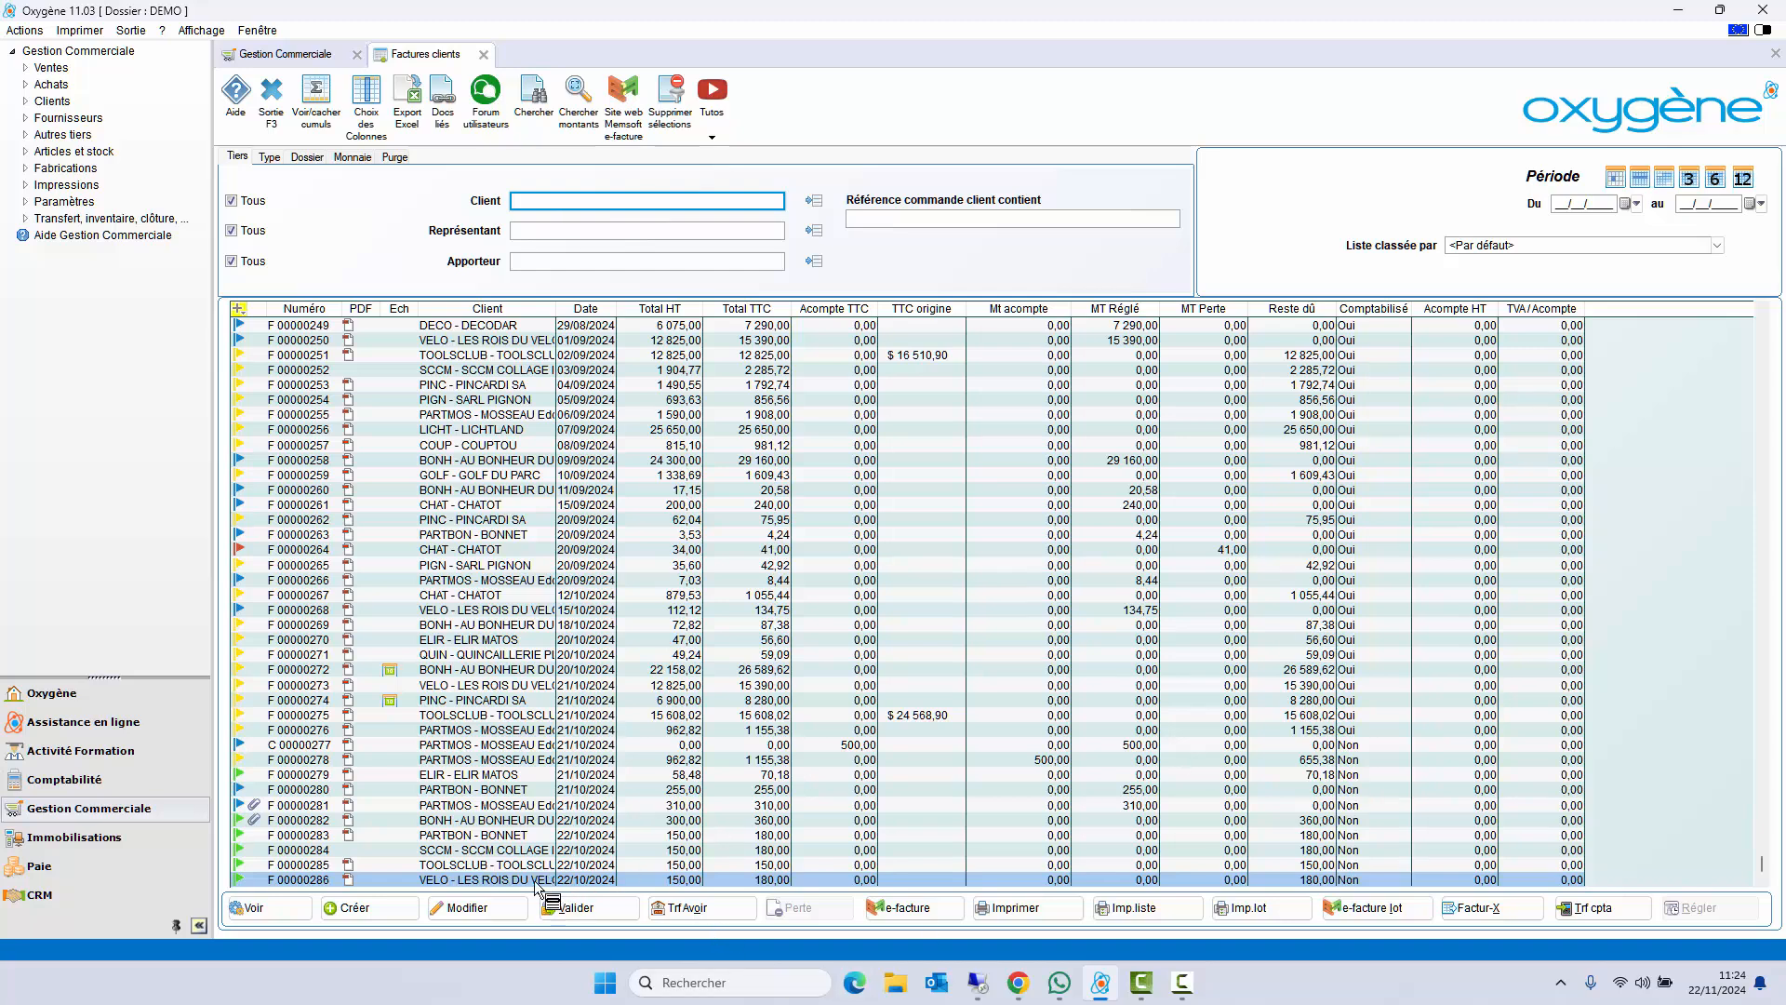
{"action": "double_click", "coordinate": [600, 880]}
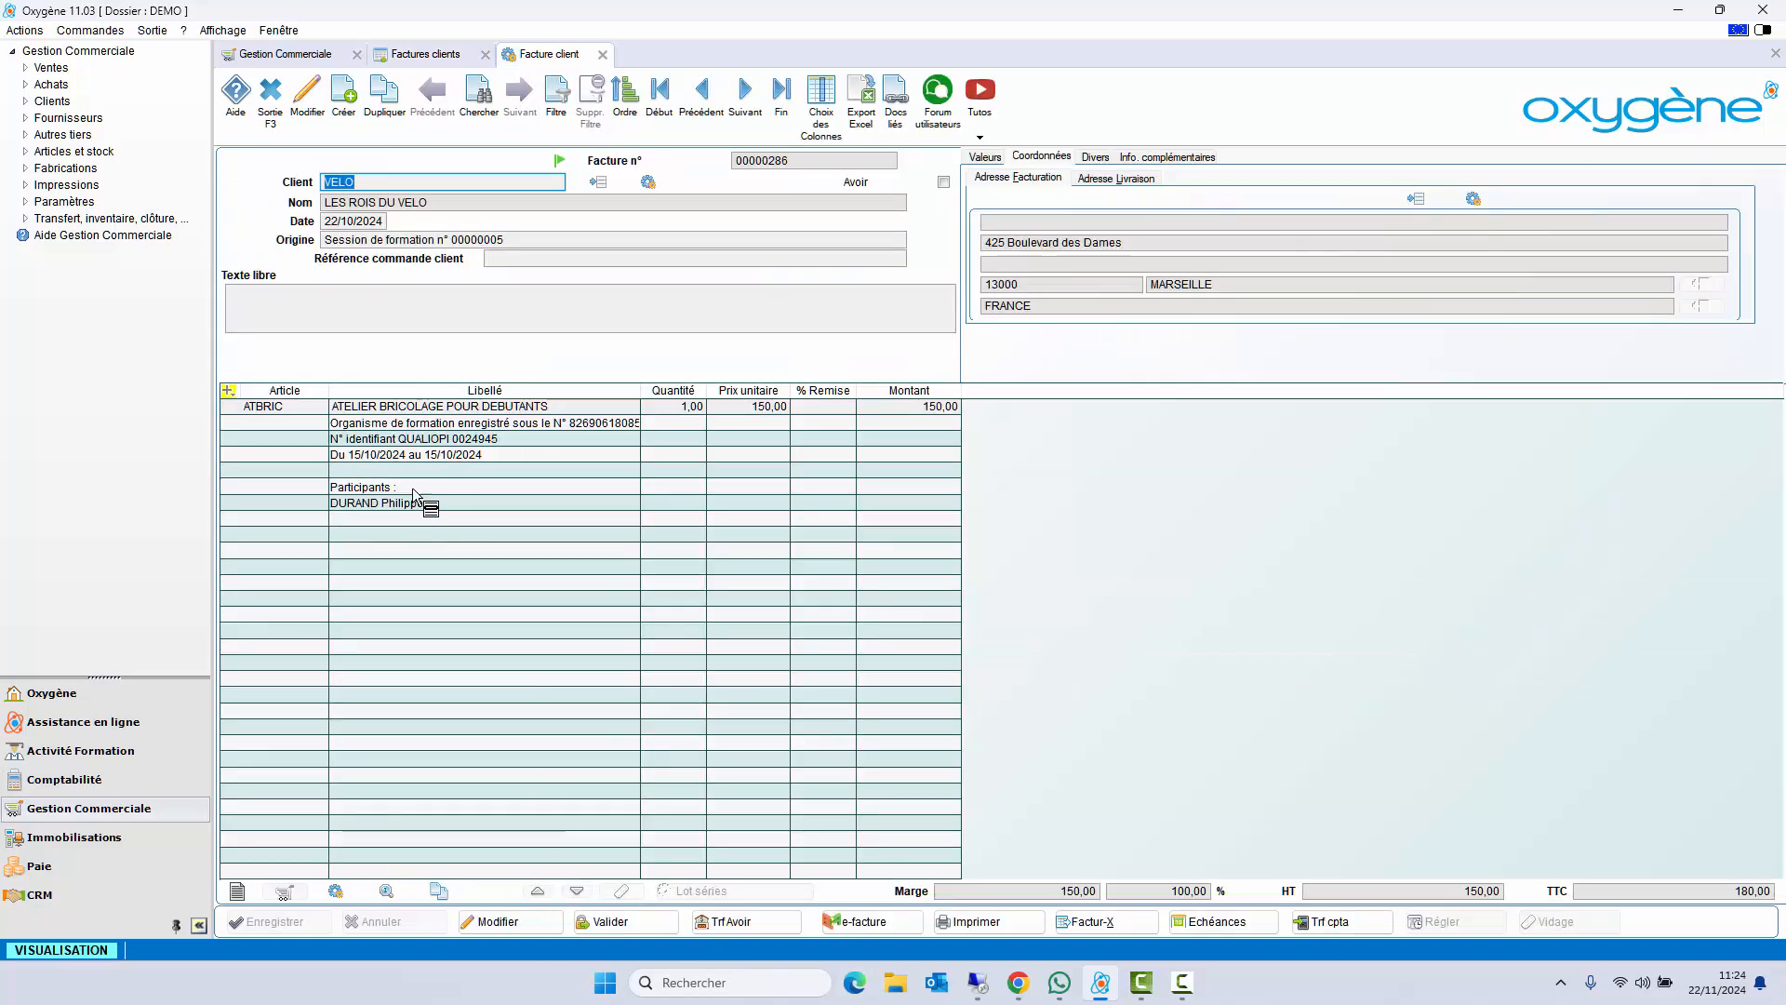
{"action": "left_click", "coordinate": [603, 55]}
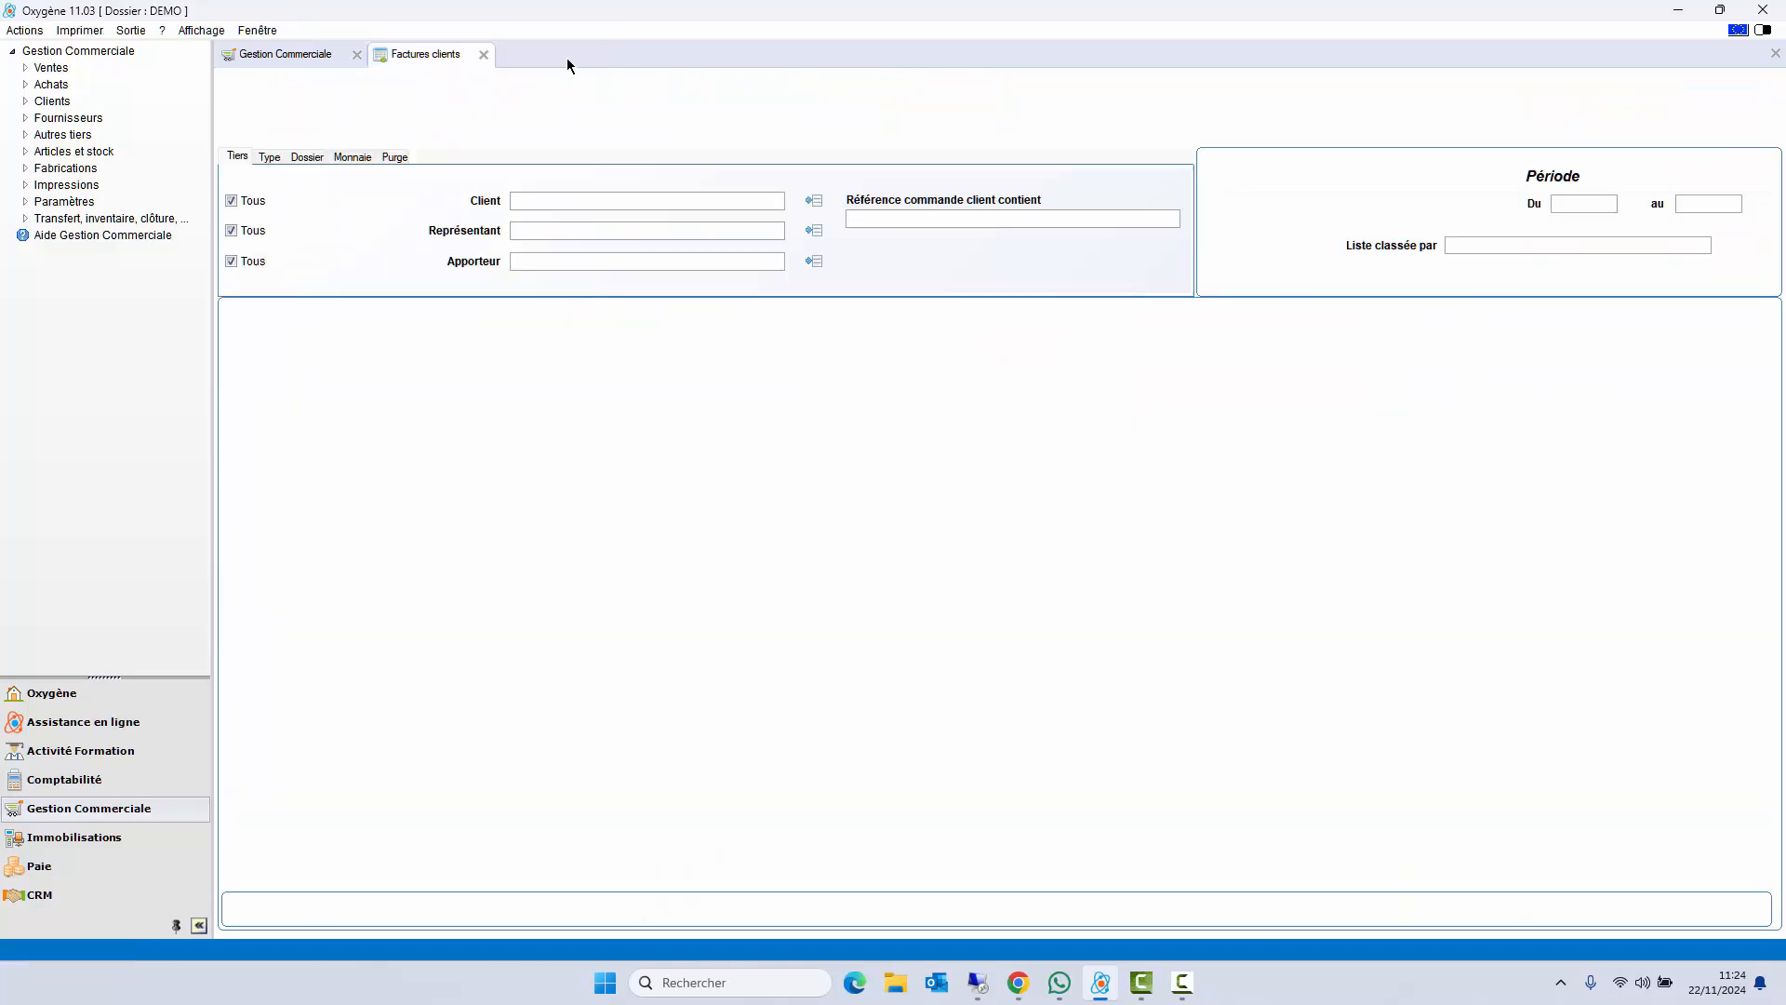
{"action": "left_click", "coordinate": [484, 55]}
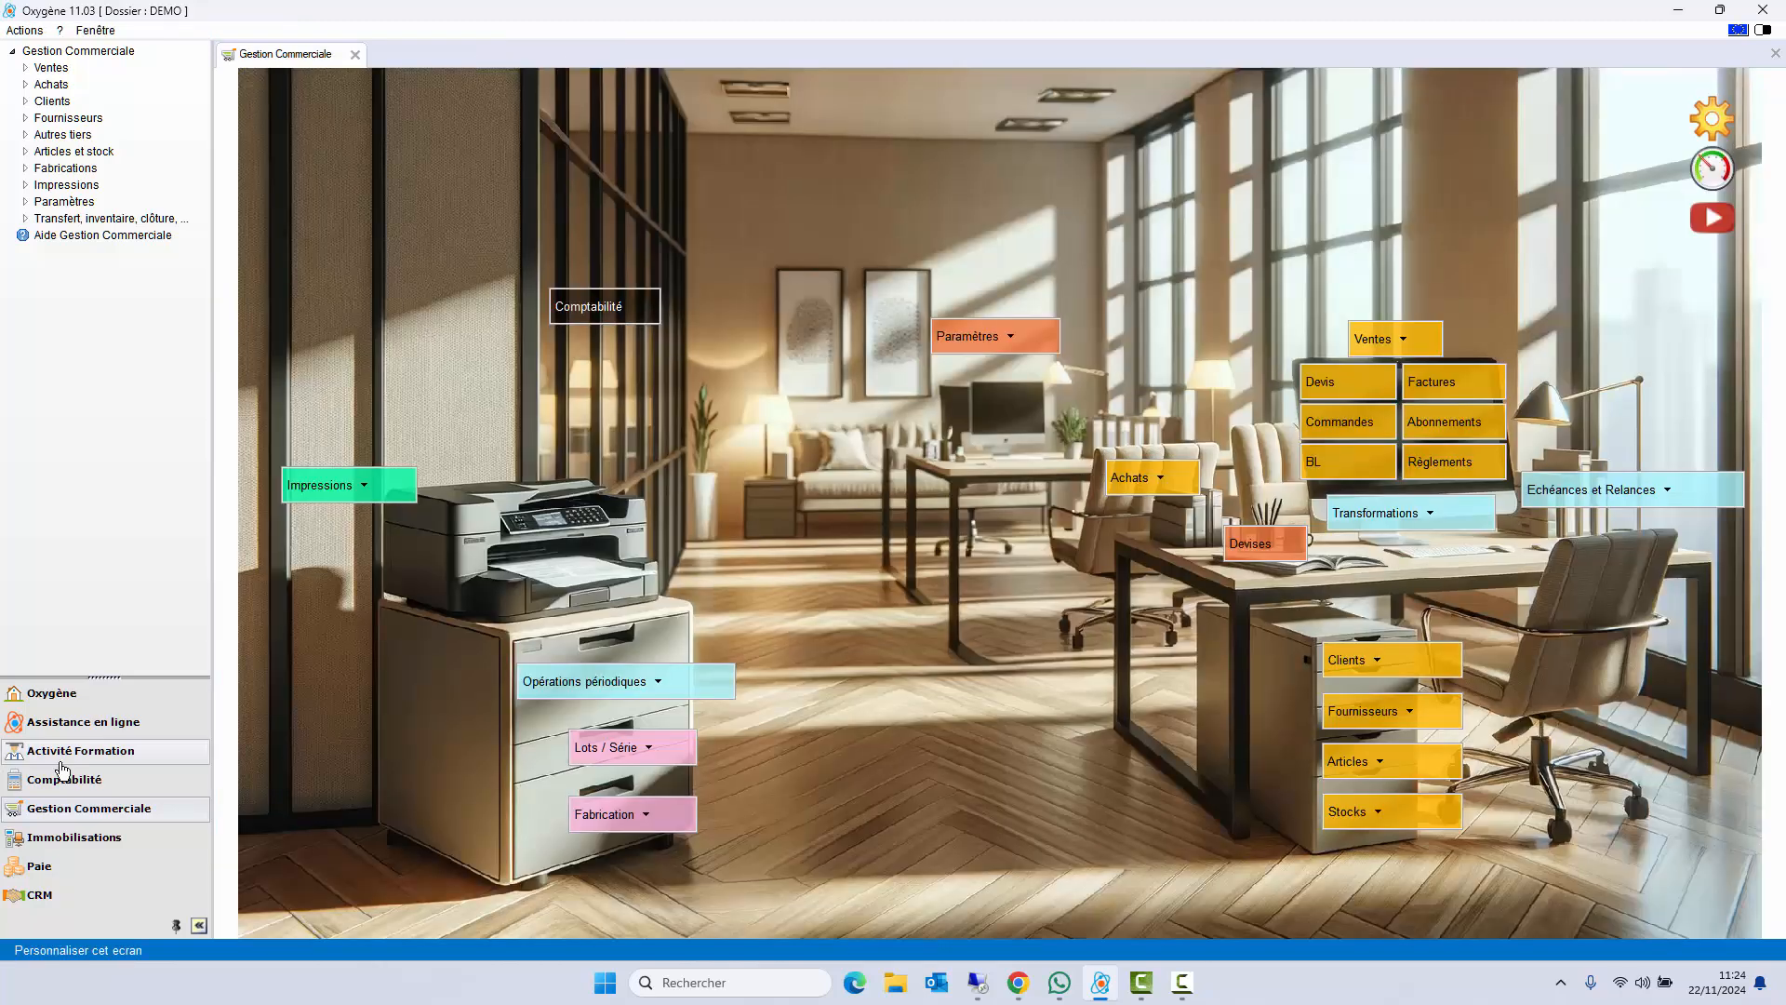
- Return to Activité Formation and open the open-ended question setup for the trainee evaluations
{"action": "left_click", "coordinate": [60, 761]}
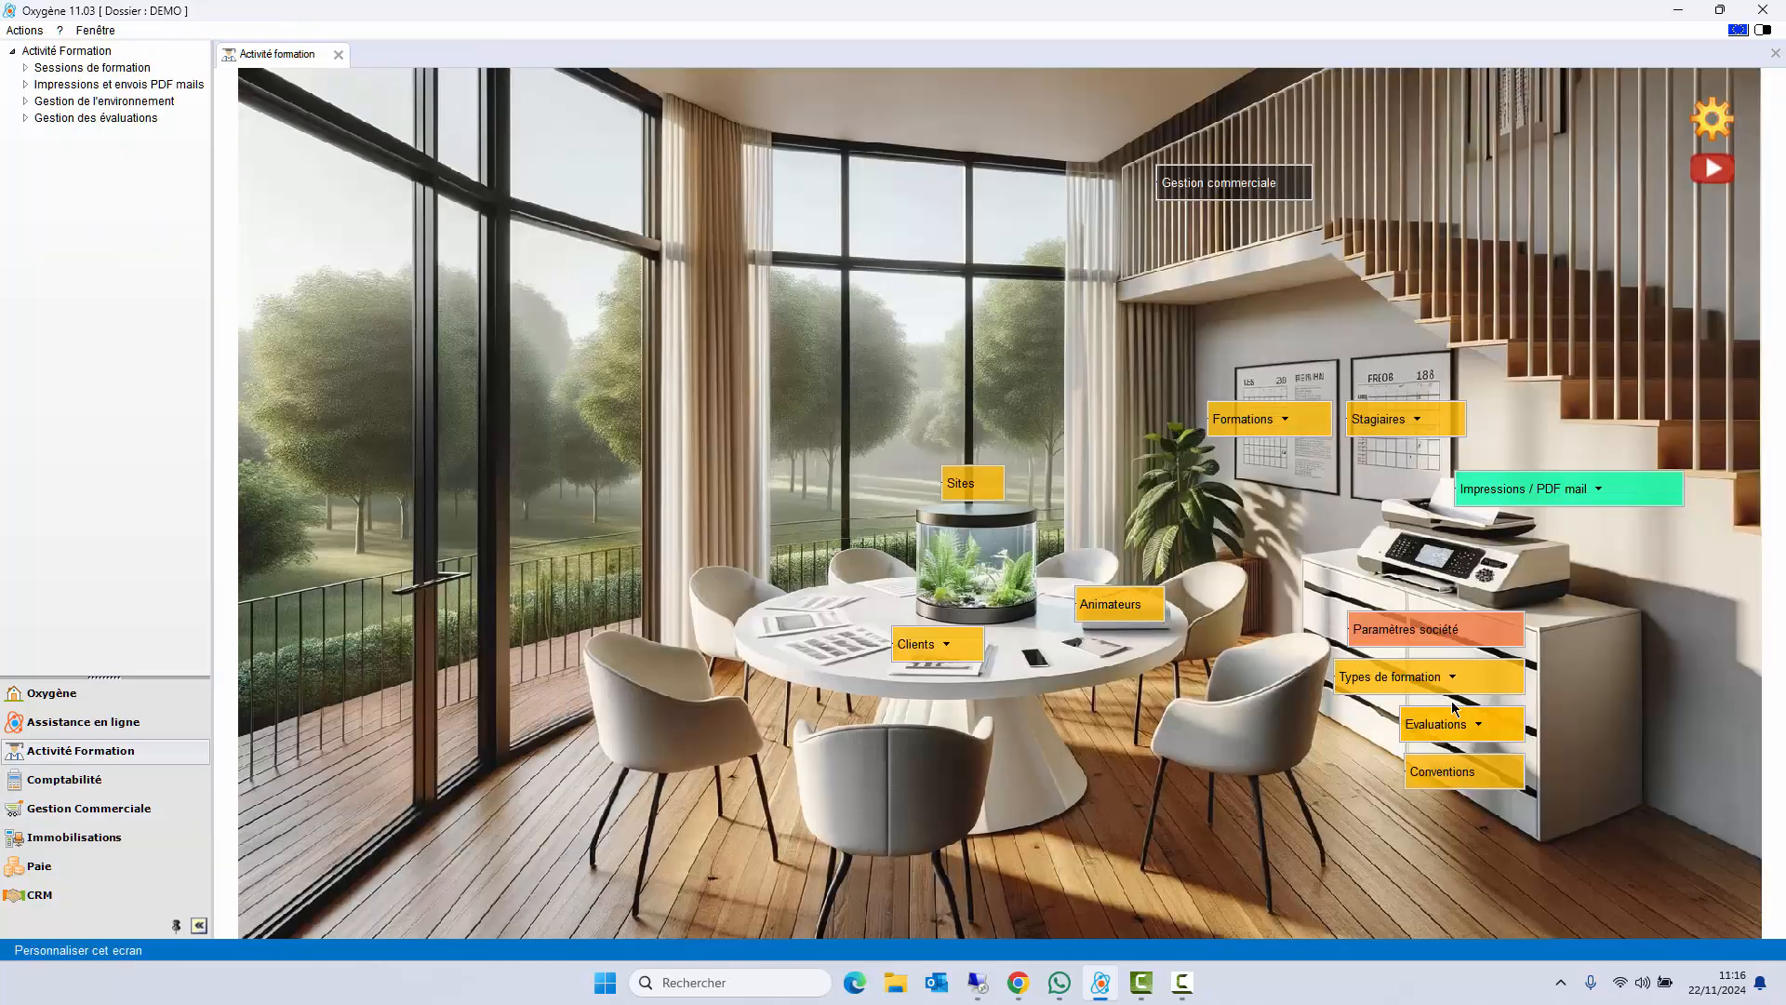
{"action": "left_click", "coordinate": [1435, 722]}
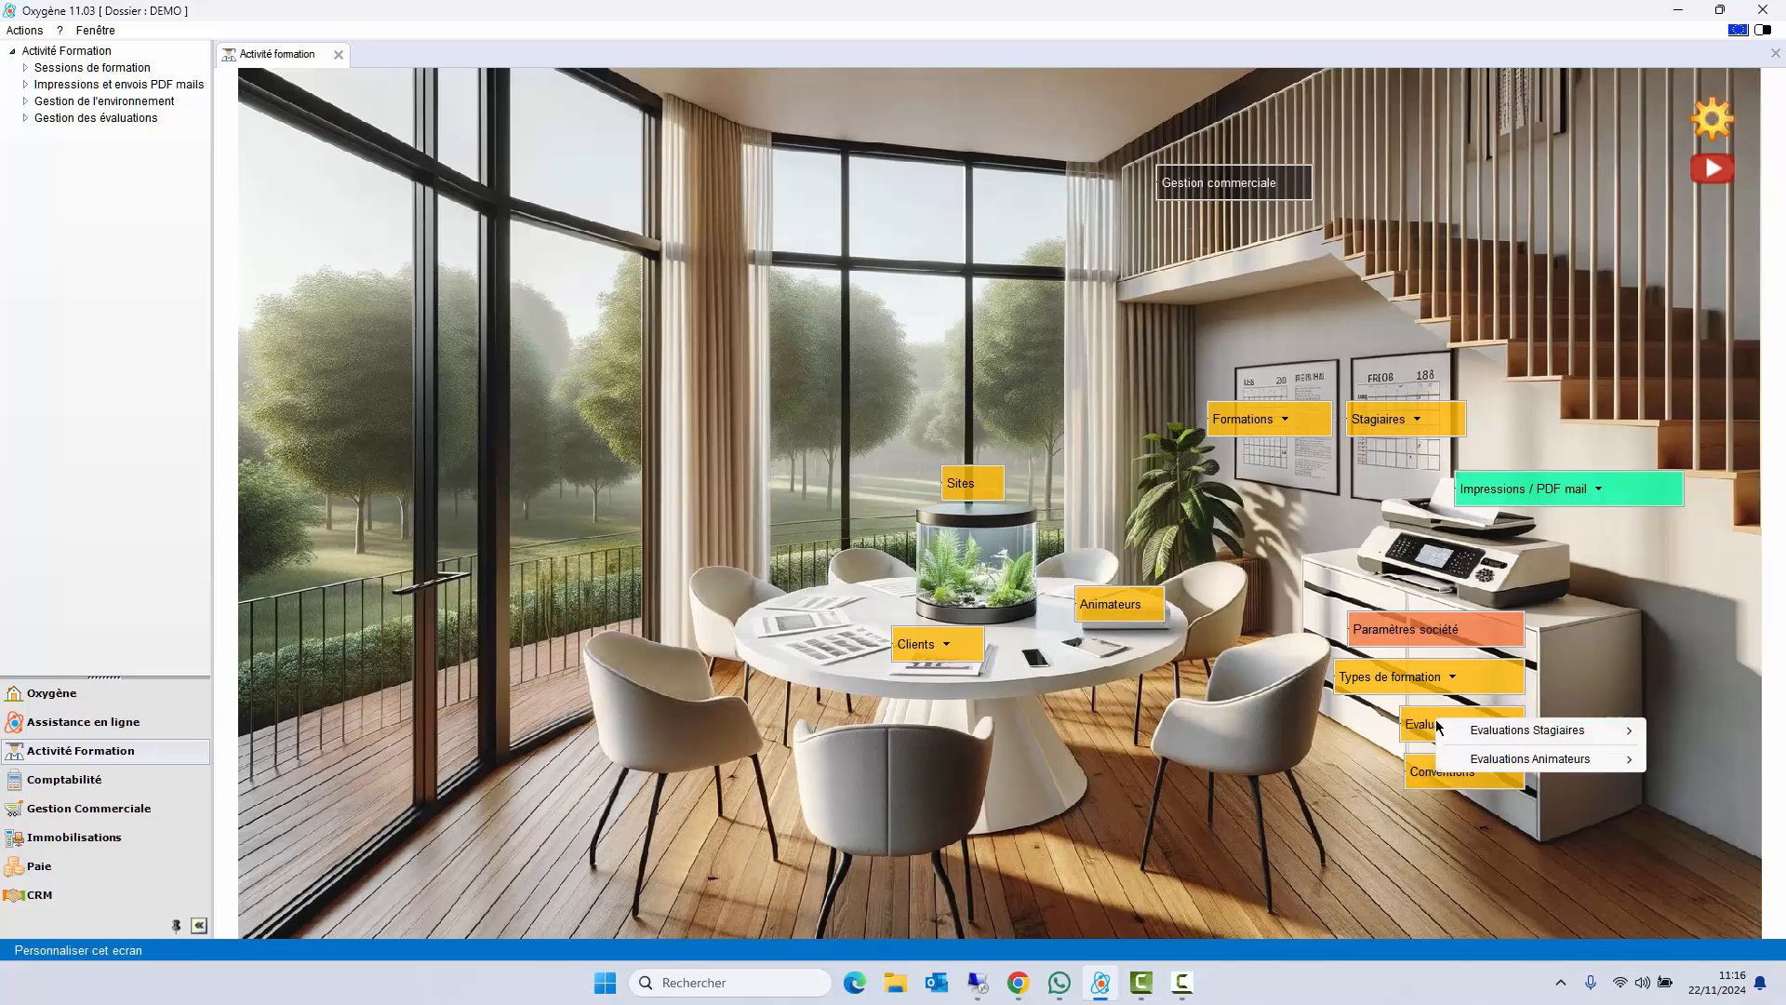
{"action": "mouse_move", "coordinate": [1457, 733]}
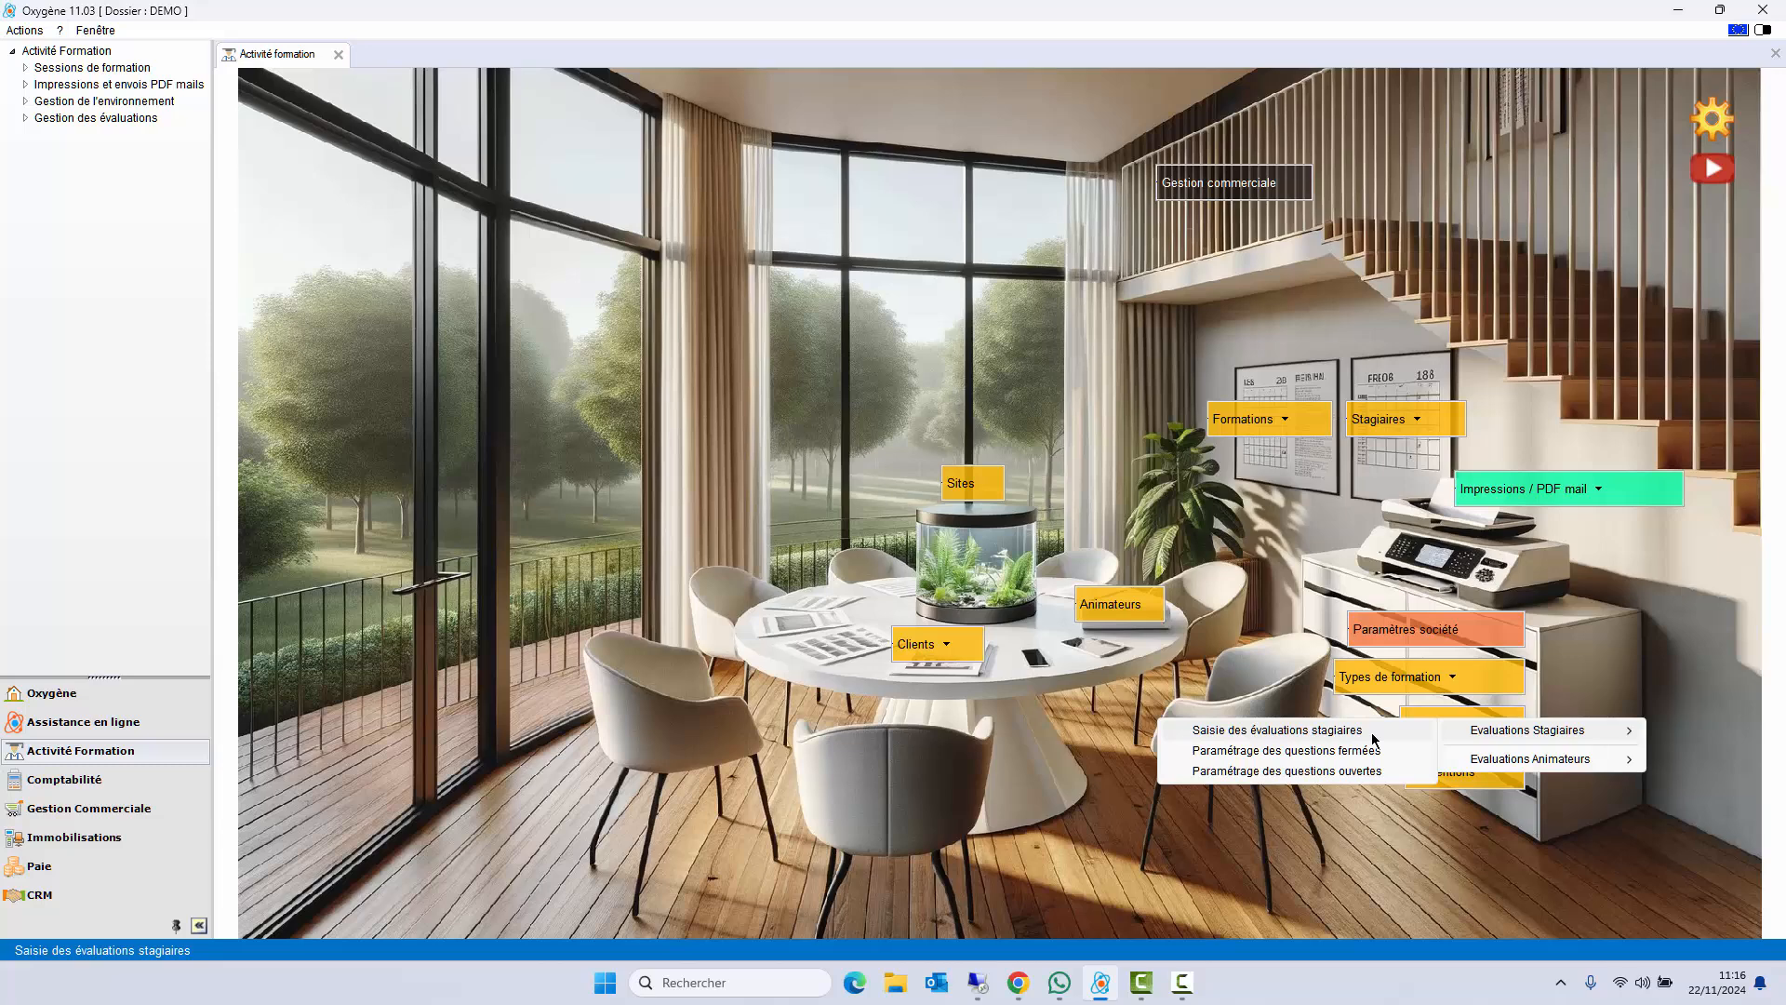
{"action": "left_click", "coordinate": [1321, 770]}
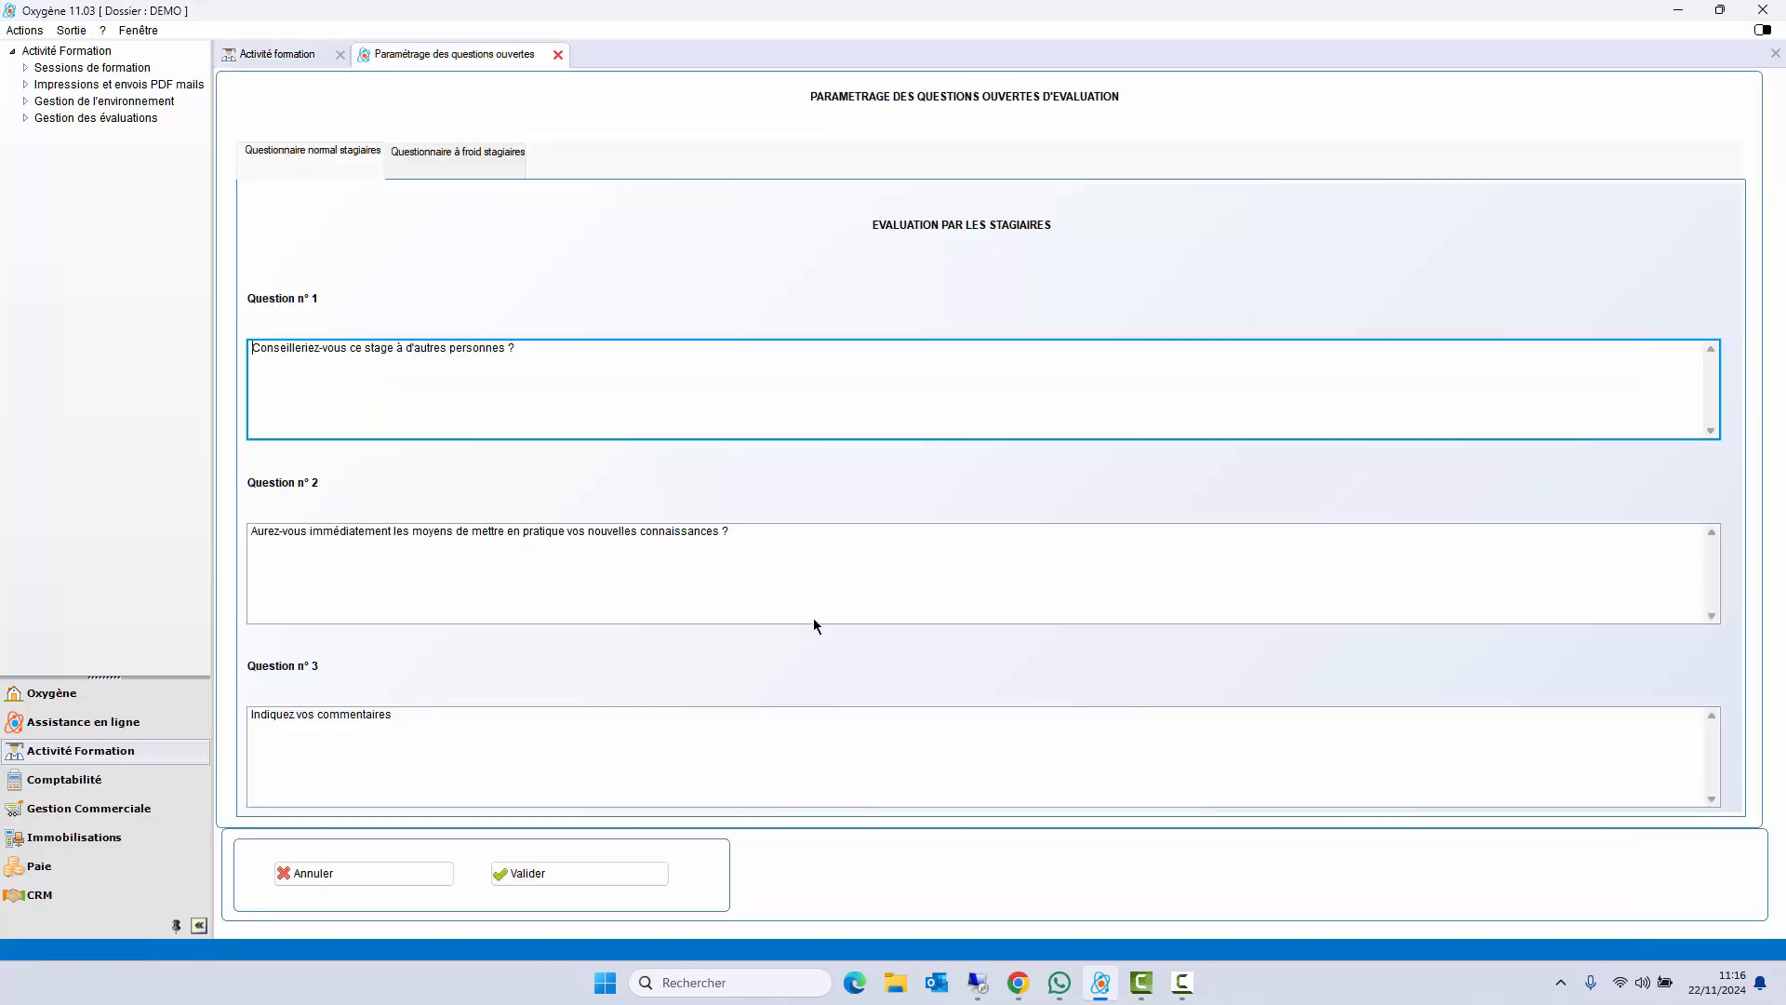
- Try deleting part of the wording of Question n° 2, and close the open-ended question setup without validating
{"action": "left_click", "coordinate": [457, 538]}
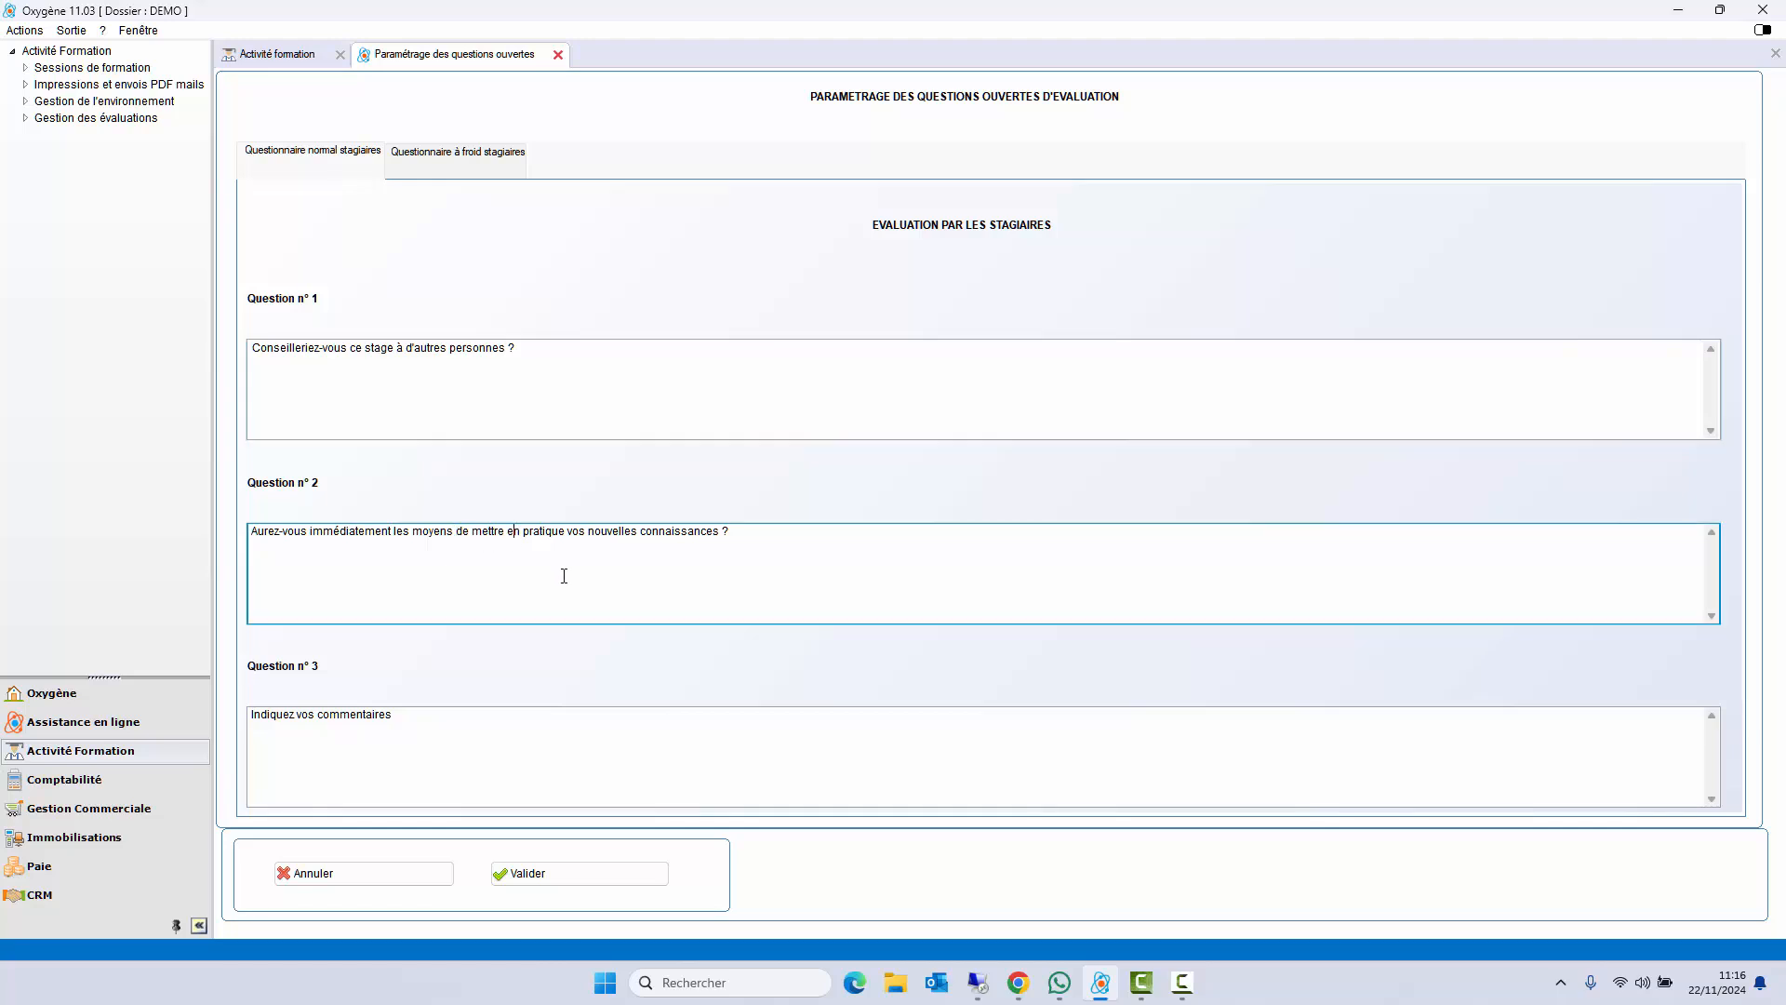
{"action": "key", "text": "BackSpace"}
{"action": "key", "text": "BackSpace"}
{"action": "key", "text": "BackSpace"}
{"action": "key", "text": "BackSpace"}
{"action": "key", "text": "BackSpace"}
{"action": "key", "text": "BackSpace"}
{"action": "key", "text": "BackSpace"}
{"action": "key", "text": "BackSpace"}
{"action": "key", "text": "BackSpace"}
{"action": "key", "text": "BackSpace"}
{"action": "key", "text": "BackSpace"}
{"action": "key", "text": "BackSpace"}
{"action": "key", "text": "BackSpace"}
{"action": "key", "text": "BackSpace"}
{"action": "key", "text": "BackSpace"}
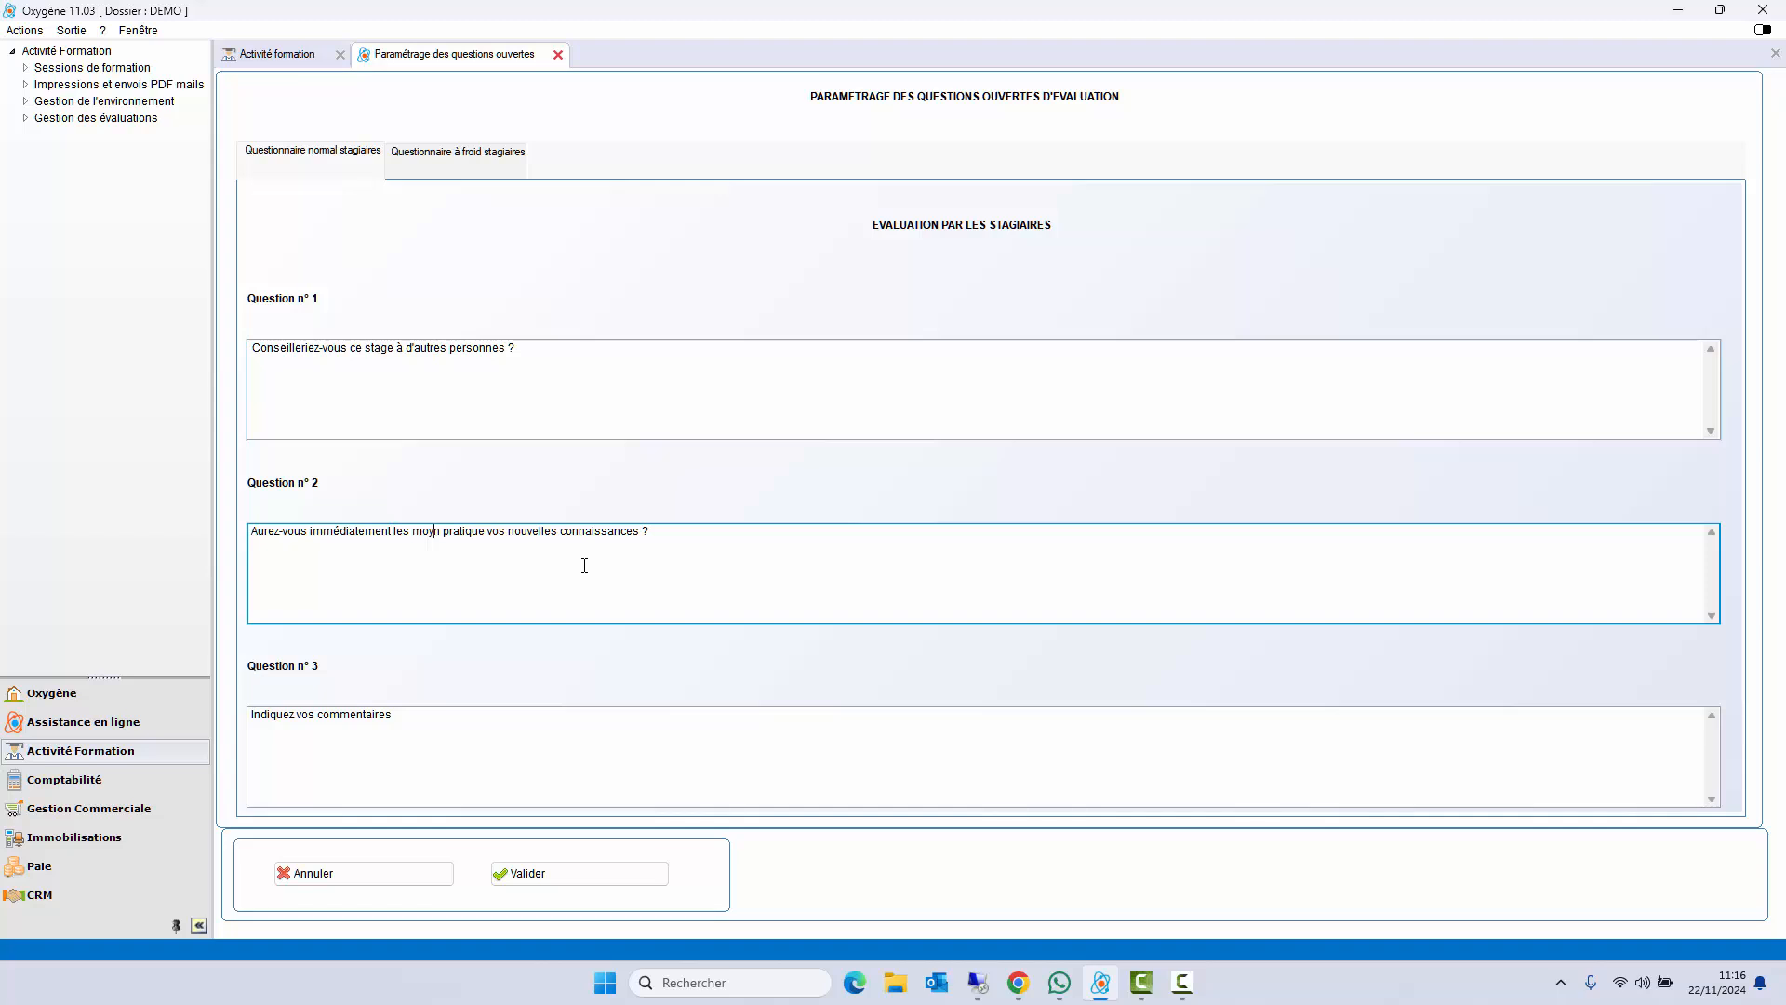
{"action": "left_click", "coordinate": [558, 56]}
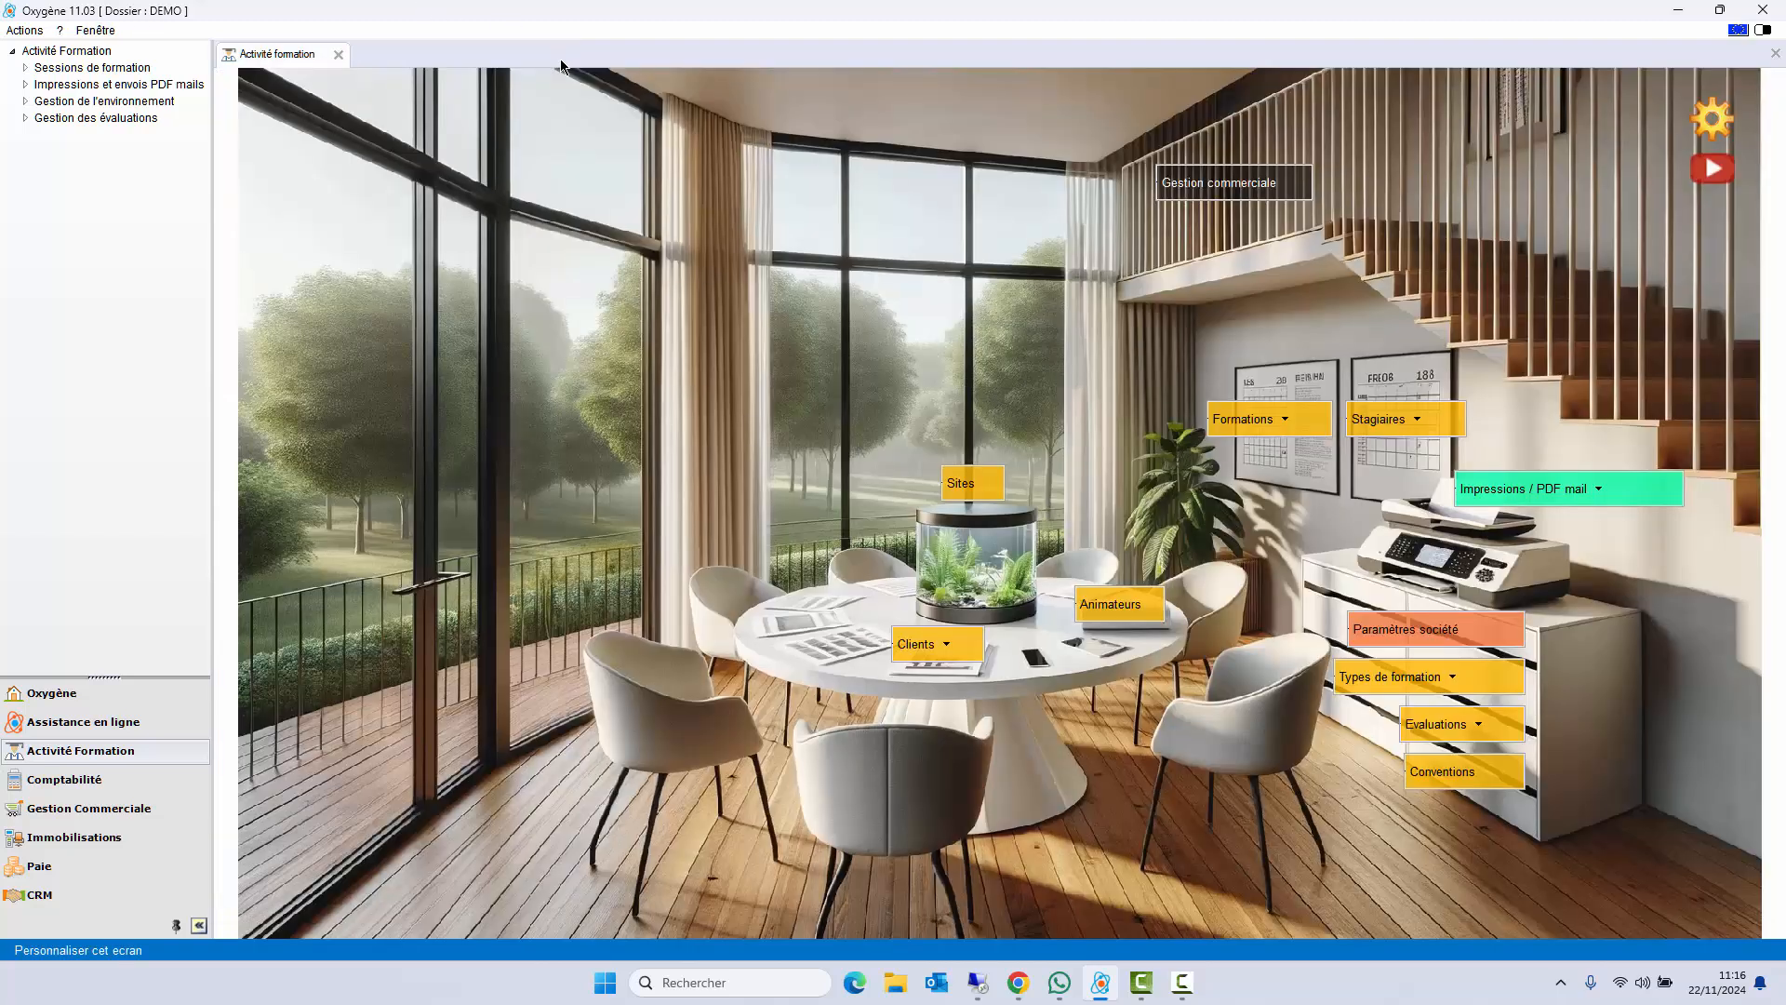
- Open the trainee evaluation entry for the ATELIER PEINTURE SUR SOIE session, examine the answer scores, and close the evaluation screens
{"action": "left_click", "coordinate": [1437, 730]}
{"action": "mouse_move", "coordinate": [1451, 738]}
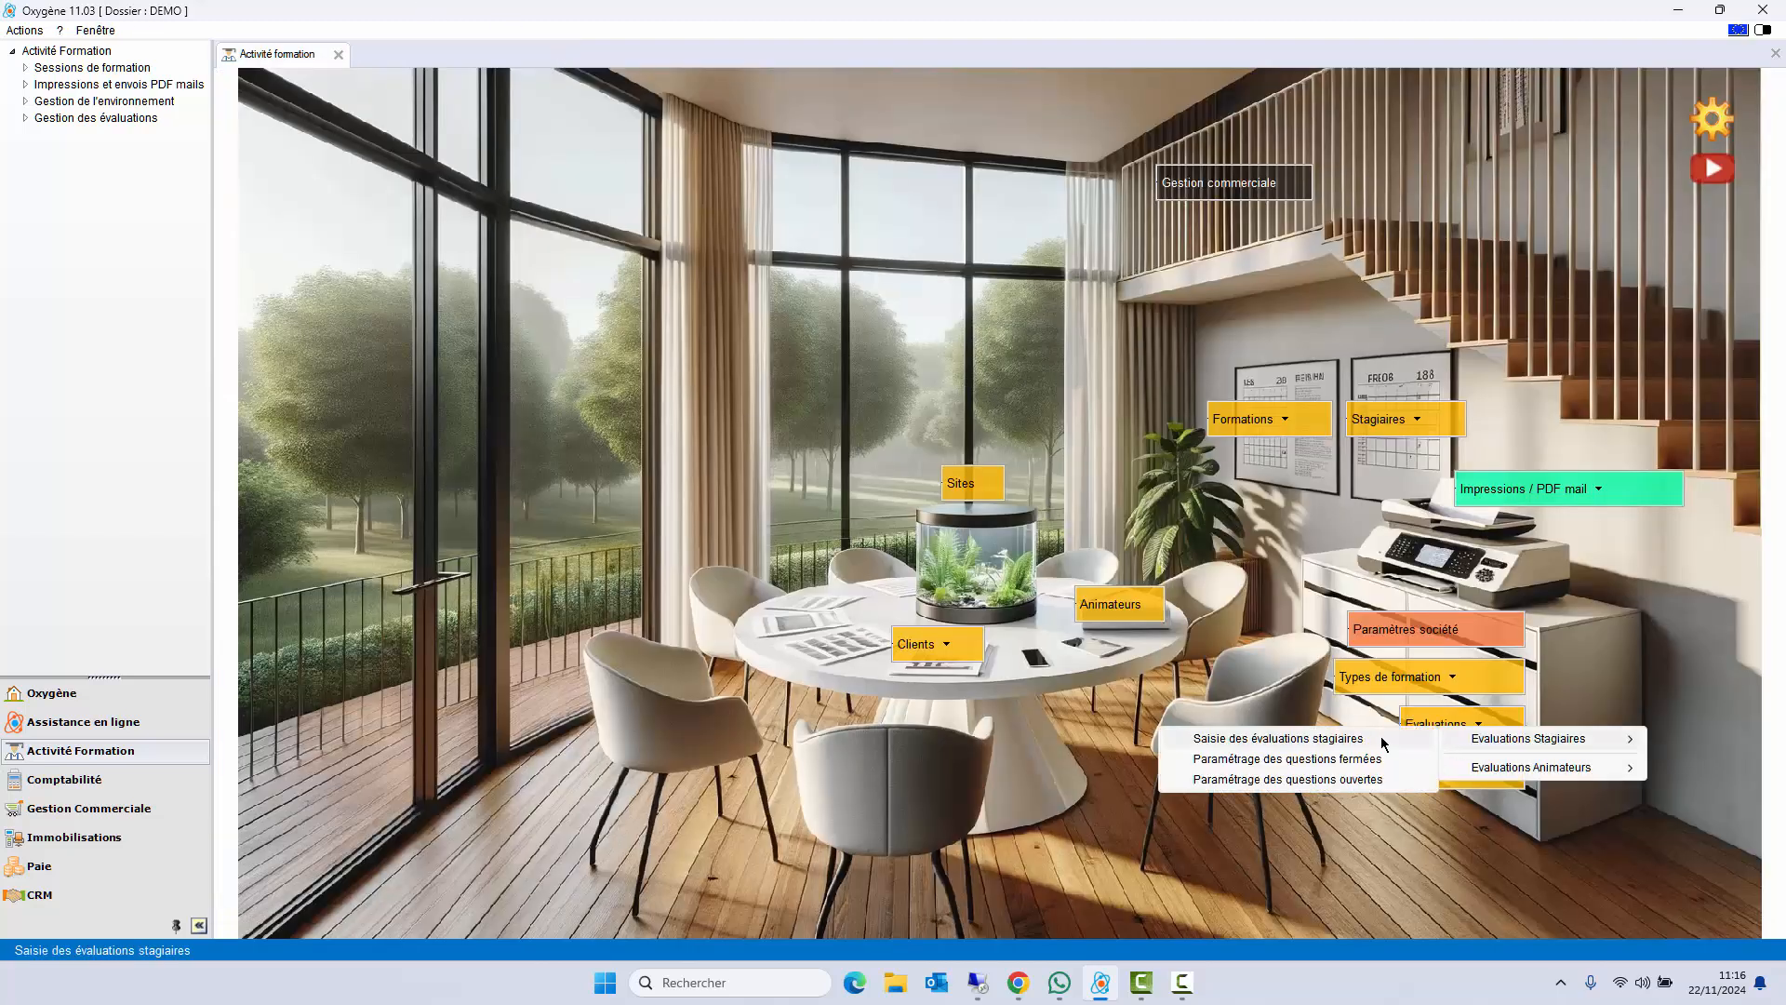
{"action": "left_click", "coordinate": [1381, 735]}
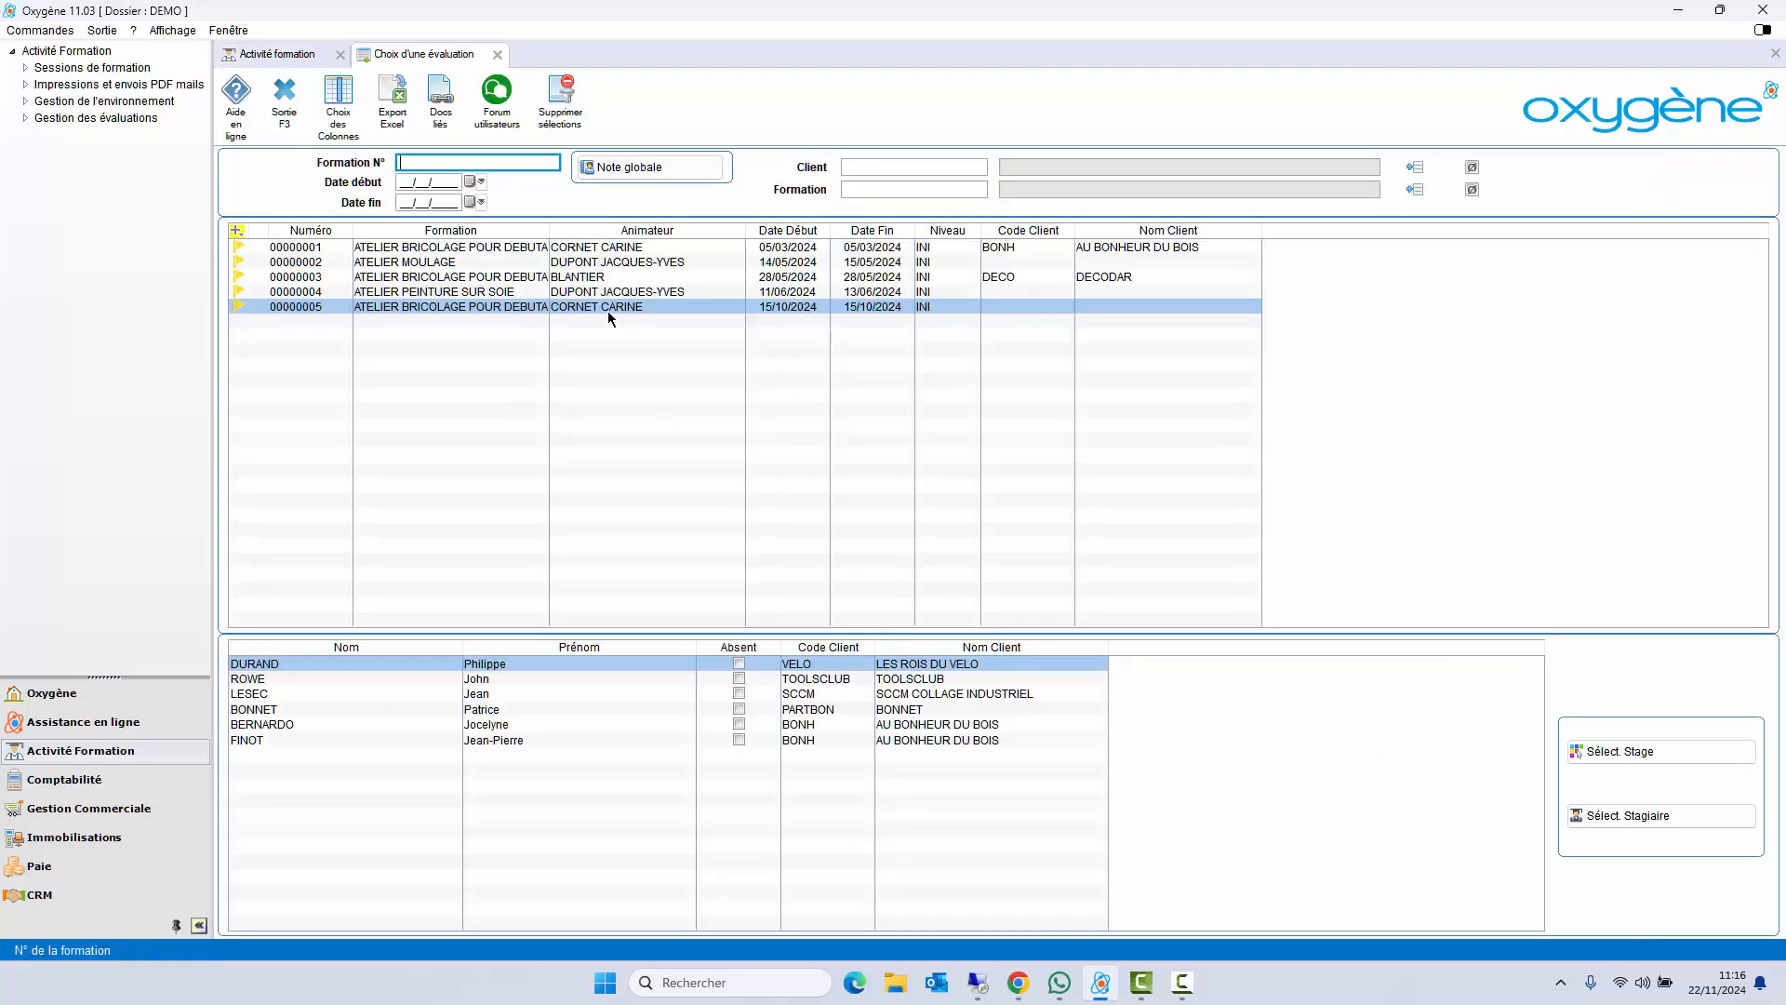
{"action": "double_click", "coordinate": [611, 292]}
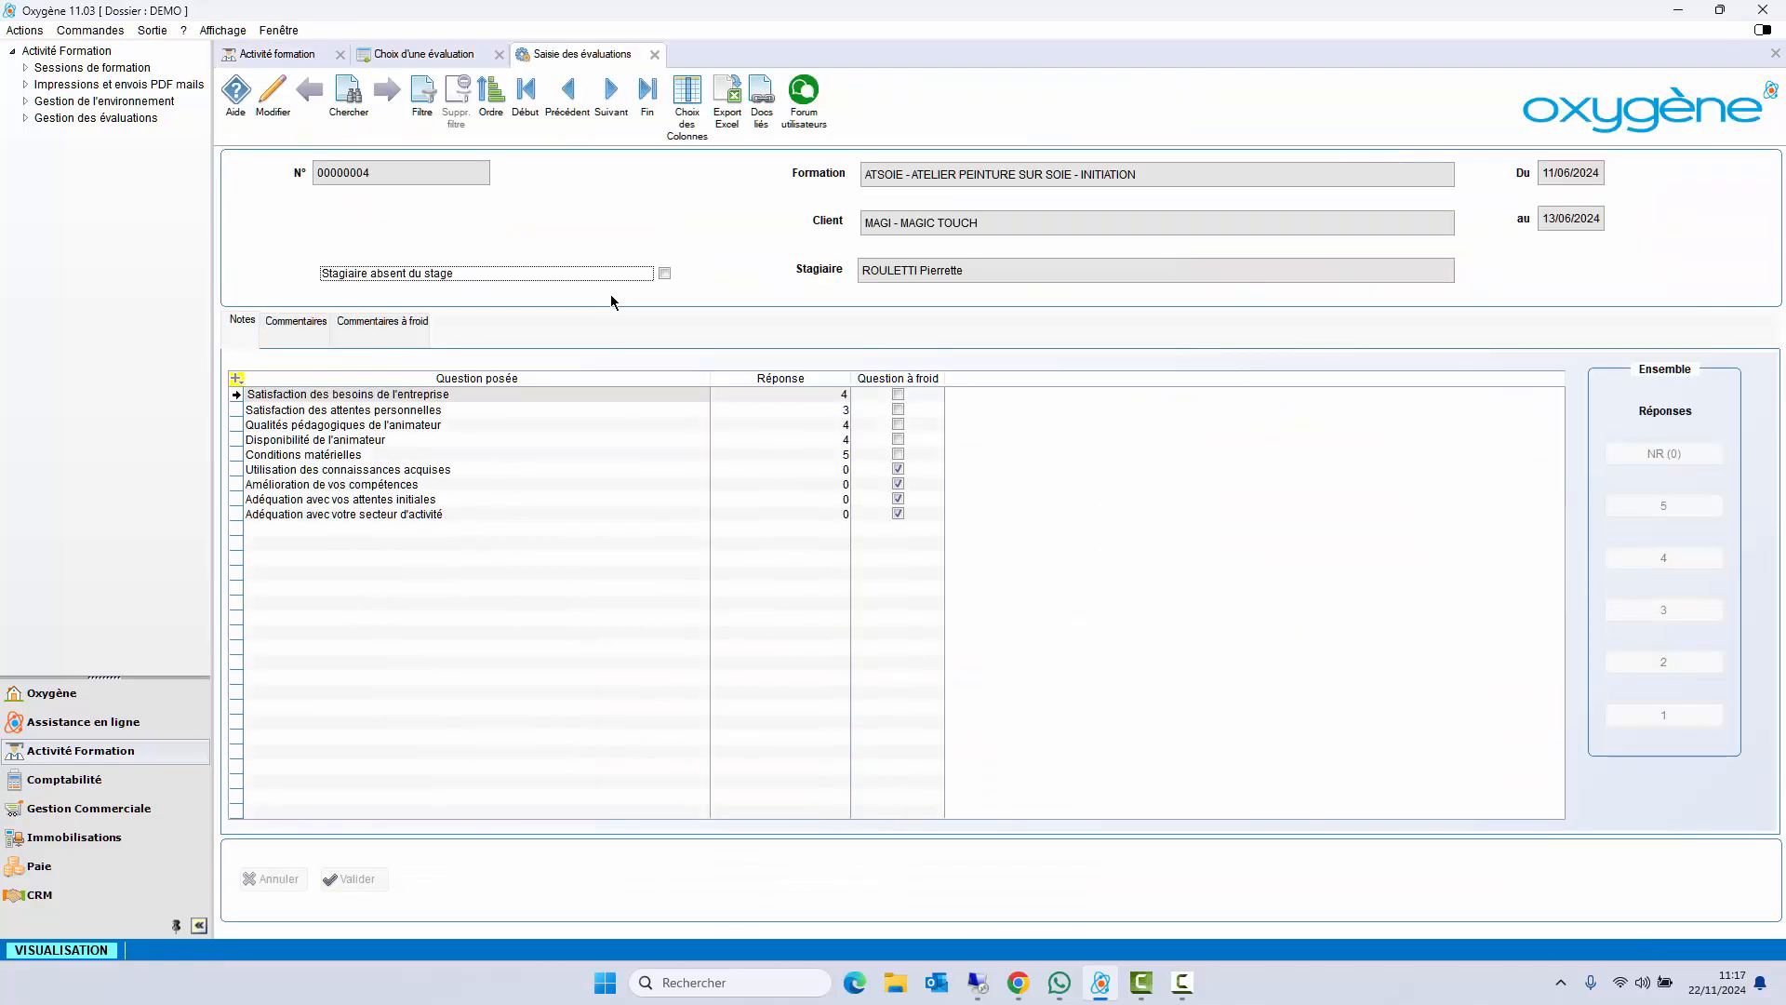
{"action": "left_click", "coordinate": [817, 409]}
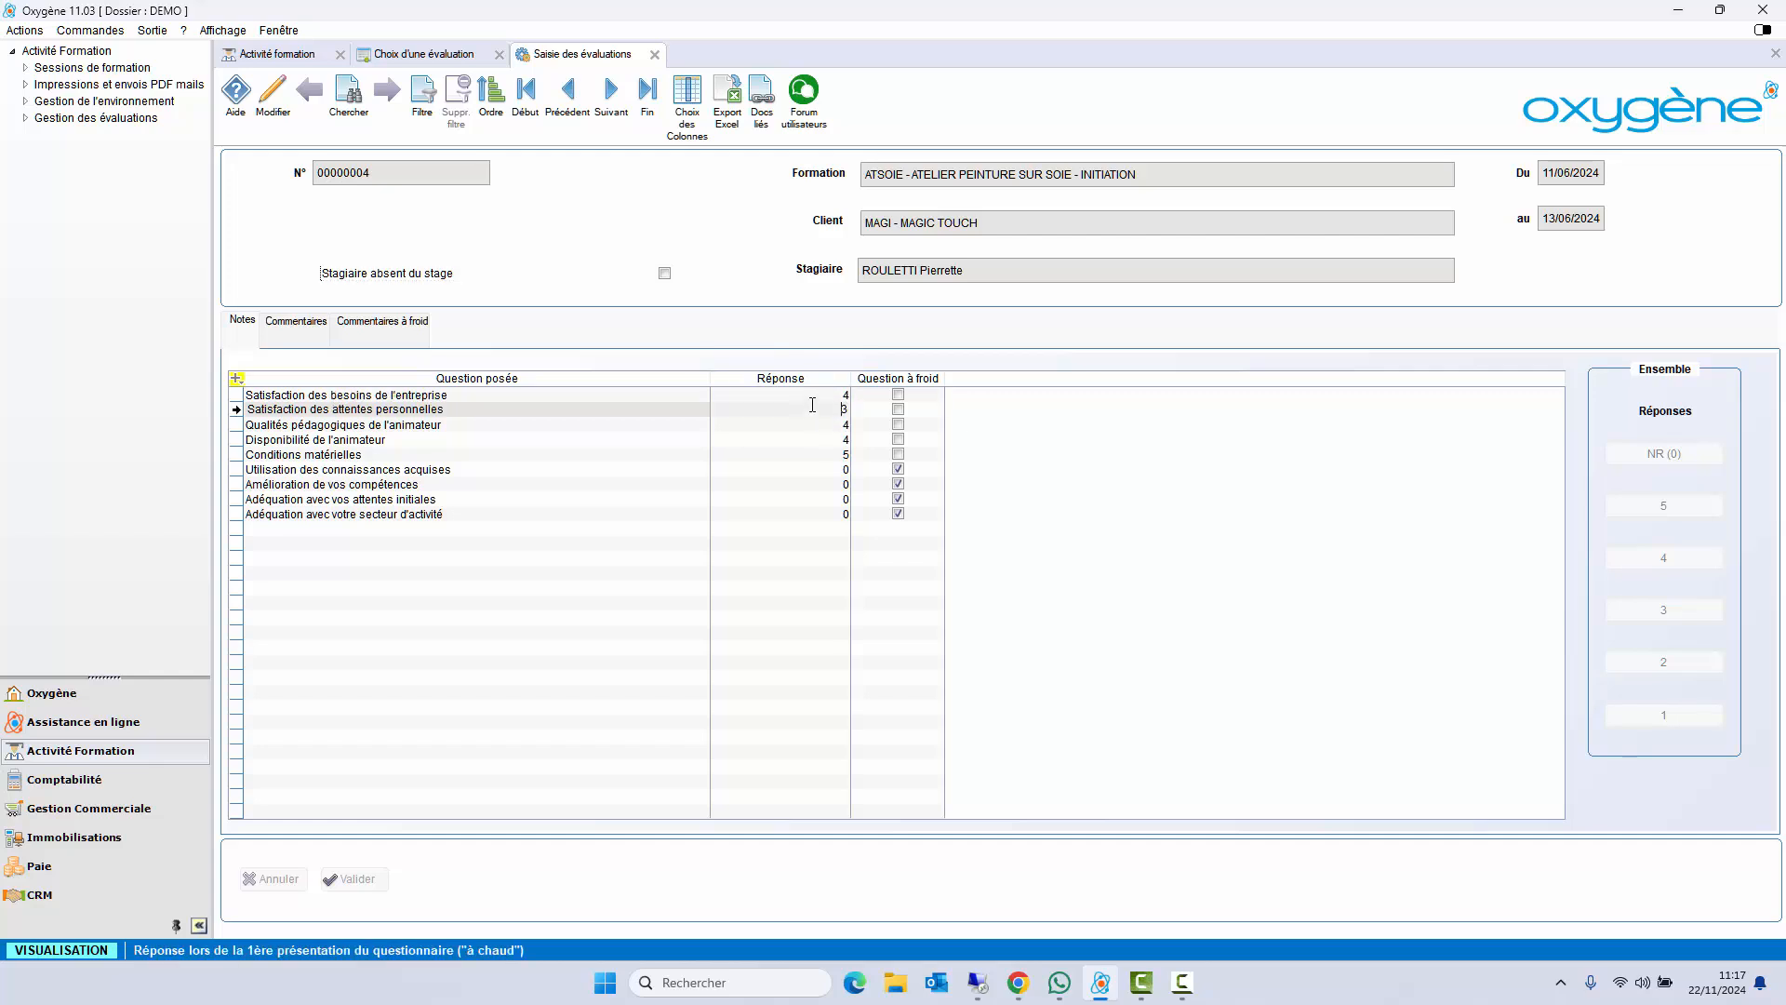
{"action": "left_click", "coordinate": [817, 430]}
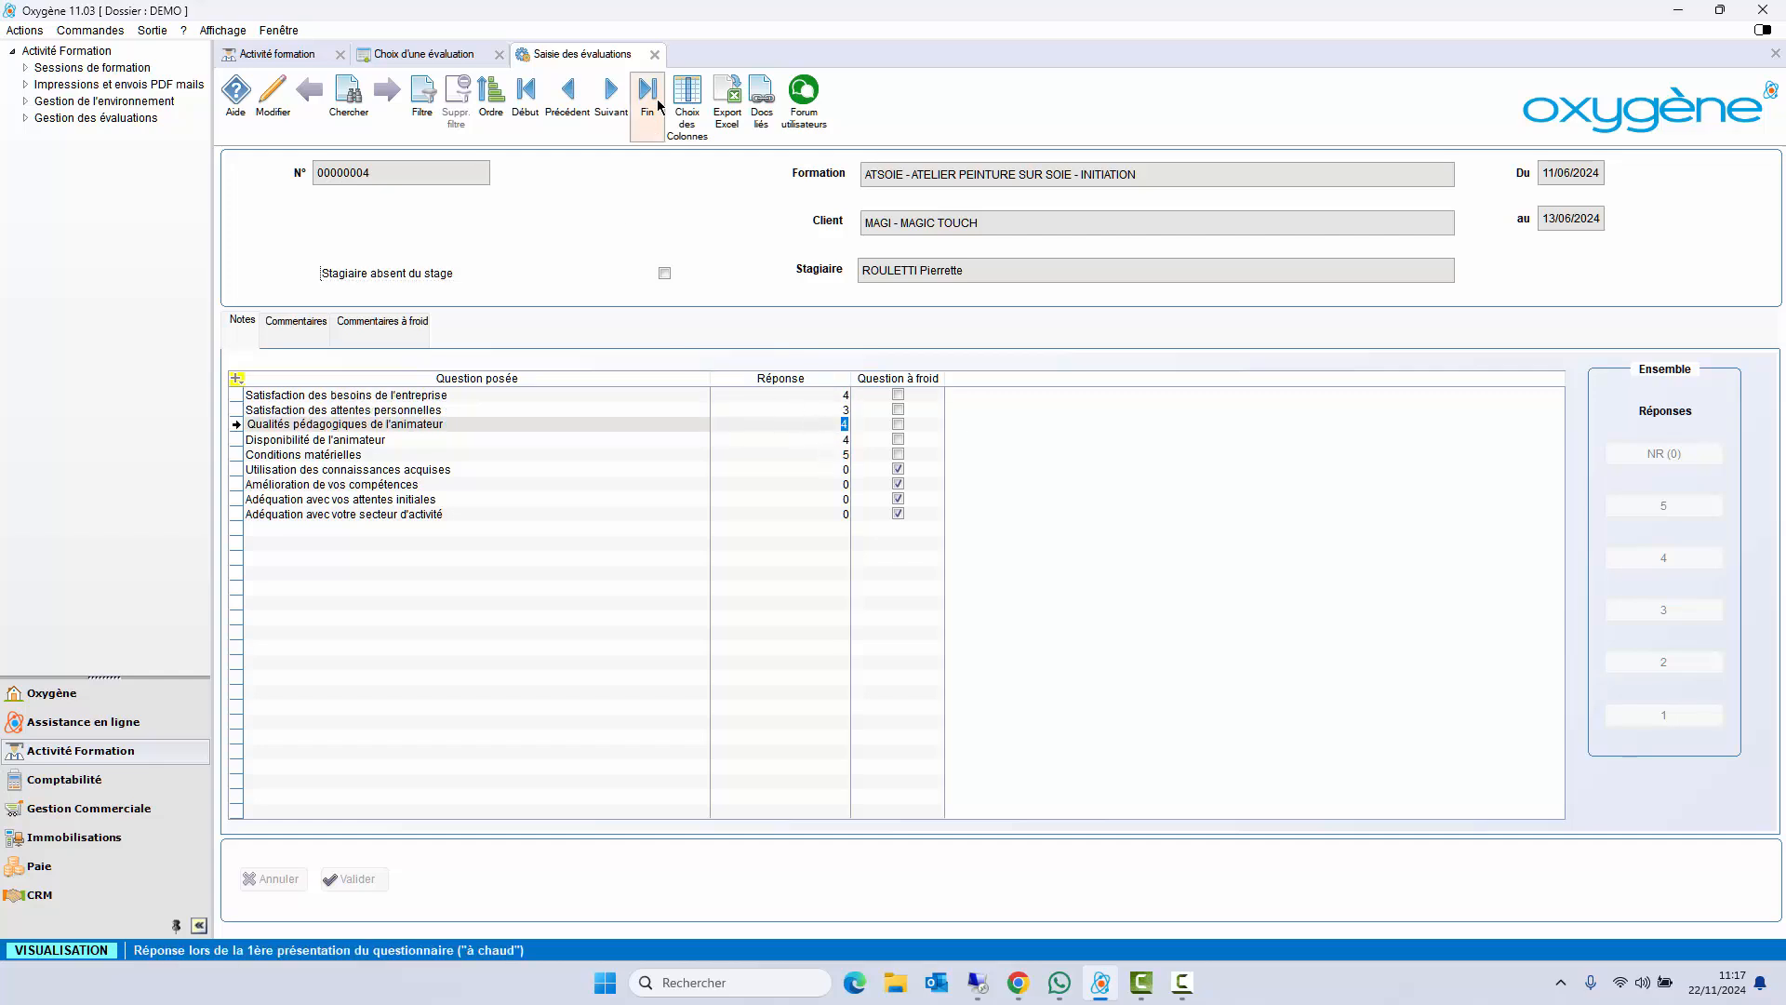
{"action": "left_click", "coordinate": [655, 56]}
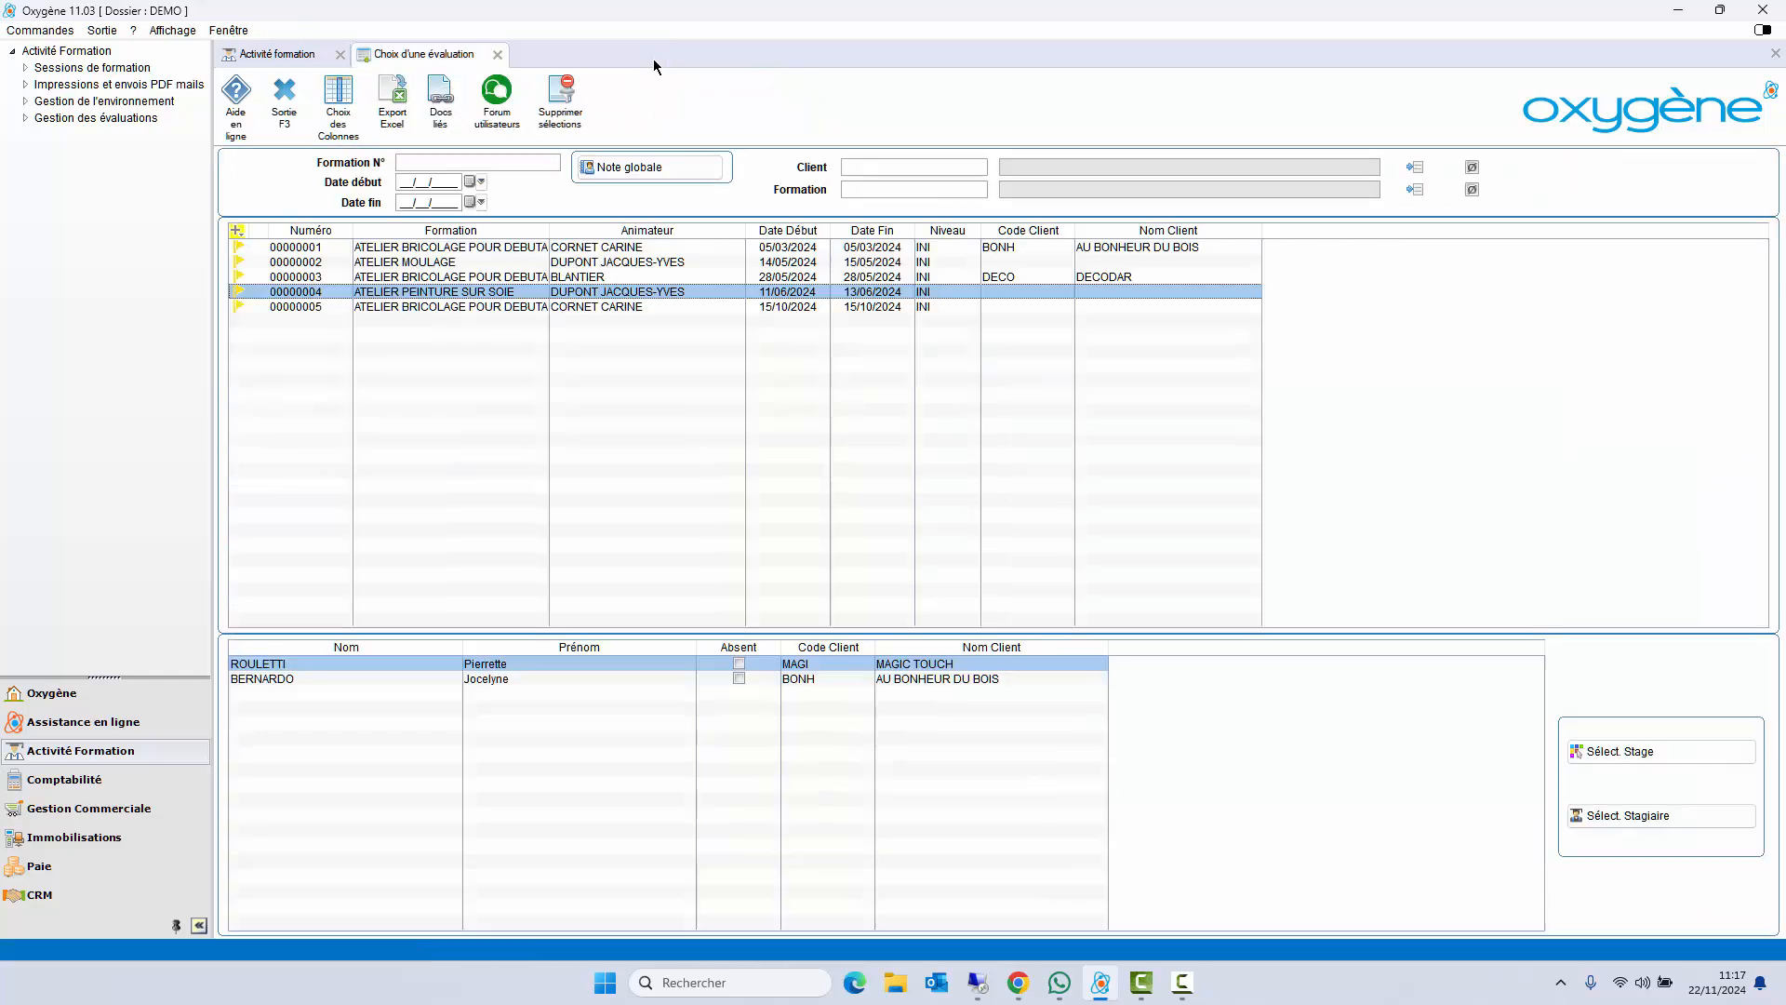
{"action": "left_click", "coordinate": [499, 57]}
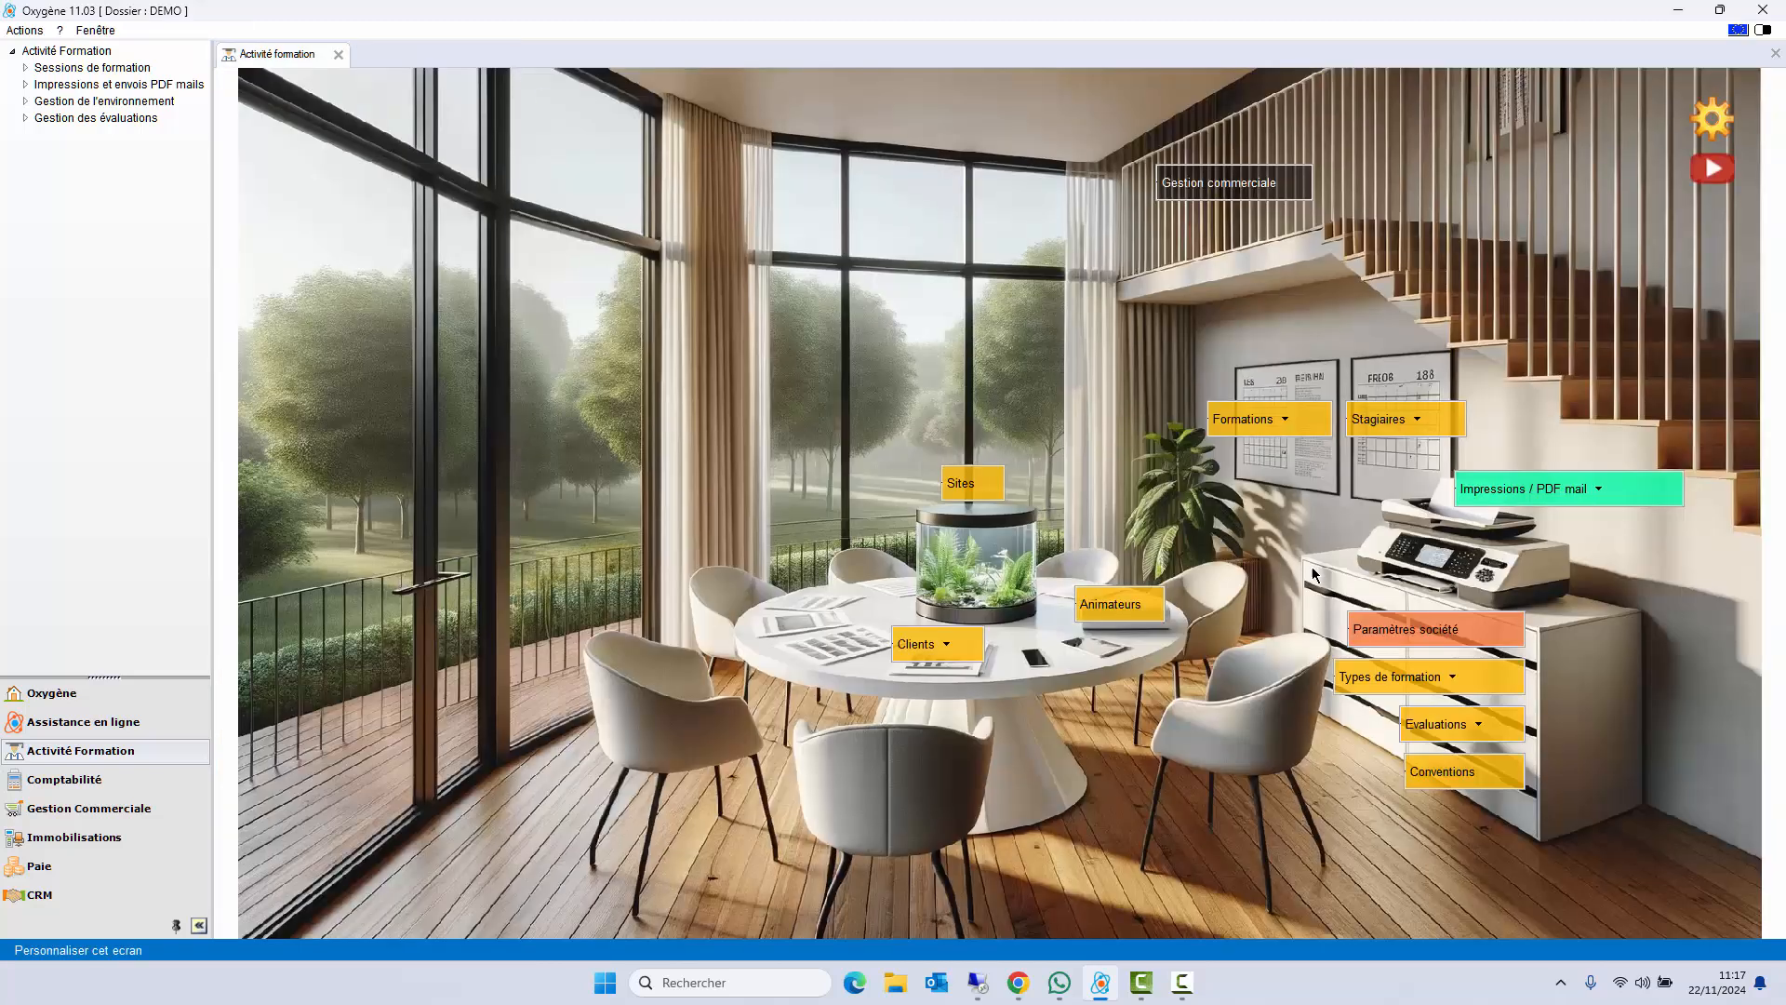
- View the trainer's evaluation for the ATELIER BRICOLAGE POUR DEBUTANTS session of 15/10/2024, and leave the evaluation screens without saving
{"action": "left_click", "coordinate": [1431, 725]}
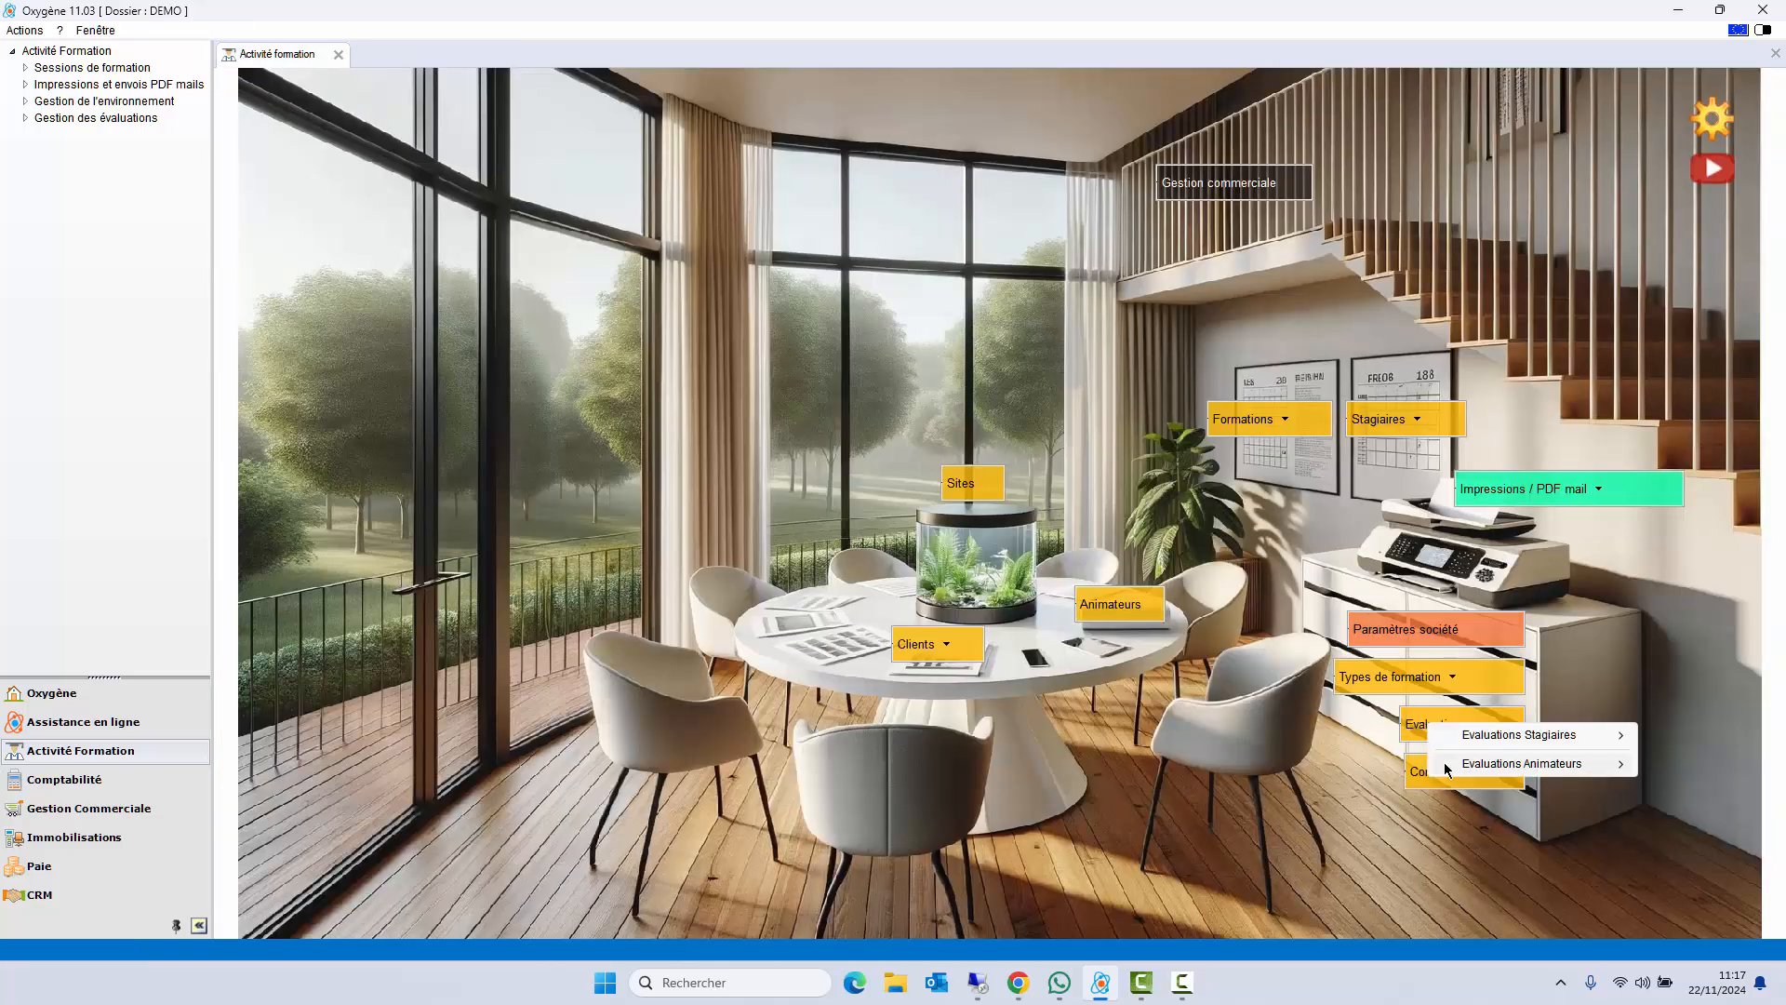
{"action": "mouse_move", "coordinate": [1447, 769]}
{"action": "left_click", "coordinate": [1375, 768]}
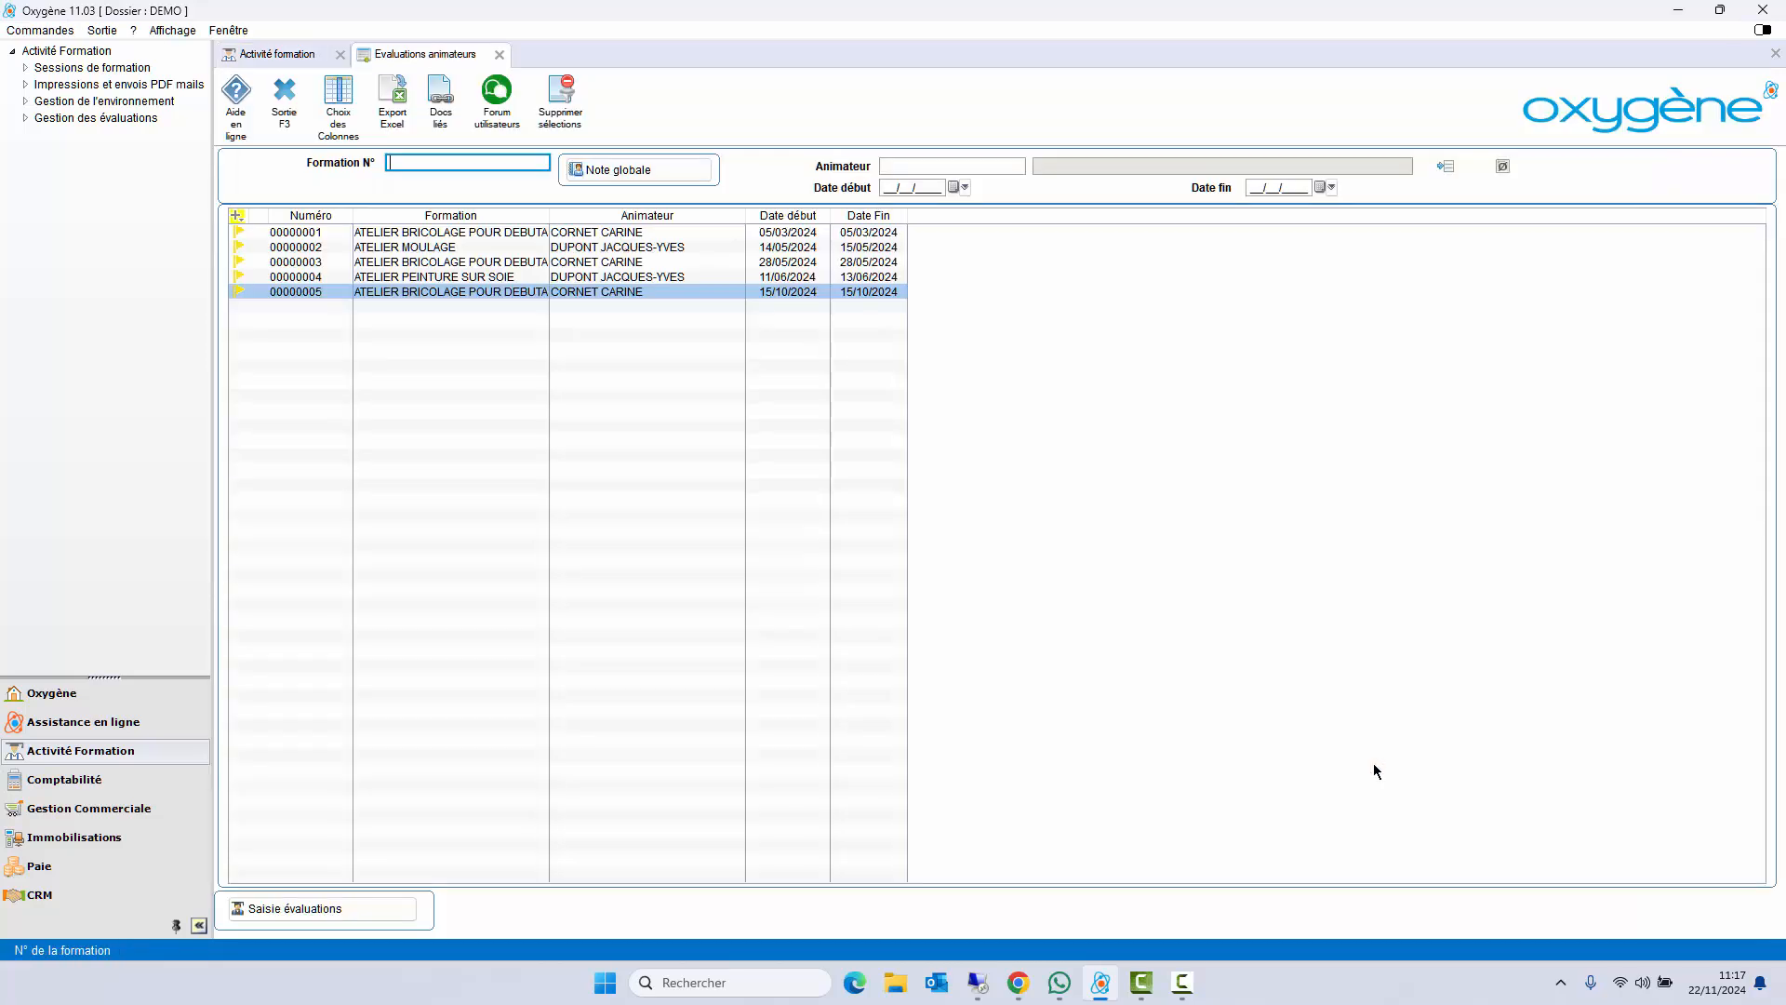
{"action": "double_click", "coordinate": [631, 292]}
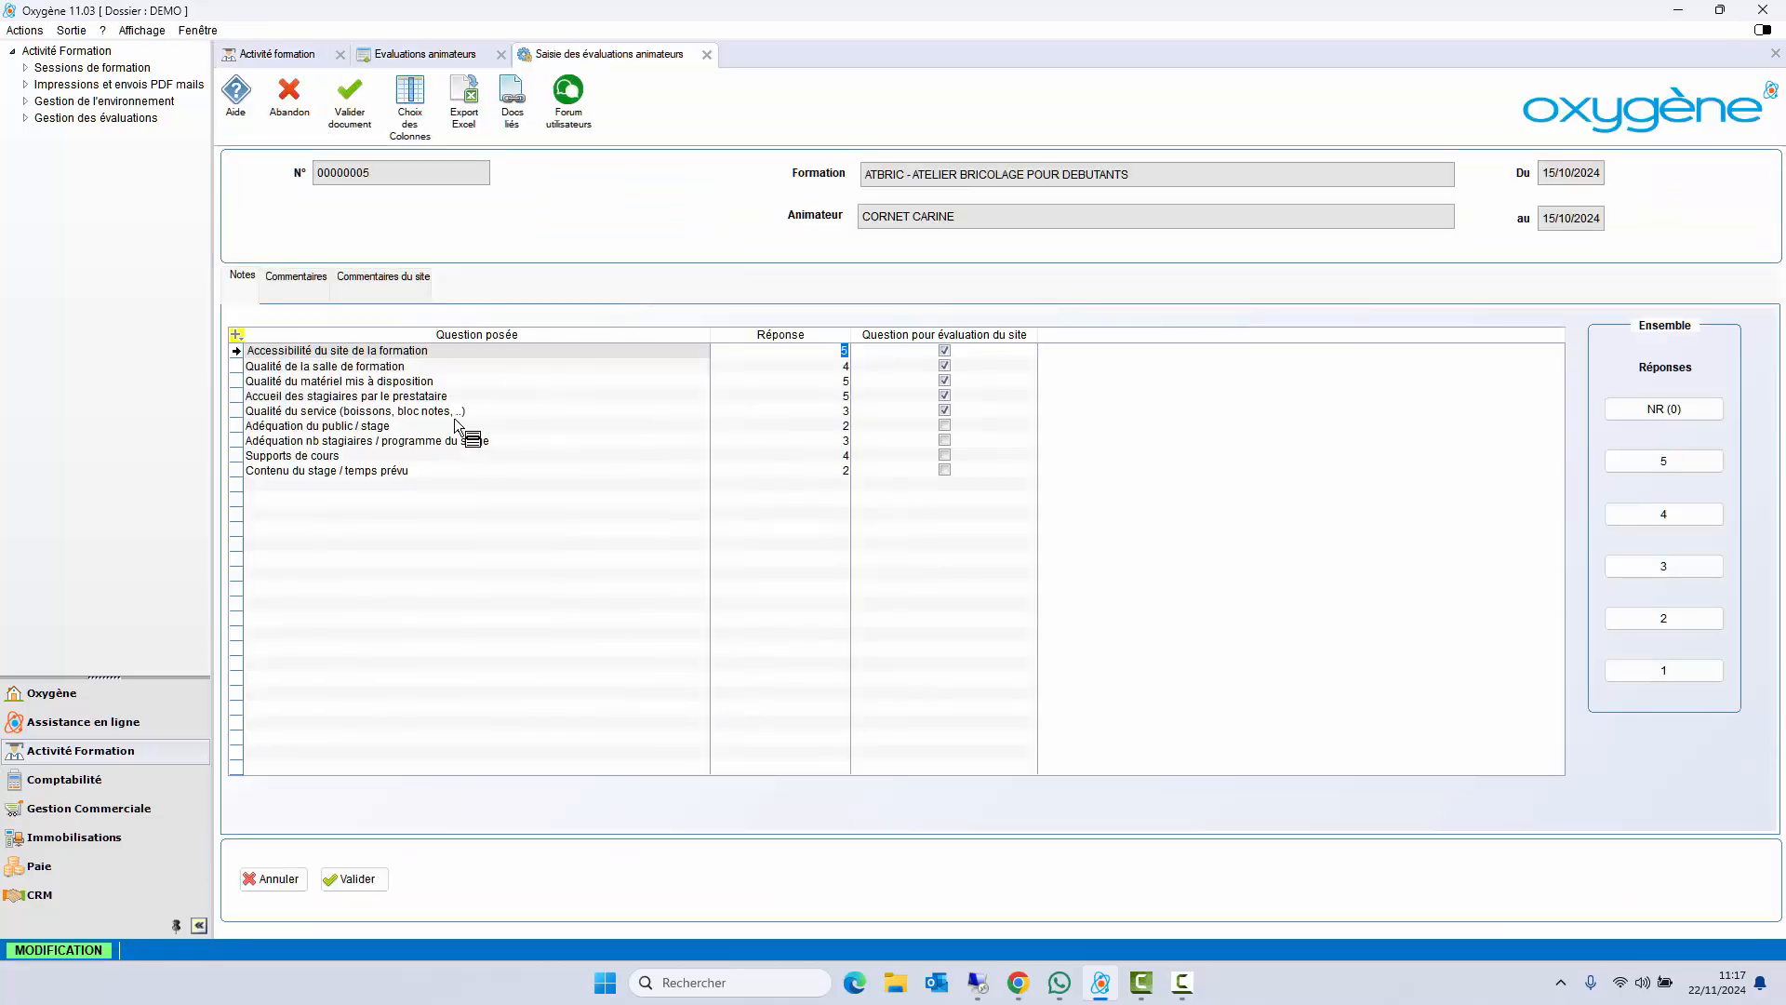
{"action": "left_click", "coordinate": [707, 56]}
{"action": "left_click", "coordinate": [896, 519]}
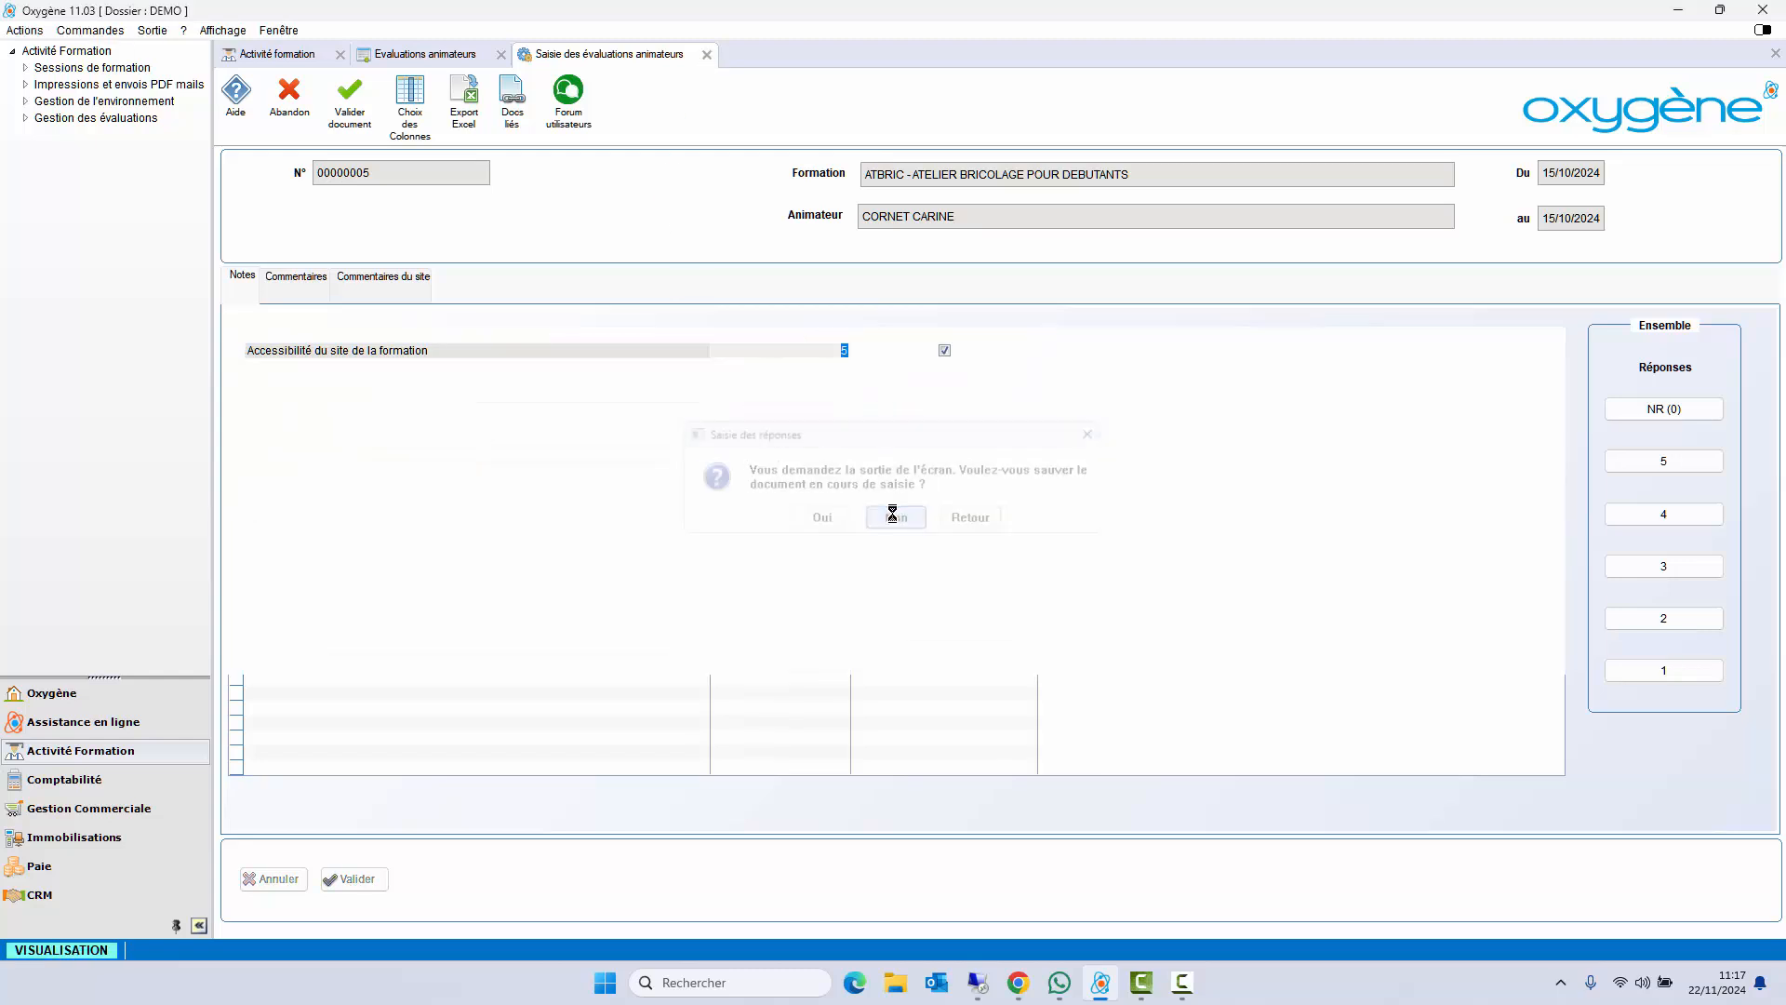
{"action": "left_click", "coordinate": [501, 56]}
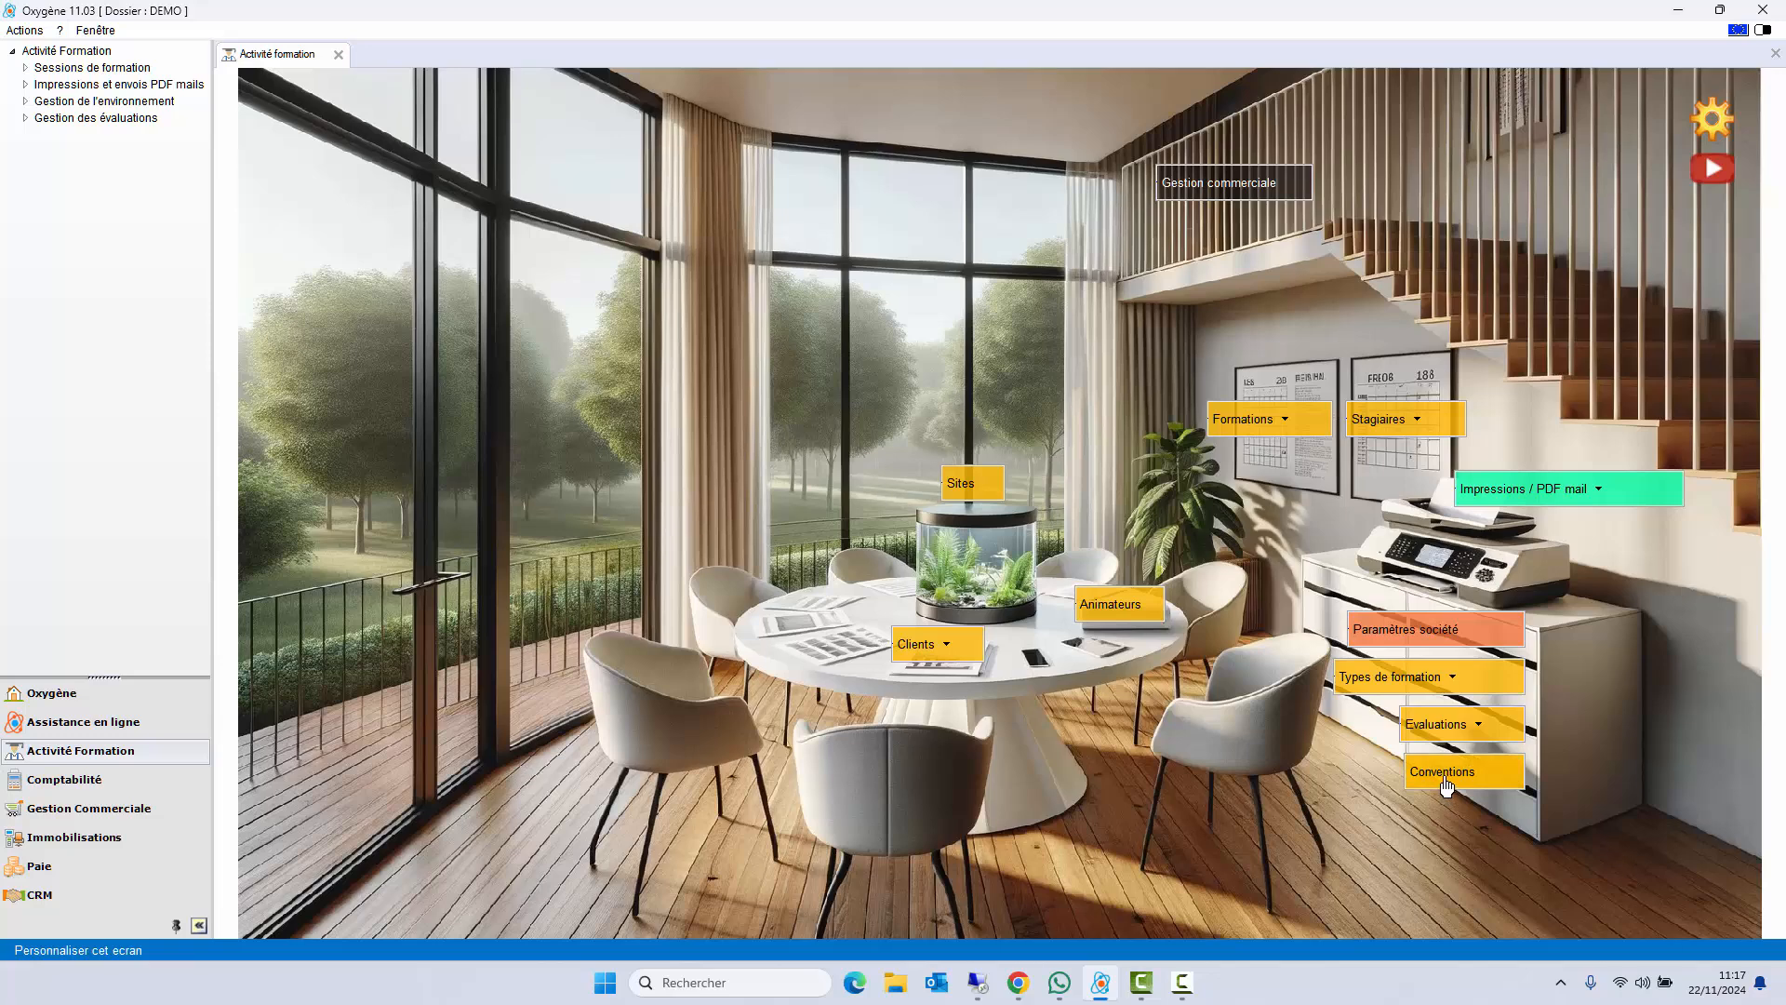
- Generate the on-screen preview of the Bilan pédagogique et financier for the period 01/01/2024 to 31/12/2024
{"action": "left_click", "coordinate": [1442, 719]}
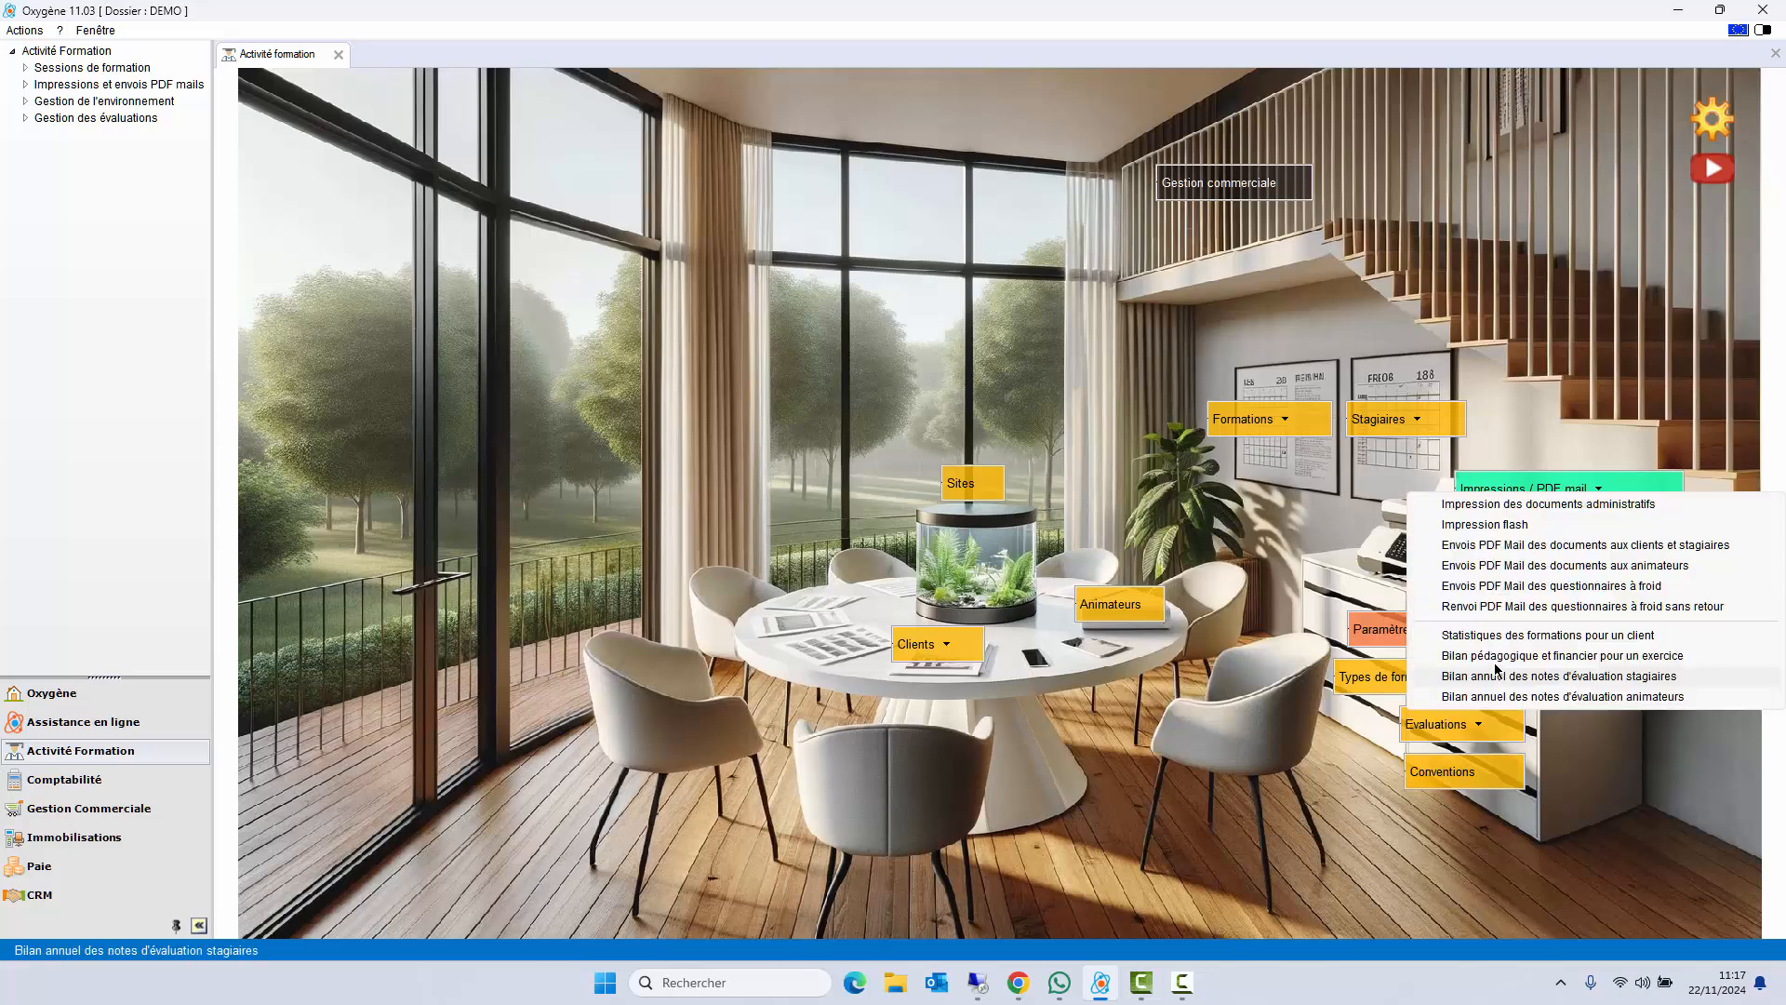
{"action": "left_click", "coordinate": [1498, 656]}
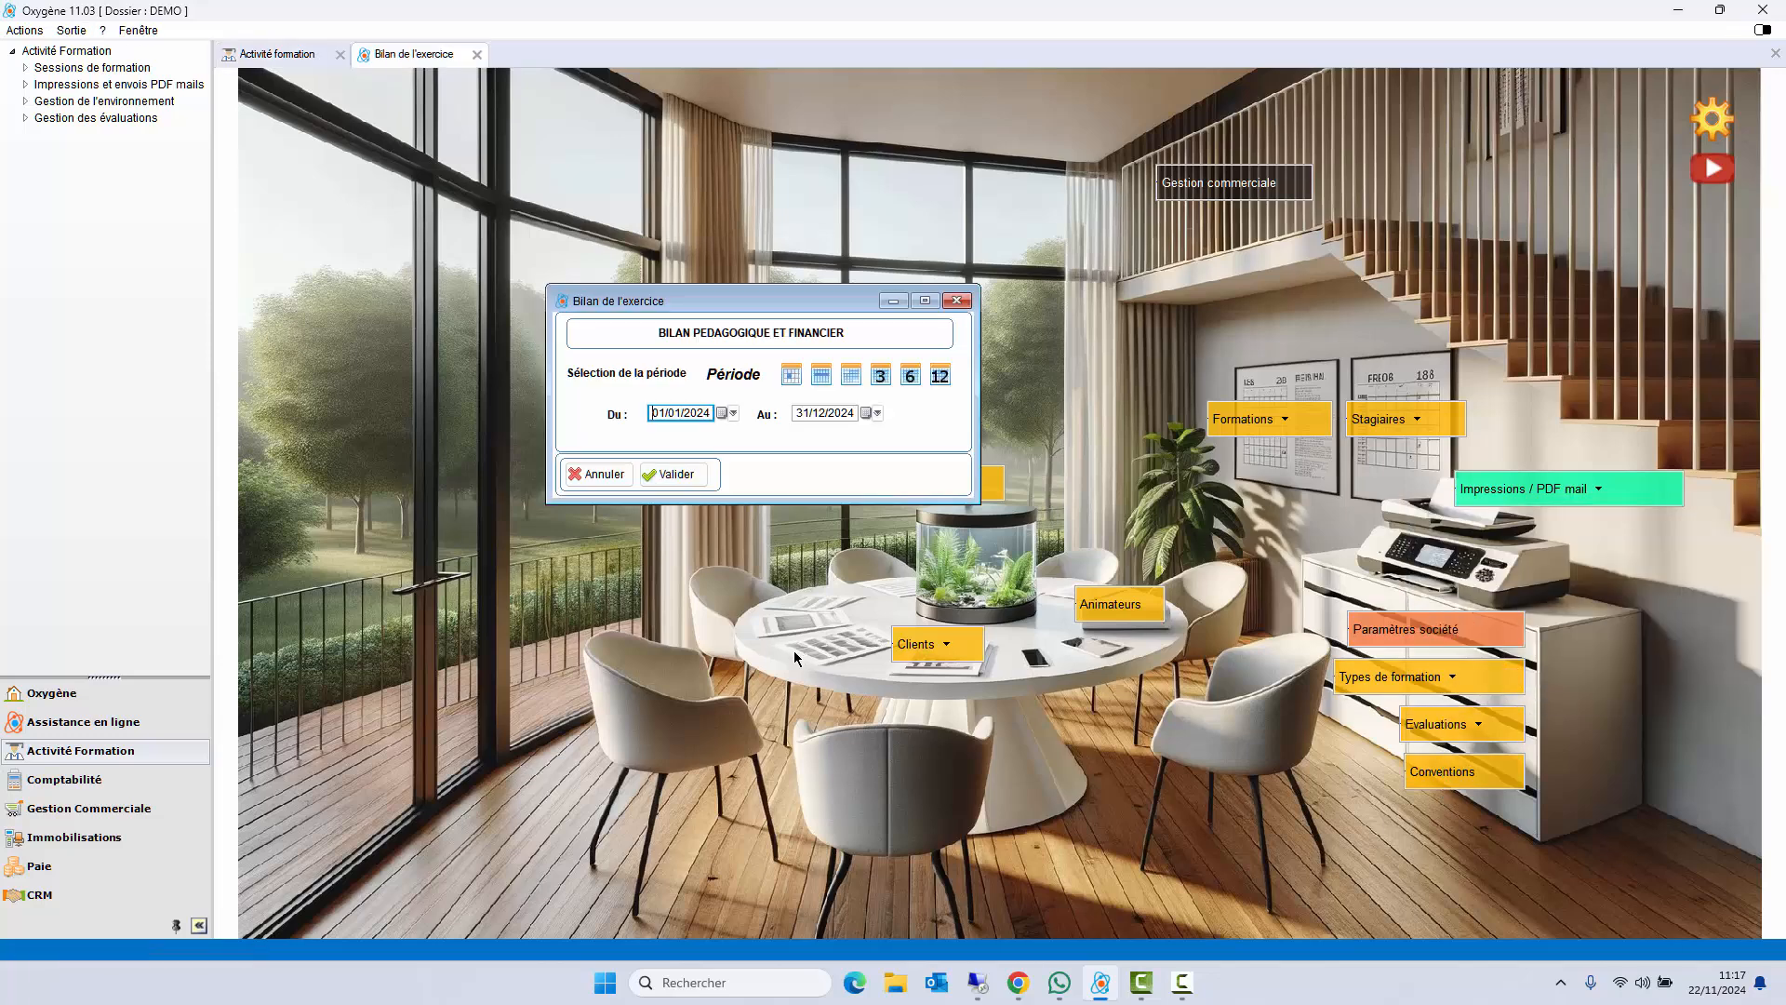
{"action": "left_click", "coordinate": [665, 476]}
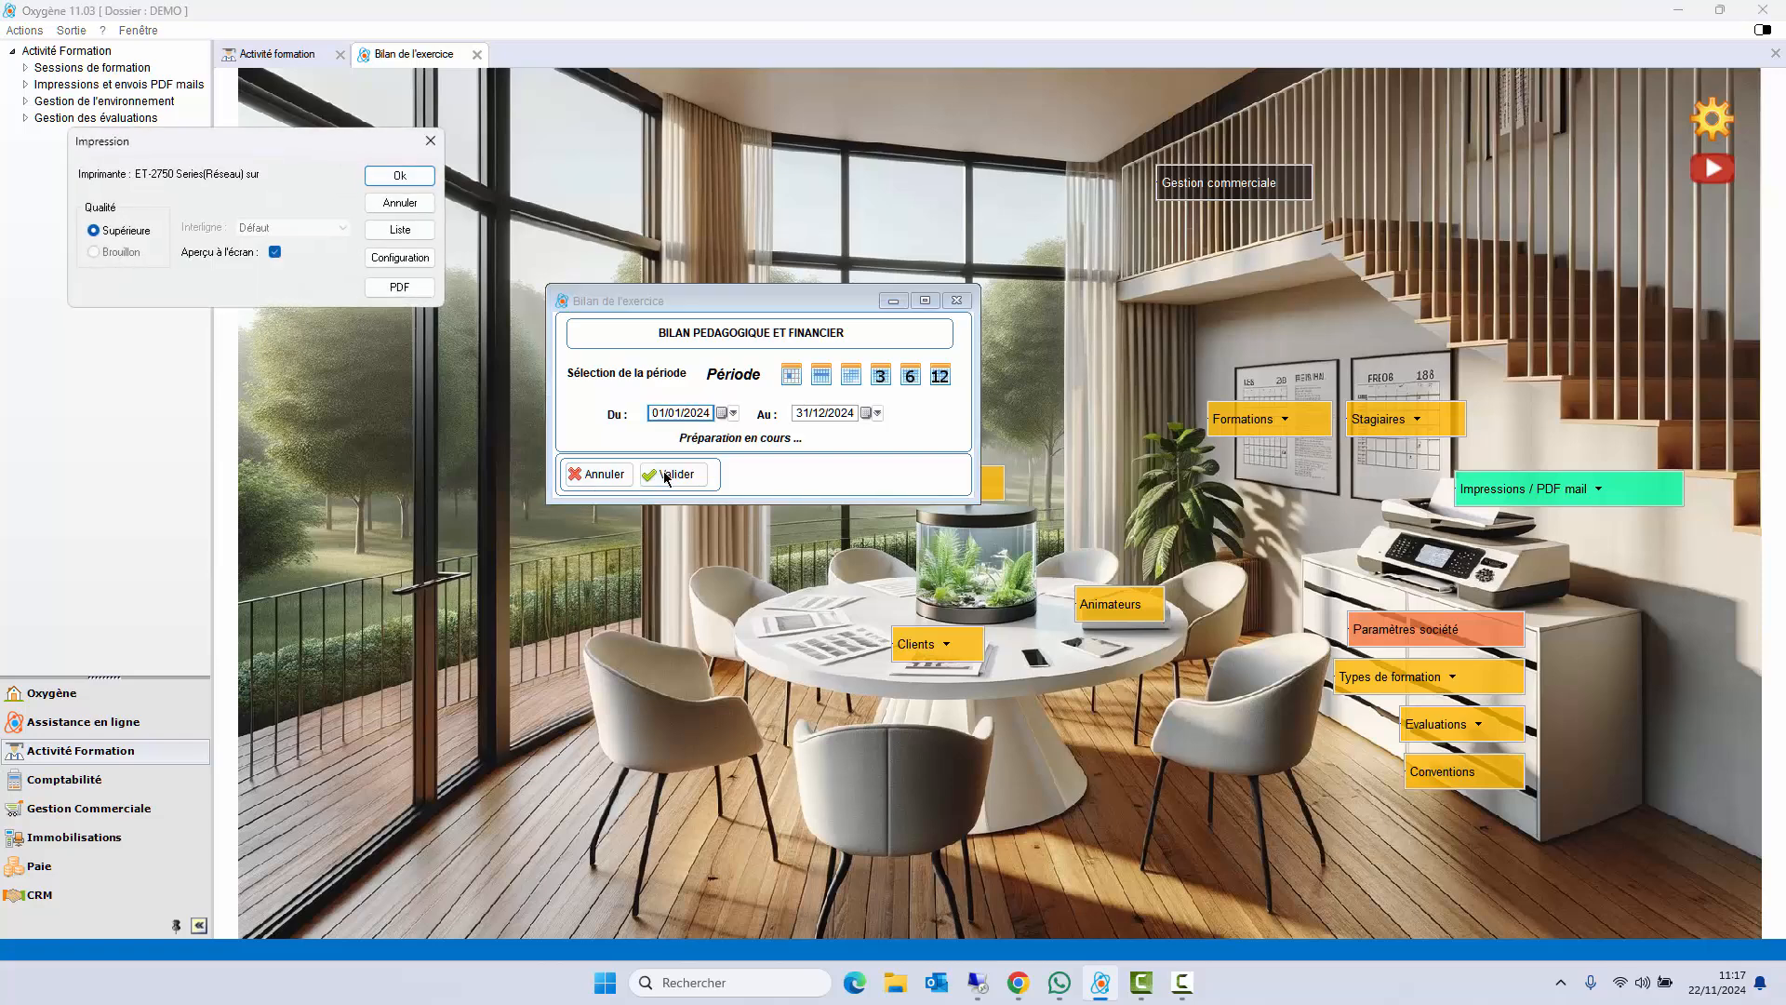
{"action": "left_click", "coordinate": [429, 179]}
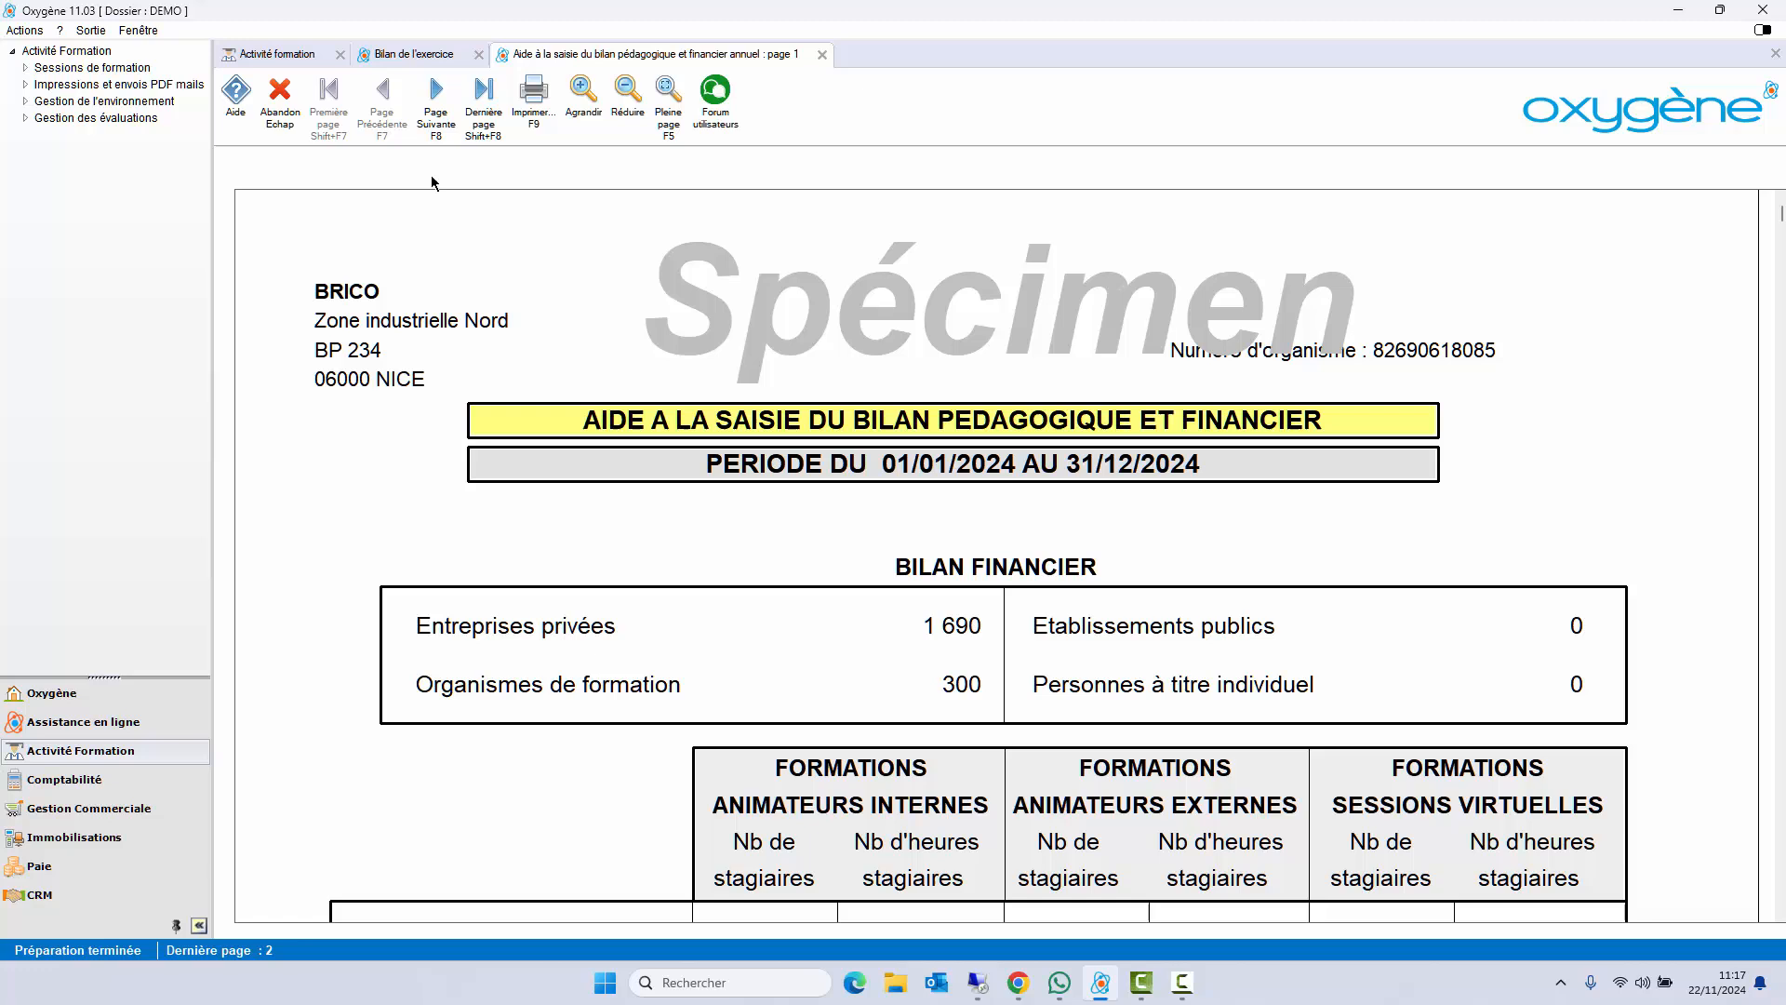
- Examine the financial tables and trainee breakdowns on both pages of the annual report, and close the preview and the Bilan de l'exercice window
{"action": "scroll", "coordinate": [727, 498], "scroll_direction": "down", "scroll_amount": 1}
{"action": "left_click", "coordinate": [721, 493]}
{"action": "left_click", "coordinate": [633, 430]}
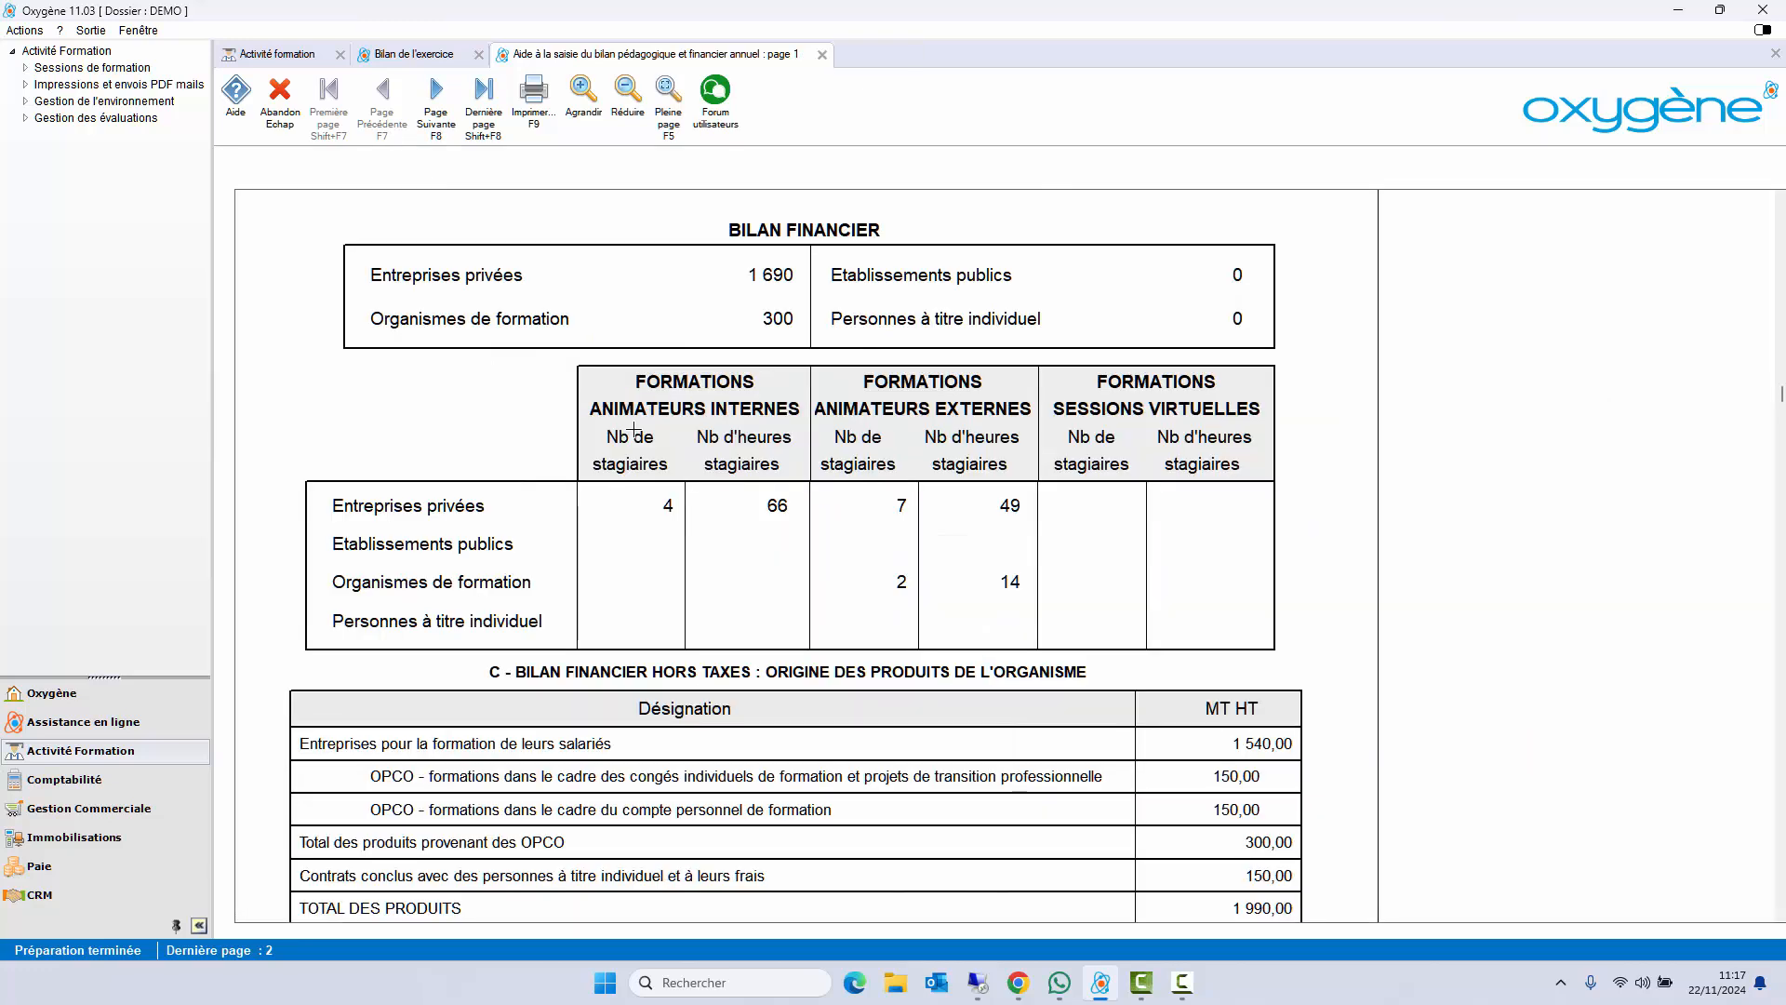
{"action": "scroll", "coordinate": [901, 760], "scroll_direction": "down", "scroll_amount": 3}
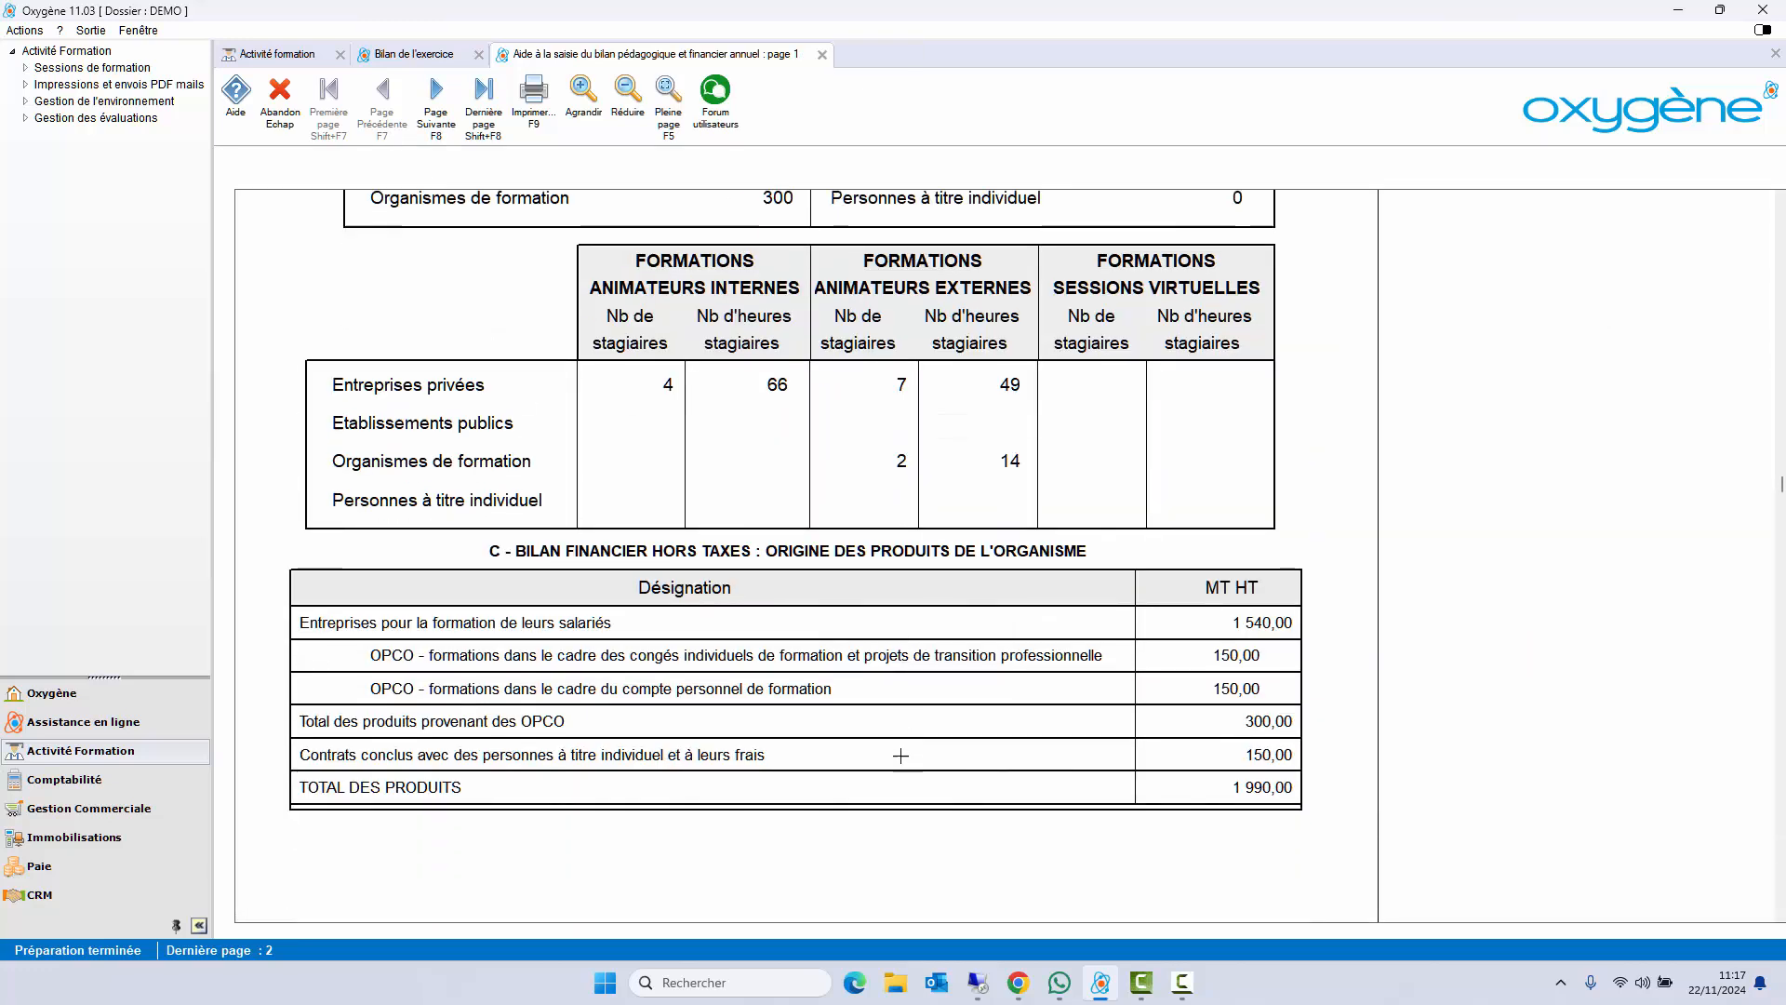
{"action": "scroll", "coordinate": [887, 747], "scroll_direction": "up", "scroll_amount": 2}
{"action": "scroll", "coordinate": [887, 747], "scroll_direction": "up", "scroll_amount": 3}
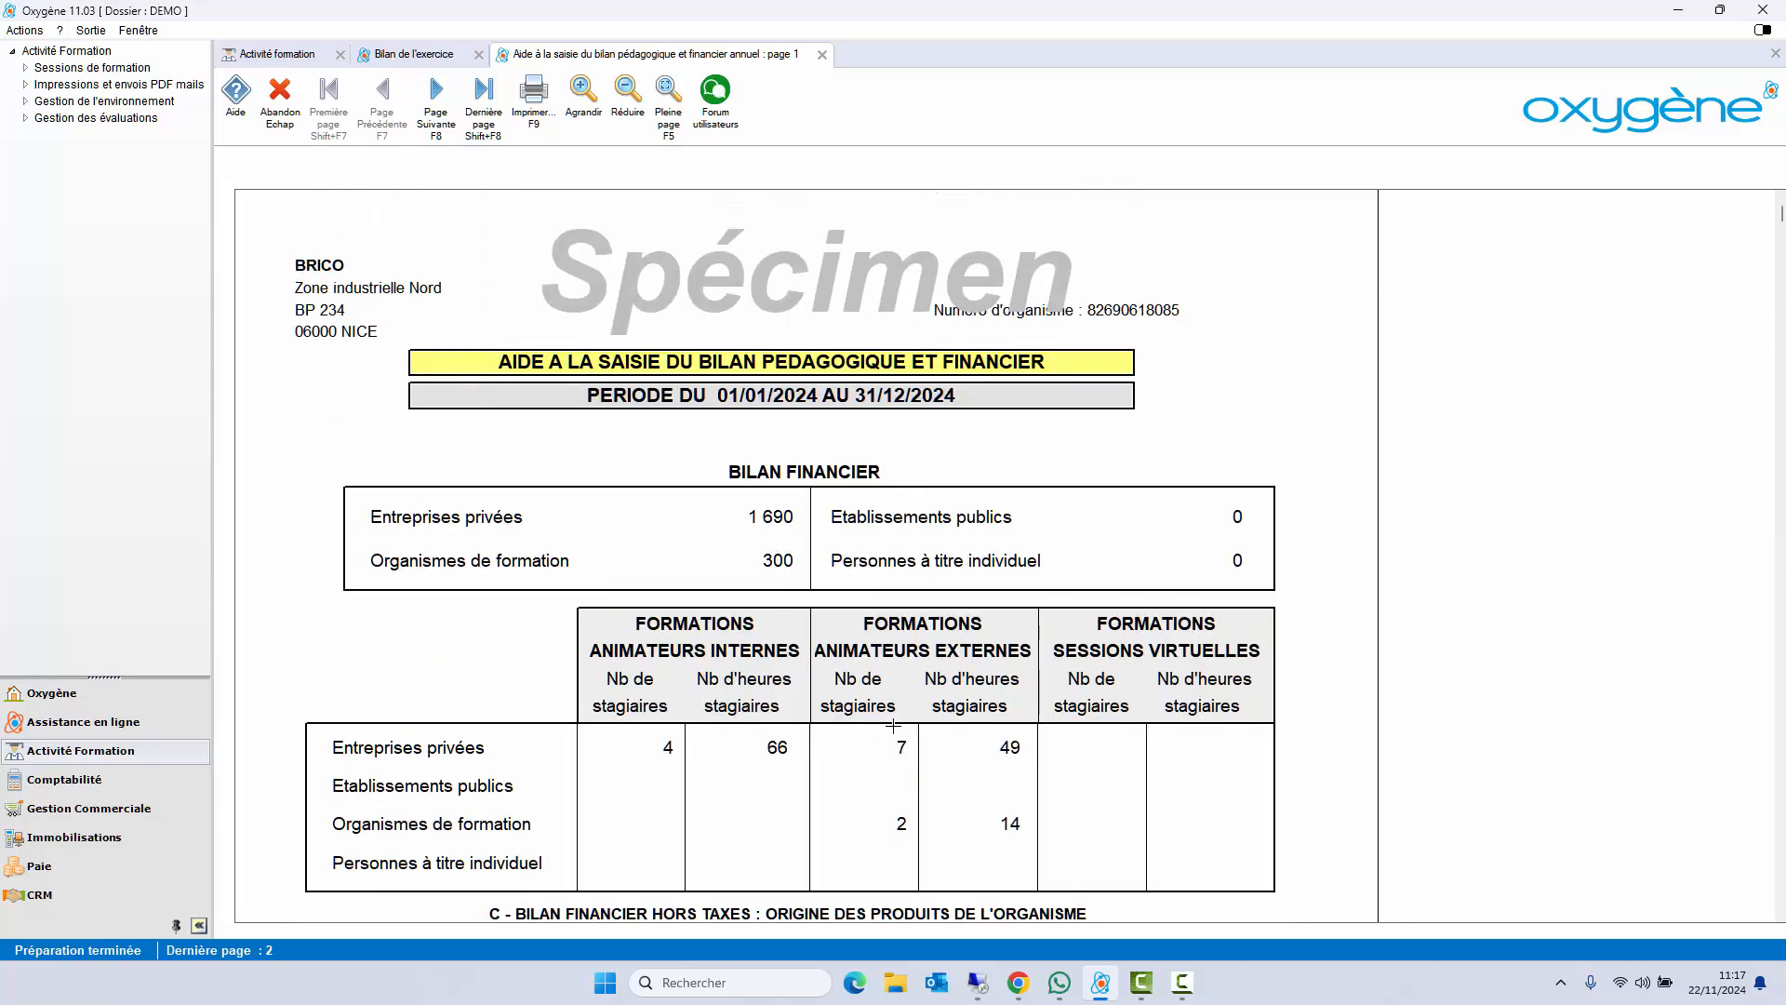
{"action": "key", "text": "F8"}
{"action": "scroll", "coordinate": [892, 724], "scroll_direction": "down", "scroll_amount": 5}
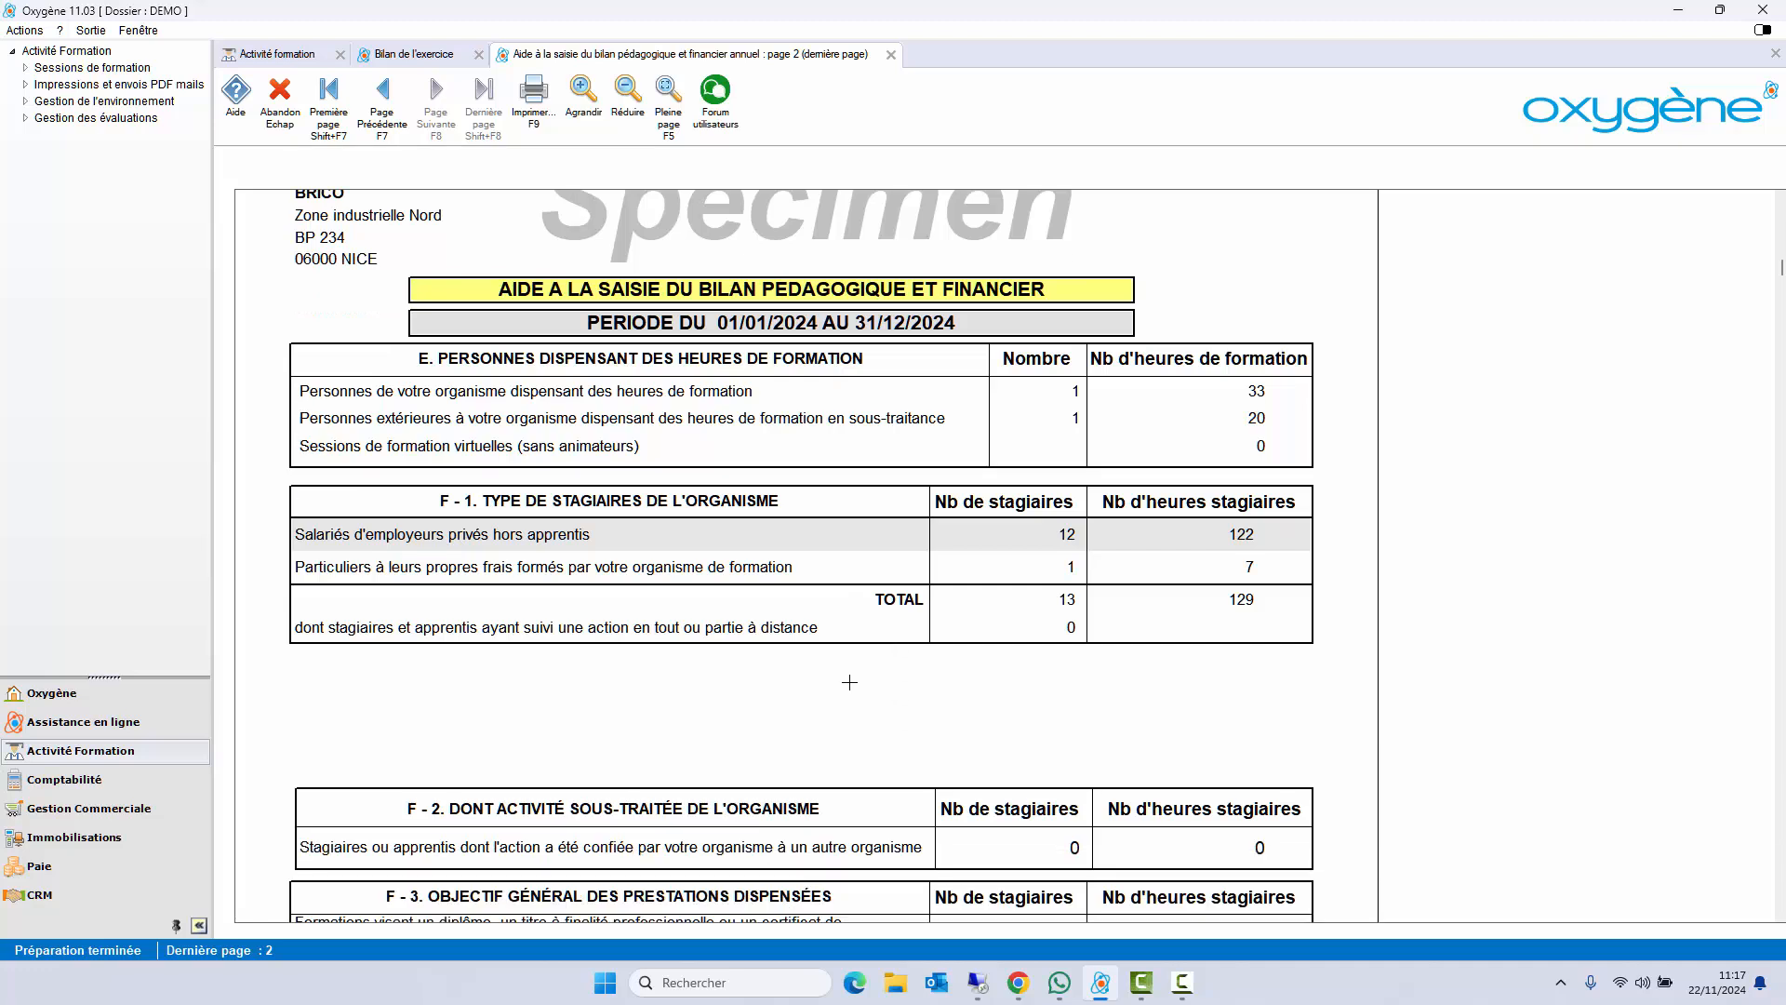
{"action": "scroll", "coordinate": [841, 673], "scroll_direction": "down", "scroll_amount": 4}
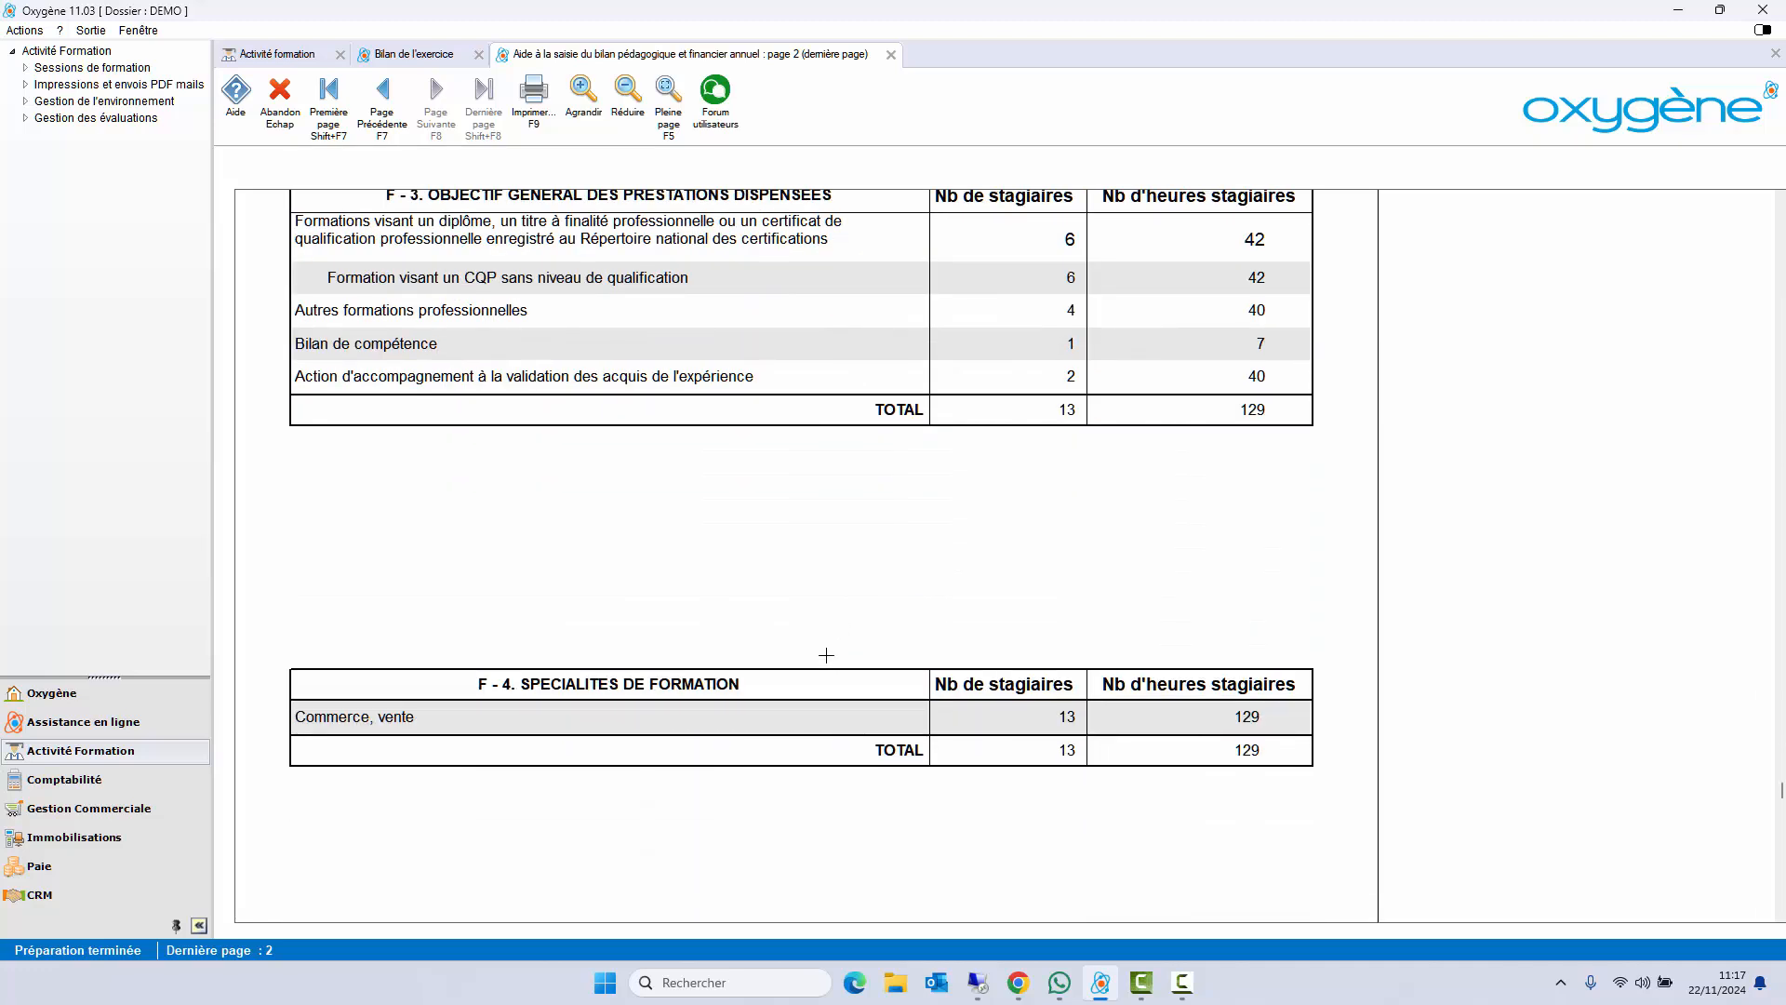
{"action": "key", "text": "Escape"}
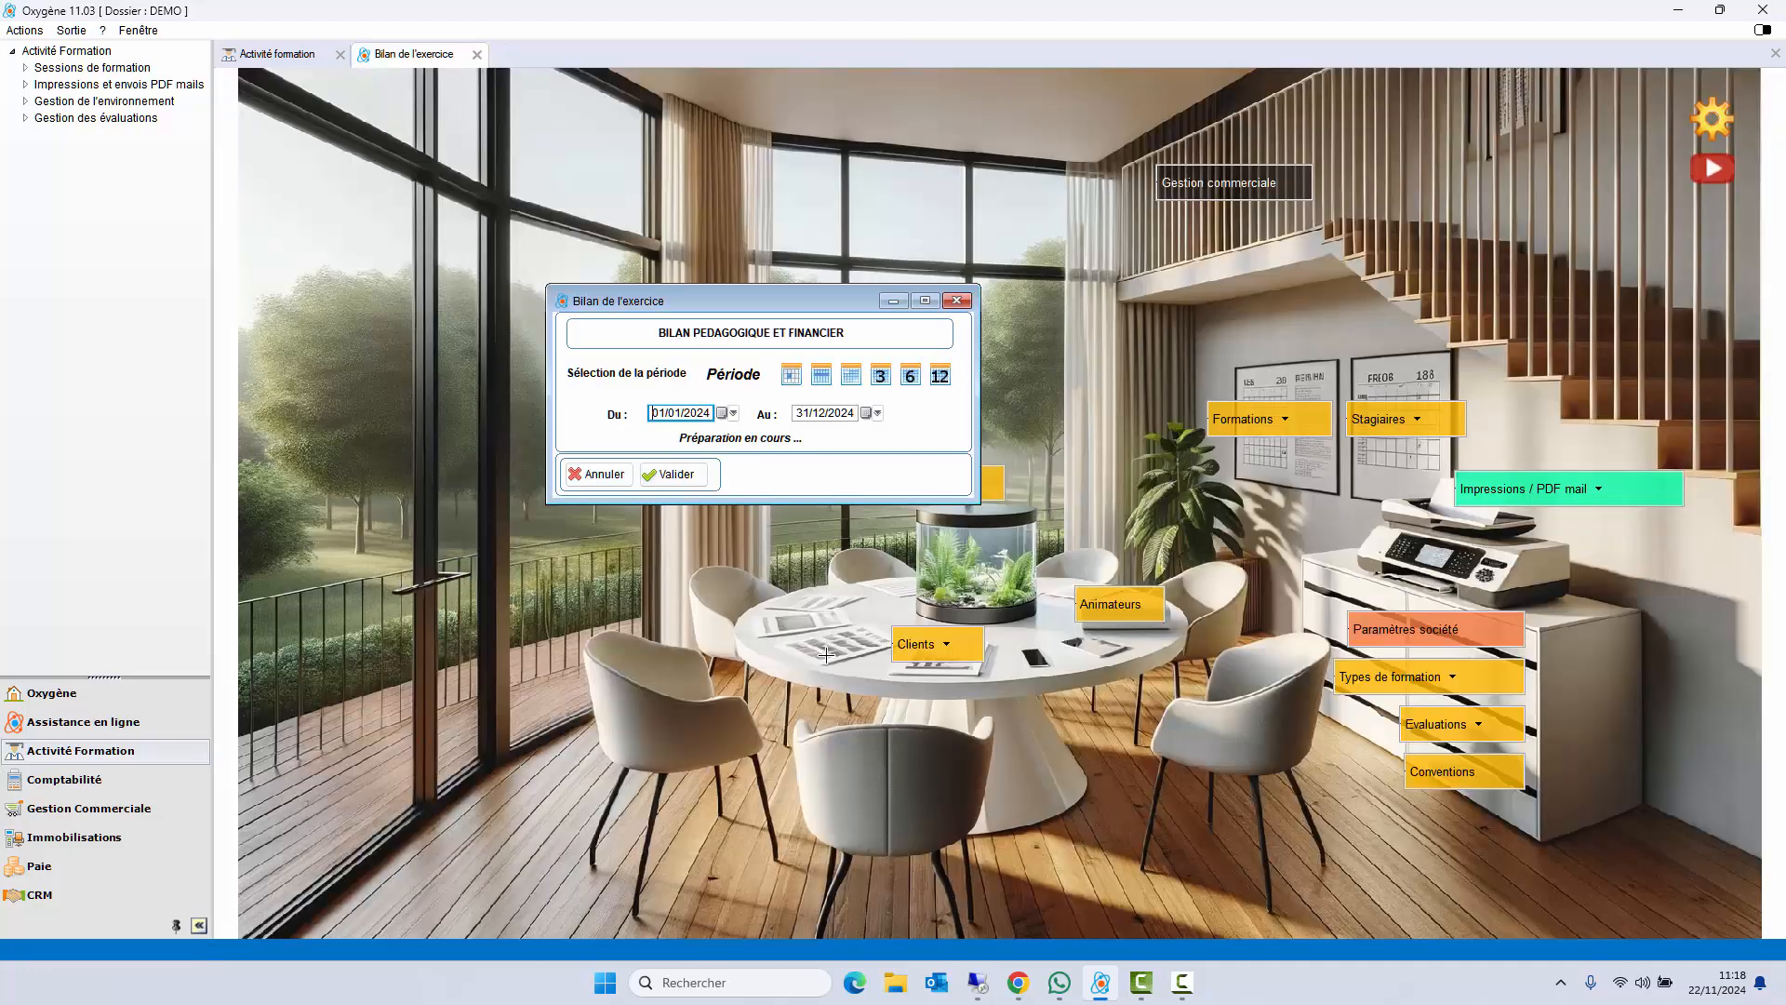
{"action": "left_click", "coordinate": [961, 301]}
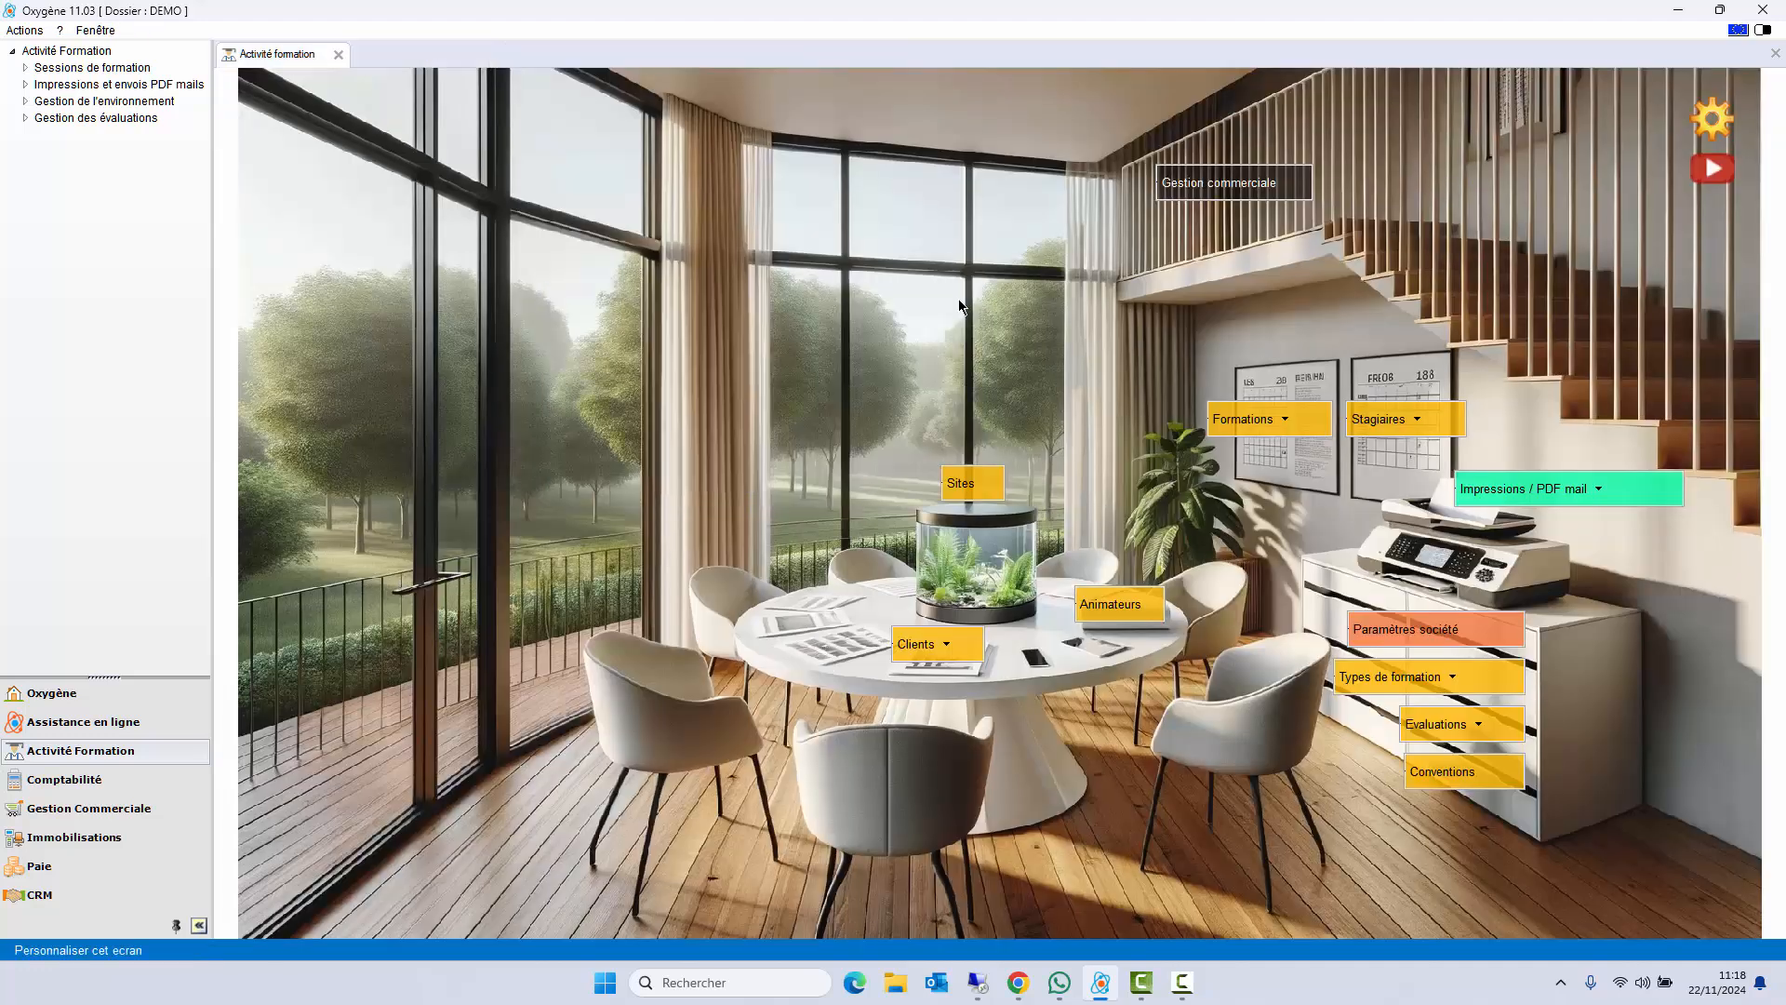
- Open the training statistics for a client and select the client AU BONHEUR DU BOIS
{"action": "left_click", "coordinate": [1501, 490]}
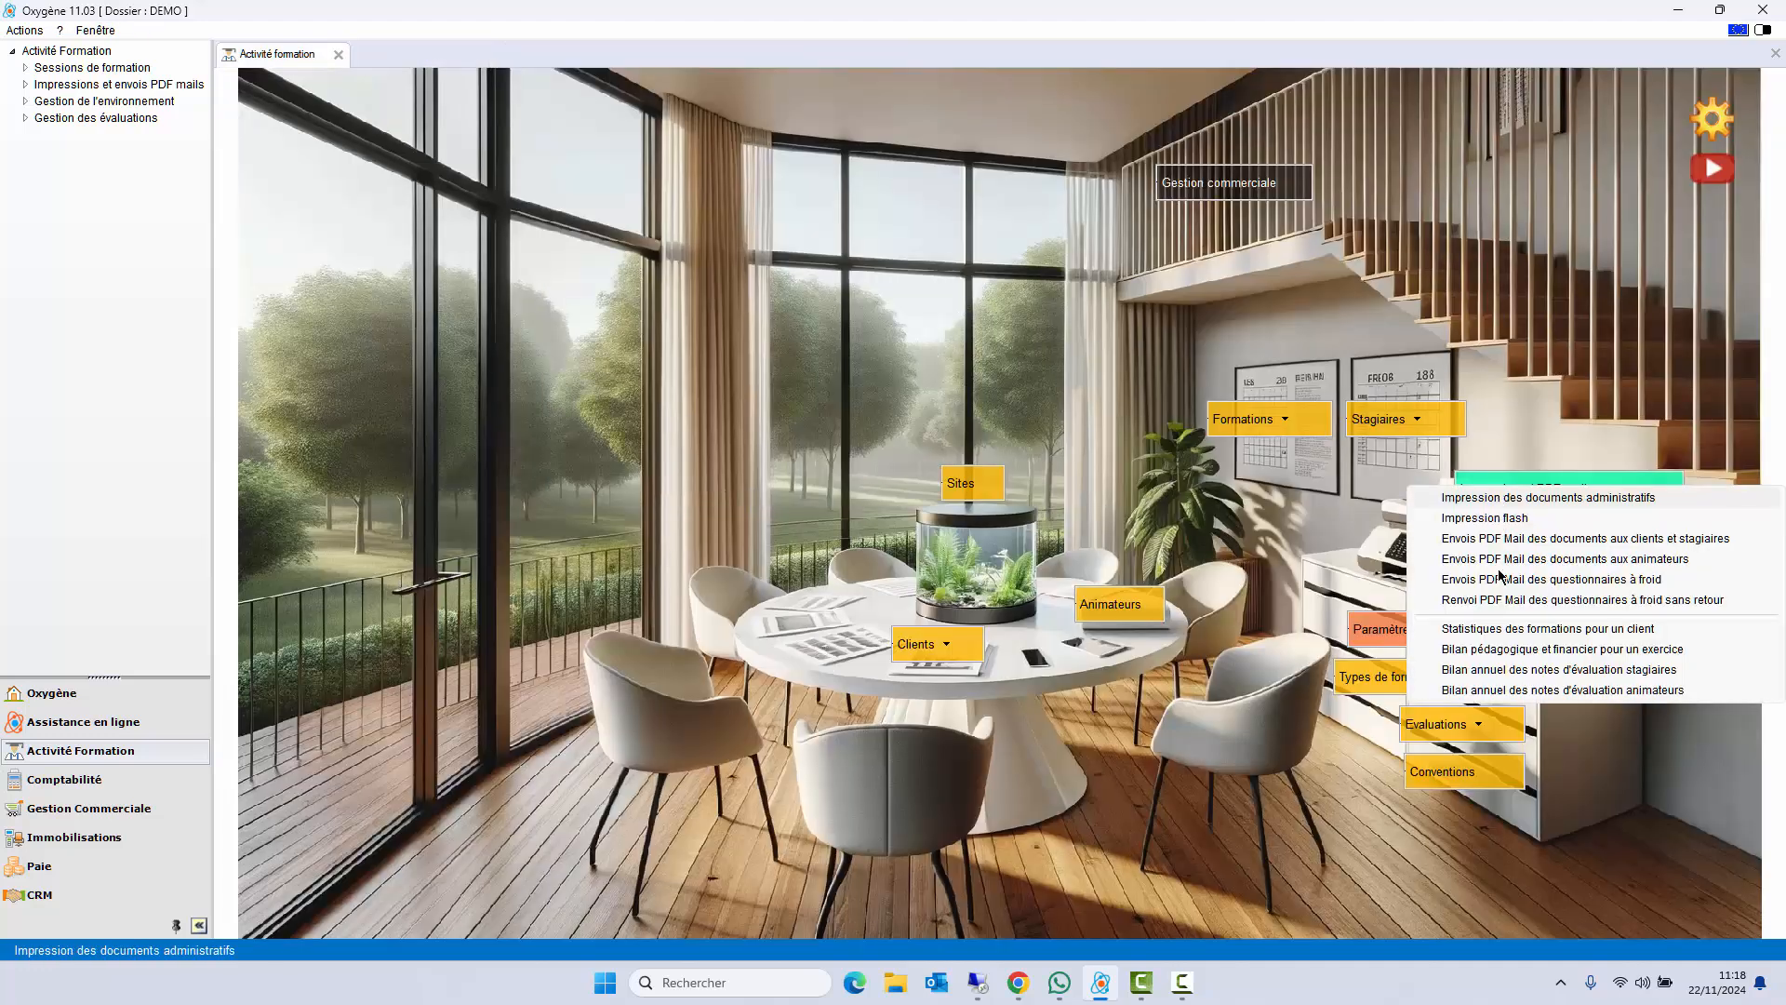
{"action": "left_click", "coordinate": [1507, 637]}
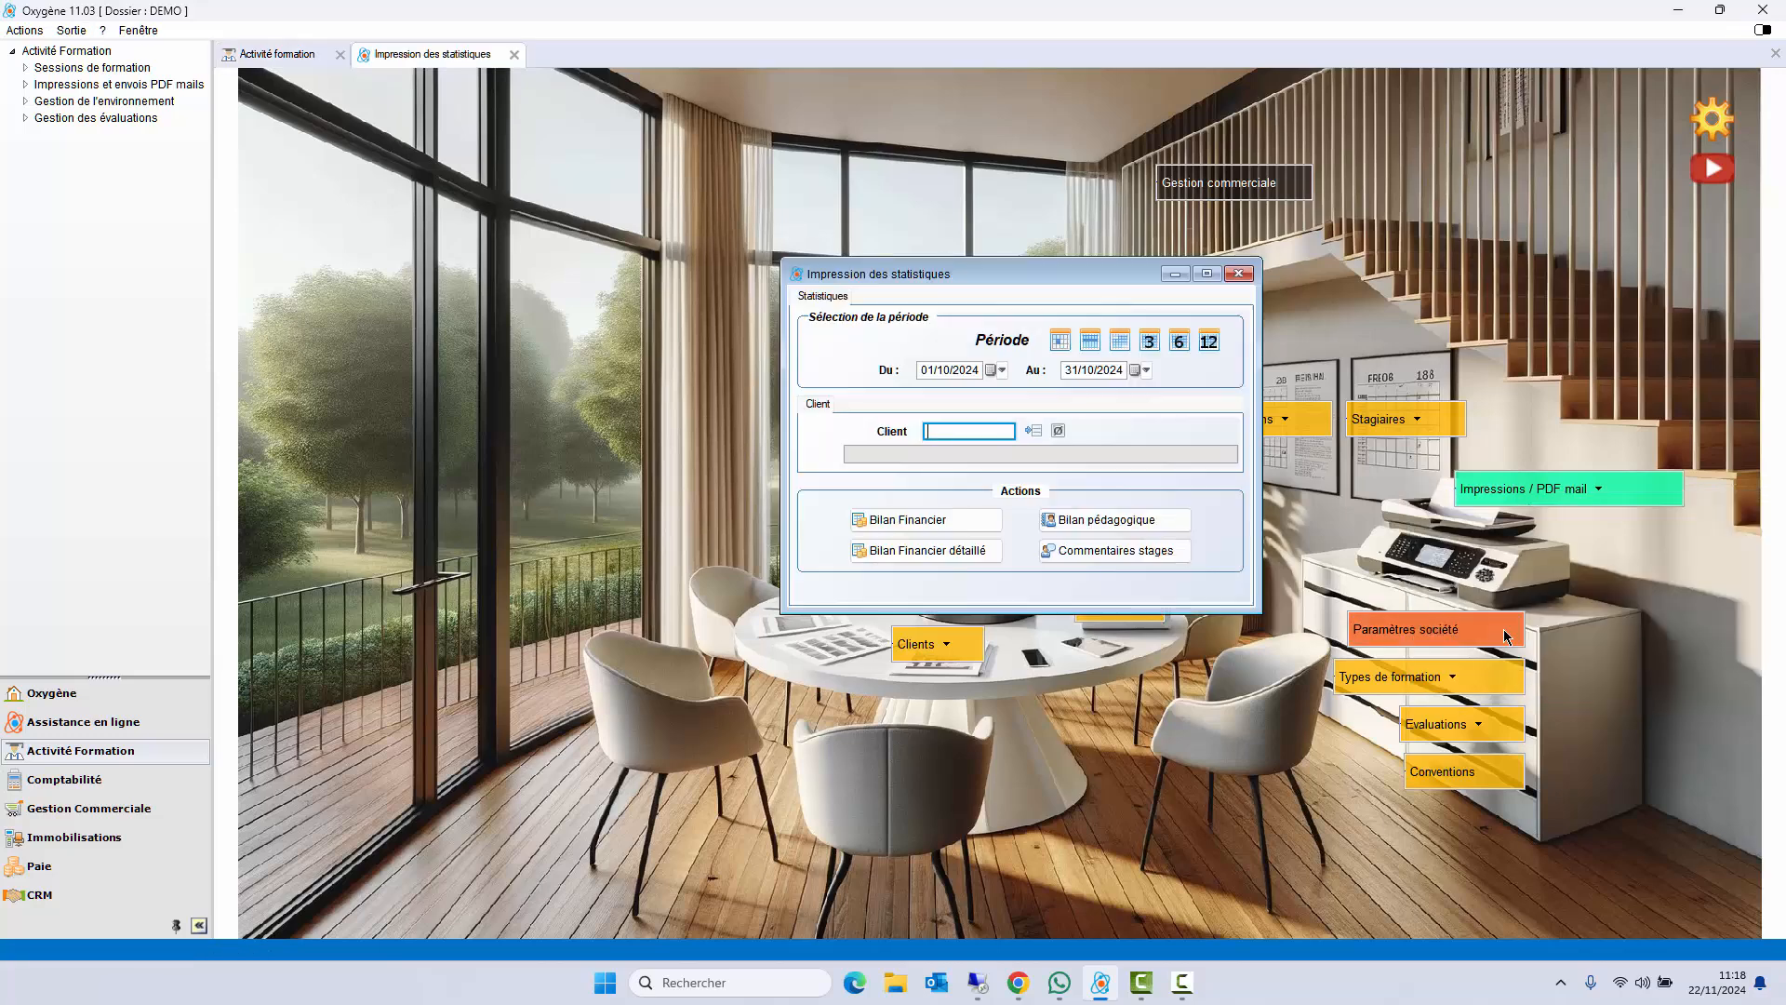
{"action": "left_click", "coordinate": [1033, 431]}
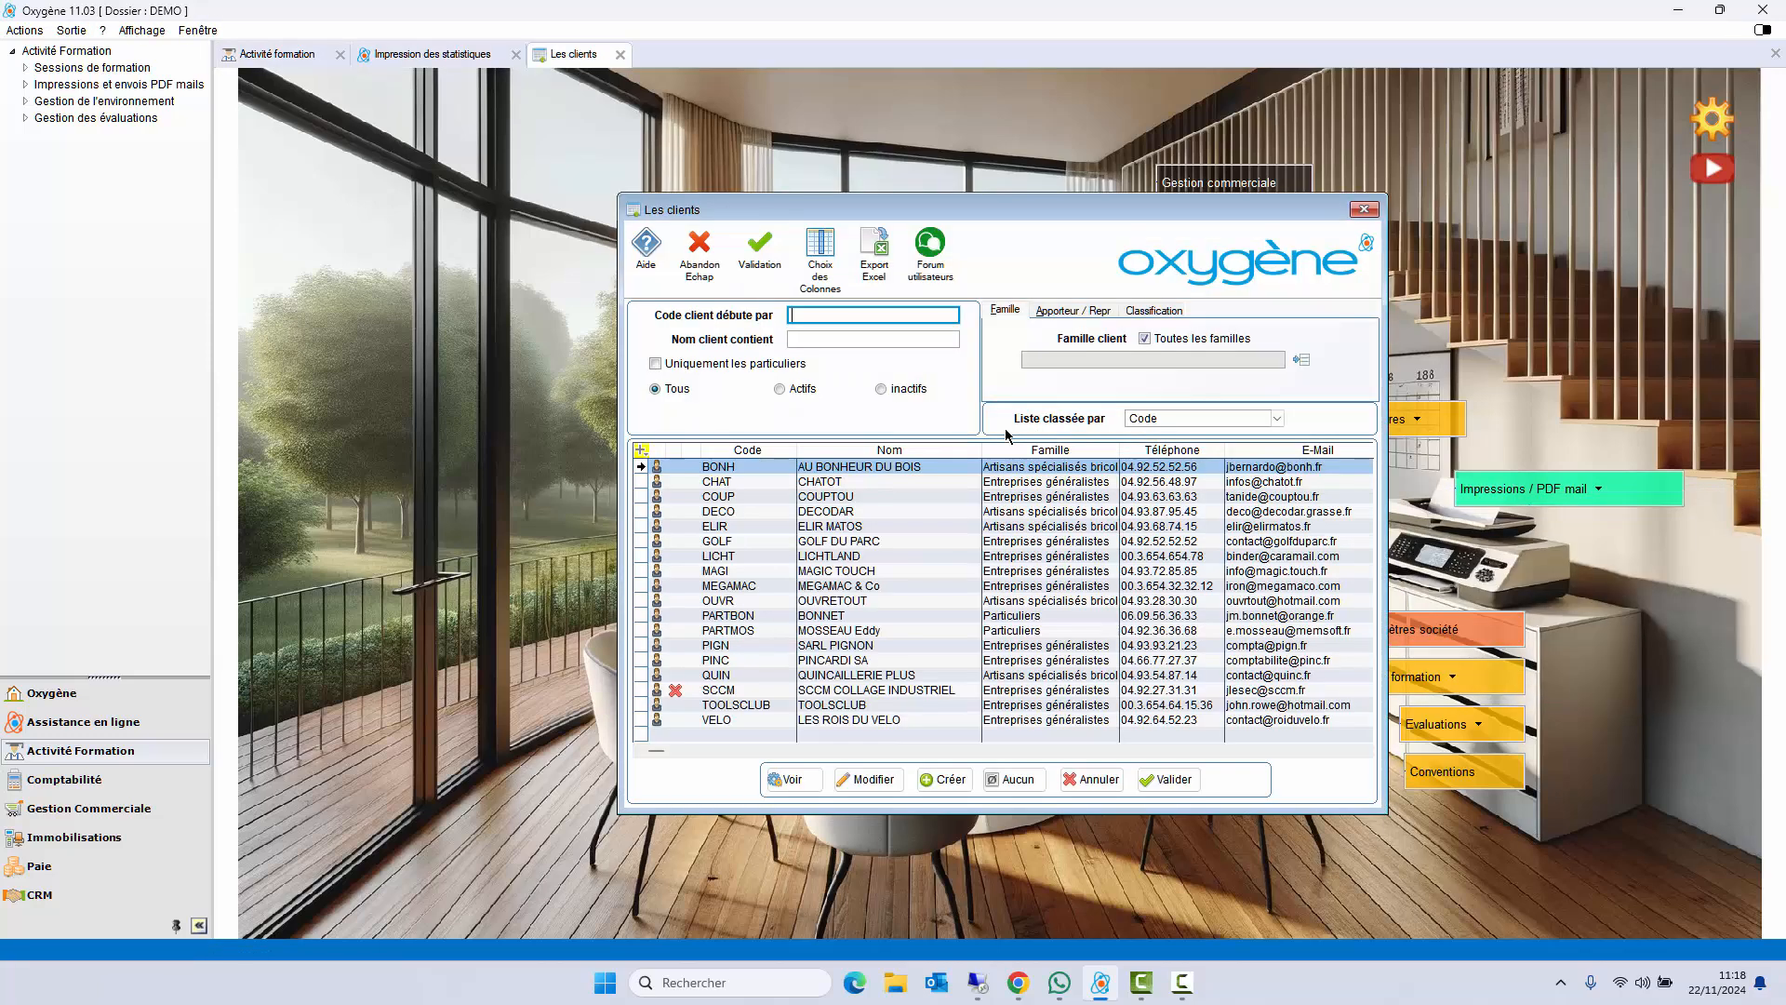
{"action": "double_click", "coordinate": [831, 468]}
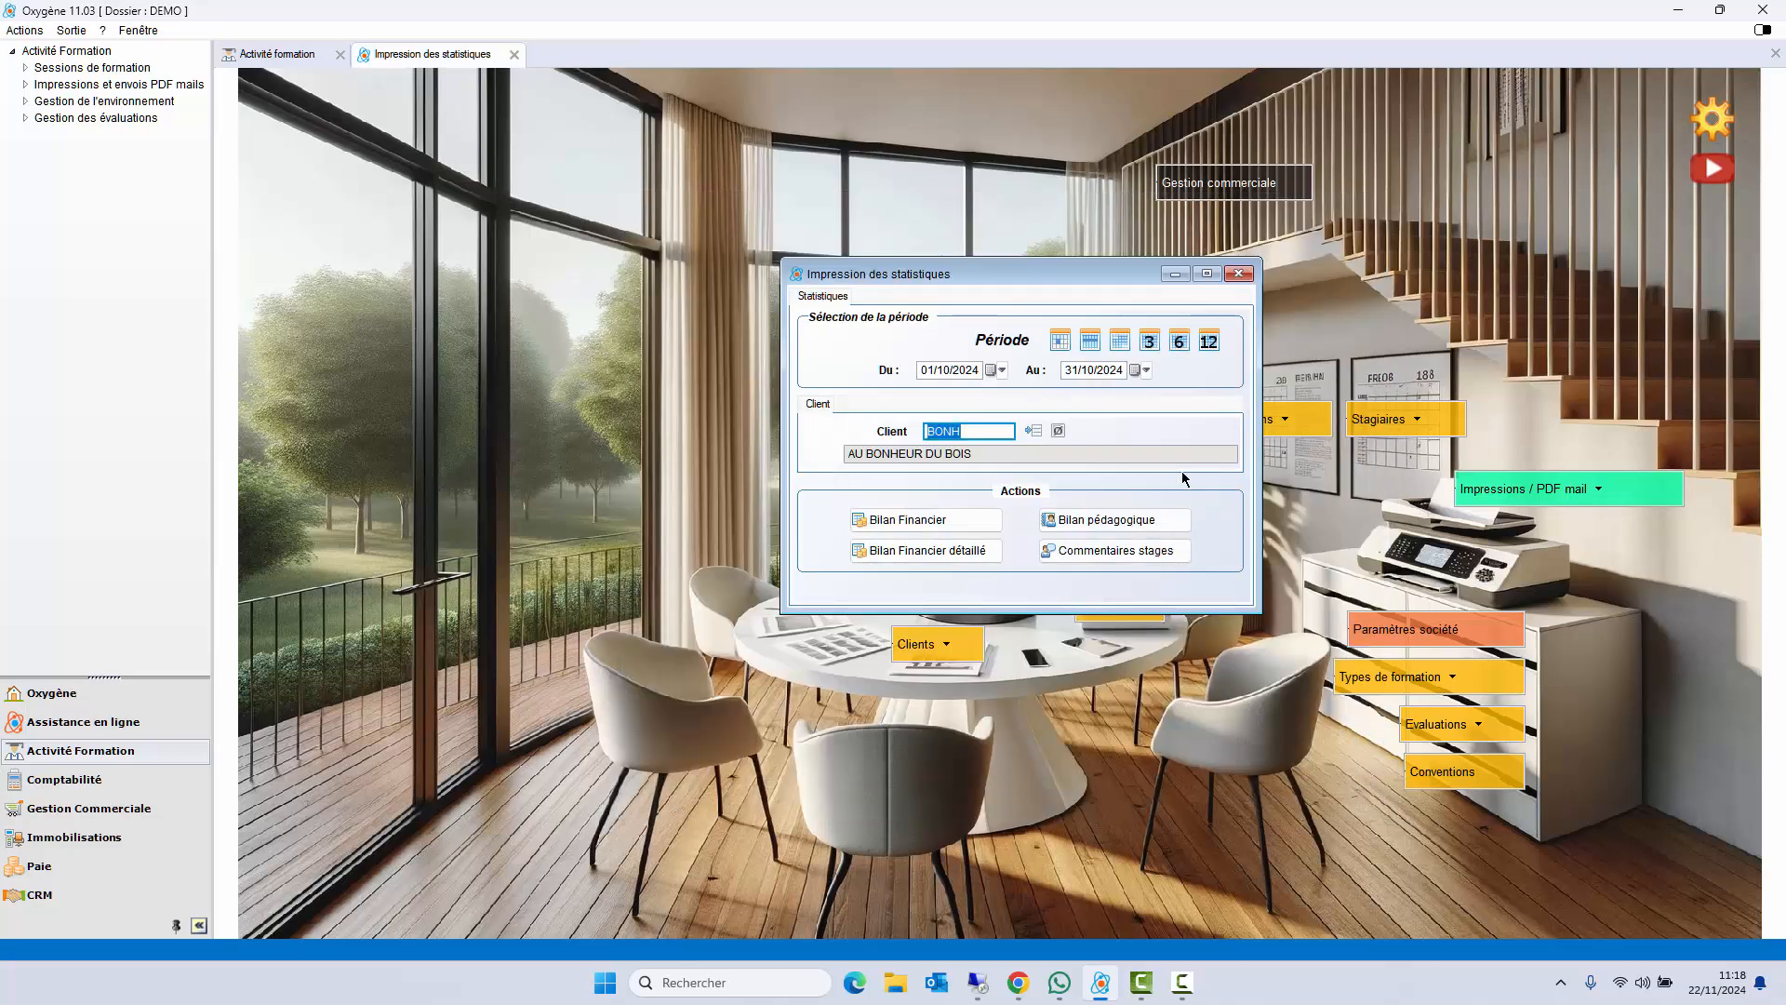
- Preview the Bilan Financier of AU BONHEUR DU BOIS on screen and close the preview
{"action": "left_click", "coordinate": [947, 522]}
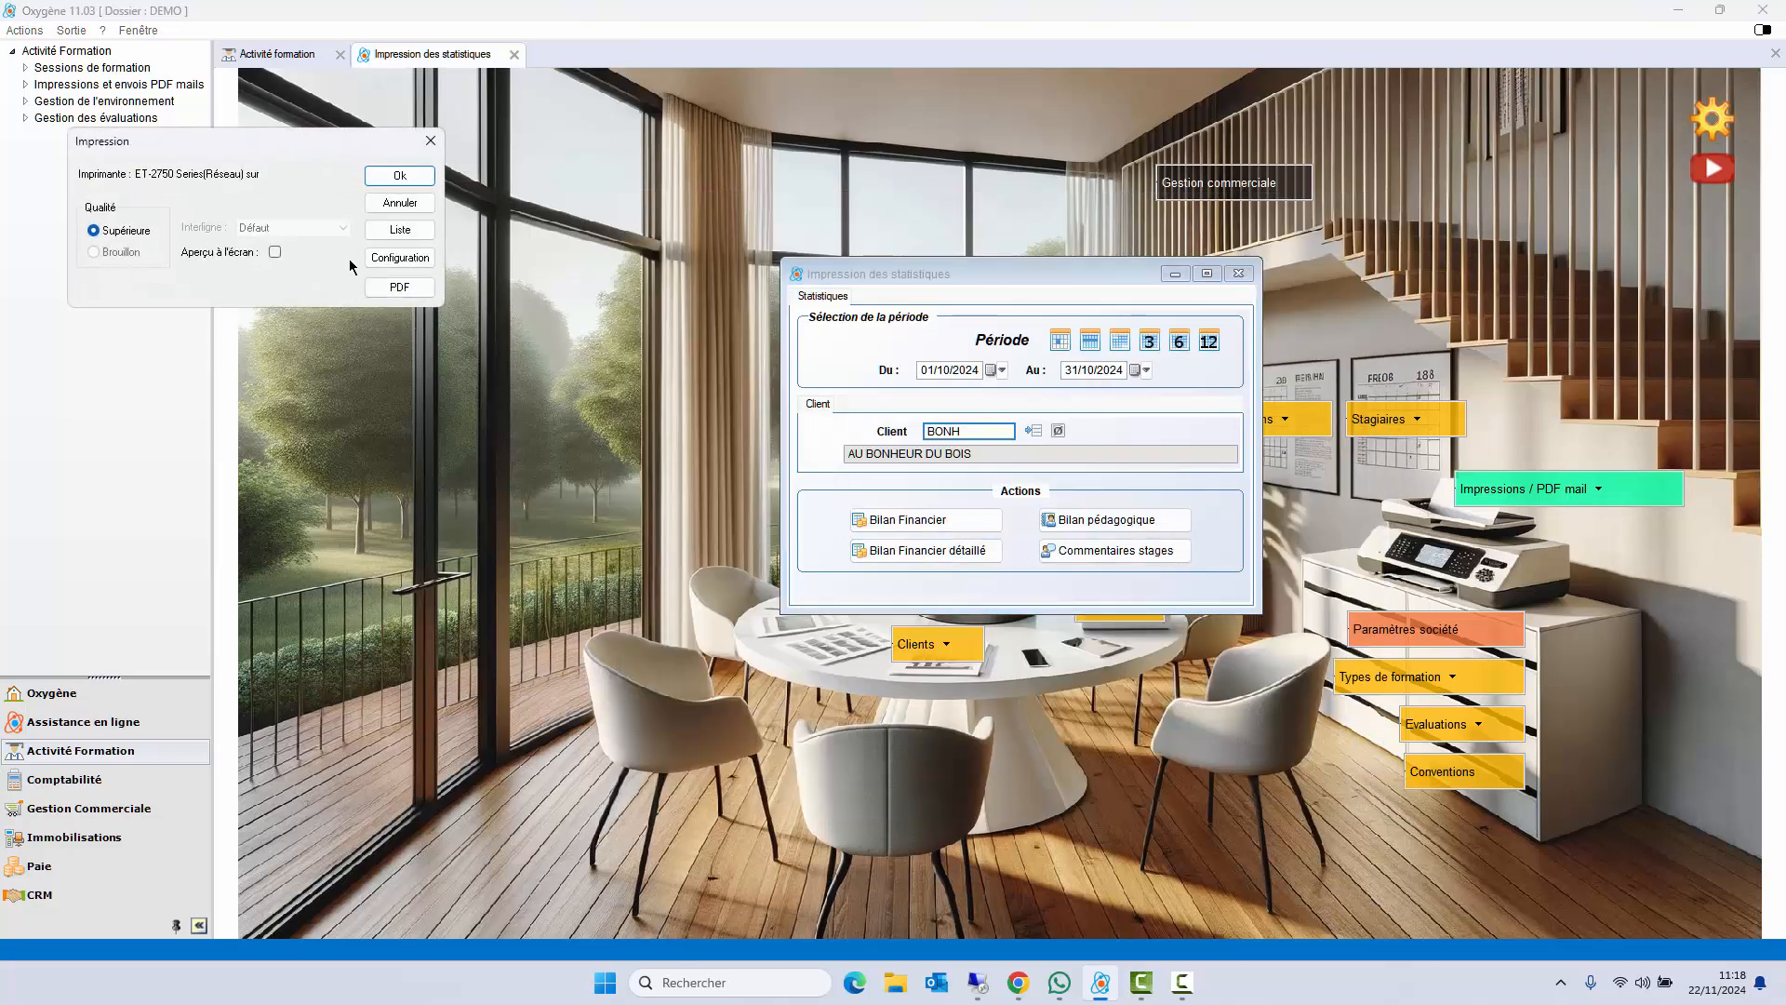
{"action": "left_click", "coordinate": [275, 252]}
{"action": "left_click", "coordinate": [408, 176]}
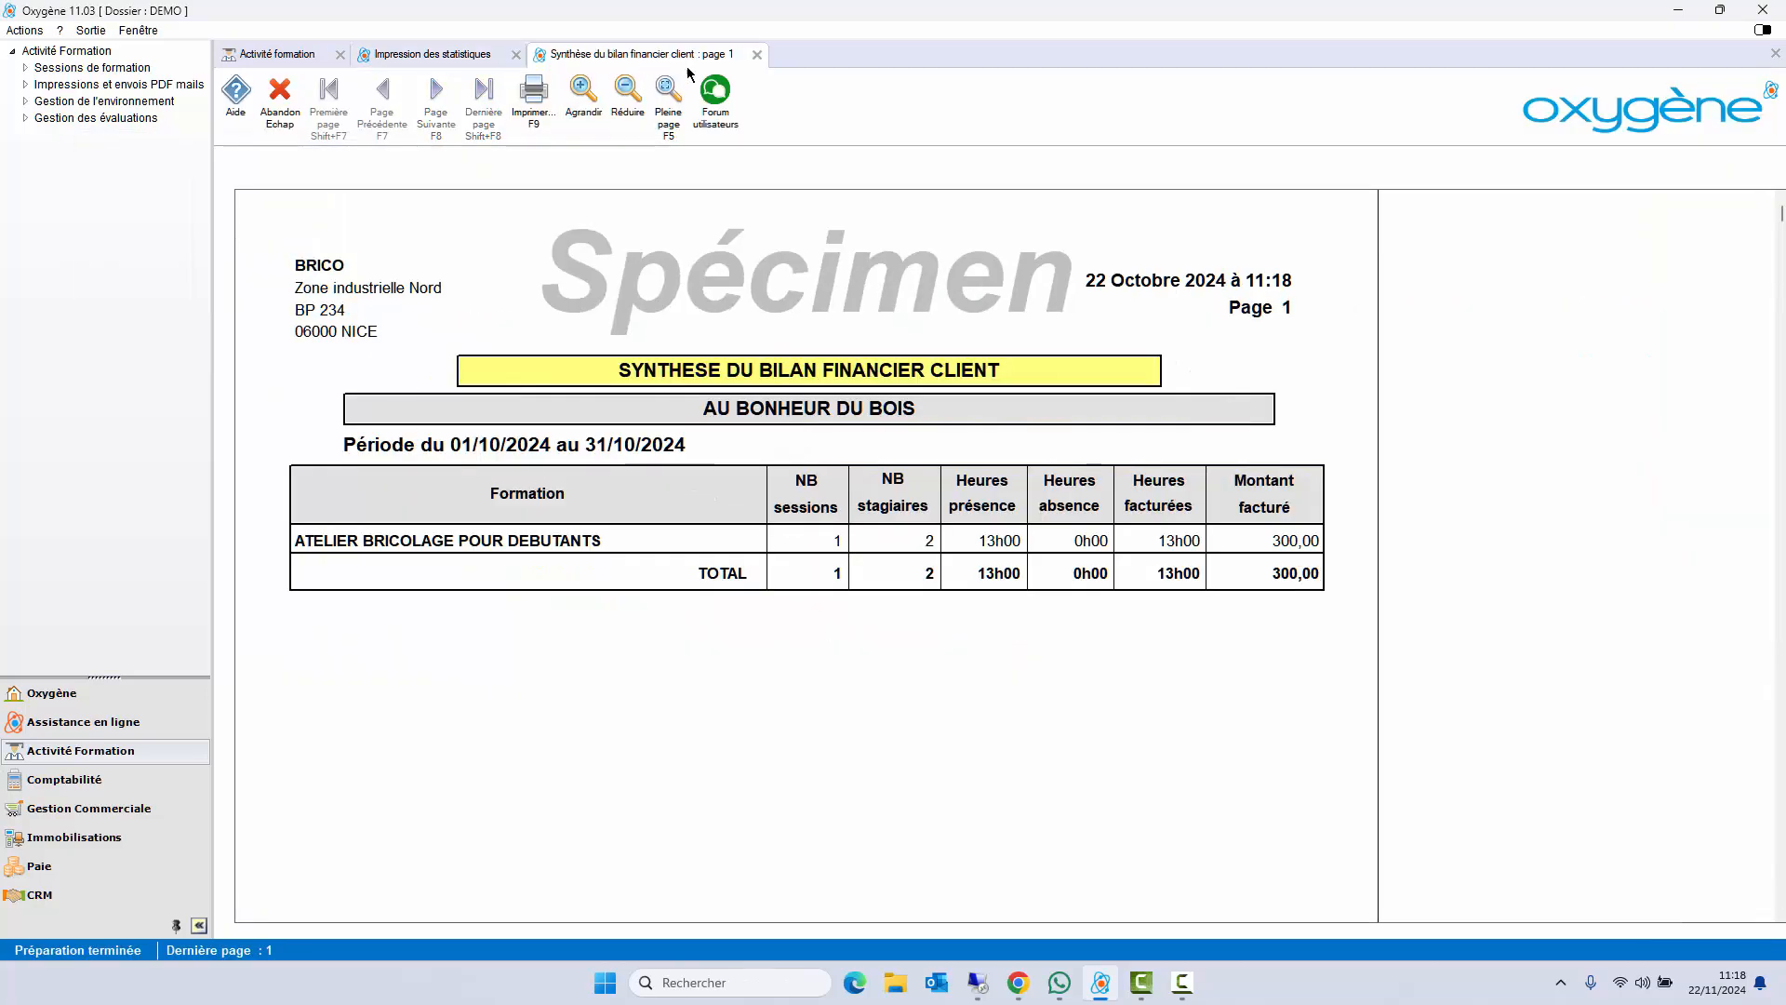
{"action": "left_click", "coordinate": [758, 56]}
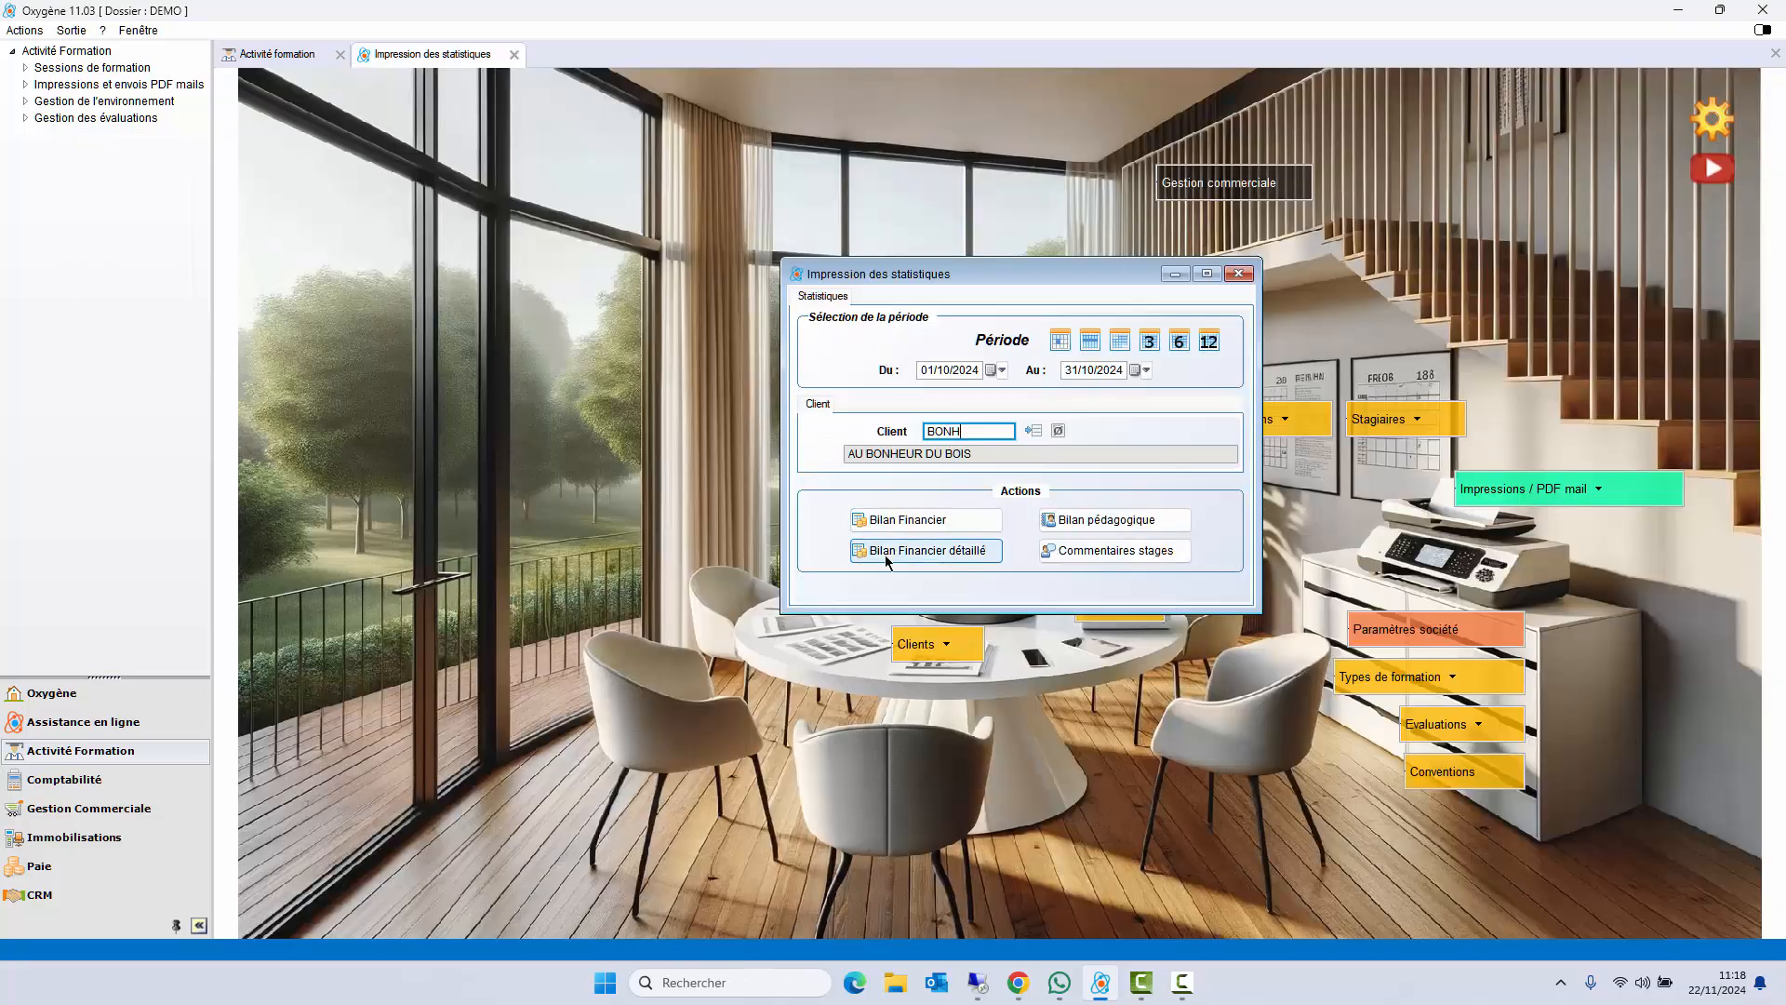
- Preview the client's Bilan pédagogique on screen, examine the scores per question, and close the preview
{"action": "left_click", "coordinate": [1103, 521]}
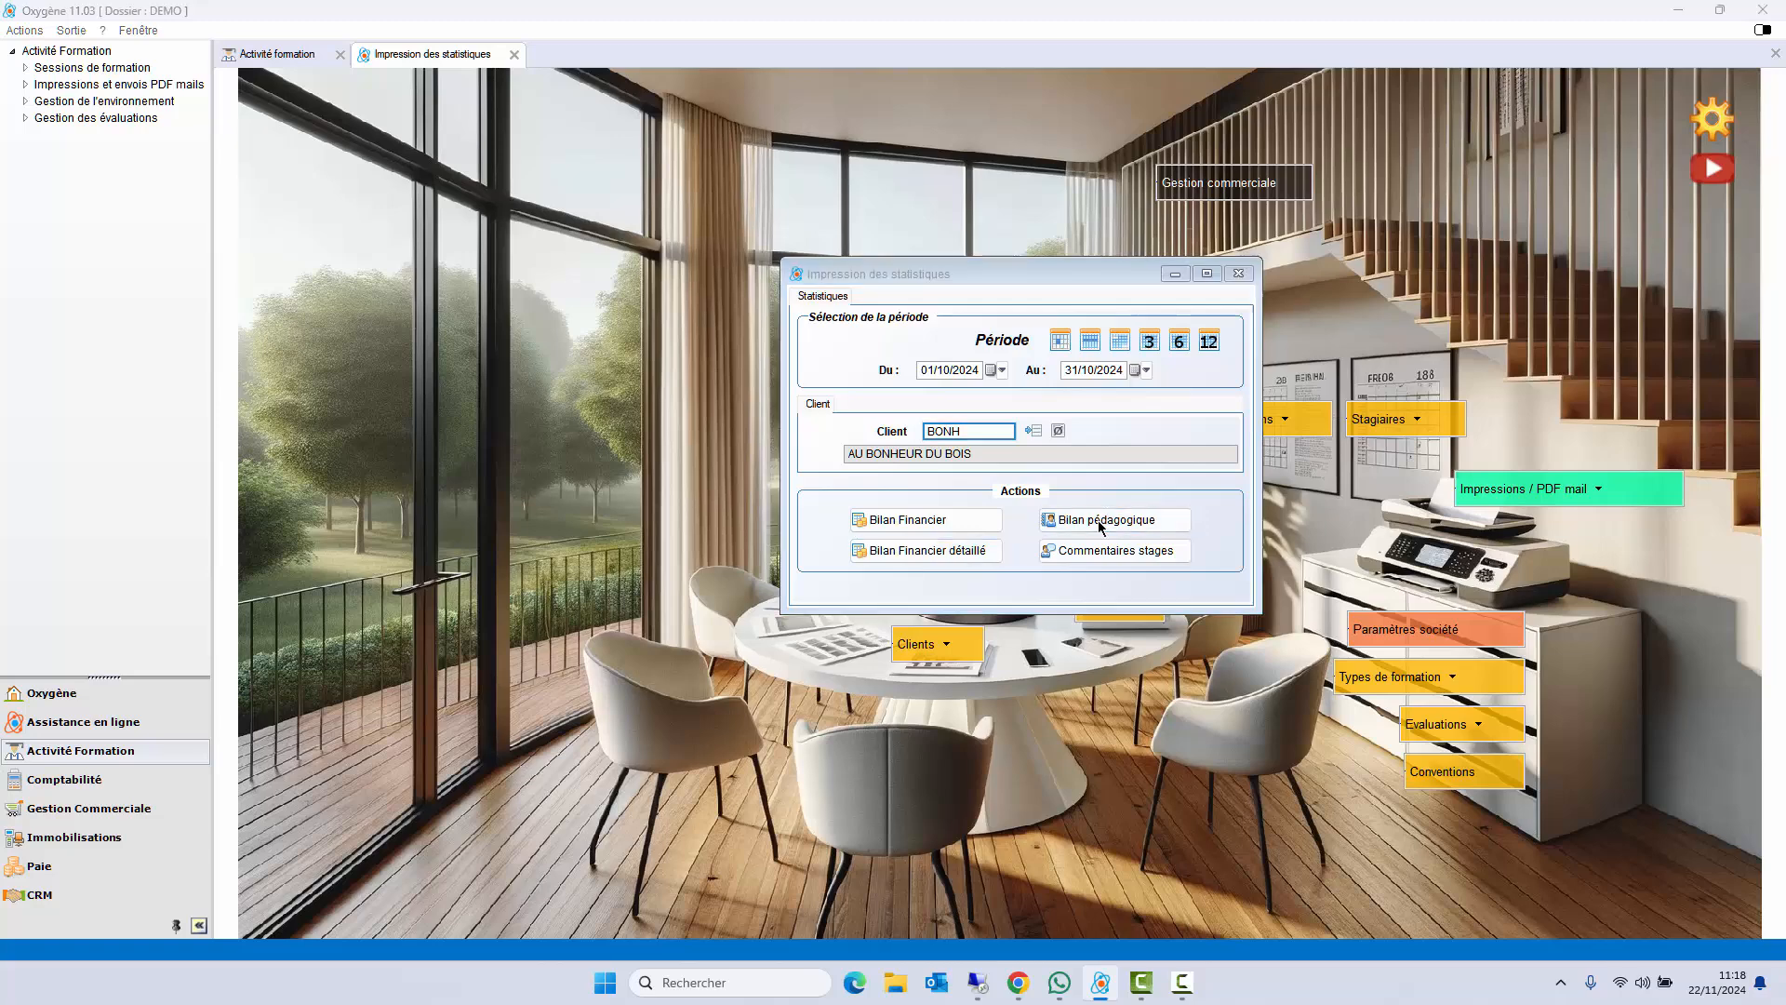
{"action": "left_click", "coordinate": [276, 252]}
{"action": "left_click", "coordinate": [400, 176]}
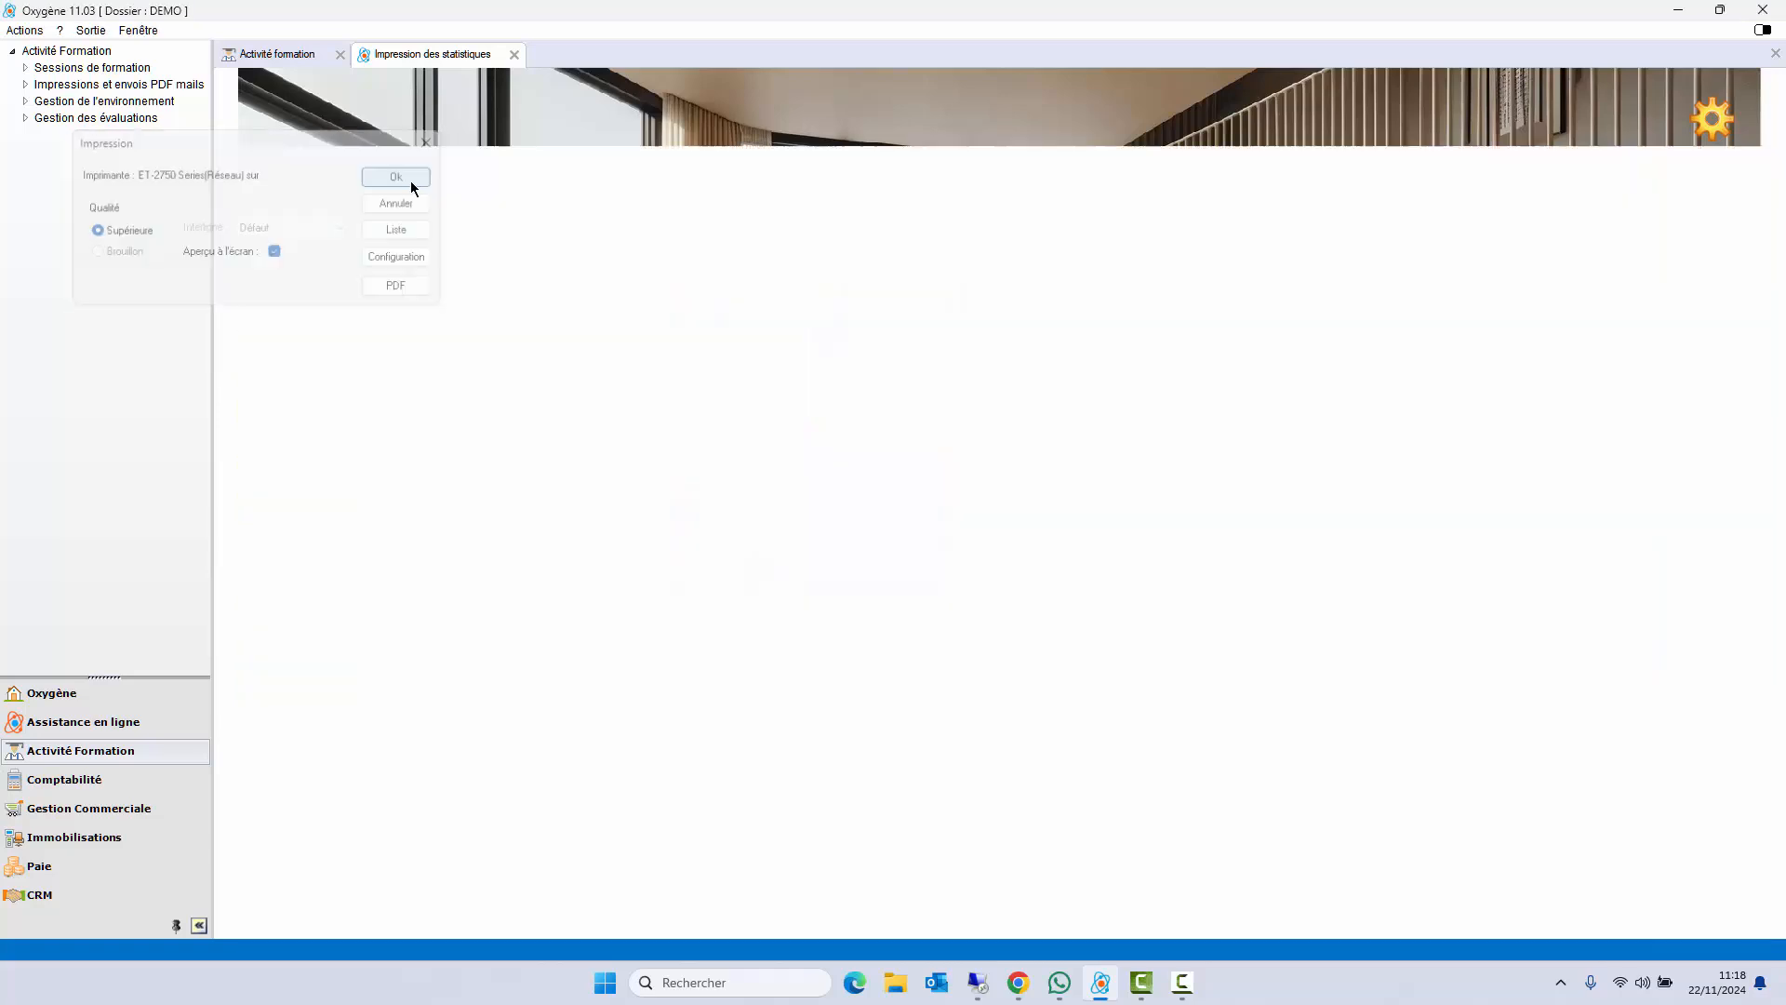
{"action": "scroll", "coordinate": [695, 707], "scroll_direction": "down", "scroll_amount": 2}
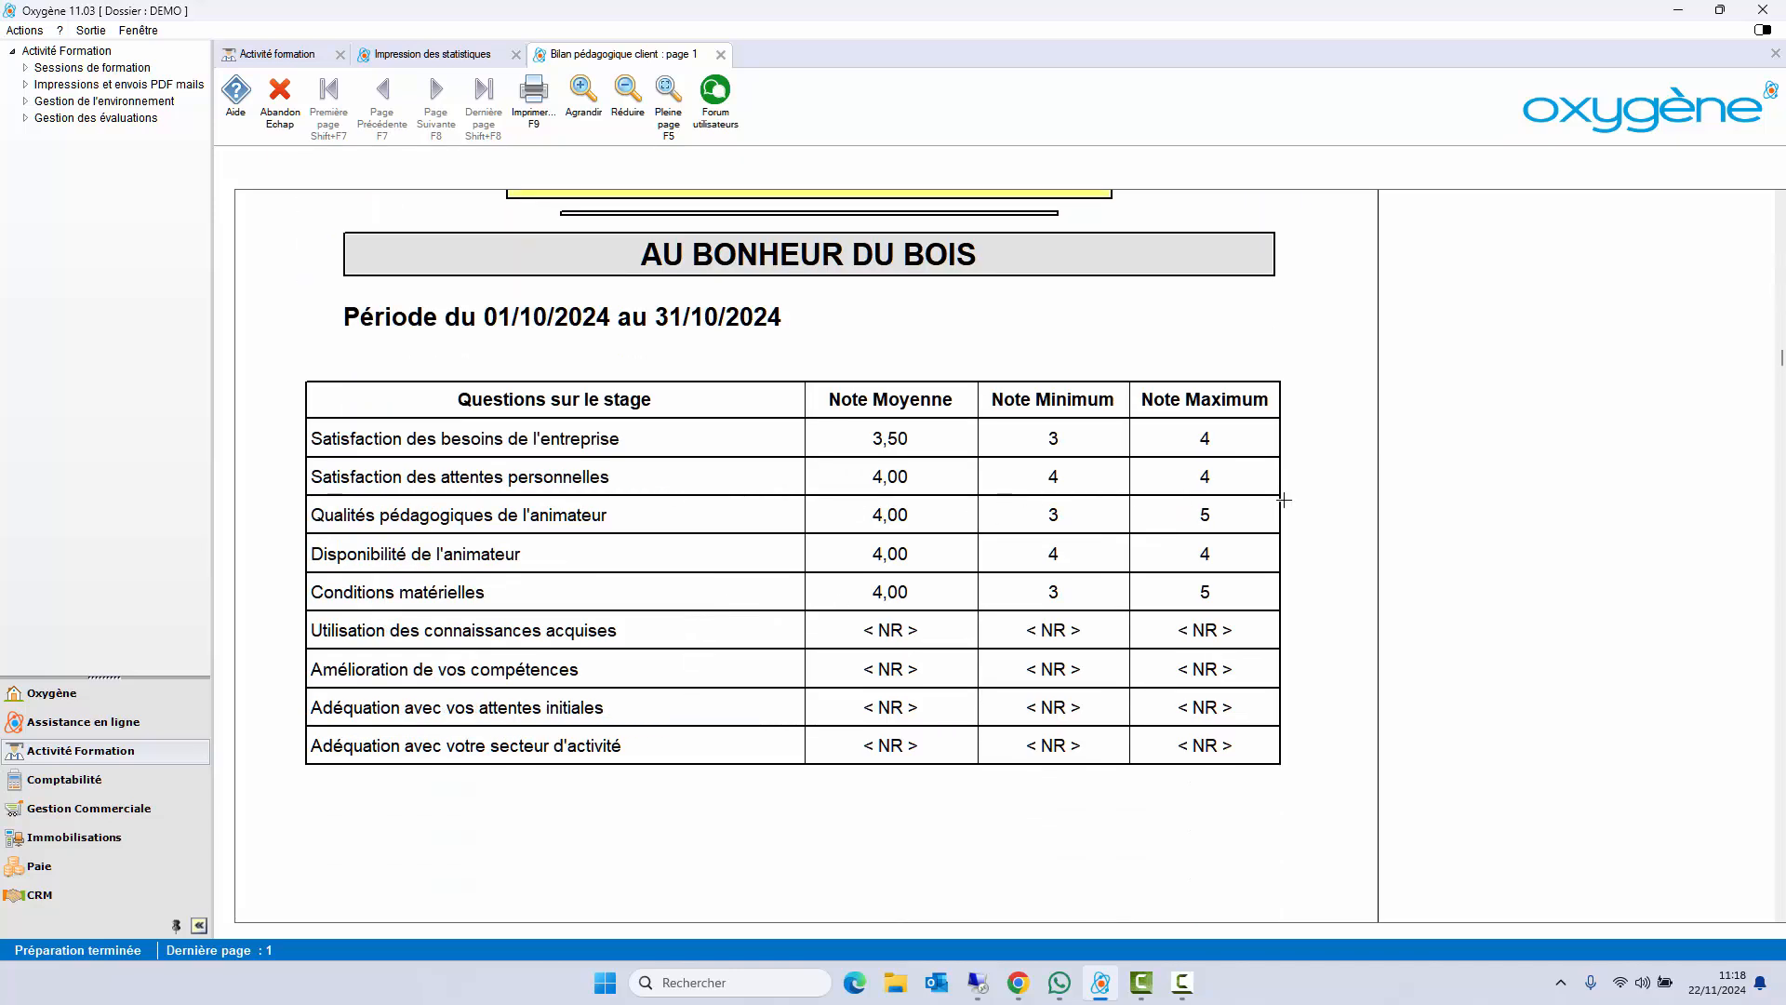
{"action": "left_click", "coordinate": [721, 55]}
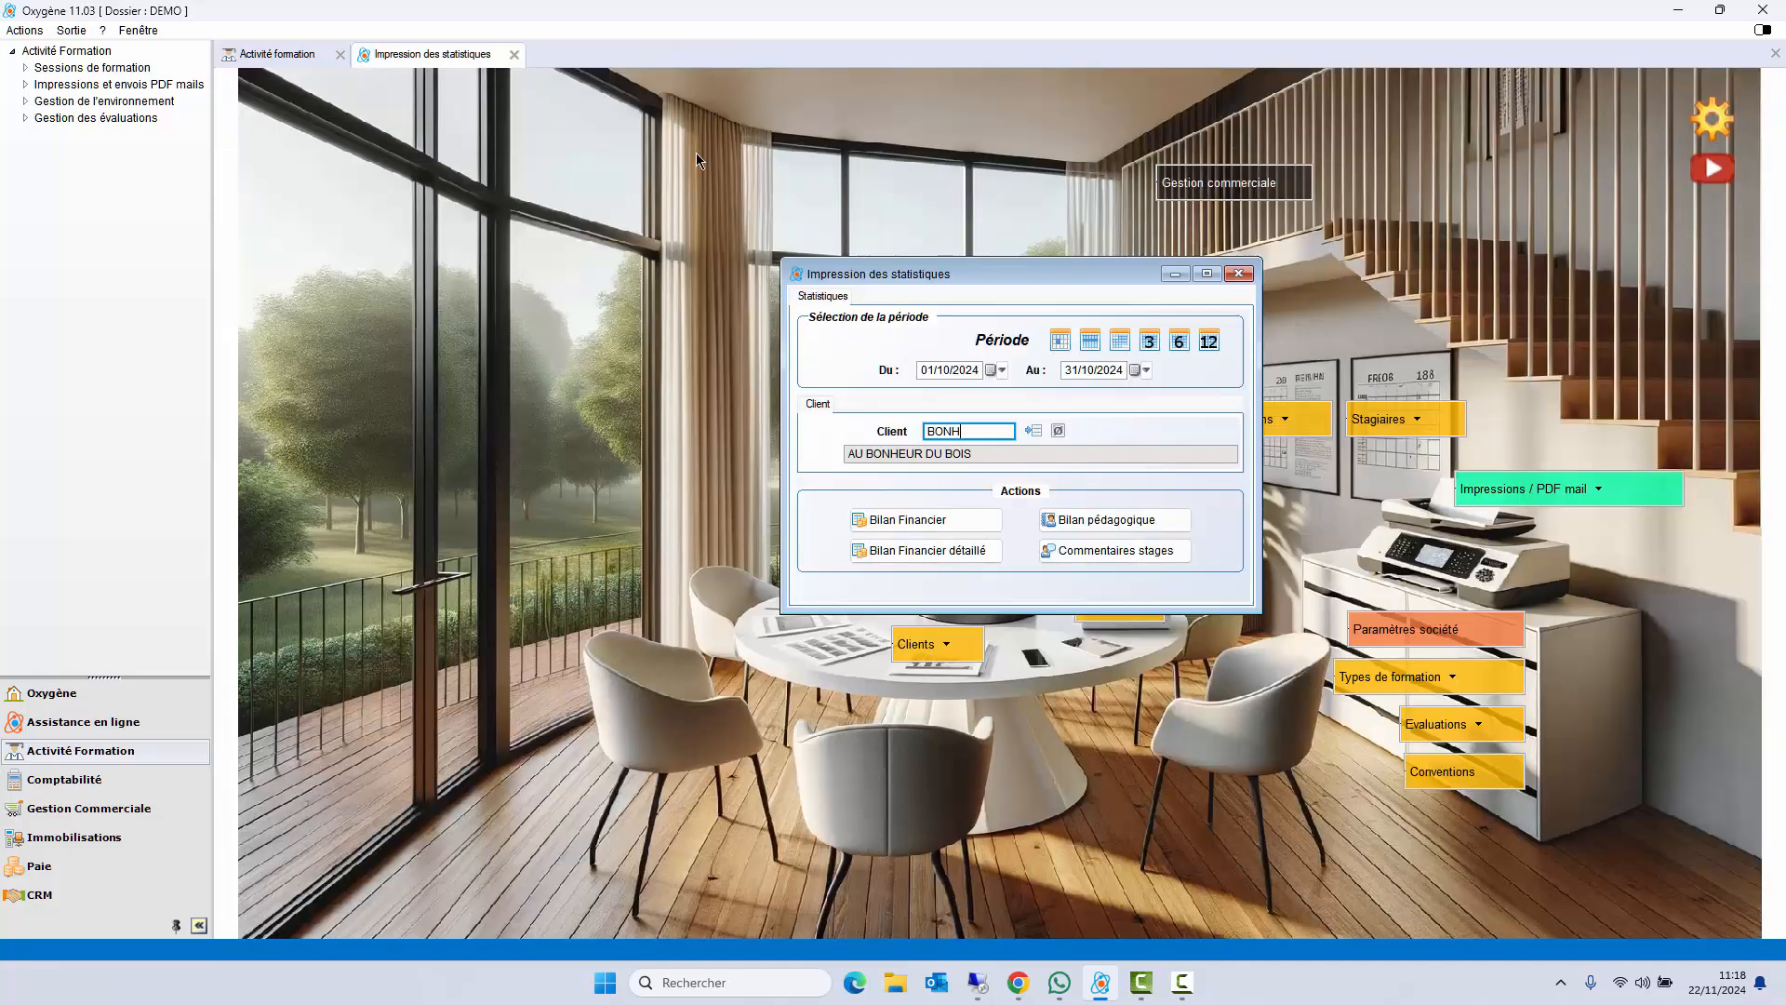
- Preview the client's Commentaires stages on screen, read the trainees' comments, and close the preview and the statistics window
{"action": "left_click", "coordinate": [1074, 550]}
{"action": "left_click", "coordinate": [279, 252]}
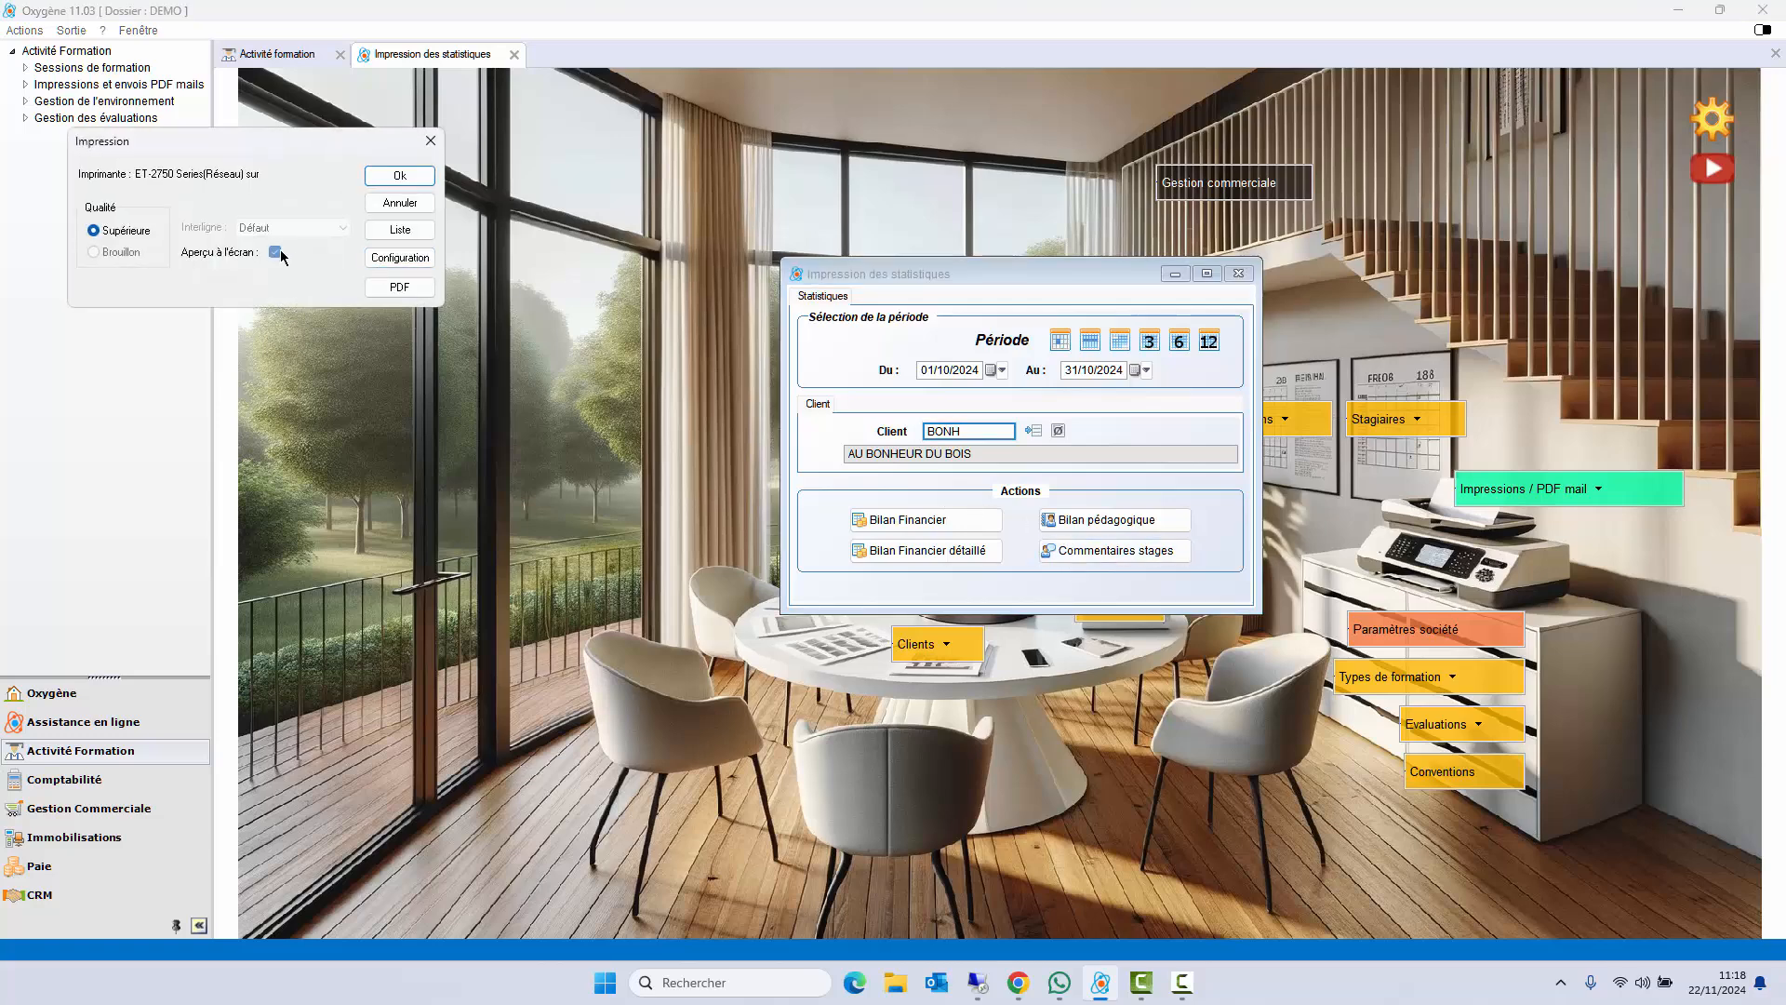
{"action": "left_click", "coordinate": [391, 178]}
{"action": "scroll", "coordinate": [520, 558], "scroll_direction": "down", "scroll_amount": 4}
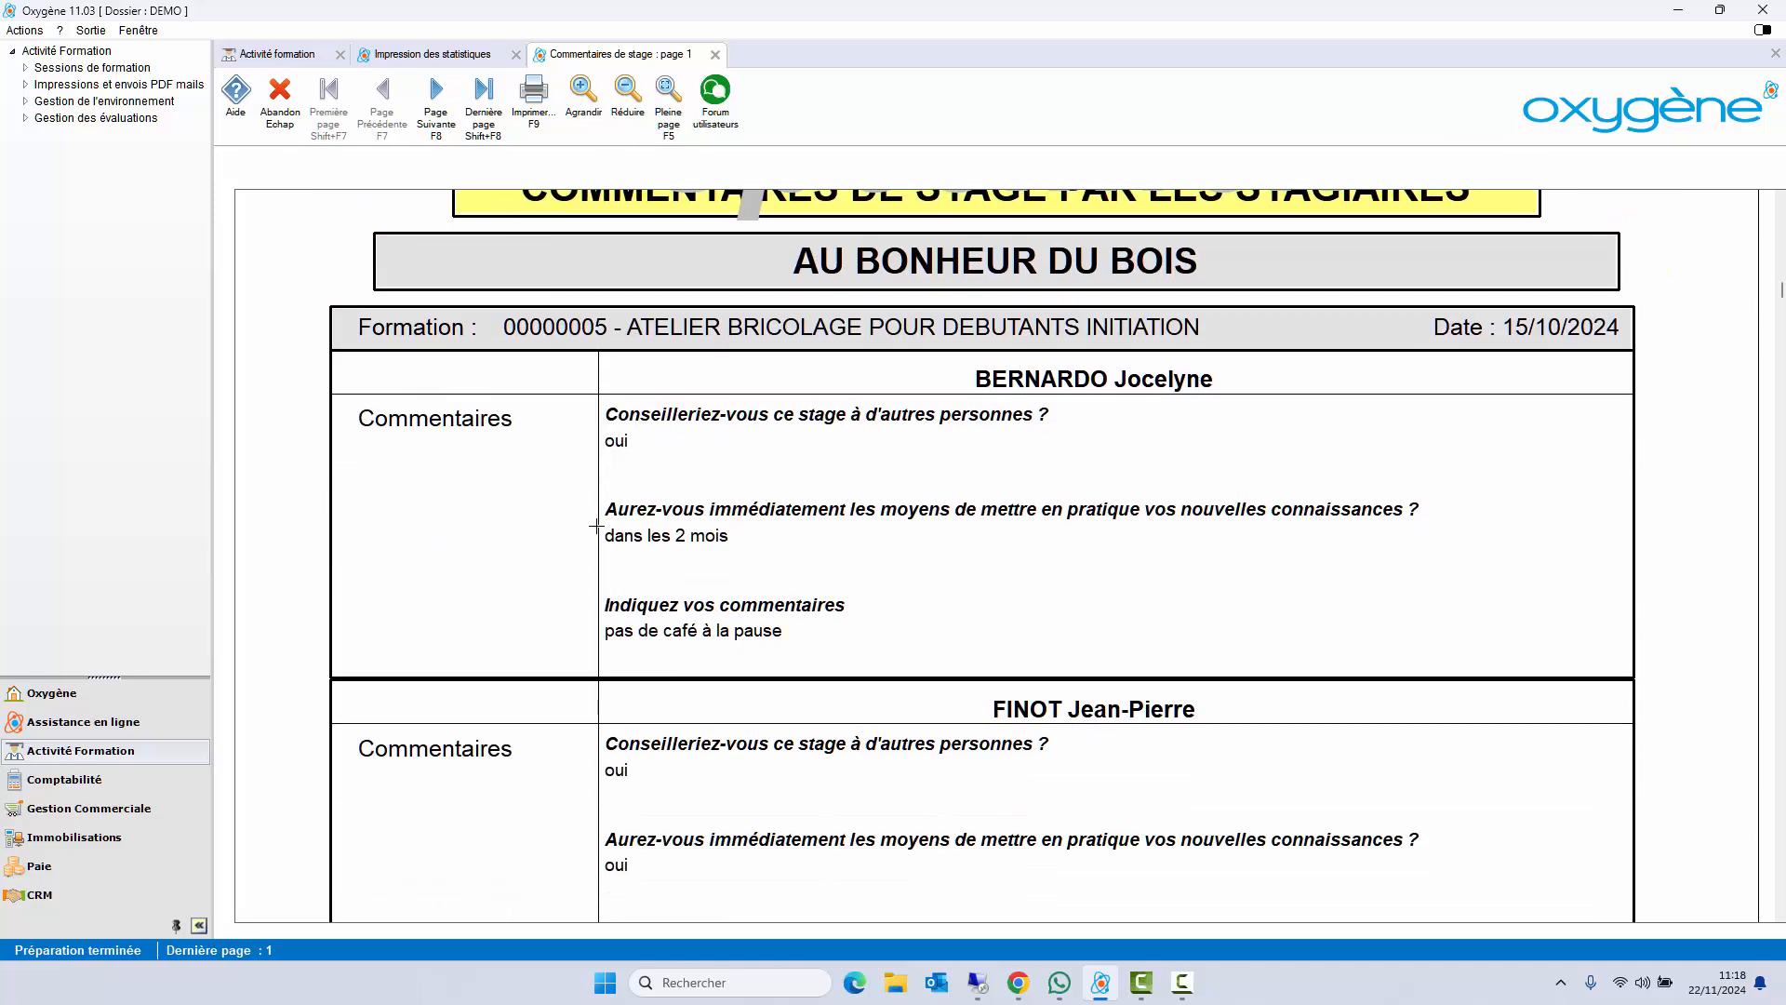
{"action": "scroll", "coordinate": [520, 564], "scroll_direction": "up", "scroll_amount": 1}
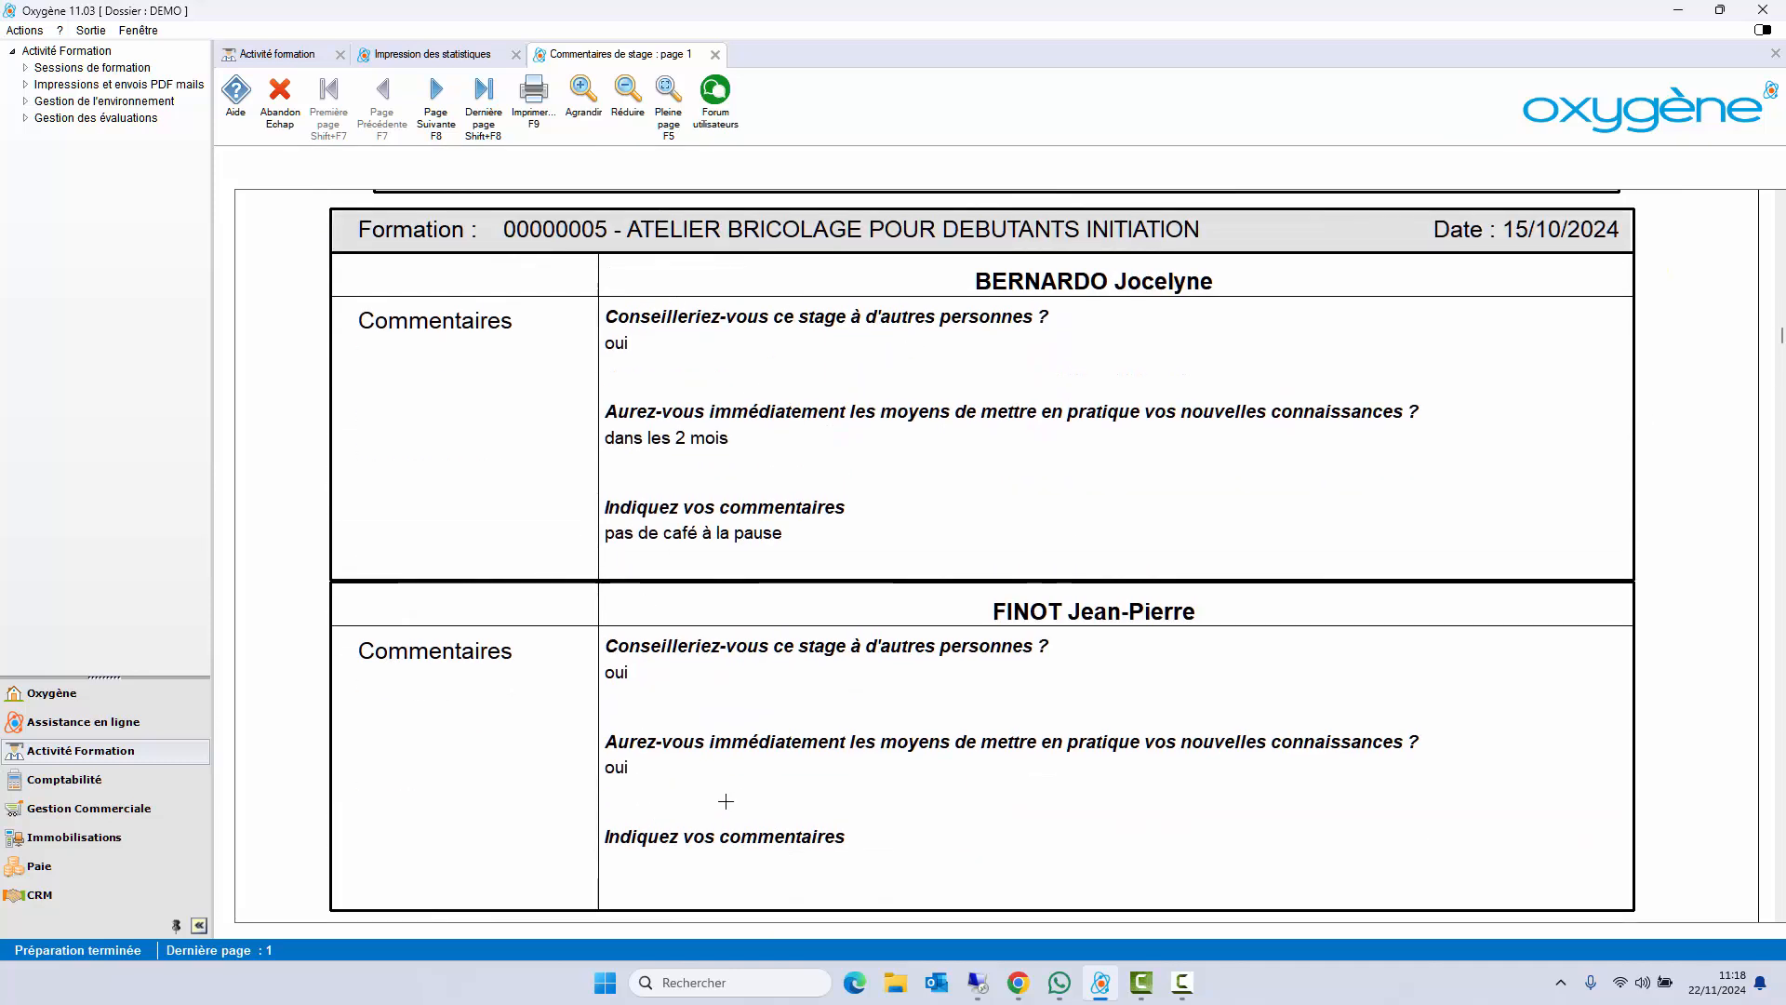
{"action": "left_click", "coordinate": [716, 56]}
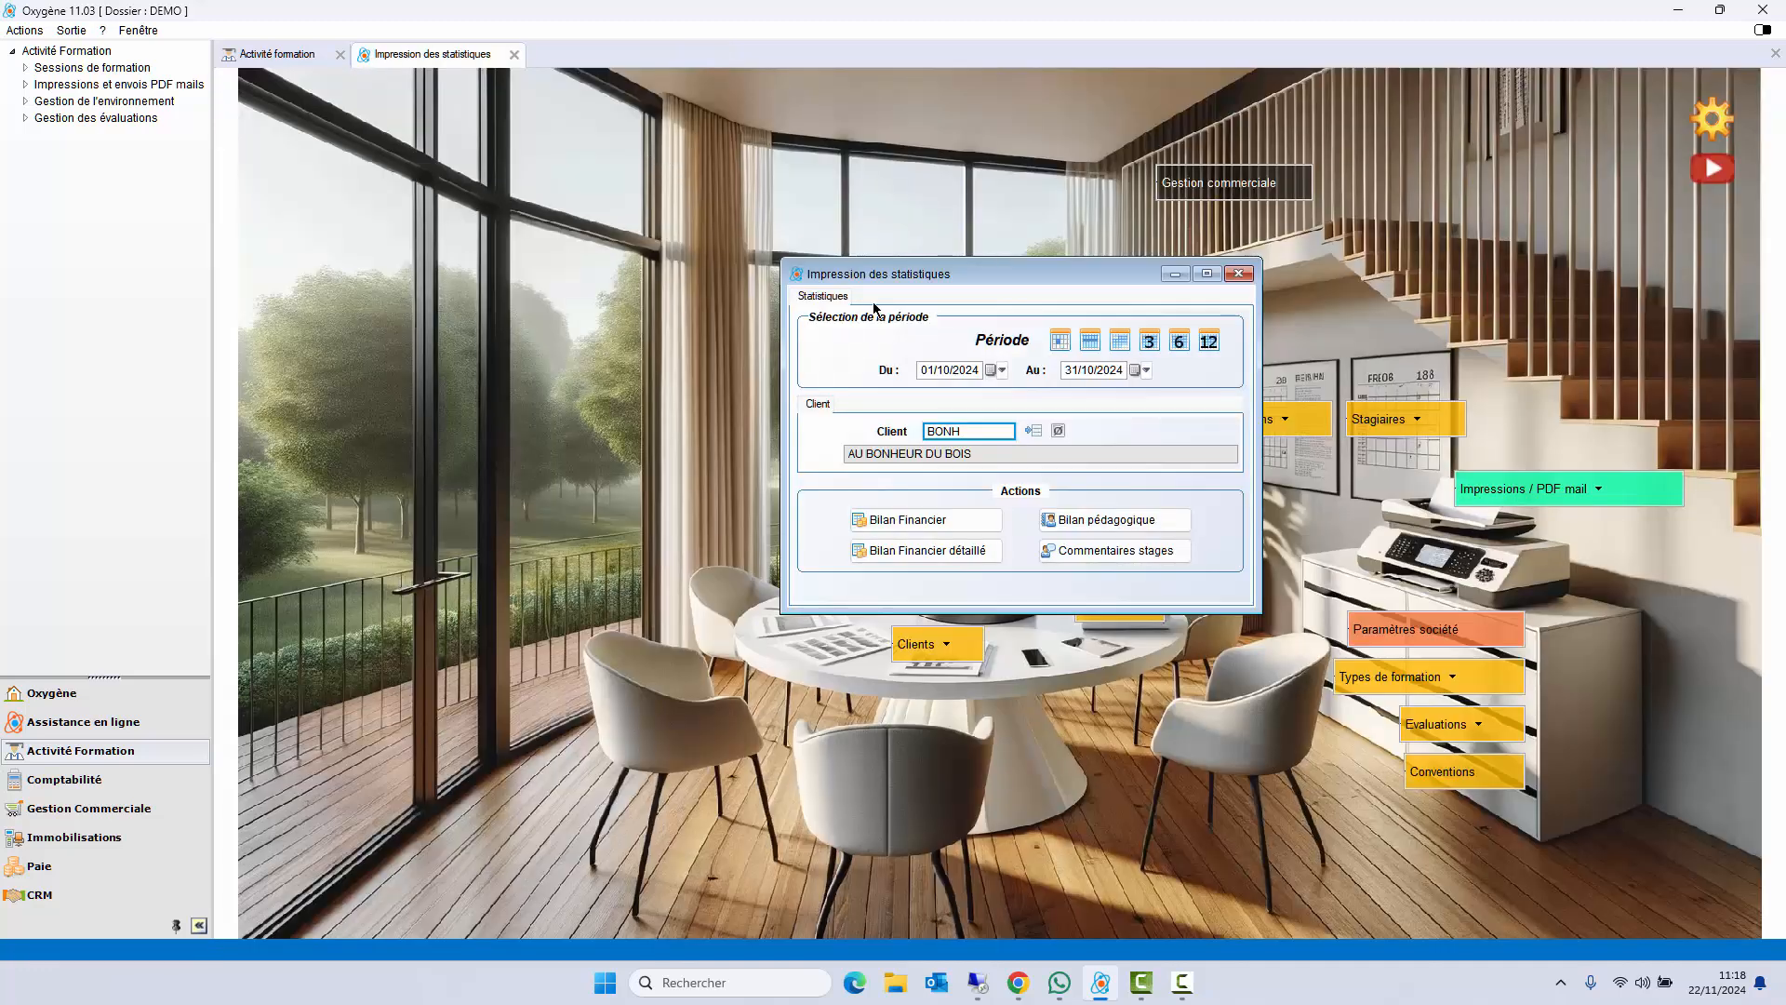
{"action": "left_click", "coordinate": [1238, 274]}
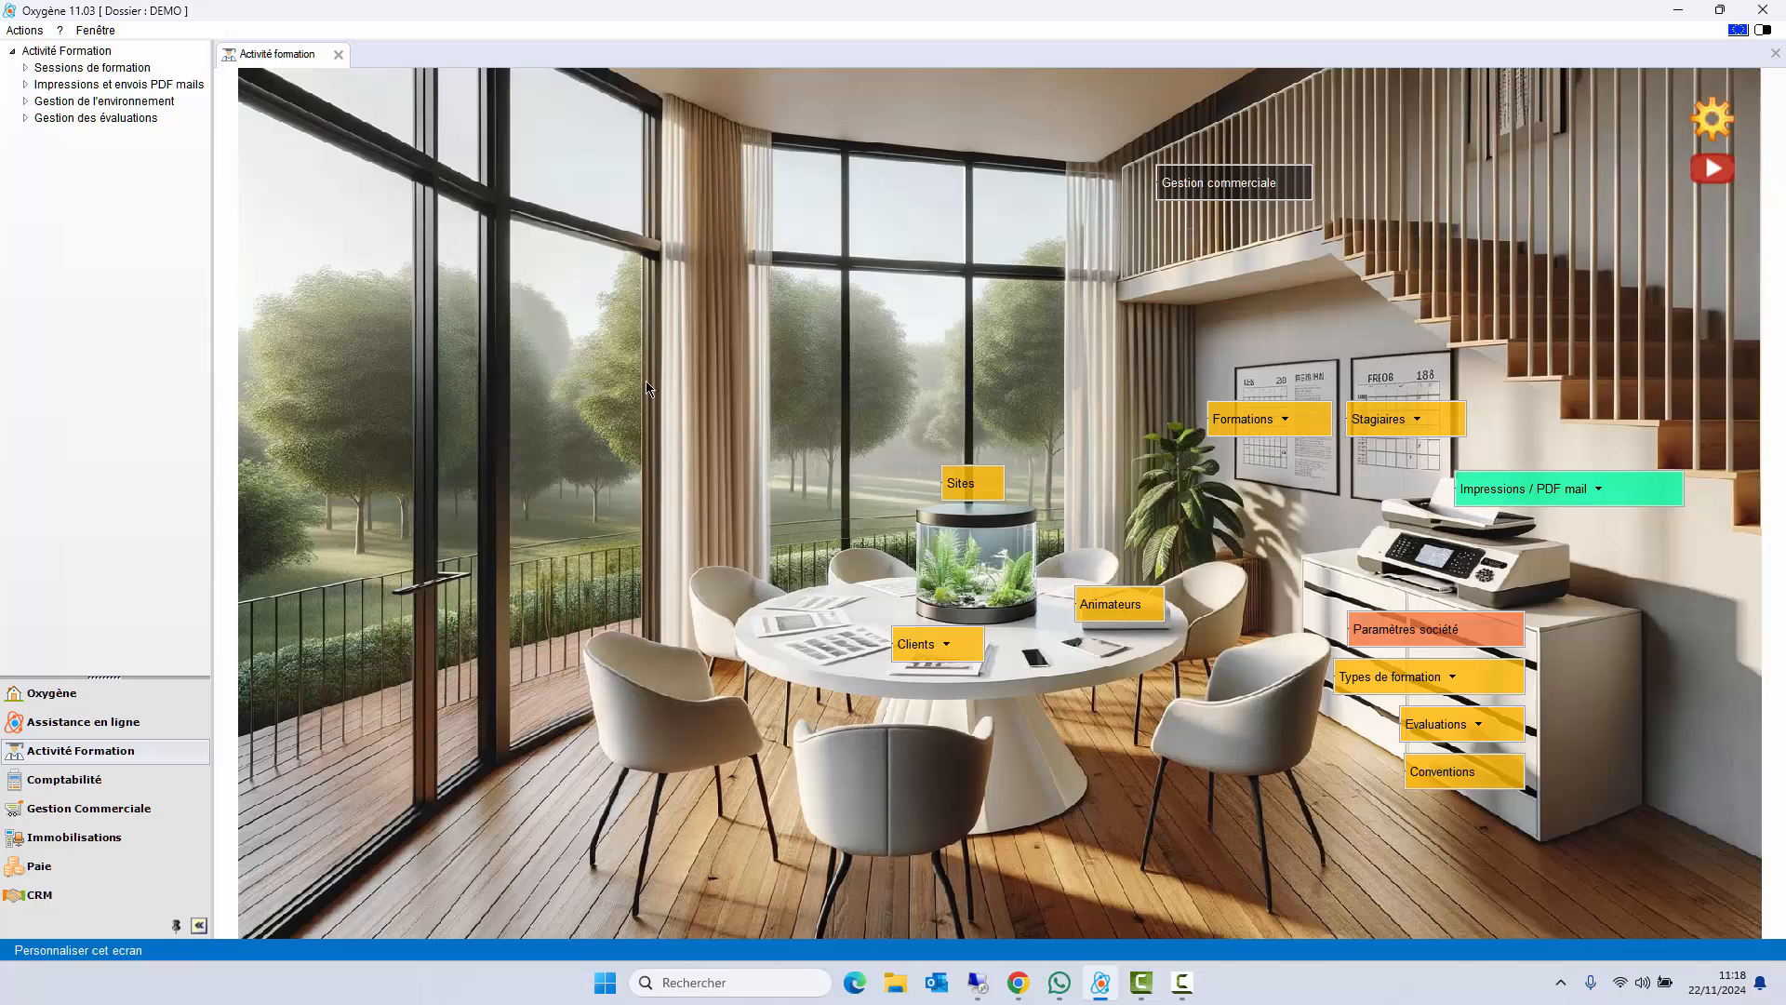